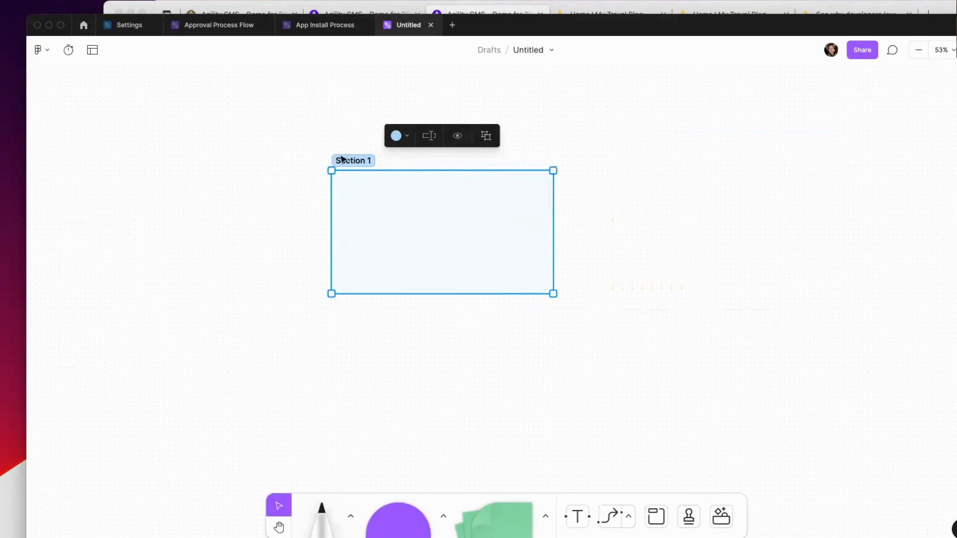
Step: Rename the FigJam section to 'Content Item'
double_click(345, 159)
key(BackSpace)
text(Content Item)
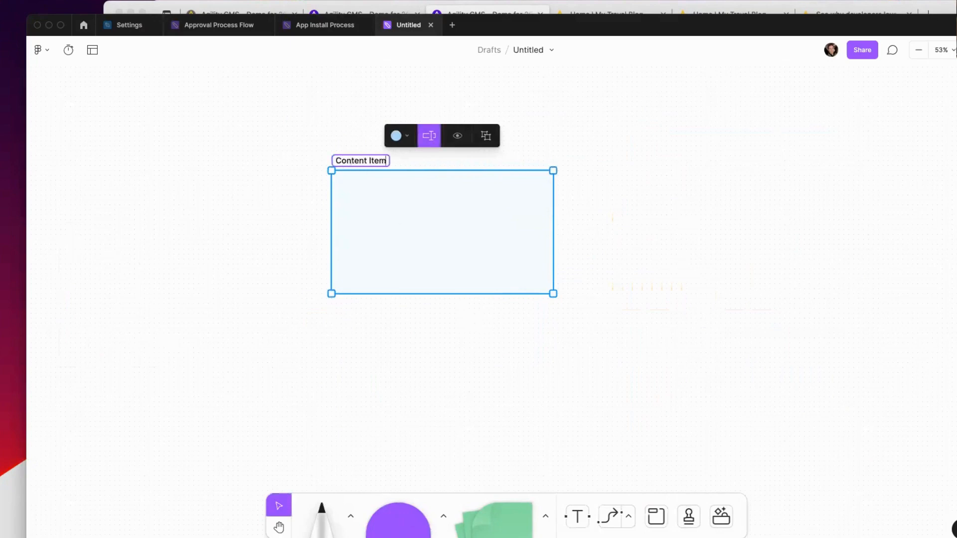
click(278, 189)
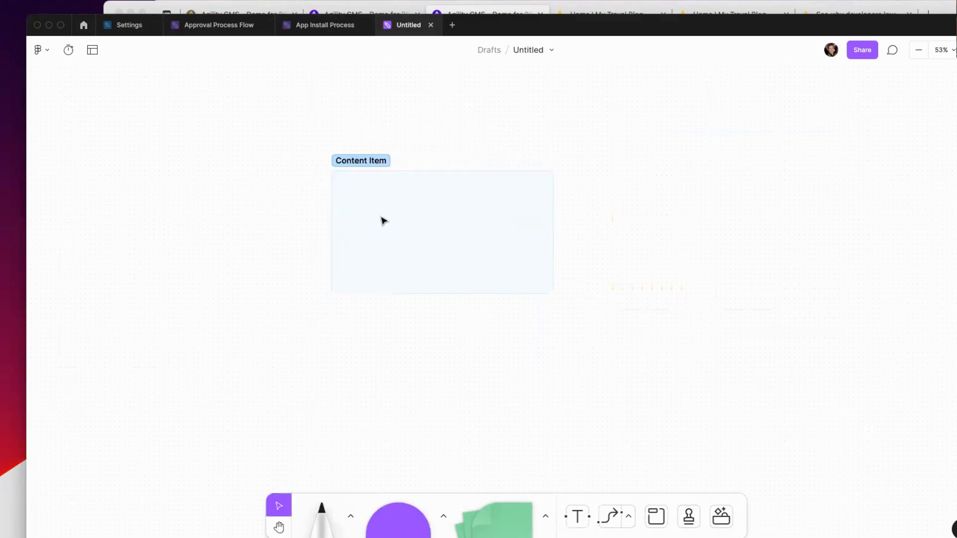
Step: Draw a purple rectangle inside the section and reshape it into a wide, thin bar
click(399, 517)
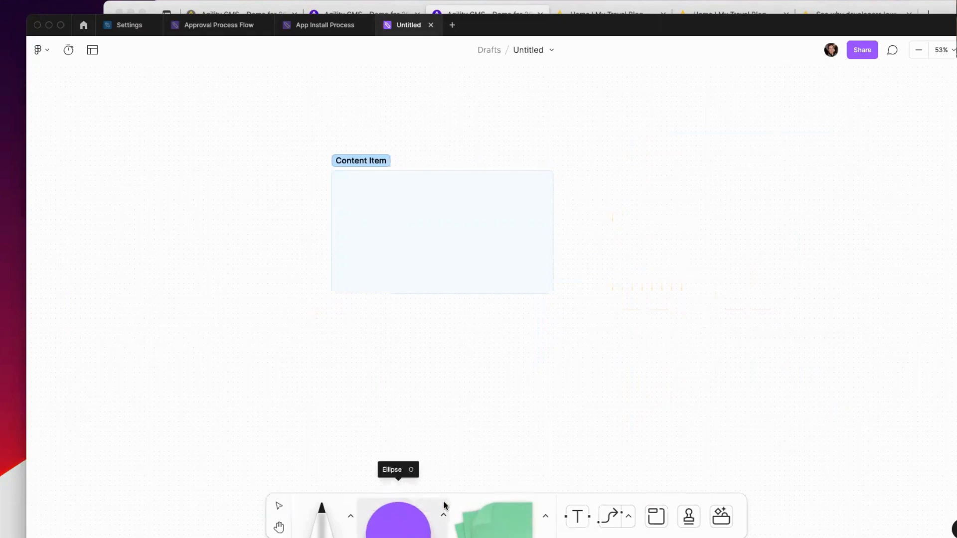
click(442, 514)
click(375, 481)
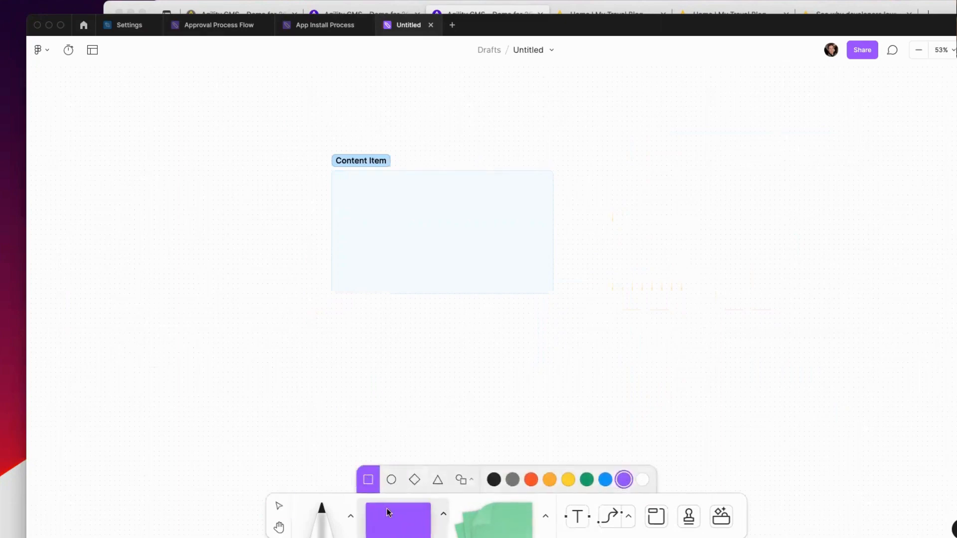
drag(398, 518, 388, 199)
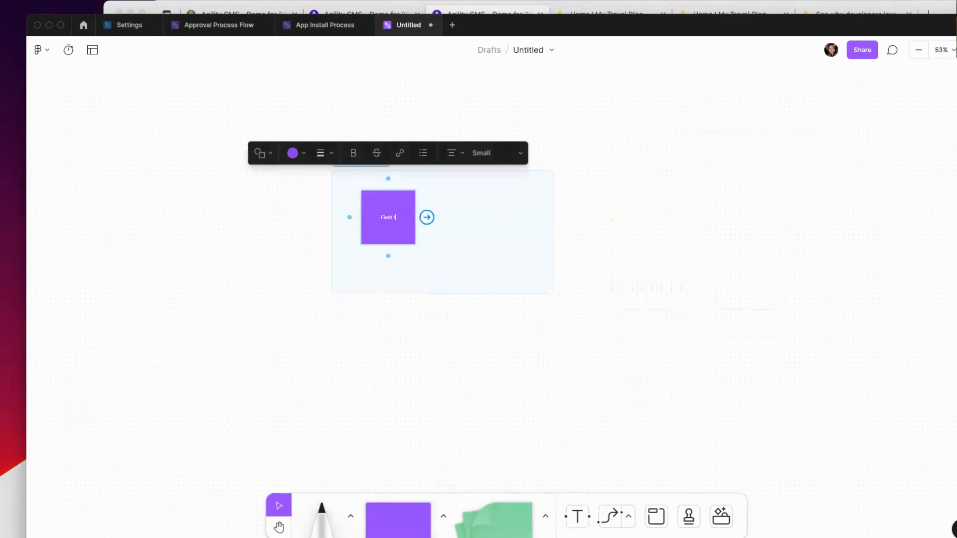
click(455, 252)
click(404, 222)
drag(415, 214, 529, 215)
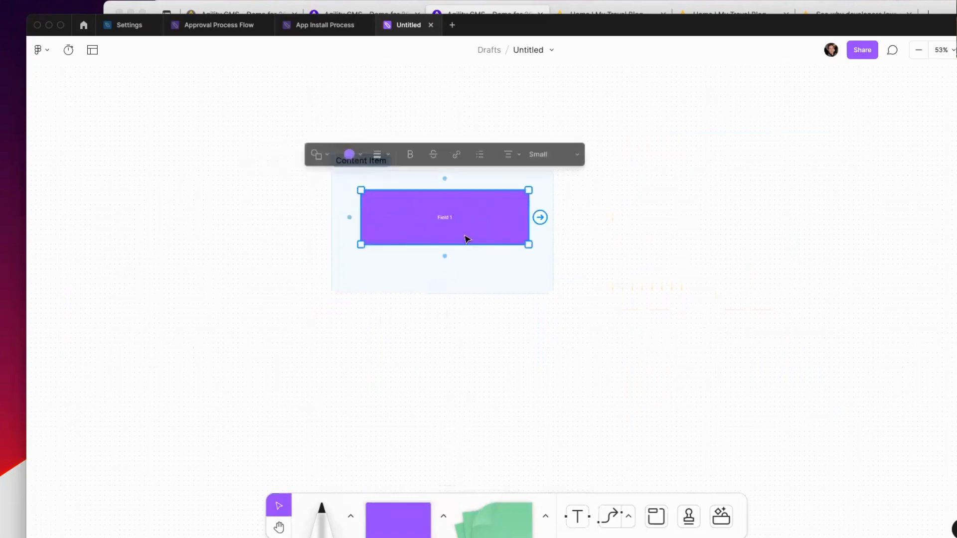
drag(444, 245, 444, 210)
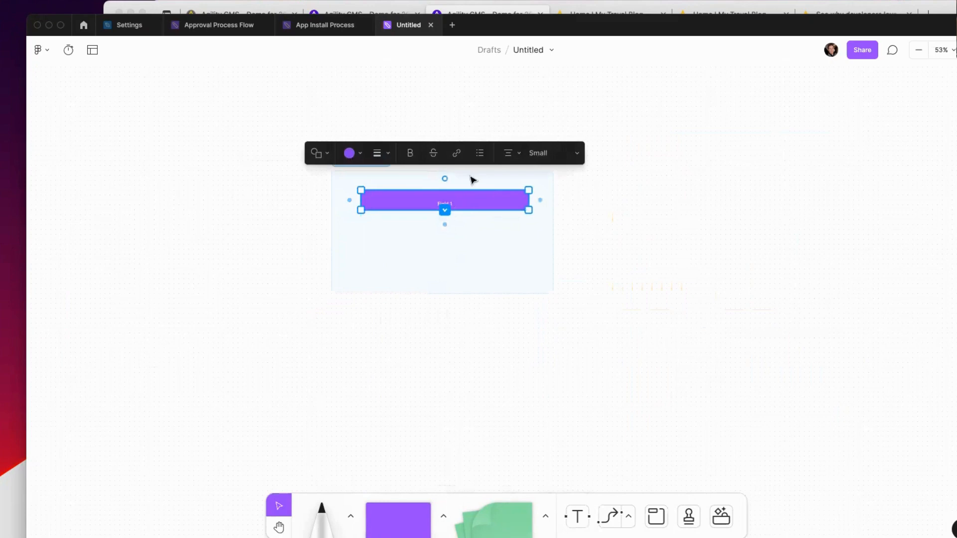
Step: Set the bar's text size to Large and label it 'Title'
click(542, 158)
click(540, 190)
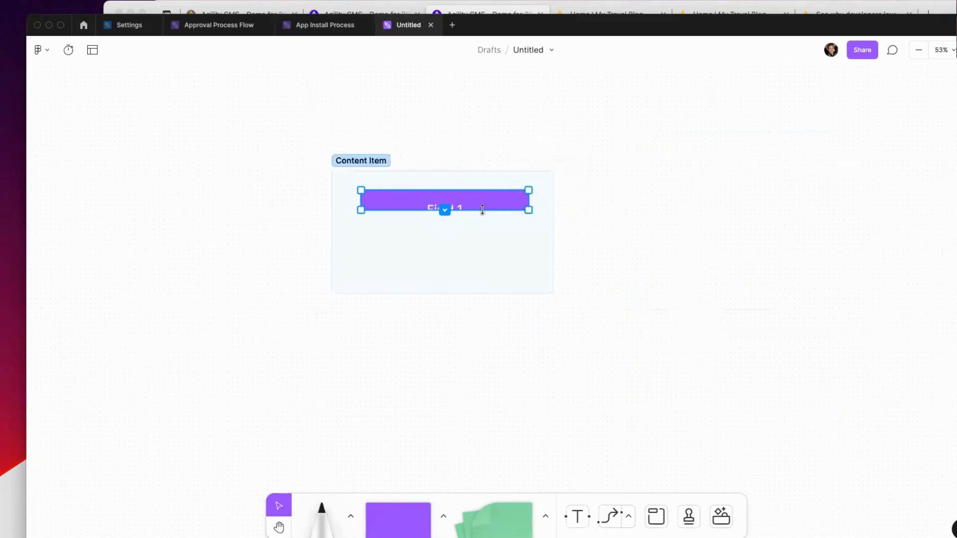
double_click(448, 208)
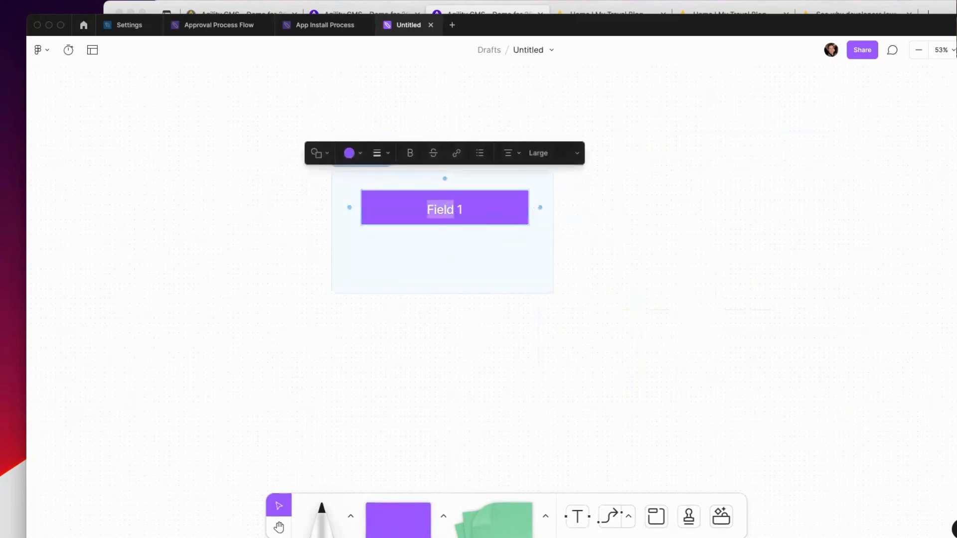
text(Title)
click(517, 230)
Step: Place a copy of the Title bar directly below the original
click(491, 209)
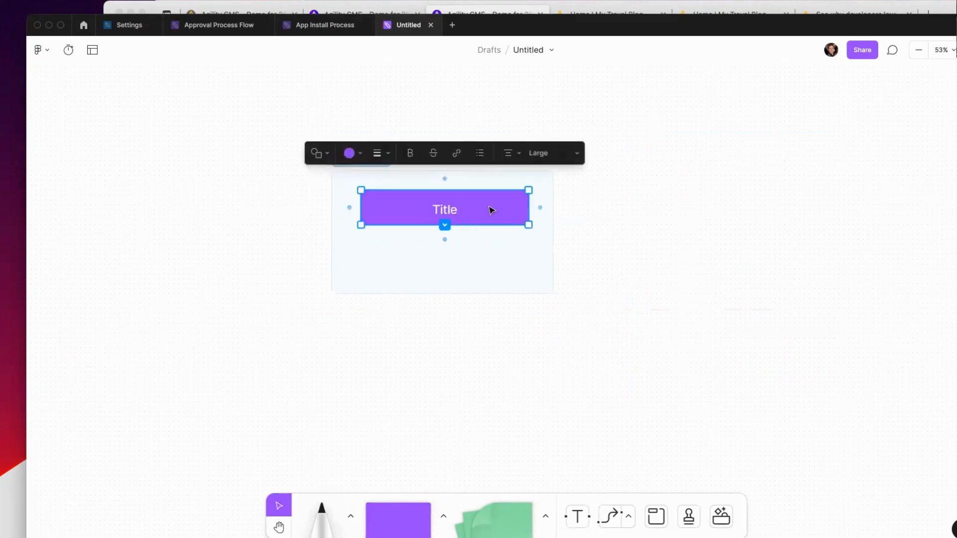
drag(491, 210, 487, 264)
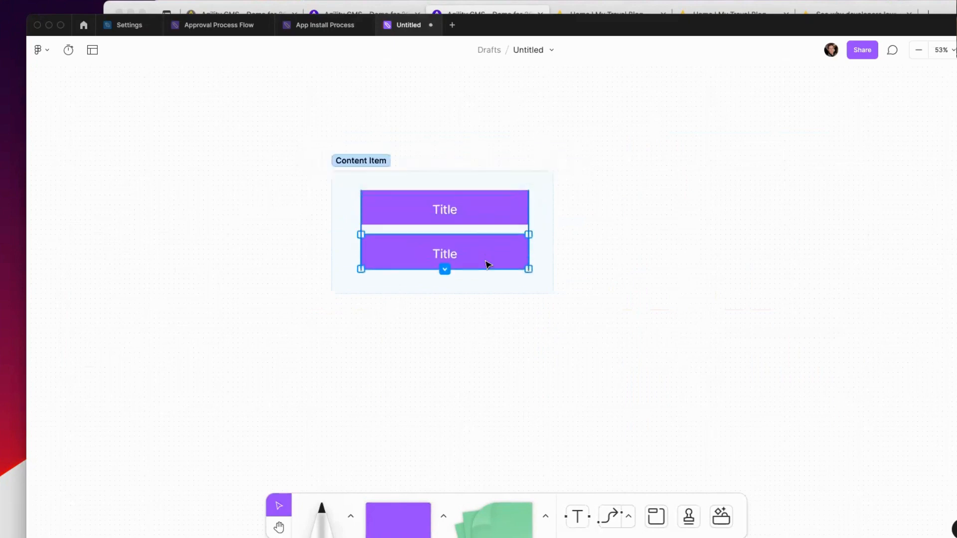
click(348, 161)
Step: Rename the Content Item section to 'Carousel'
double_click(384, 161)
text(Carousel)
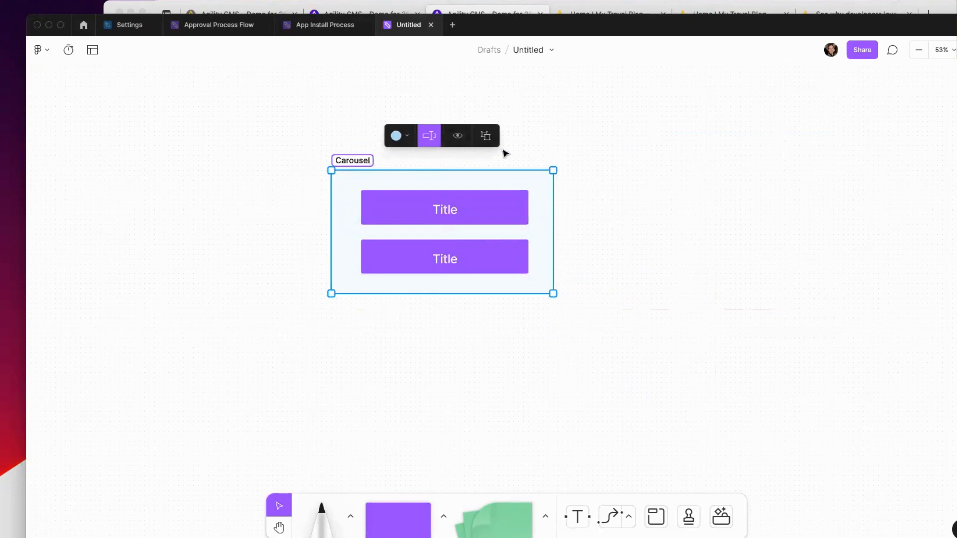
key(Escape)
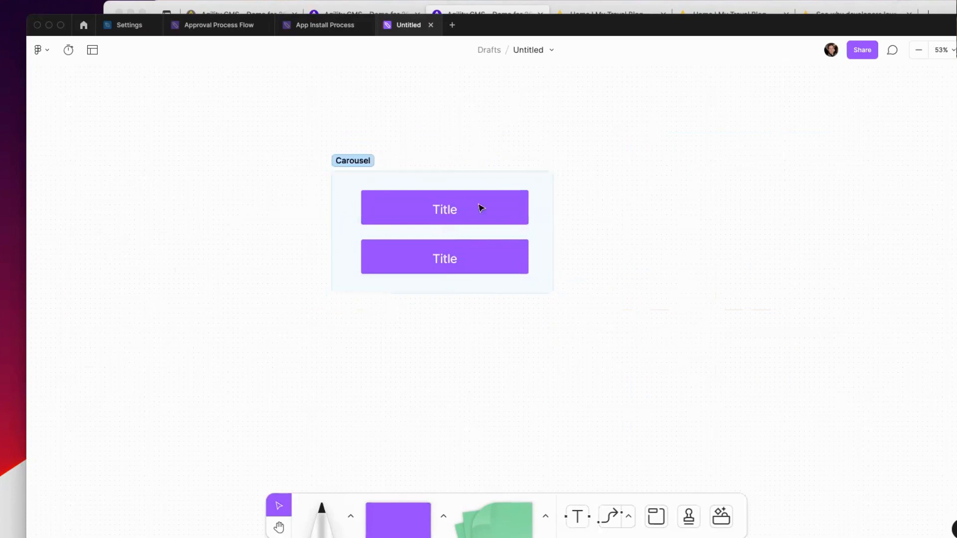
Step: Move the Carousel section further to the left
drag(306, 127, 589, 313)
click(642, 215)
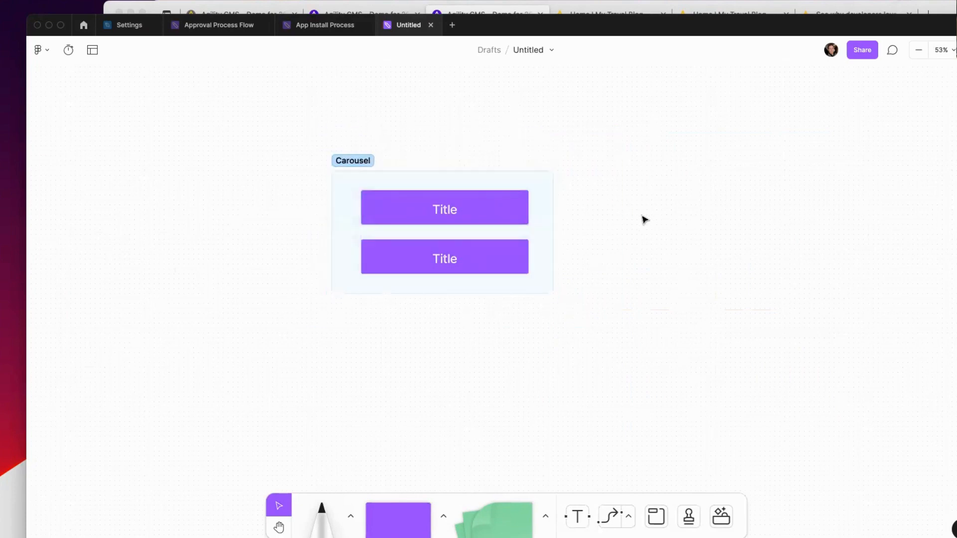
click(500, 182)
drag(515, 186, 440, 182)
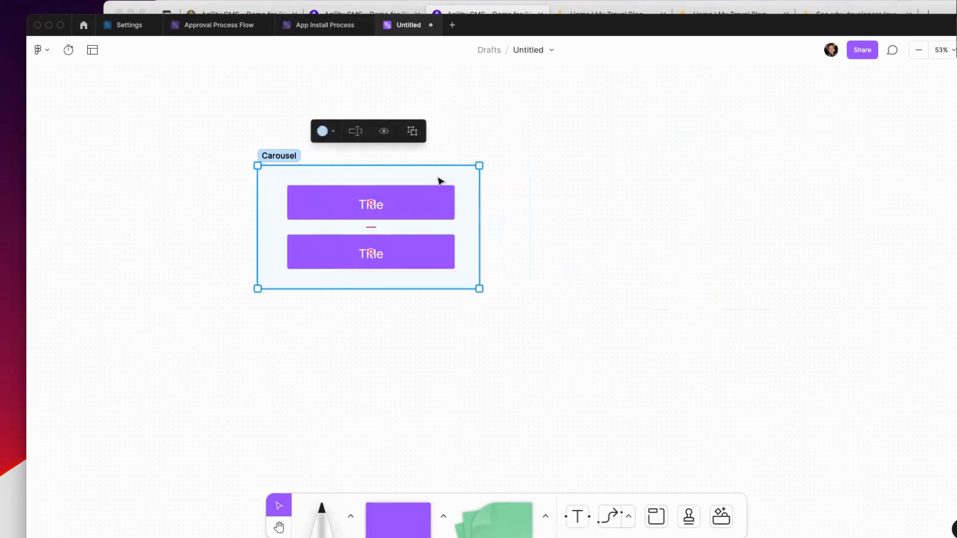
Step: Change the upper Title box's label to 'Heading'
click(413, 256)
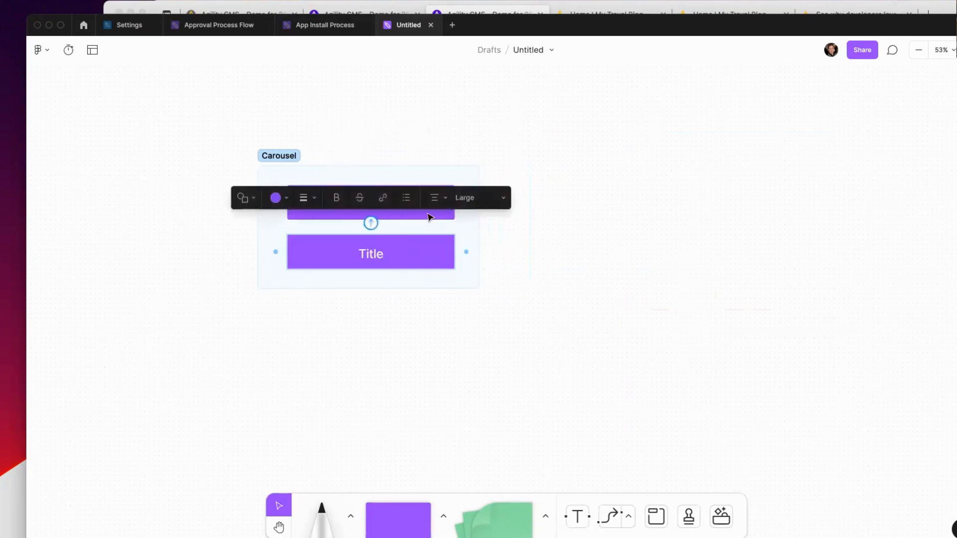
click(429, 216)
double_click(369, 204)
text(HEading)
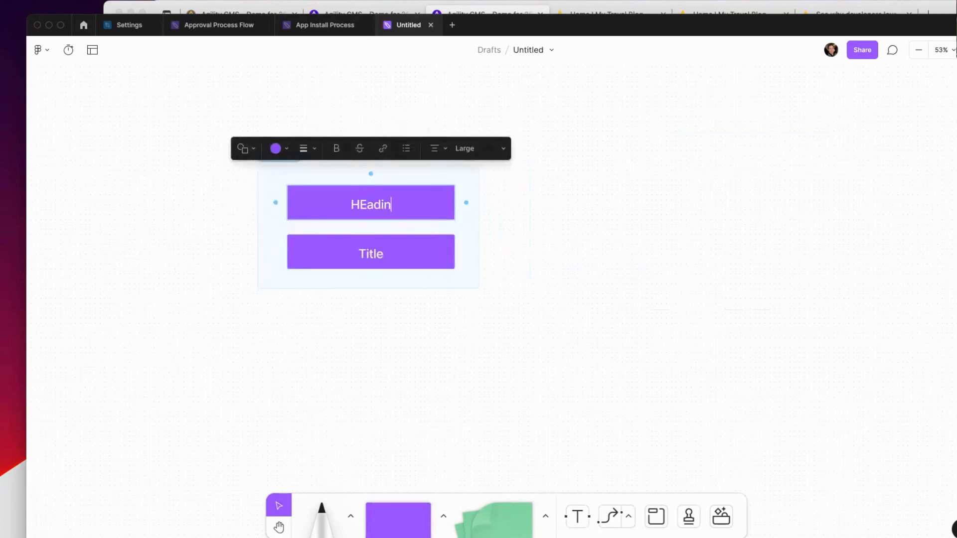
key(Right)
key(Right)
key(BackSpace)
text(e)
click(551, 238)
Step: Select the whole Carousel section and duplicate it
click(400, 266)
click(322, 170)
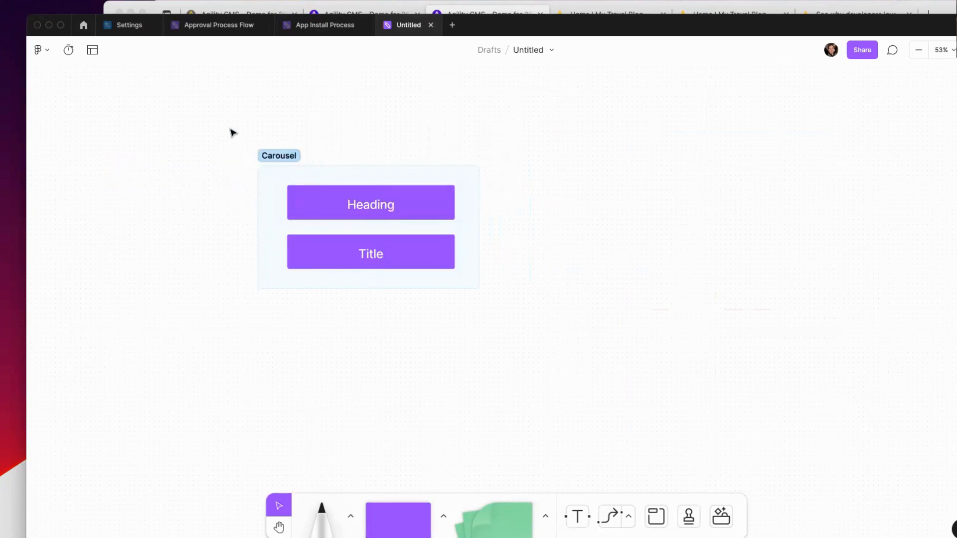
drag(231, 130, 592, 331)
key(super+d)
Step: Rename the copied section to 'Carousel Item'
double_click(513, 157)
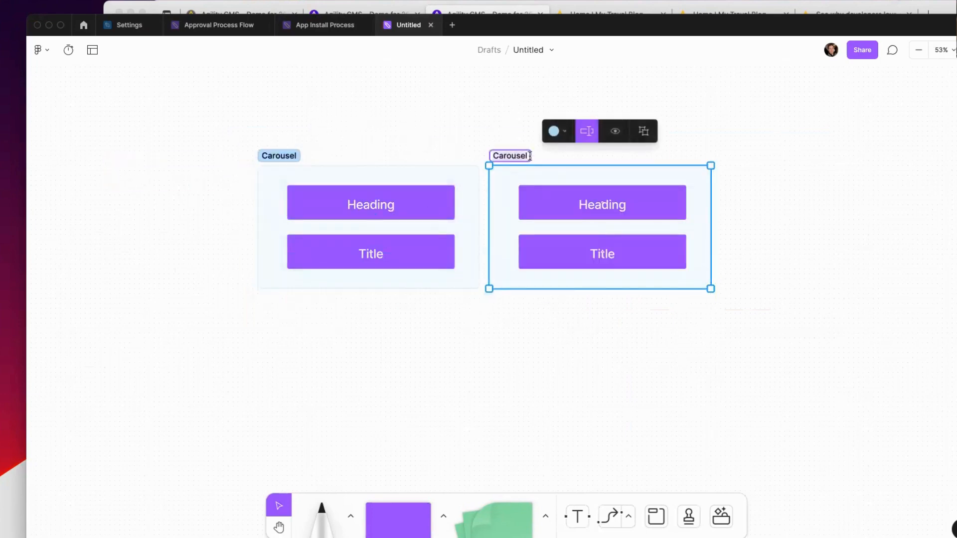
click(530, 156)
text(Item)
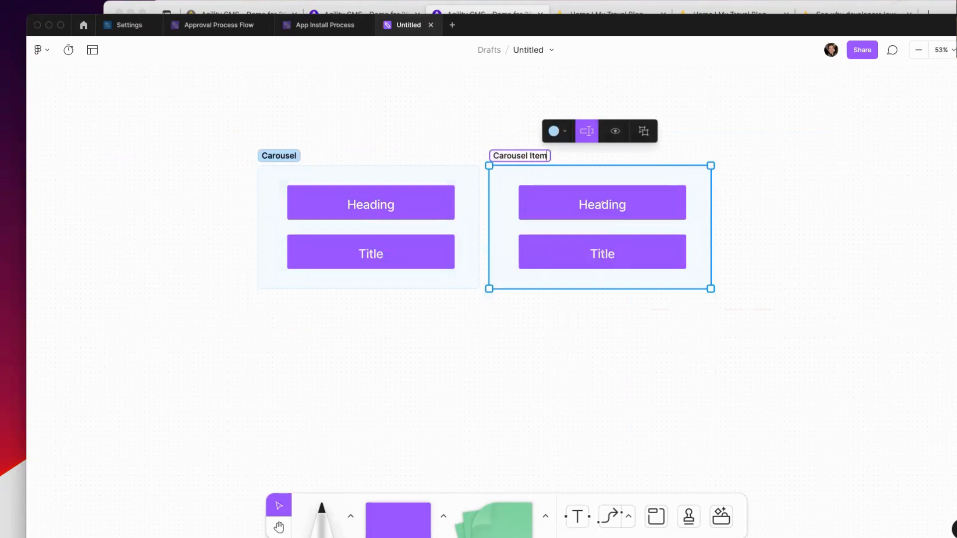
Step: Relabel the copy's two boxes 'Title' and 'Image'
double_click(587, 205)
text(Title)
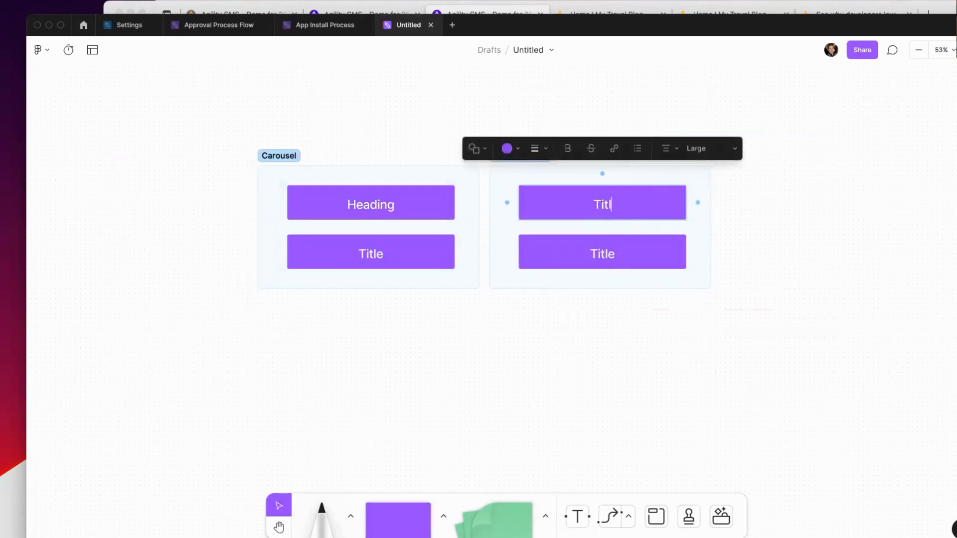
double_click(598, 253)
text(Imabe)
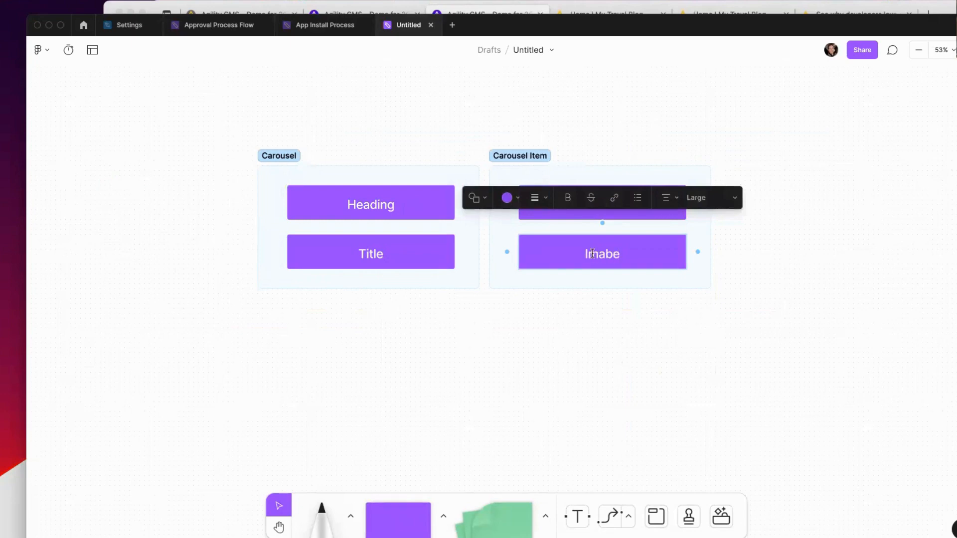
key(BackSpace)
text(e)
Step: Make Carousel Item taller and add a copy of the Image box below it, labelled 'CTA'
click(608, 288)
drag(606, 288, 617, 343)
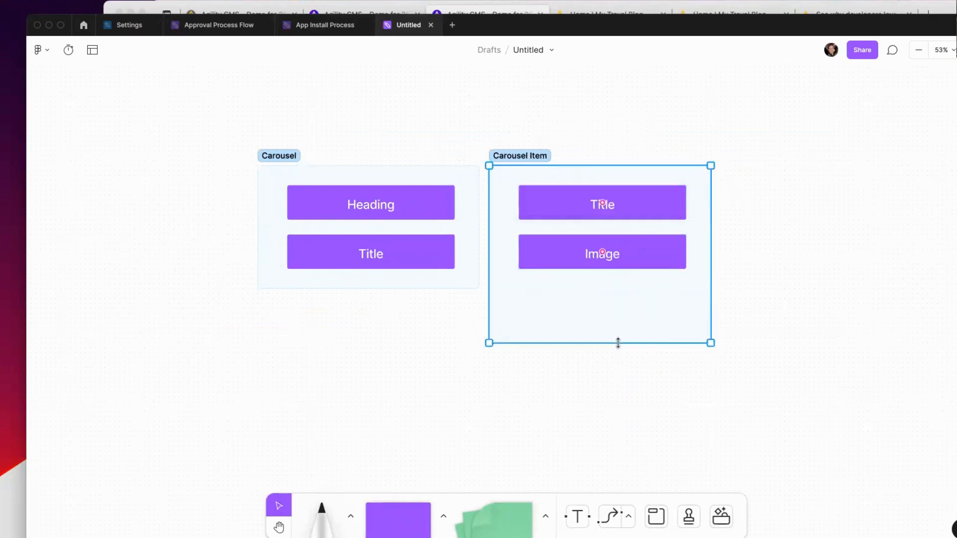
click(652, 251)
key(super+c)
key(super+v)
drag(655, 250, 654, 293)
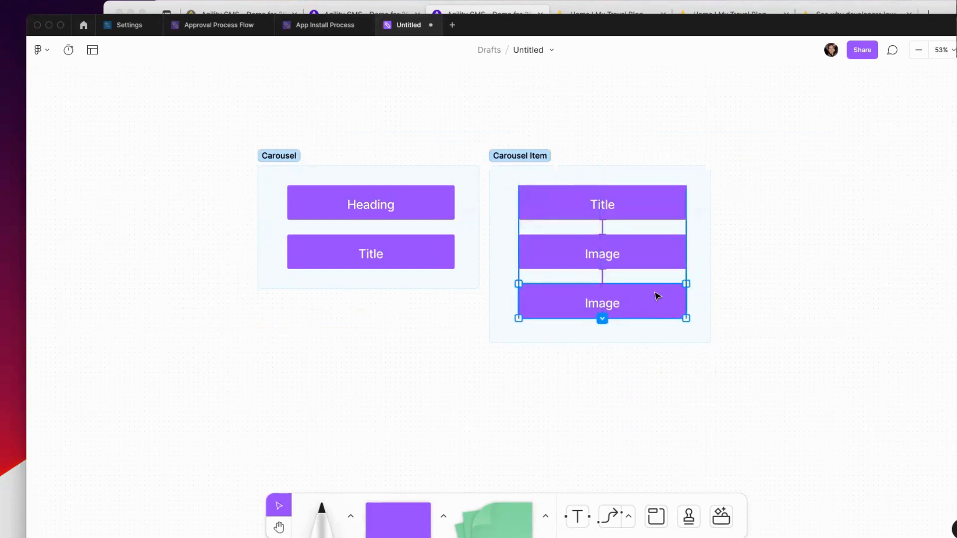
double_click(656, 296)
text(CA)
key(BackSpace)
text(TA)
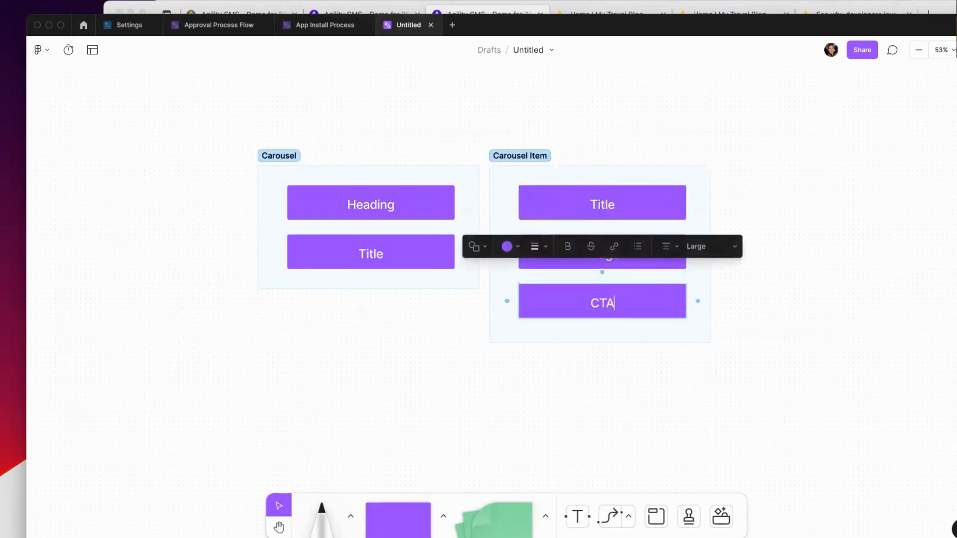
click(751, 328)
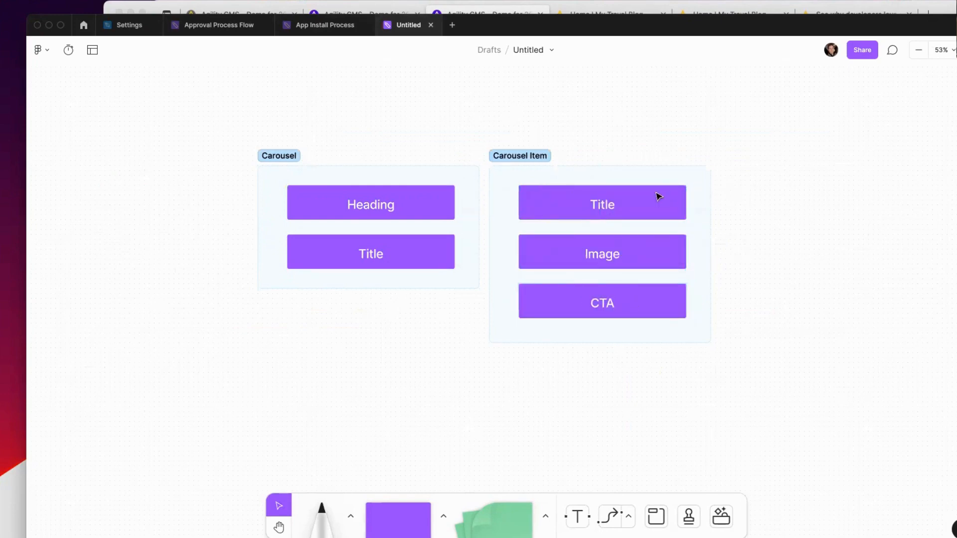
click(412, 240)
double_click(412, 238)
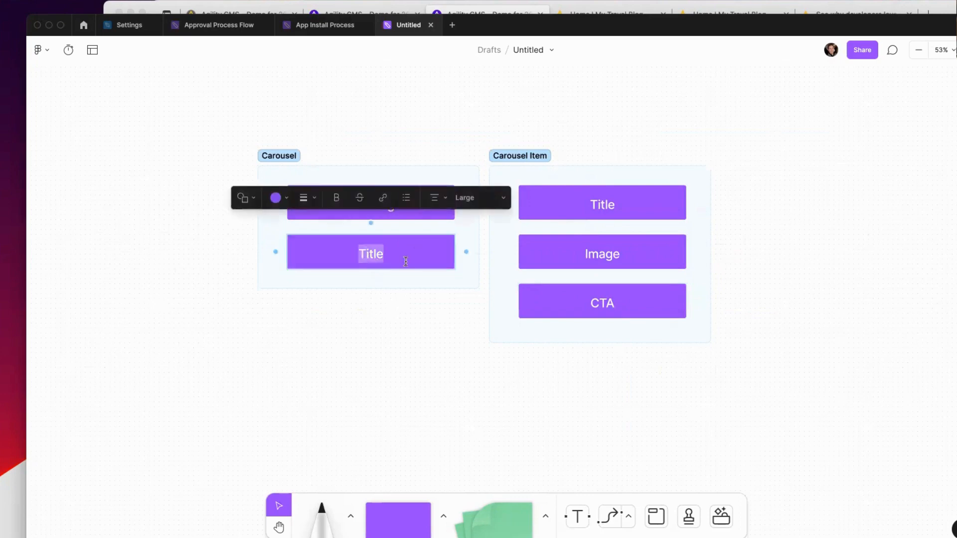
text(Iamg)
key(BackSpace)
key(BackSpace)
key(BackSpace)
text(mages)
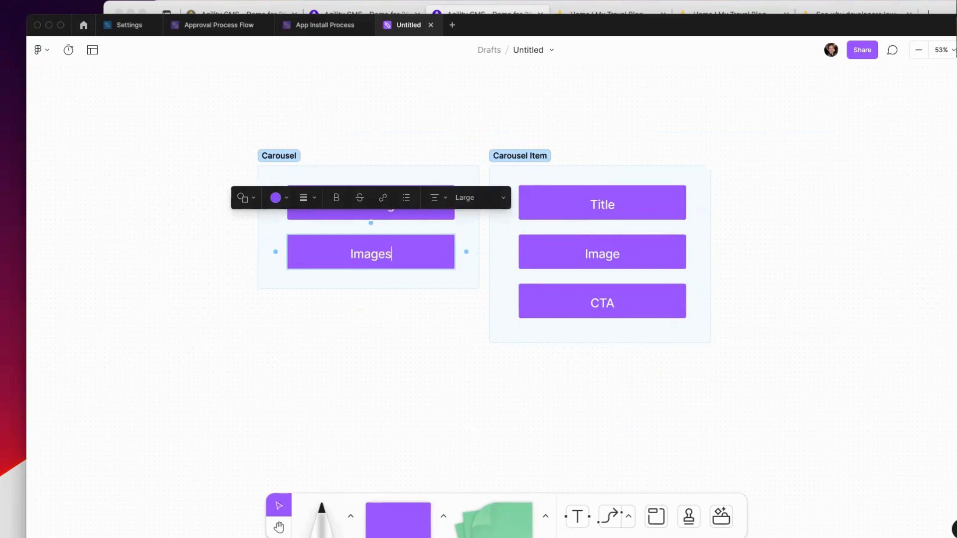
click(451, 382)
click(391, 259)
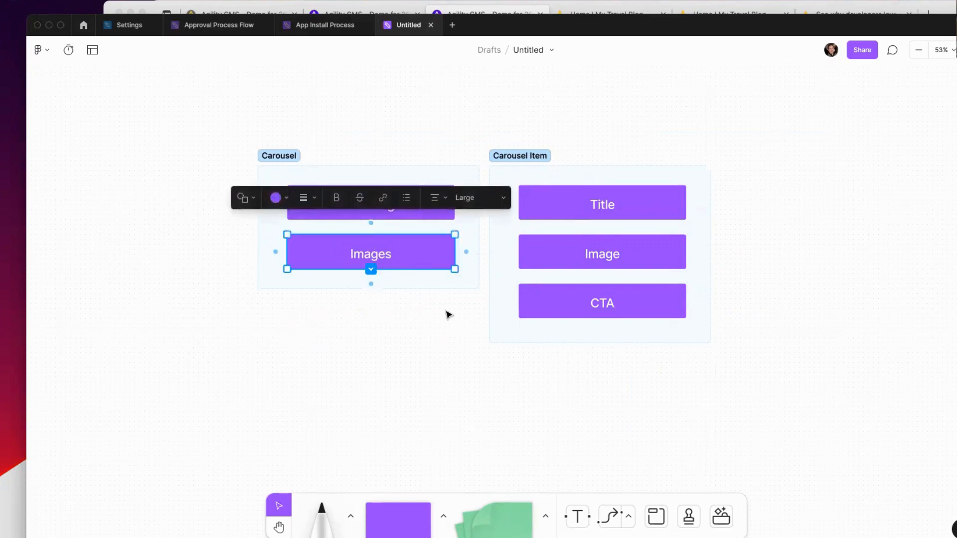
drag(762, 147, 504, 239)
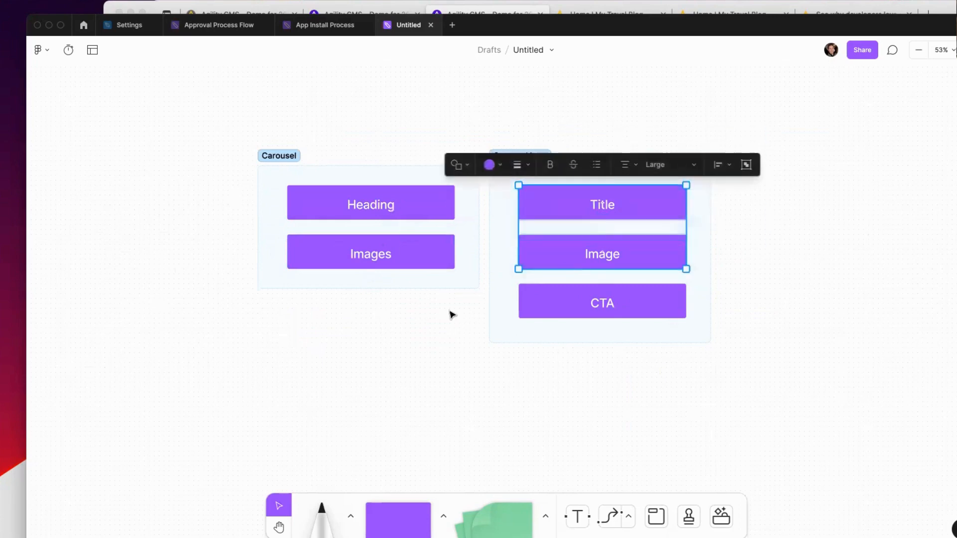
click(462, 284)
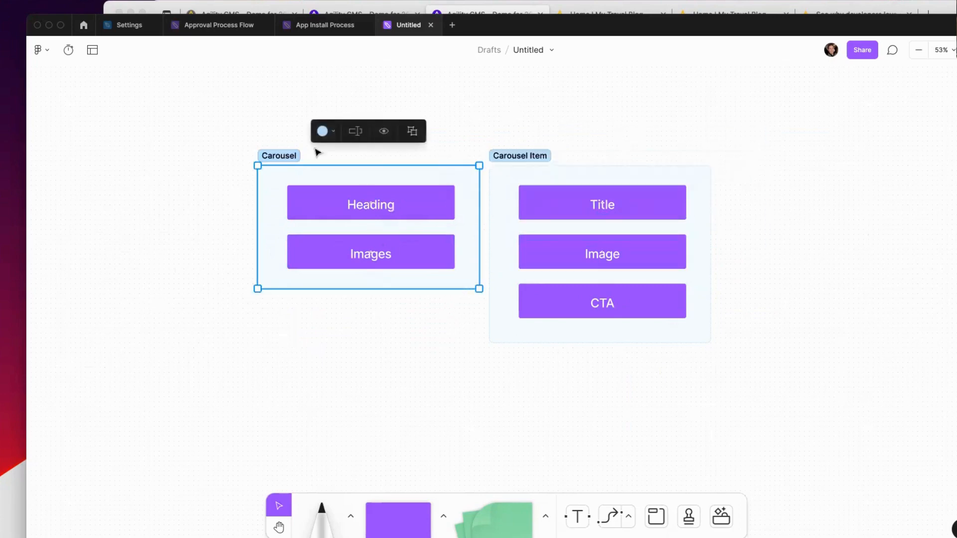
drag(229, 119, 469, 327)
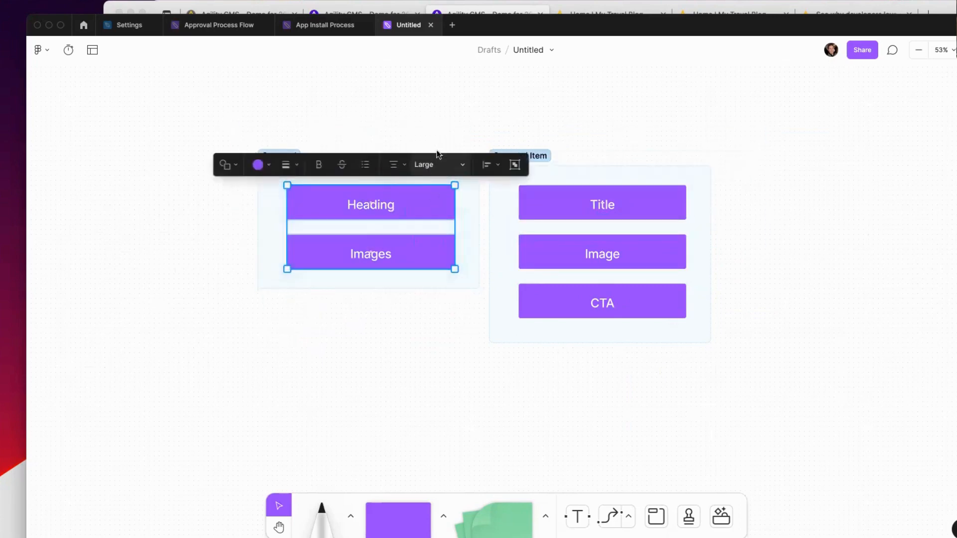
click(442, 124)
click(264, 176)
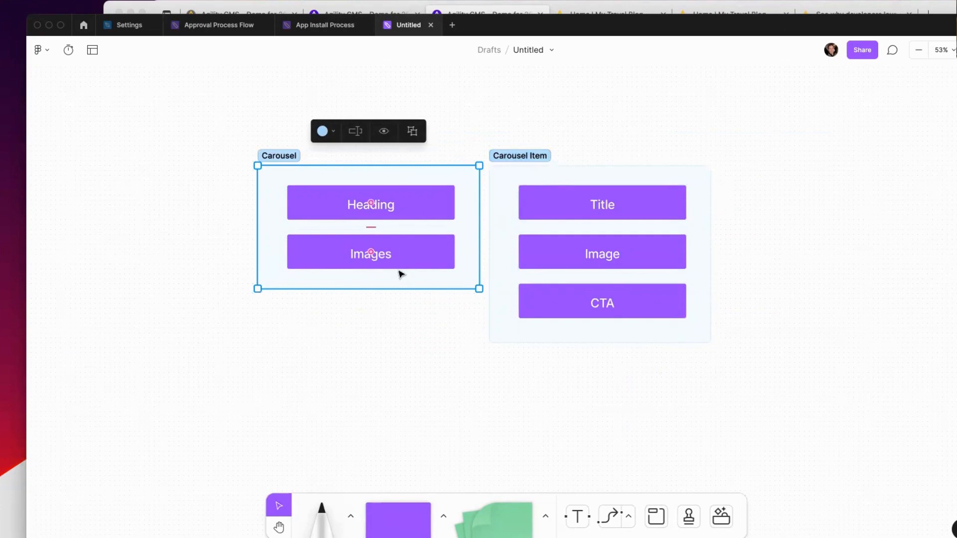
double_click(417, 254)
click(419, 283)
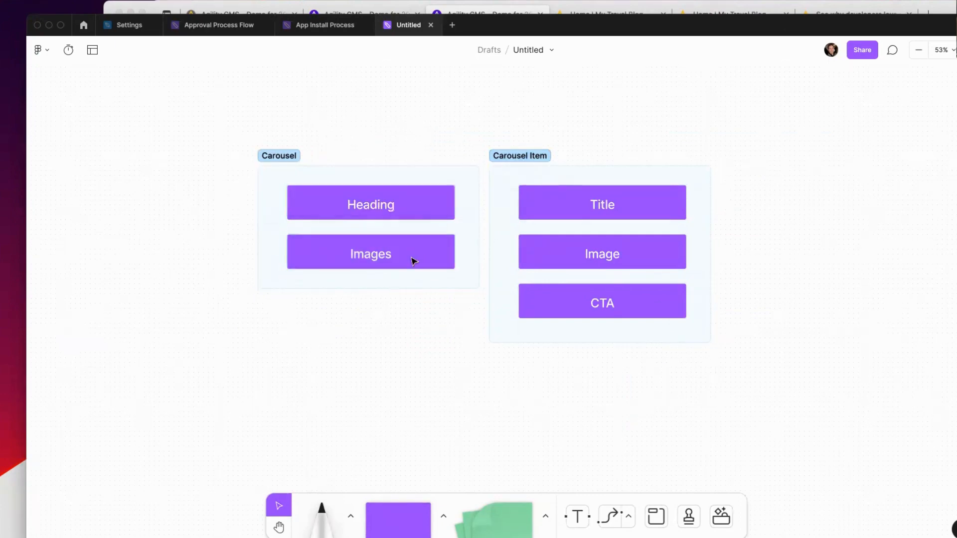
click(466, 178)
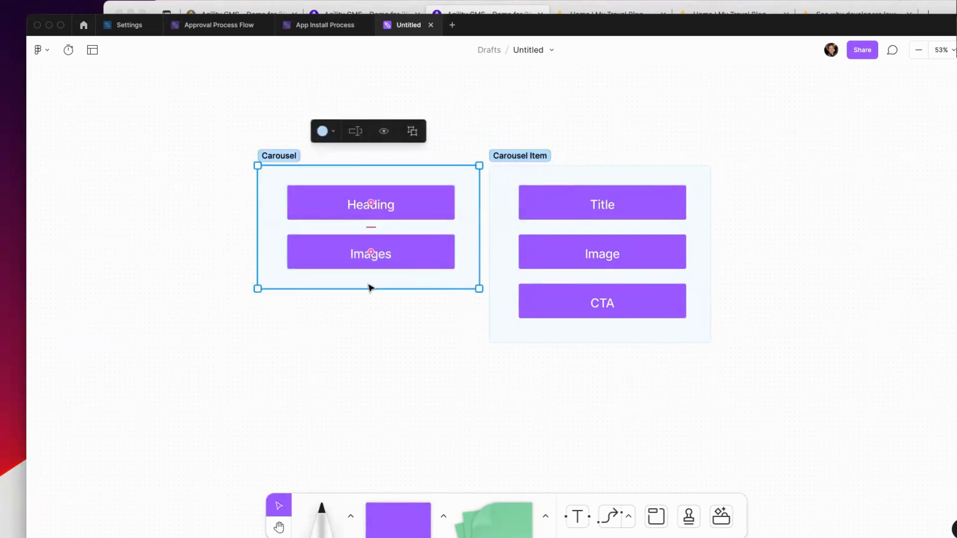
Step: Extend the Carousel section downward and drag Carousel Item into it
drag(359, 284, 360, 440)
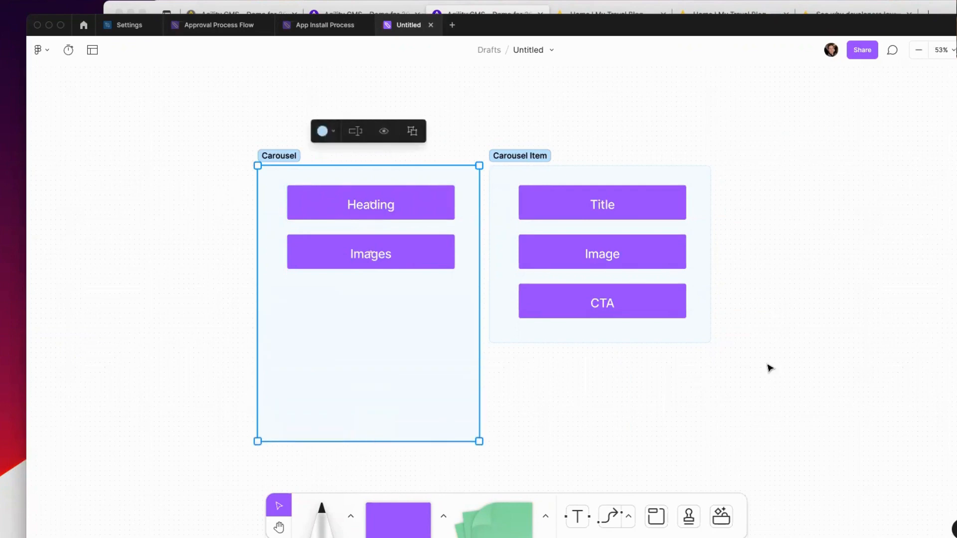
drag(770, 369, 480, 131)
drag(504, 166, 484, 151)
drag(573, 169, 371, 309)
scroll(652, 254, down, 3)
click(468, 142)
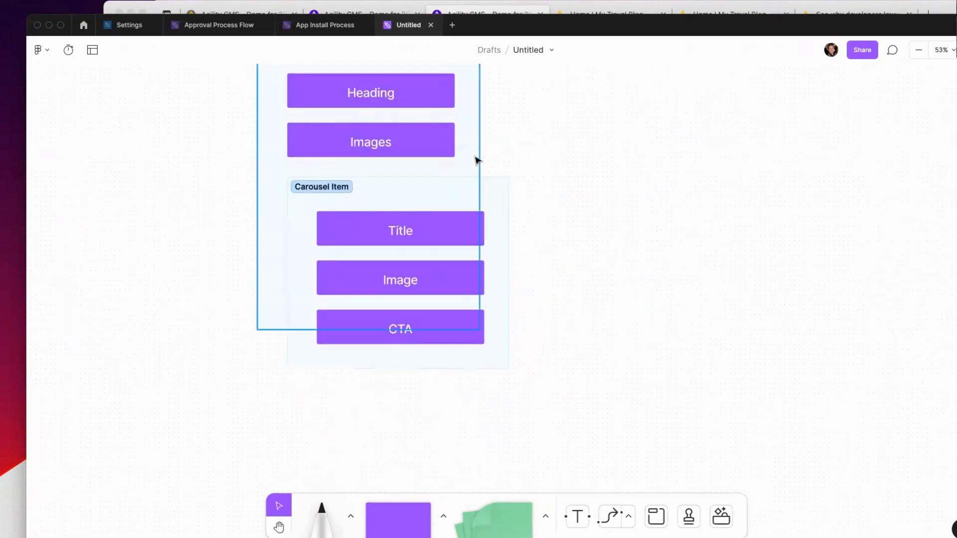
Step: Widen and lengthen Carousel, then nudge Carousel Item into place below Images
click(475, 156)
drag(480, 151, 553, 157)
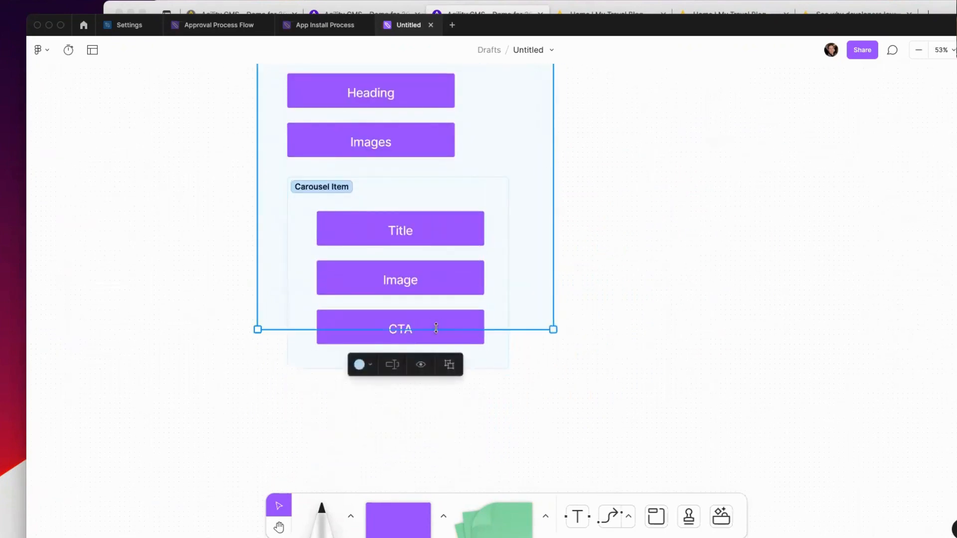
drag(515, 327, 530, 394)
click(608, 307)
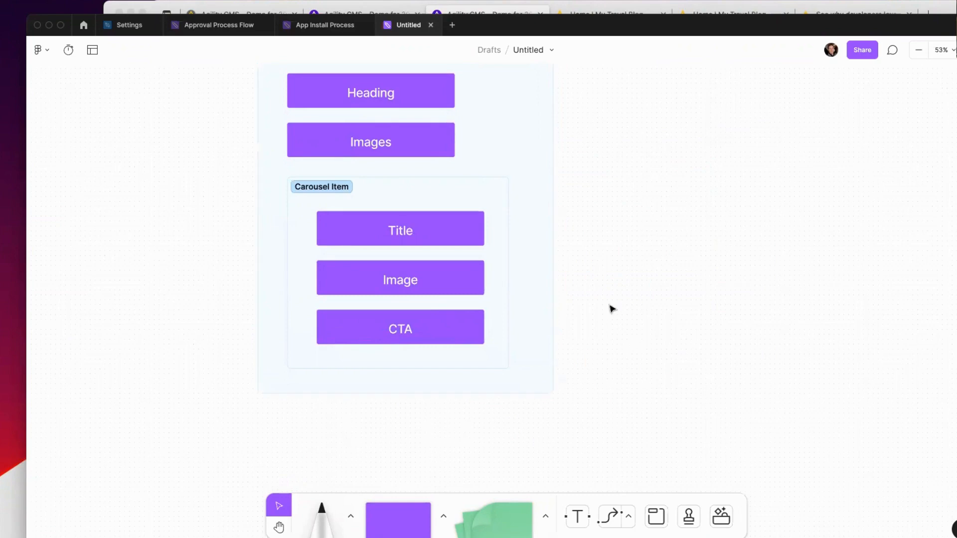
click(456, 198)
drag(441, 188, 456, 193)
scroll(670, 222, up, 2)
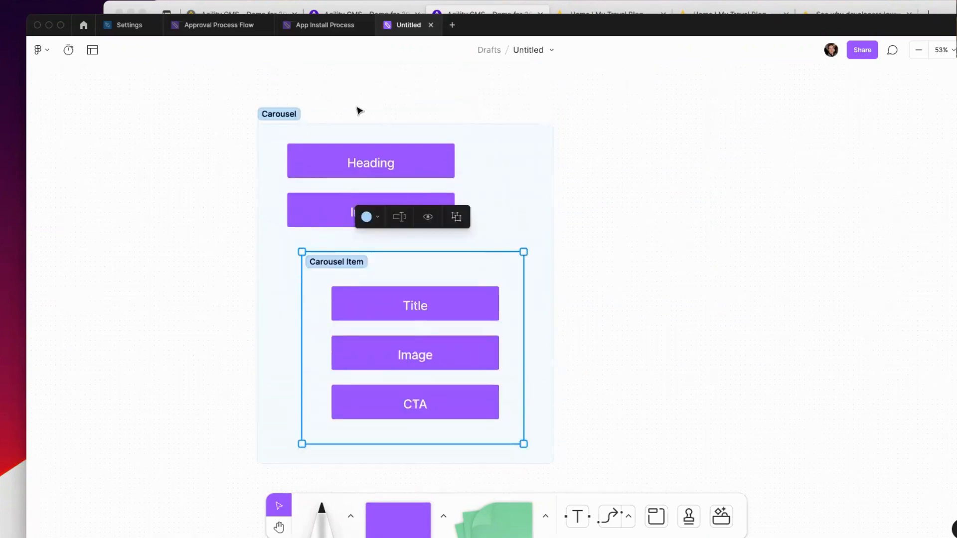
Step: Select the entire Carousel section and duplicate it
click(270, 111)
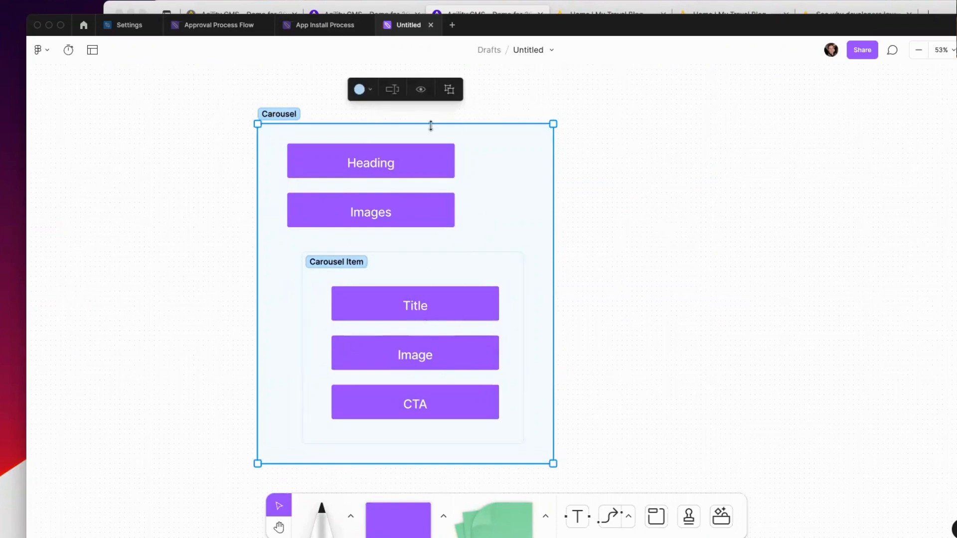
click(235, 98)
drag(209, 78, 593, 471)
key(super+d)
Step: Move Carousel Item out of the copied Carousel and rename it 'List: Carousel Items'
click(519, 91)
scroll(601, 263, right, 2)
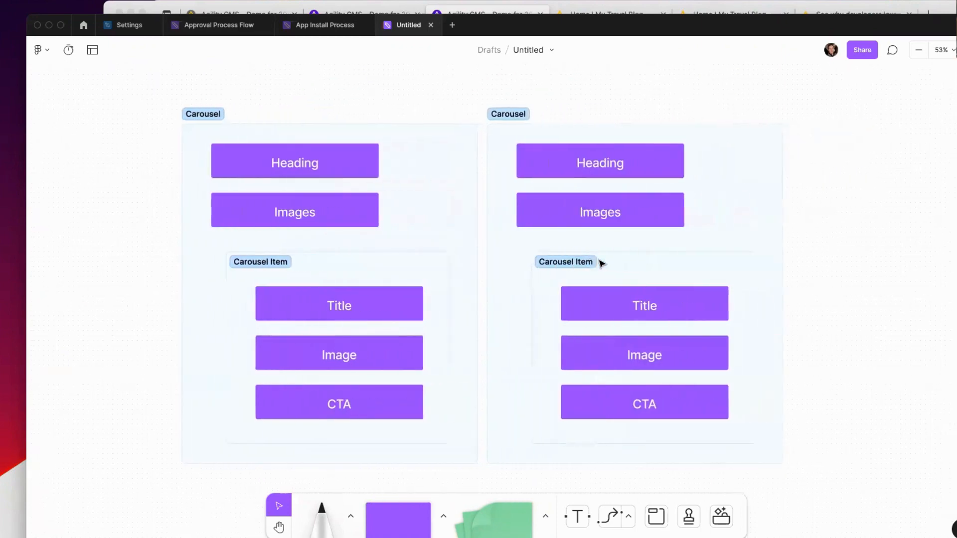
scroll(601, 264, right, 4)
click(478, 267)
drag(478, 268, 767, 132)
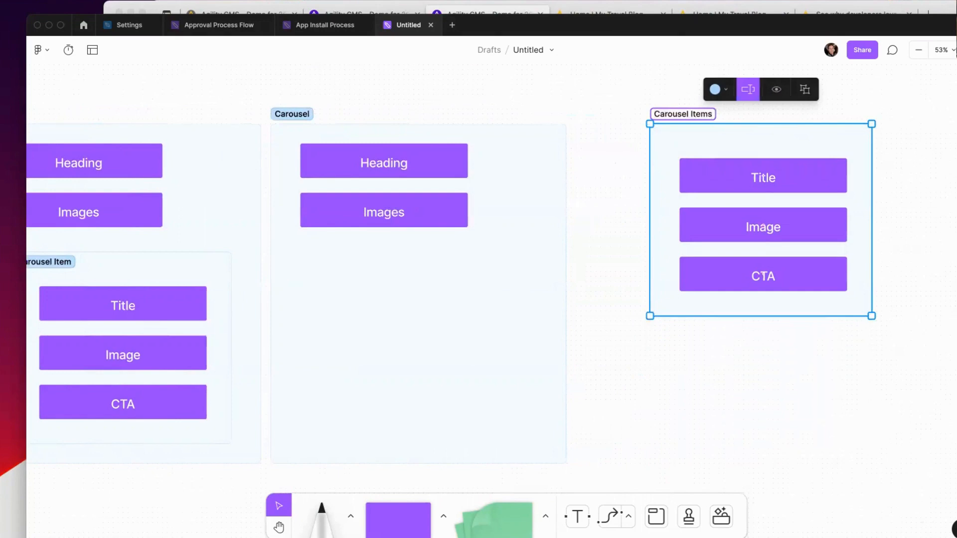
text(List:)
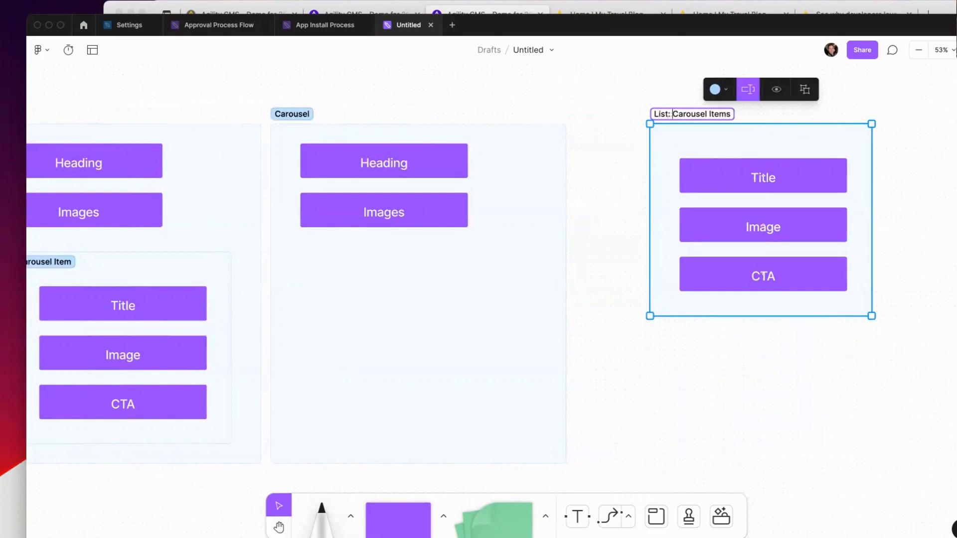
Step: Shrink the copied Carousel to fit Heading and Images, and connect Images to the list
click(442, 445)
drag(422, 462, 425, 242)
click(440, 220)
drag(478, 209, 655, 215)
click(562, 173)
drag(562, 173, 511, 173)
click(575, 175)
Step: Duplicate the List: Carousel Items section
scroll(590, 182, up, 2)
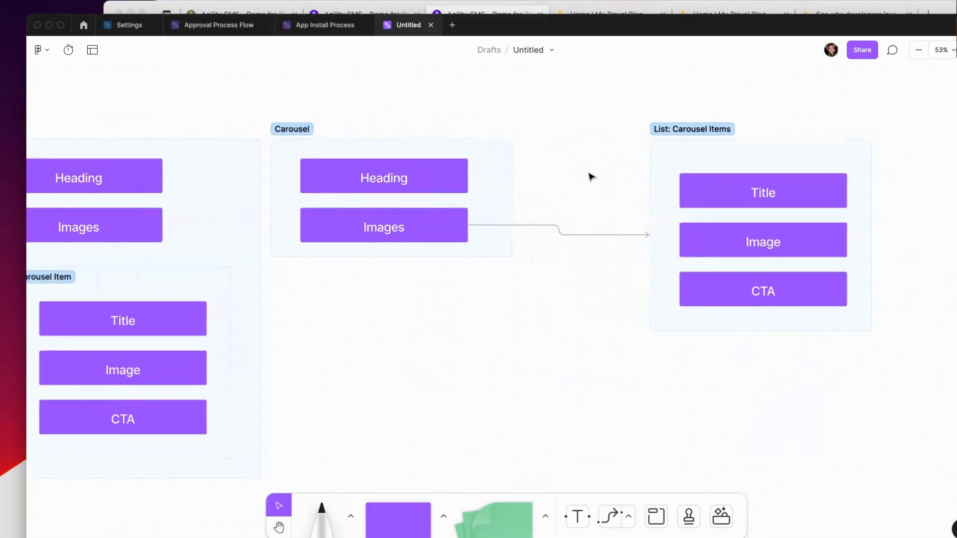
scroll(548, 159, left, 4)
click(502, 141)
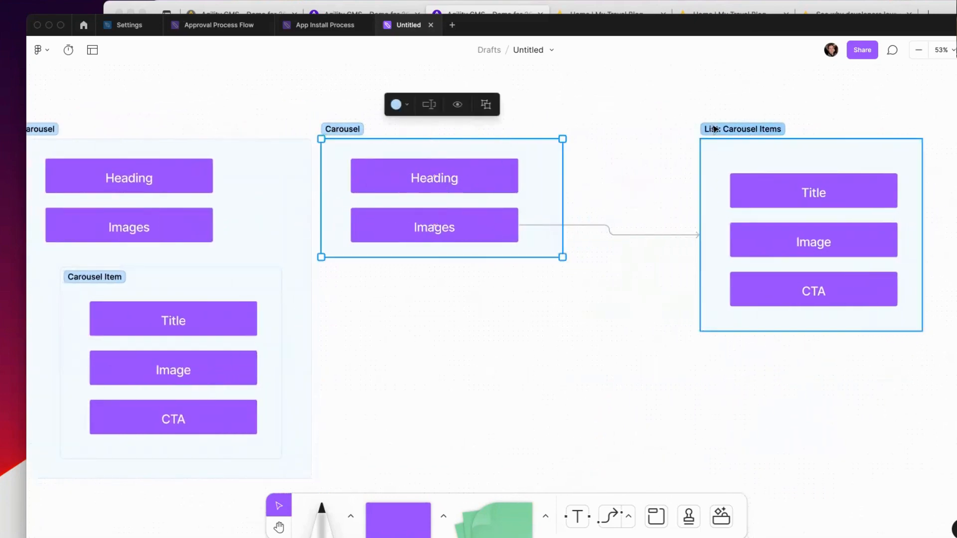
click(673, 161)
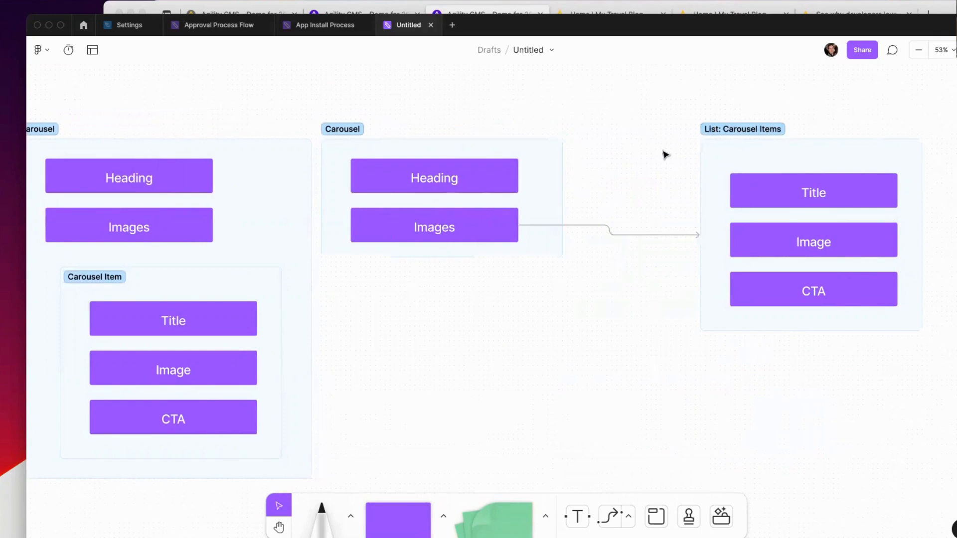
click(724, 156)
mouse_move(676, 114)
mouse_down()
mouse_move(899, 294)
mouse_move(946, 359)
mouse_move(860, 175)
mouse_move(692, 100)
mouse_move(719, 98)
mouse_move(683, 98)
mouse_up()
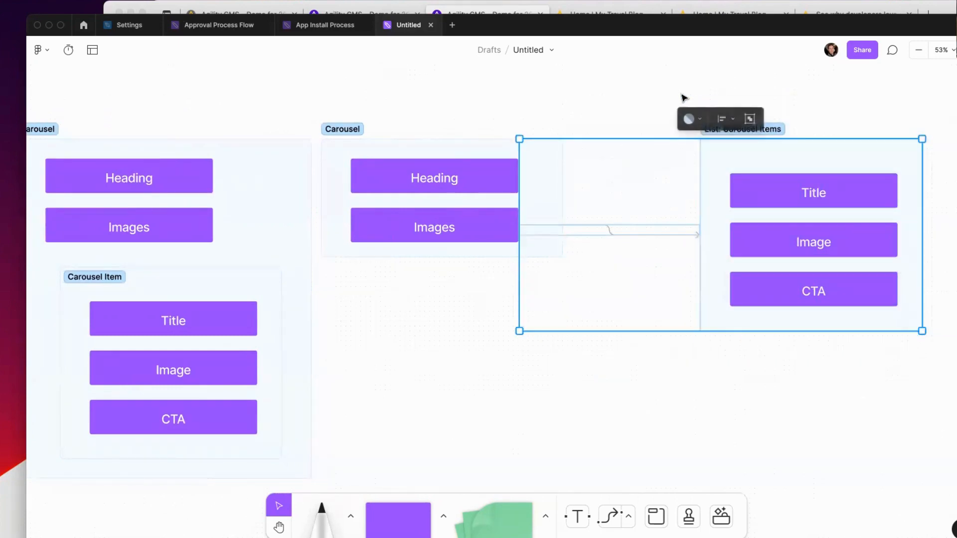
scroll(685, 179, down, 1)
click(641, 199)
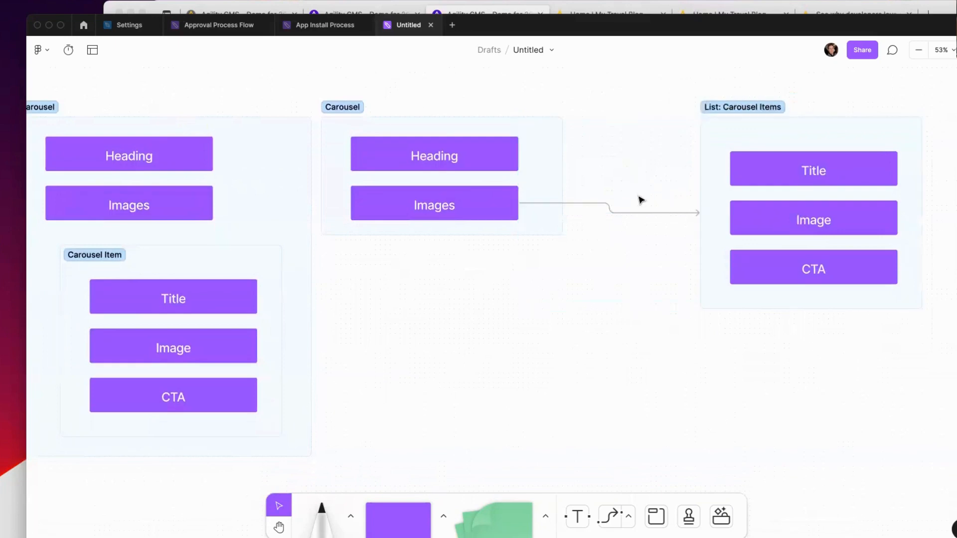
click(696, 102)
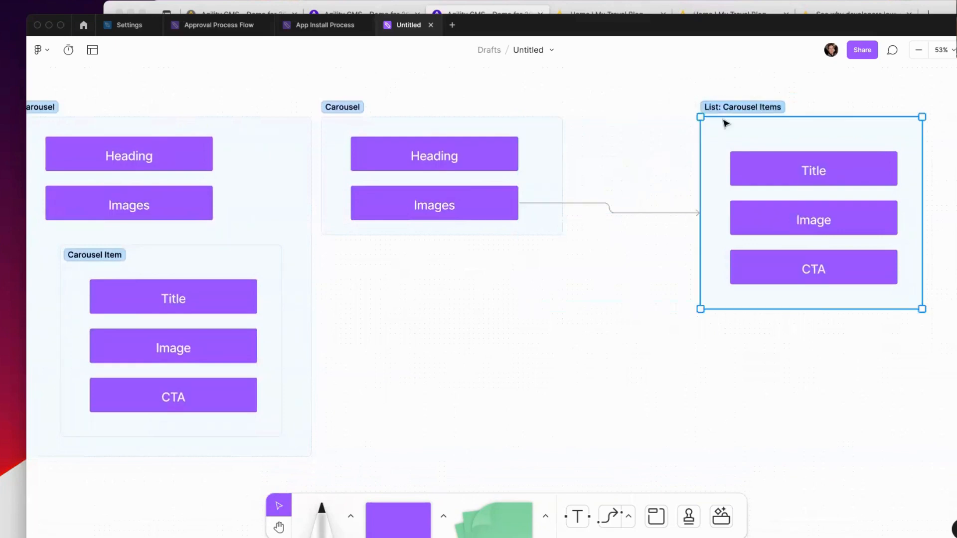
key(super+d)
scroll(664, 143, down, 1)
scroll(664, 143, up, 1)
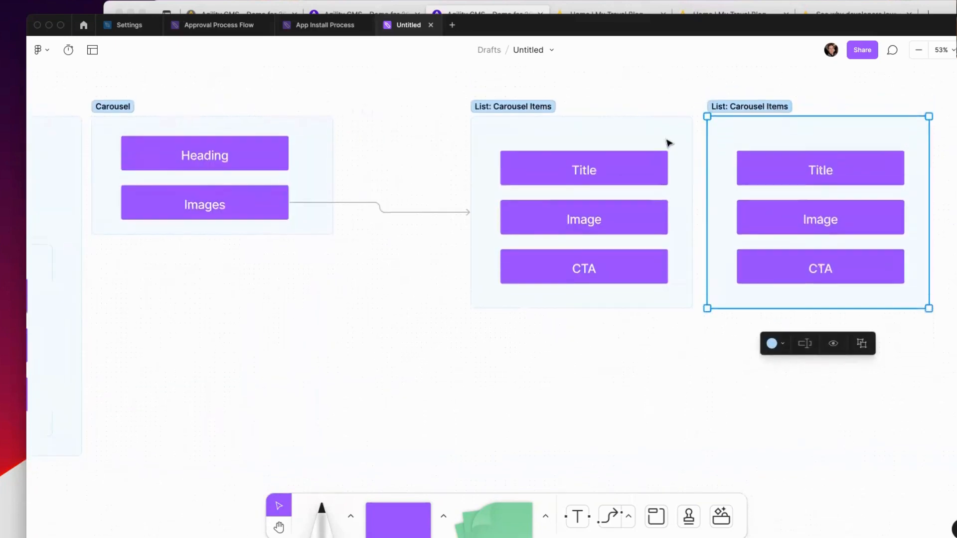
Step: Move the list copy below the original and rename it 'List: Carousel Items 2'
drag(707, 152, 509, 367)
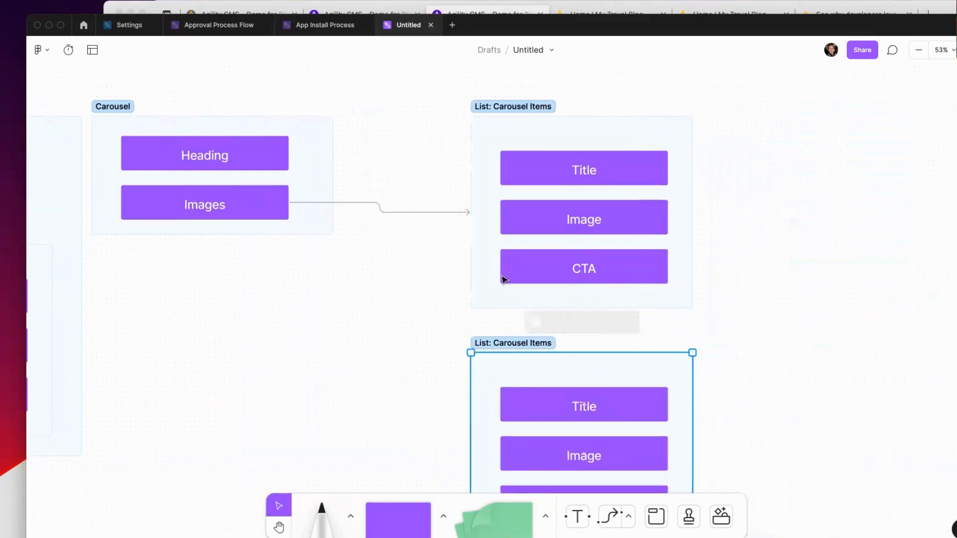
scroll(551, 295, down, 2)
double_click(546, 302)
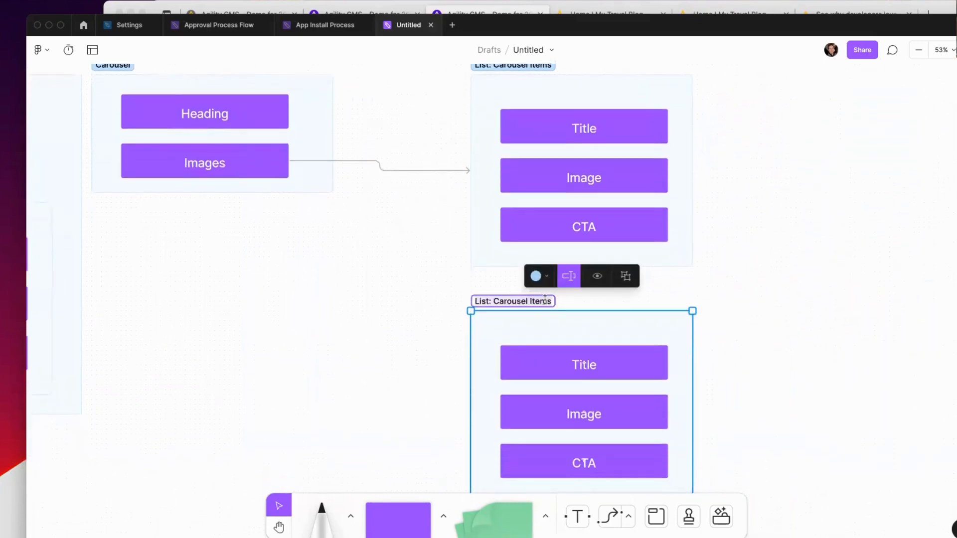
text(2)
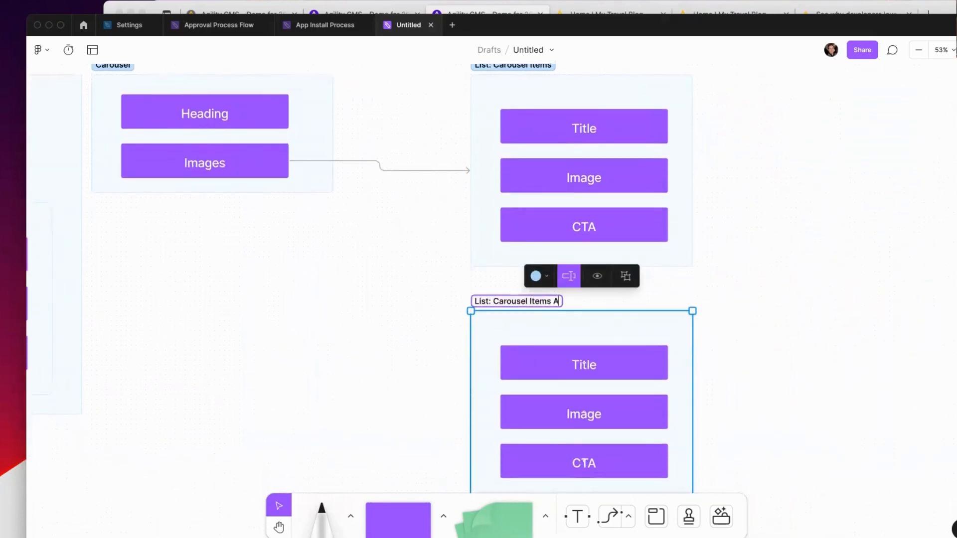
click(663, 294)
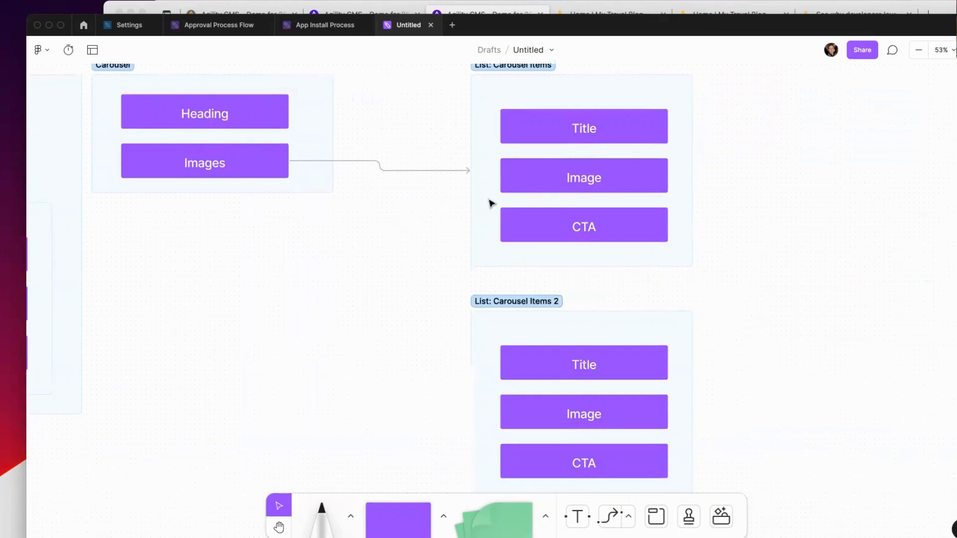
Step: Draw a second connector from the Images box to List: Carousel Items 2
click(383, 170)
click(280, 162)
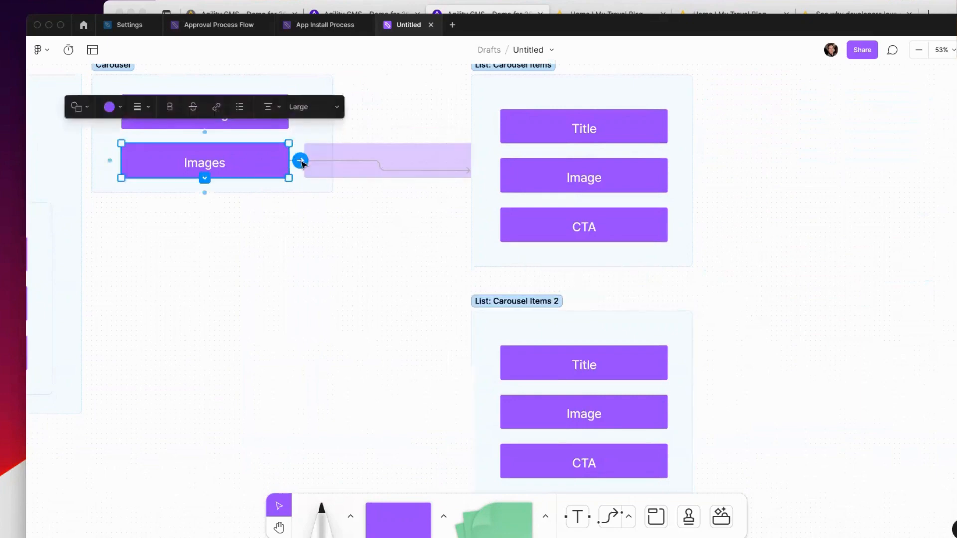
drag(301, 161, 470, 406)
click(617, 304)
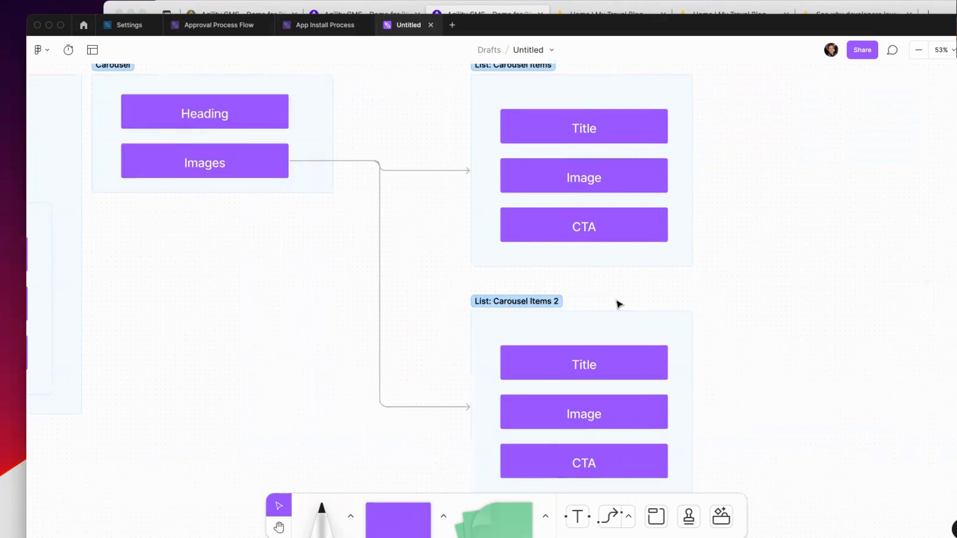
scroll(682, 275, up, 2)
scroll(725, 320, down, 2)
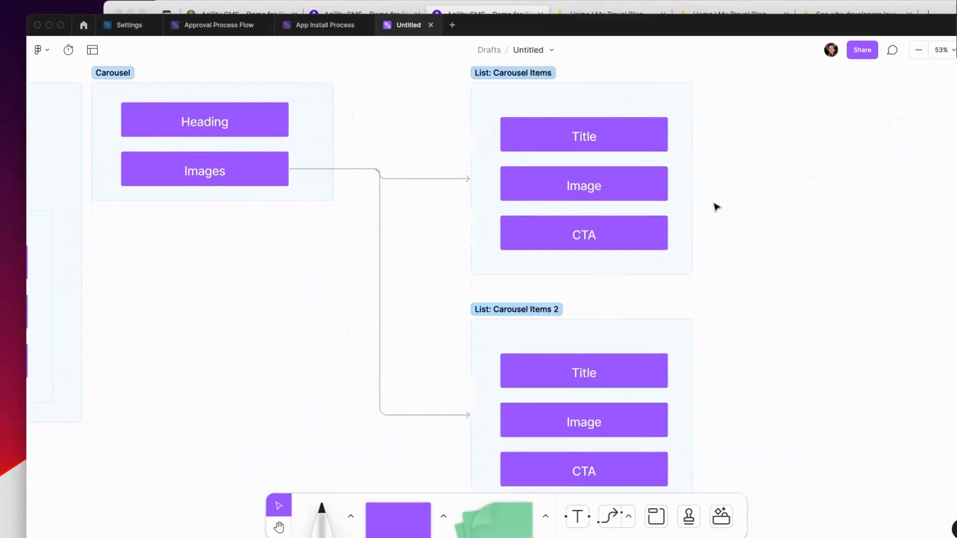
Step: Add the label 'User Selectable Linked Content' to the connector leaving the Images box
click(229, 172)
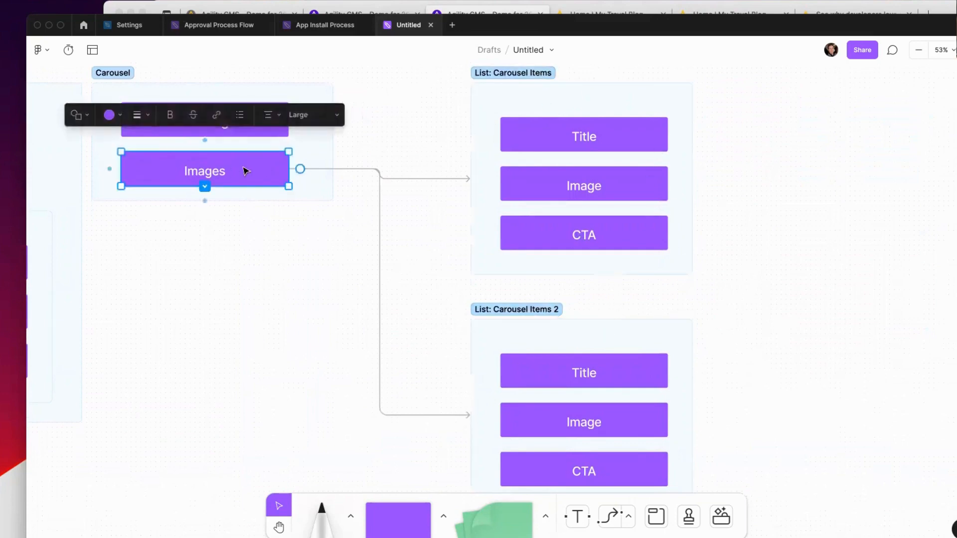
click(320, 325)
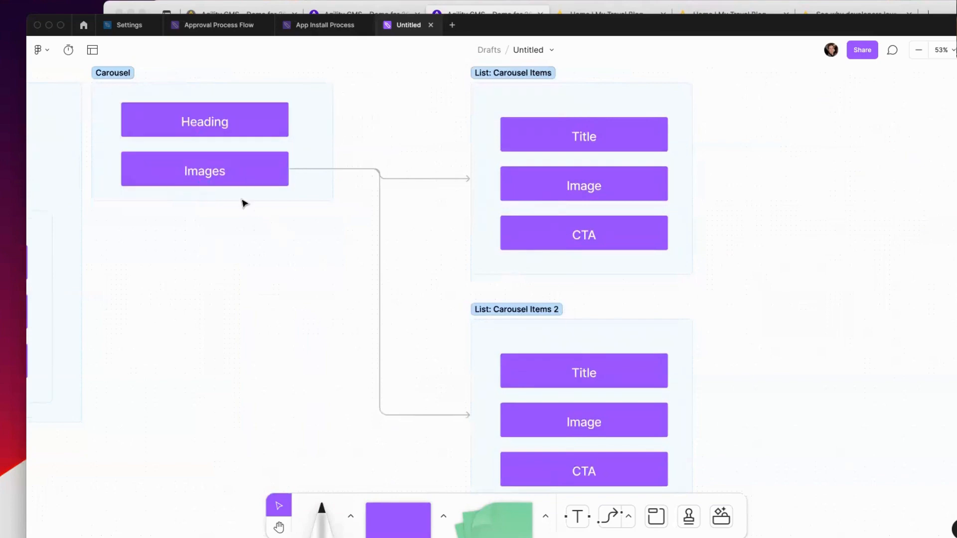
click(347, 170)
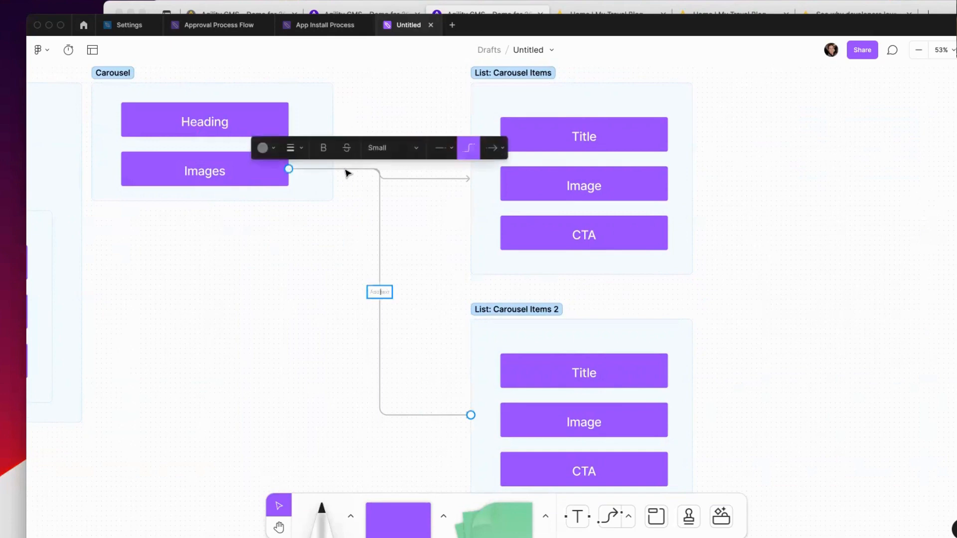
text(User Selectable Linked COntent)
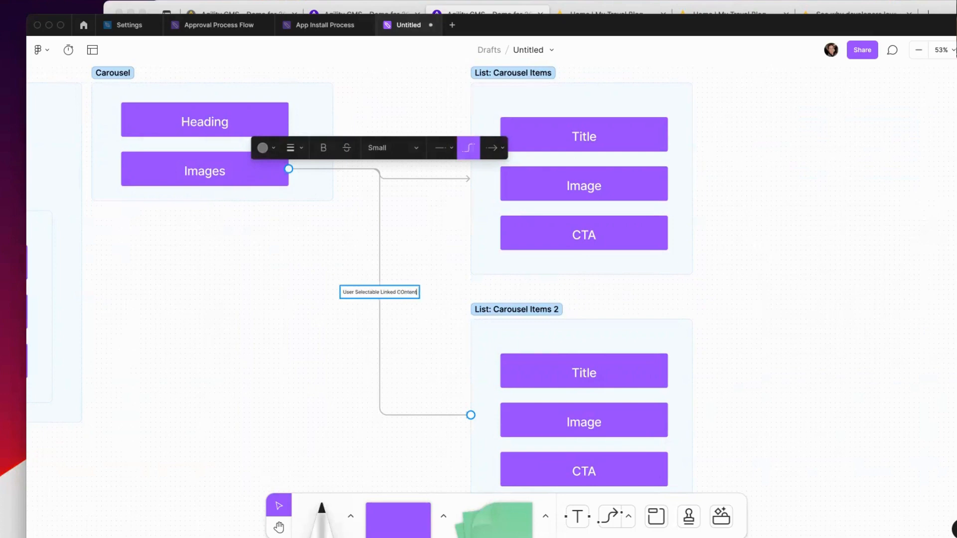
key(BackSpace)
text(o)
click(299, 210)
scroll(294, 315, up, 1)
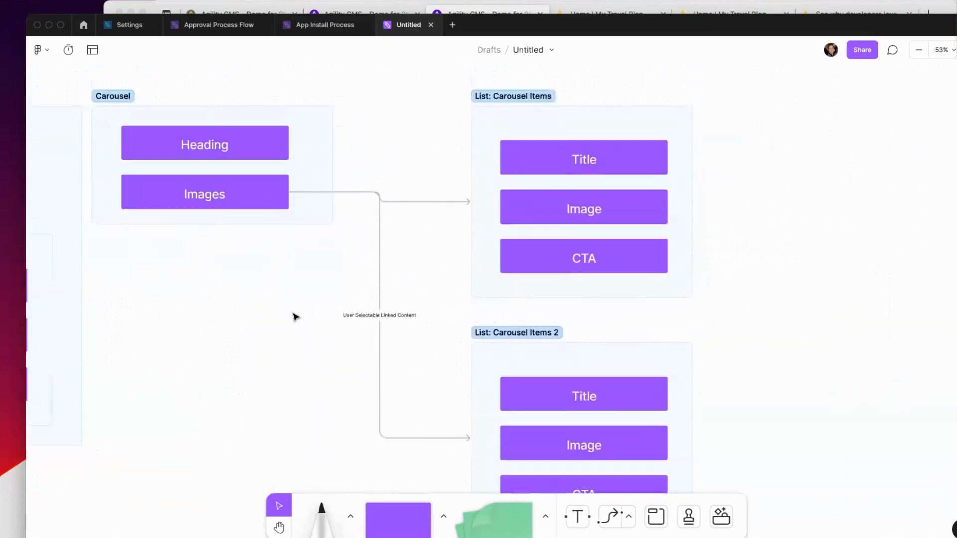
scroll(292, 303, down, 6)
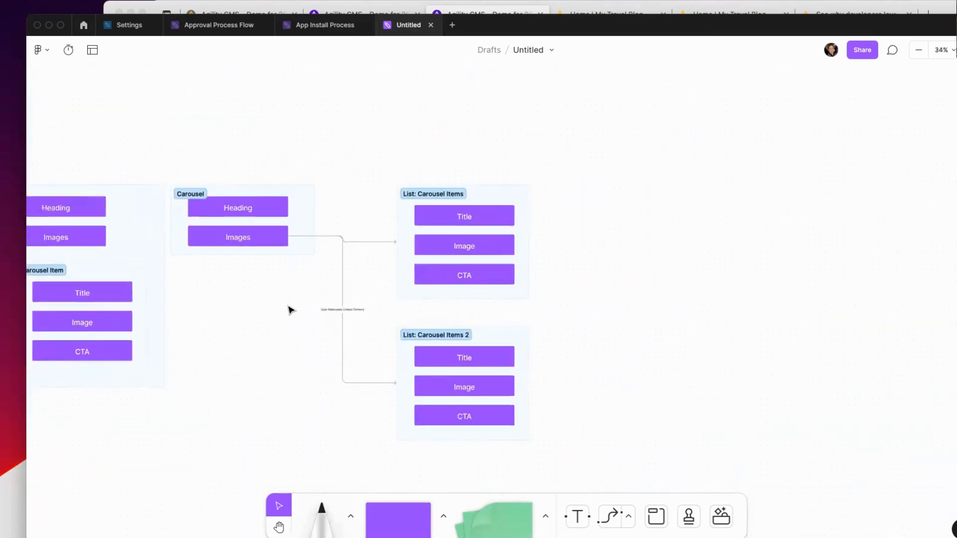
Step: Add an extra-large text heading above the Carousel diagrams
scroll(275, 300, left, 1)
click(267, 228)
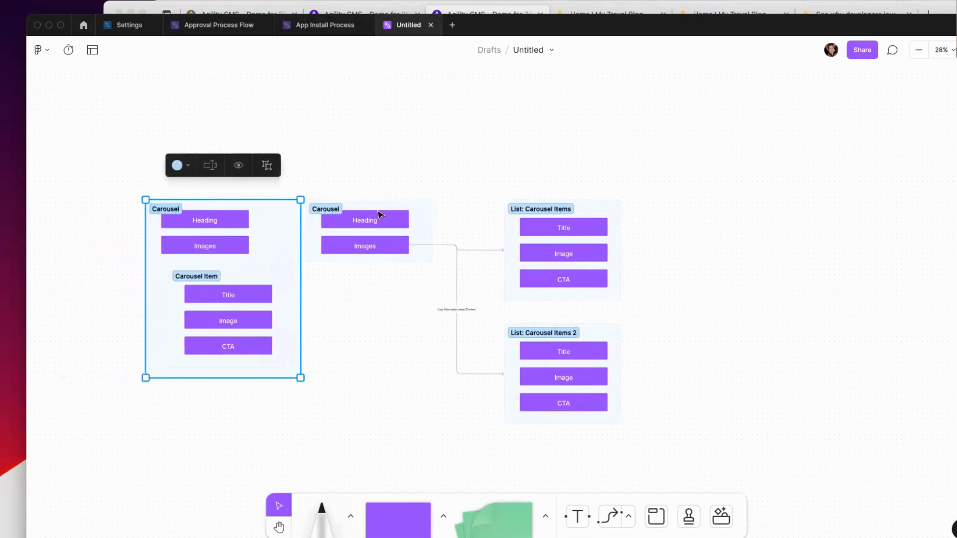
click(423, 203)
click(443, 169)
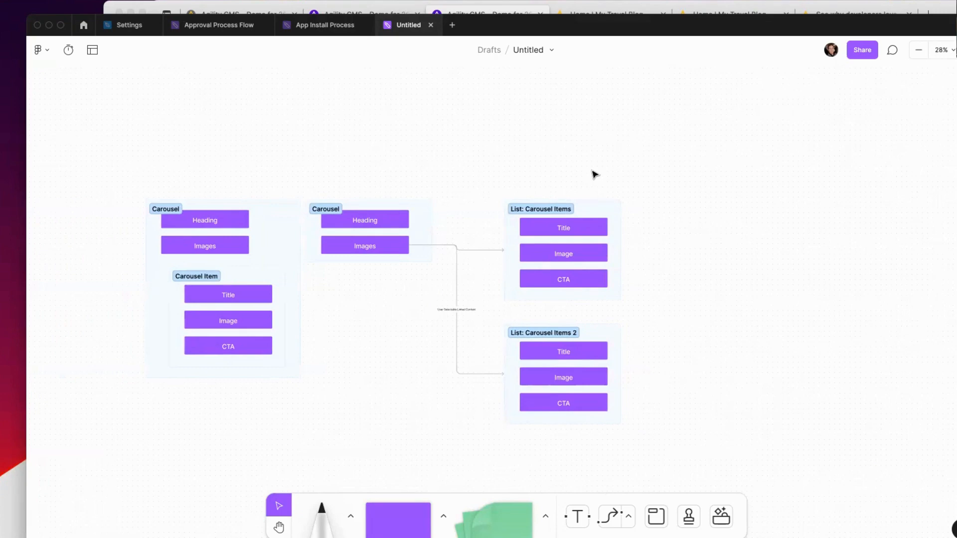
click(575, 518)
click(160, 171)
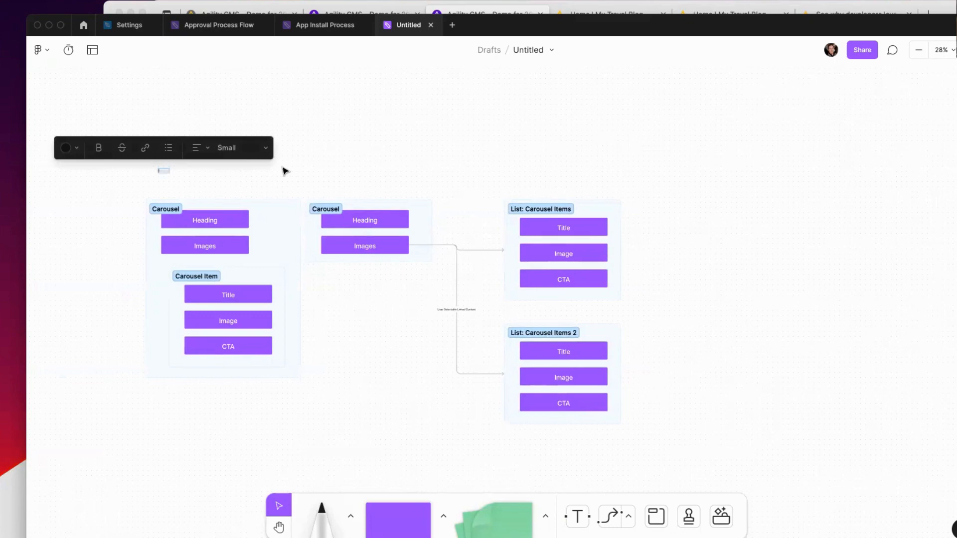
text(Neste)
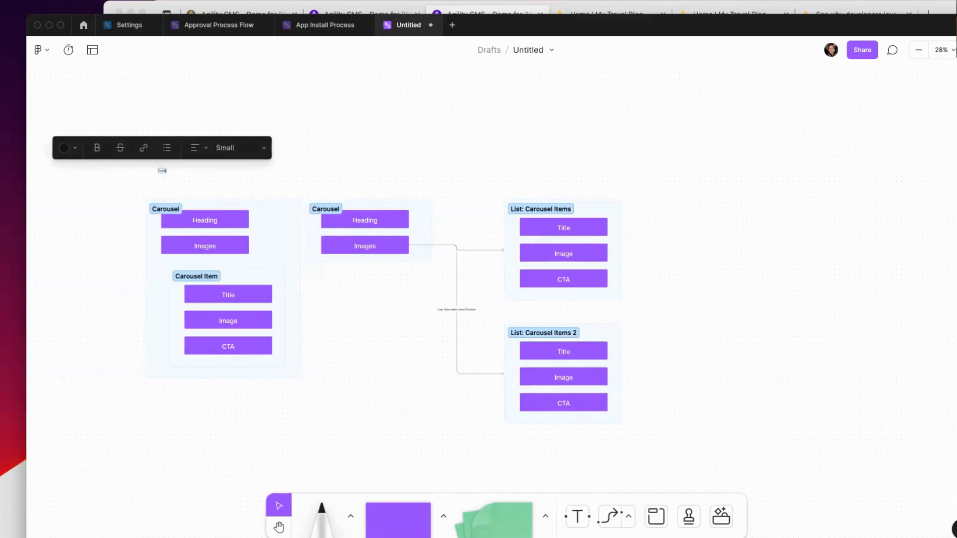
text(d List)
click(233, 147)
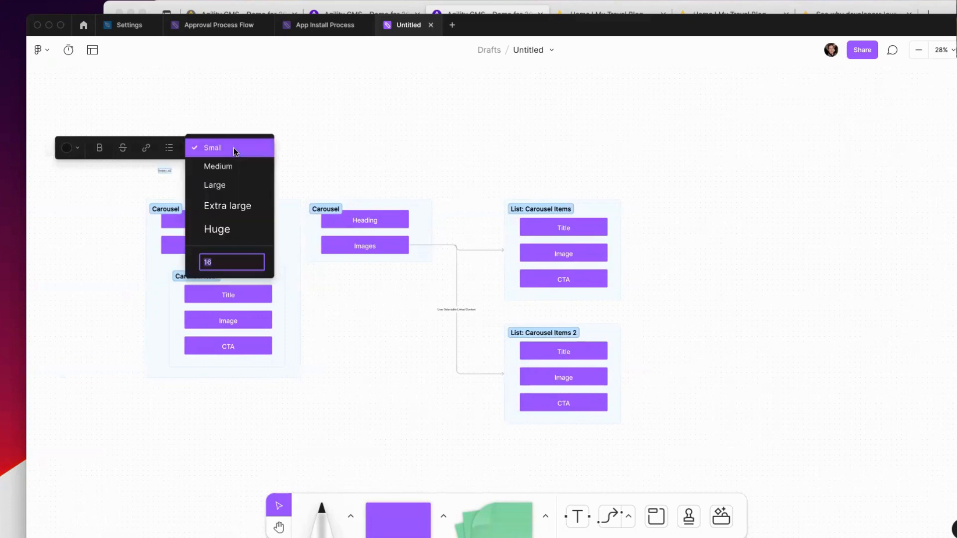
click(233, 209)
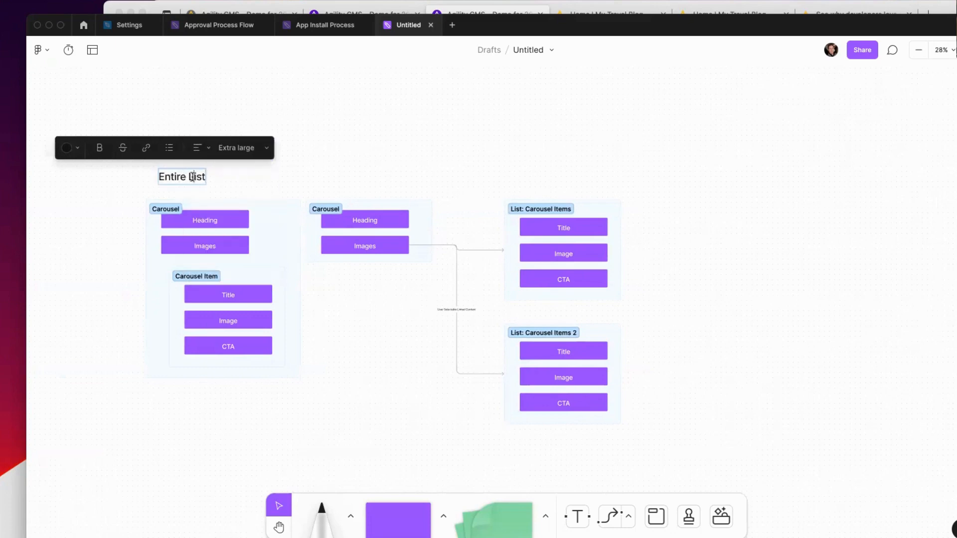
Step: Correct the heading to read 'Linked Content: Entire List', fixing the capital O
text(Content)
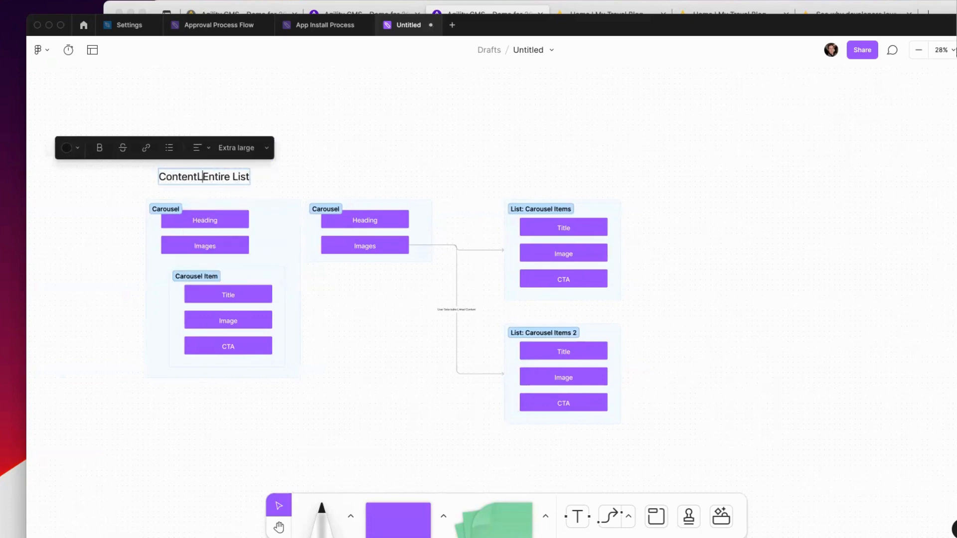
key(alt+shift+Left)
text(Linked COnten)
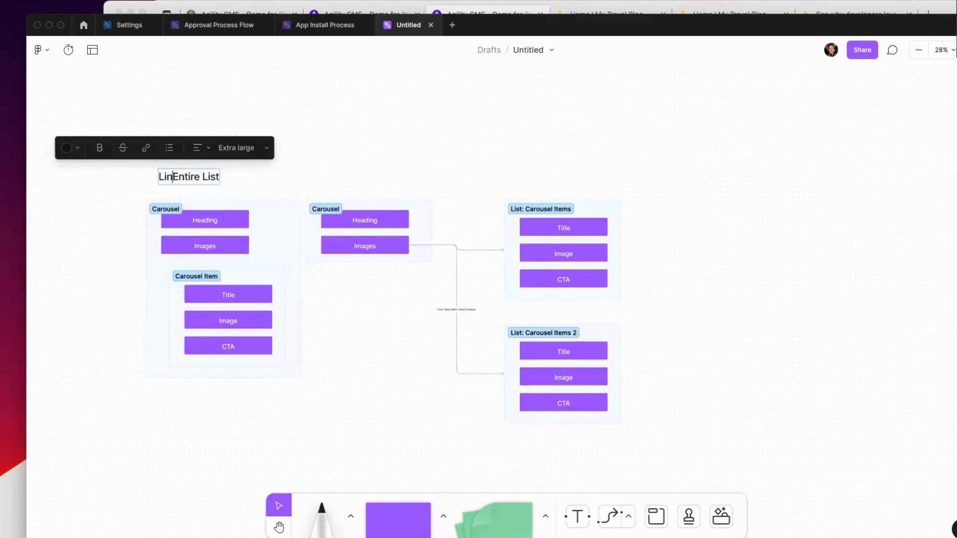
text(t:)
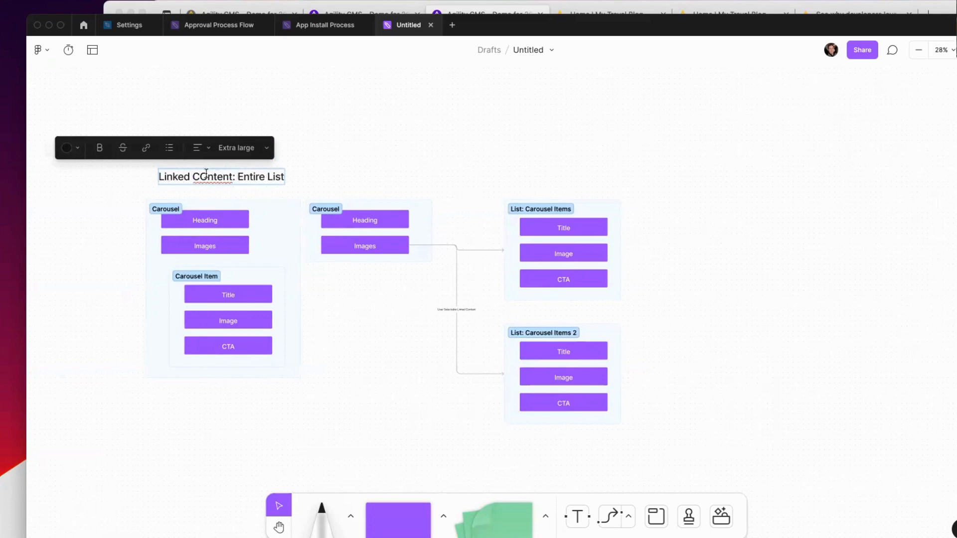
click(356, 166)
double_click(199, 180)
text(o)
key(Escape)
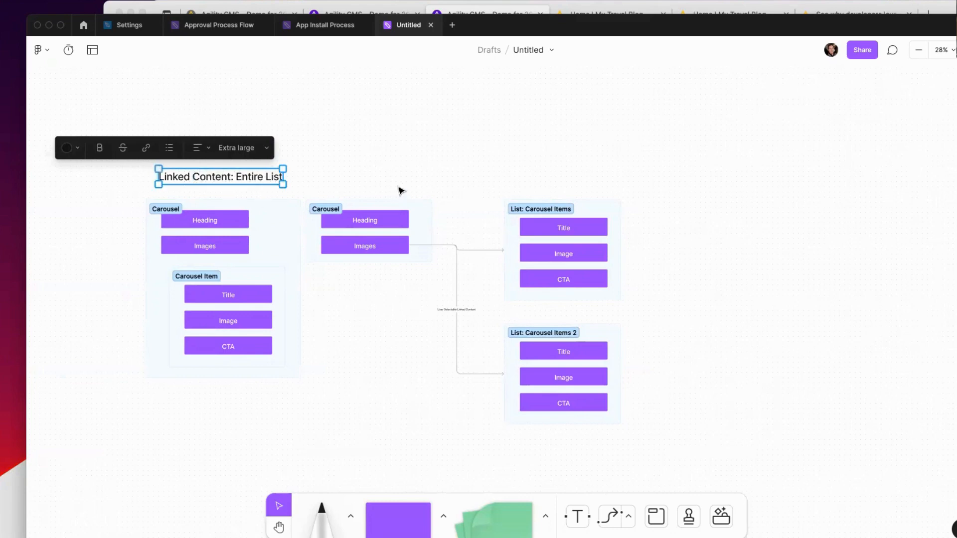
Step: Duplicate the heading and move the copy to the board's right side
click(387, 168)
click(232, 183)
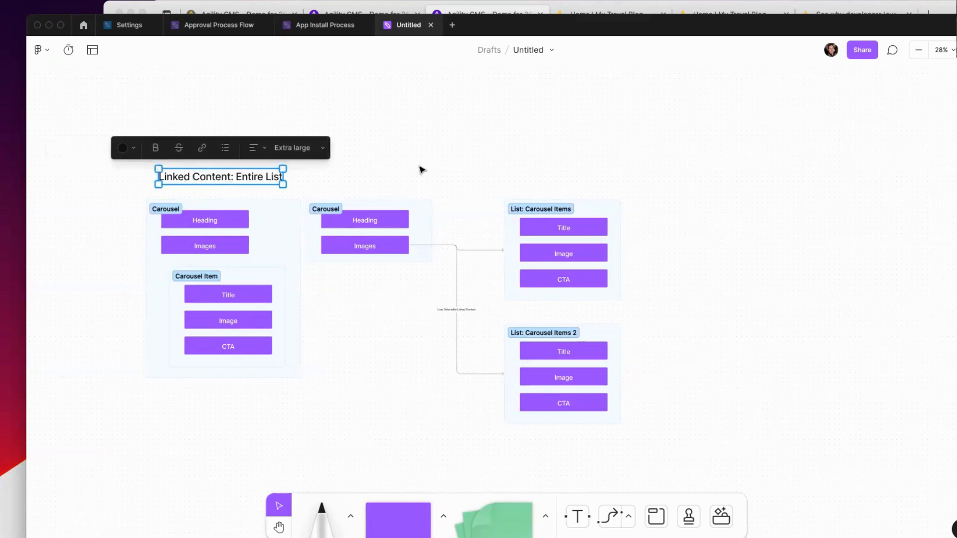
key(super+c)
click(675, 148)
key(super+v)
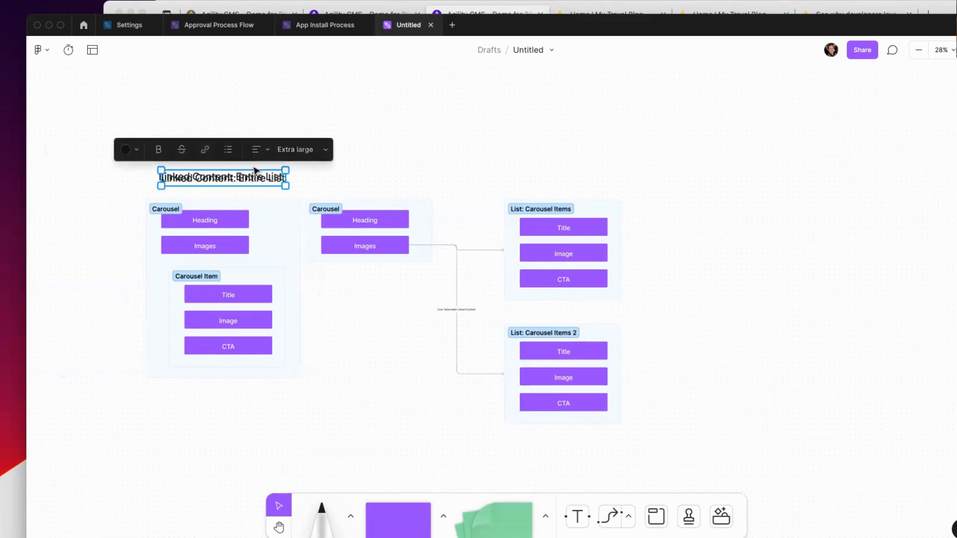
drag(255, 170, 808, 158)
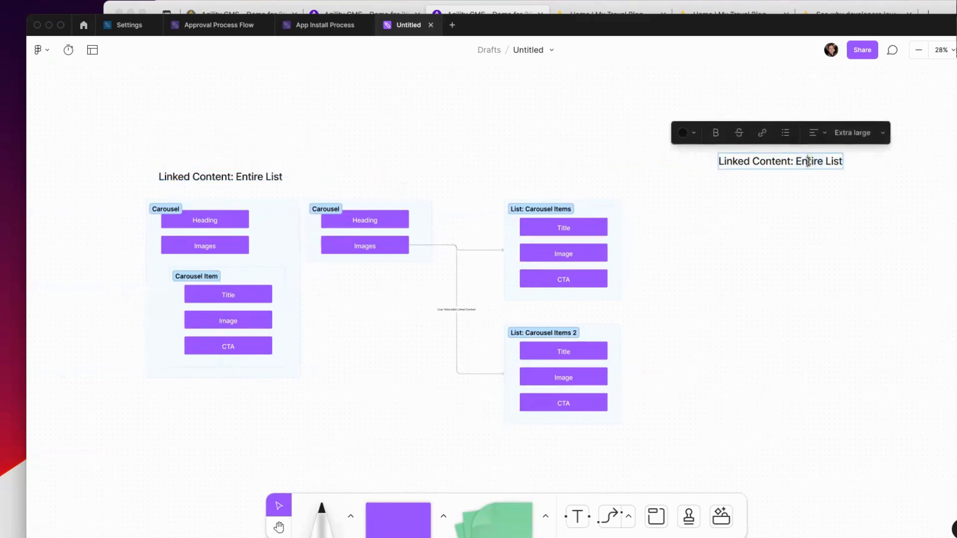
Step: Retitle the copy 'Linked Content: Some Items' and align it with the Entire List heading
double_click(808, 160)
shift+click(831, 163)
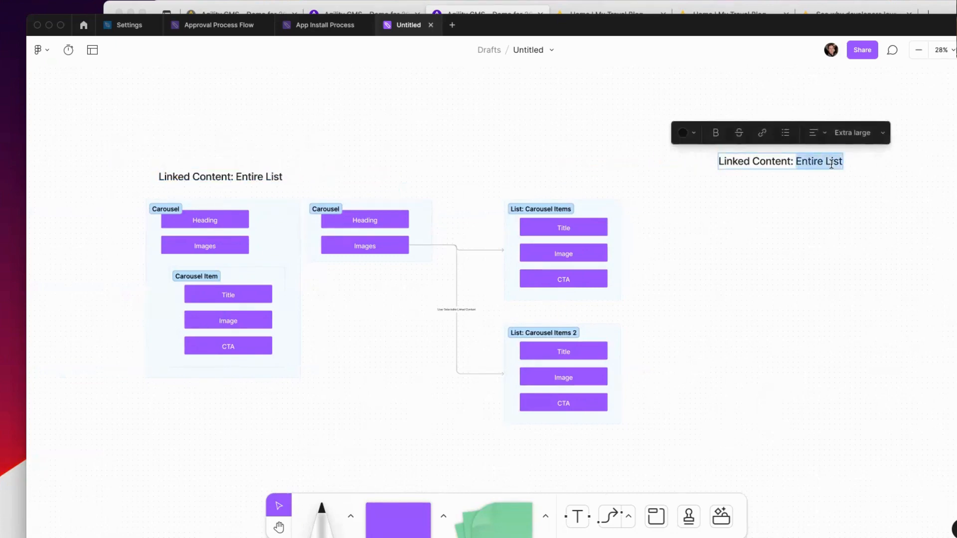
text(Some Items)
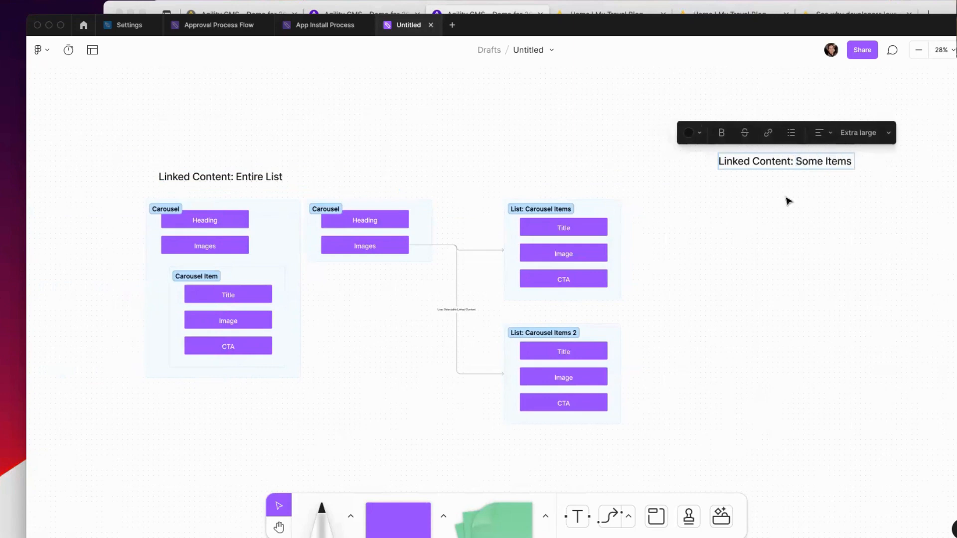
key(Escape)
drag(729, 161, 737, 172)
click(642, 339)
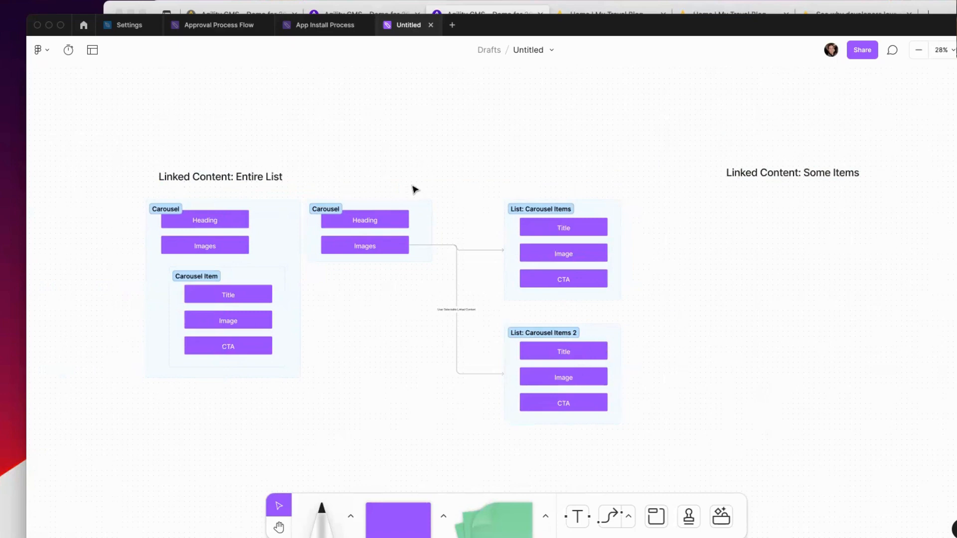
Step: Copy the Carousel diagram under the Some Items heading and delete the stray connector
drag(692, 306, 297, 182)
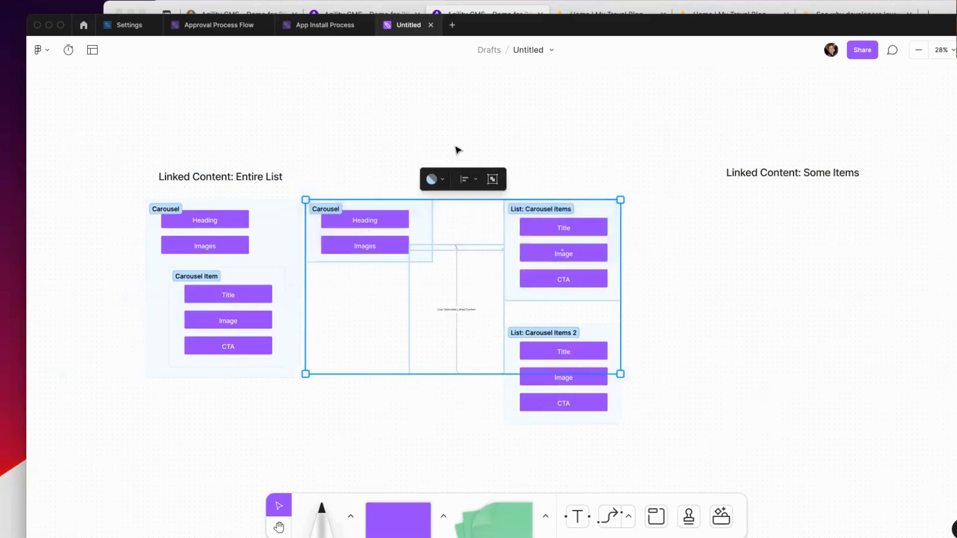
drag(429, 203, 738, 207)
drag(605, 220, 932, 203)
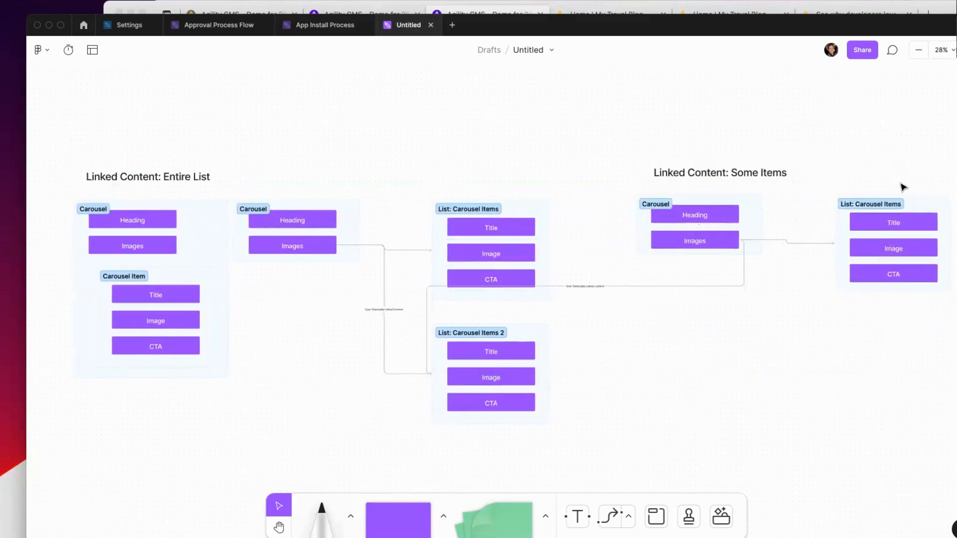
click(745, 282)
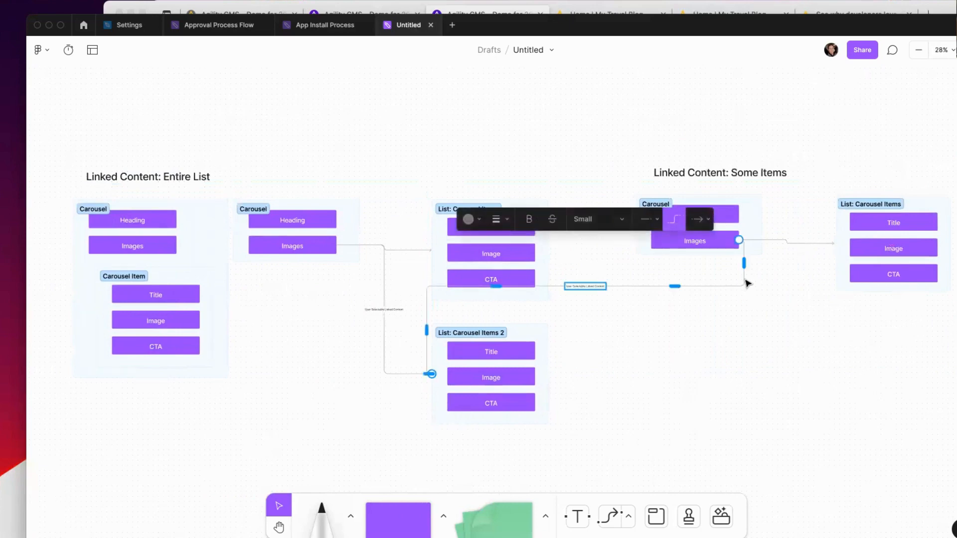
key(BackSpace)
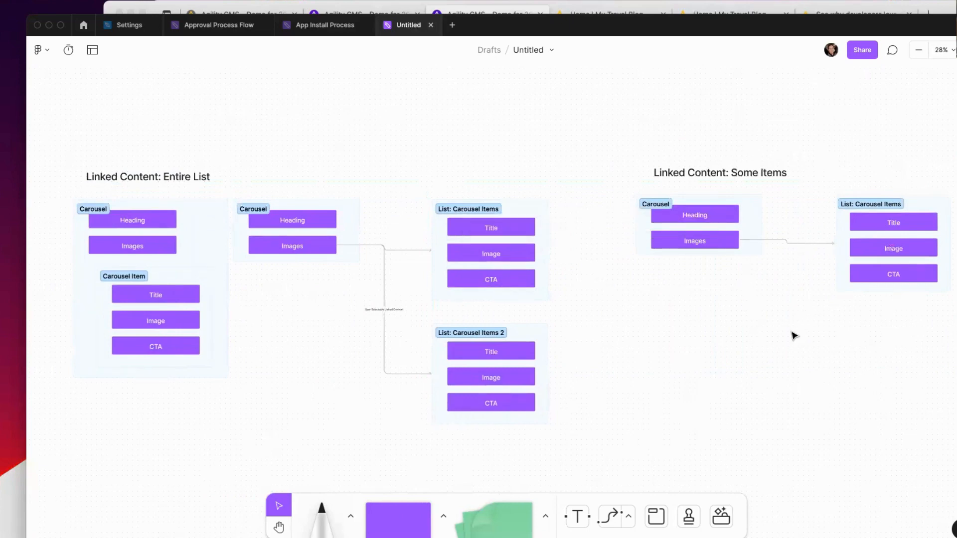
scroll(792, 331, right, 3)
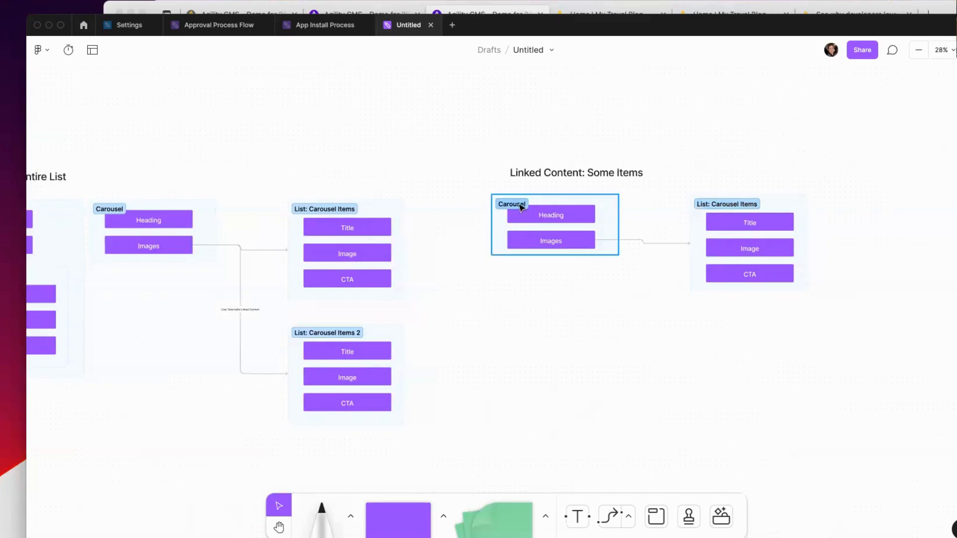
Step: Add a second line 'Checkbox list' to the Images connector label
click(646, 243)
text(Hand)
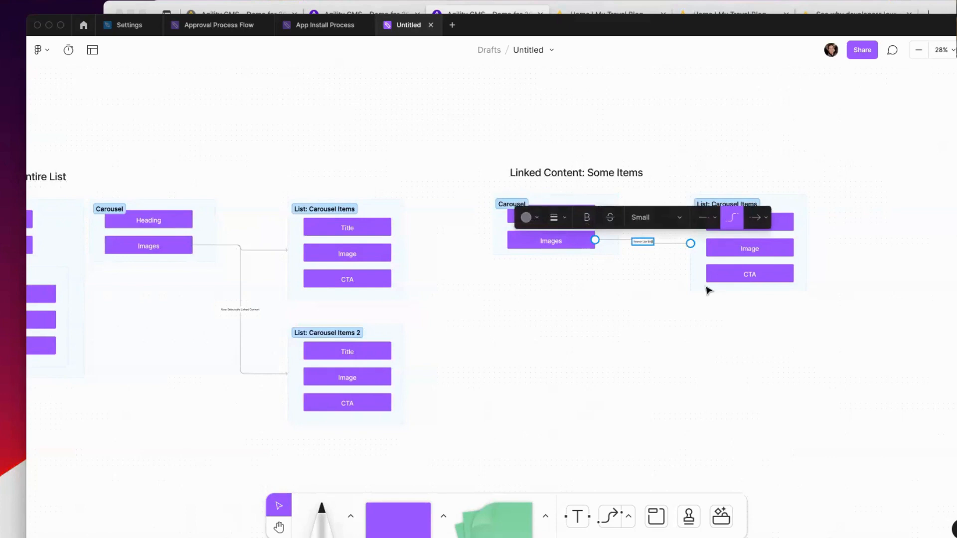
click(686, 324)
scroll(664, 252, up, 10)
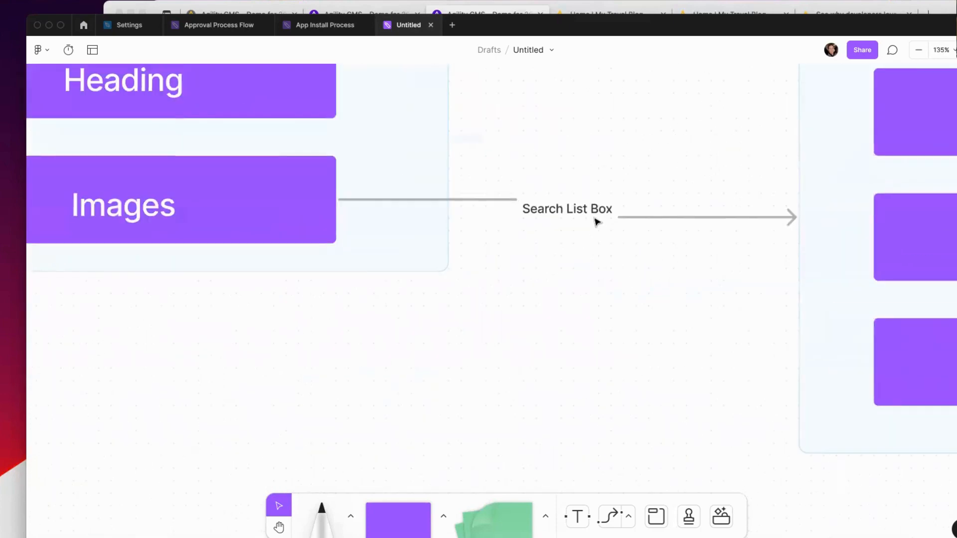
double_click(593, 211)
click(616, 213)
key(Return)
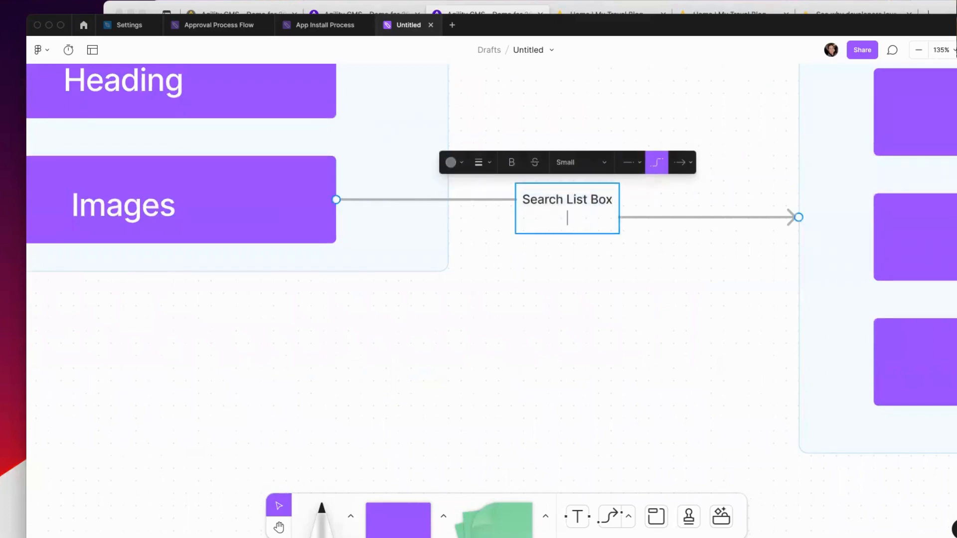
text(Checkbox I)
text(ist)
click(639, 259)
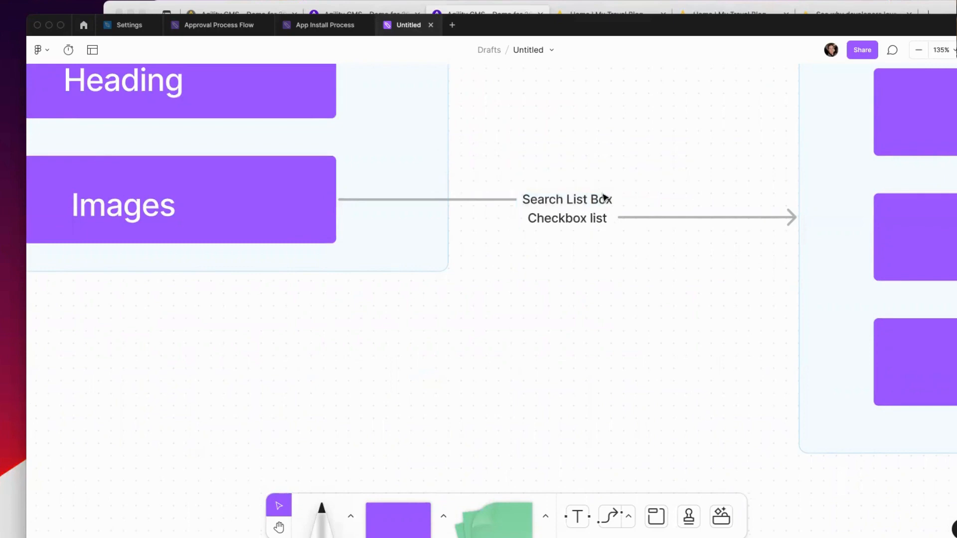
Step: Append '> 50 items' to the first label line and '< 50 item' to the second
click(604, 196)
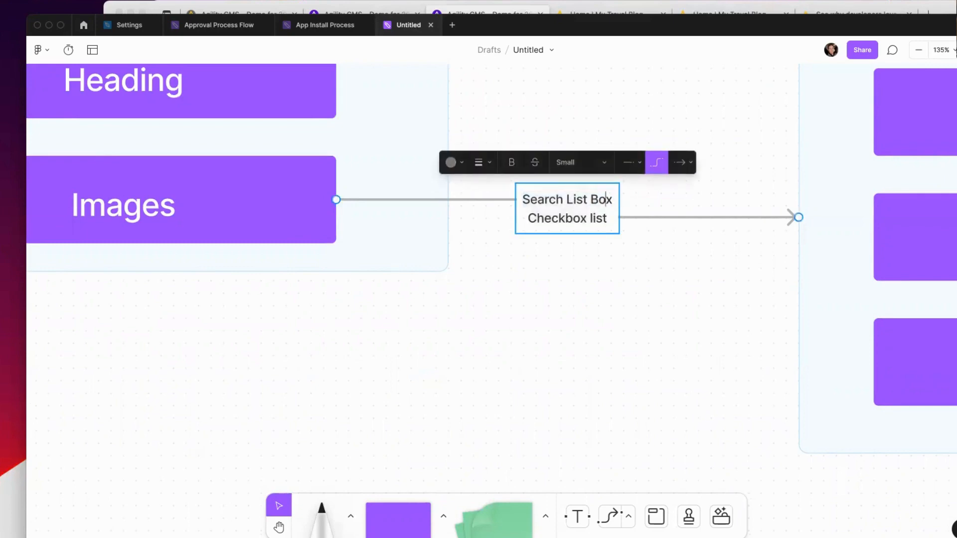
key(End)
text(> )
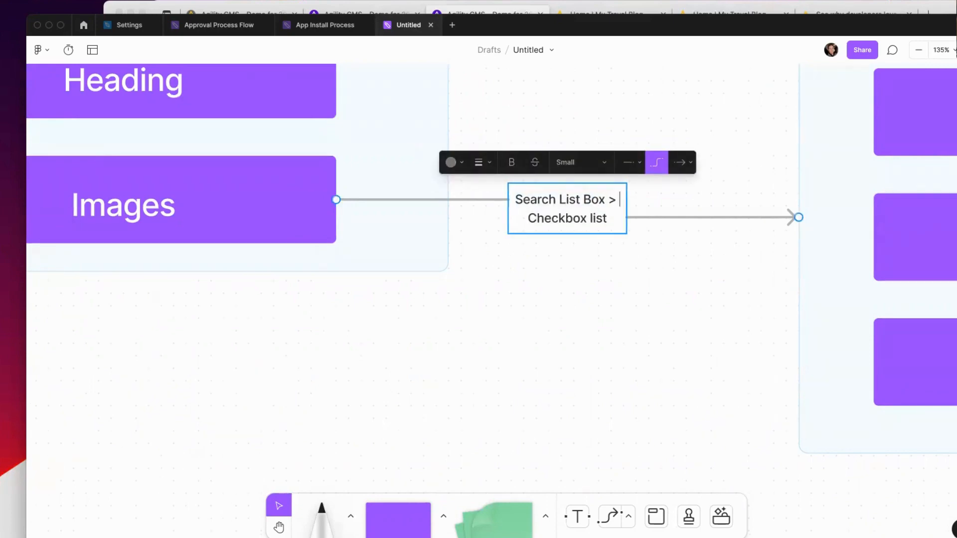
text(50 items)
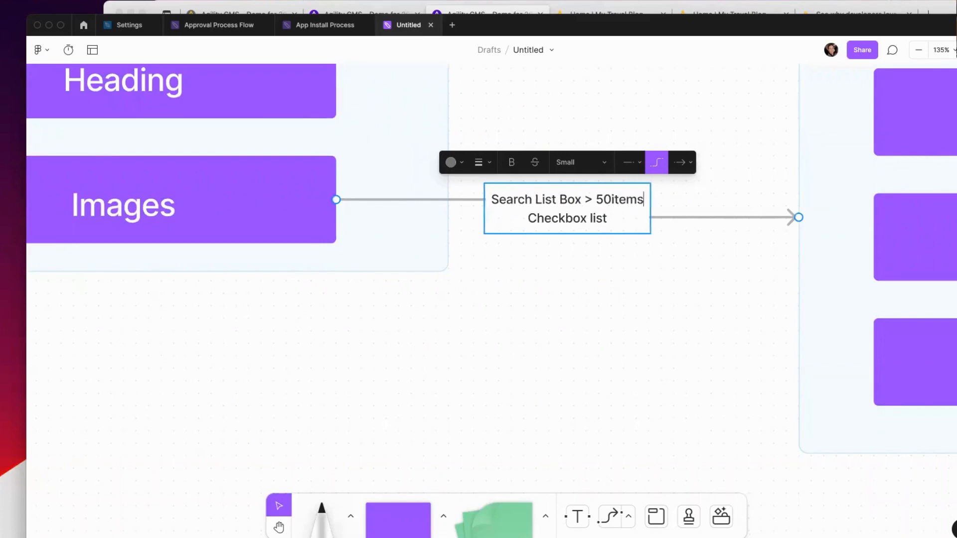
text( Checkbox)
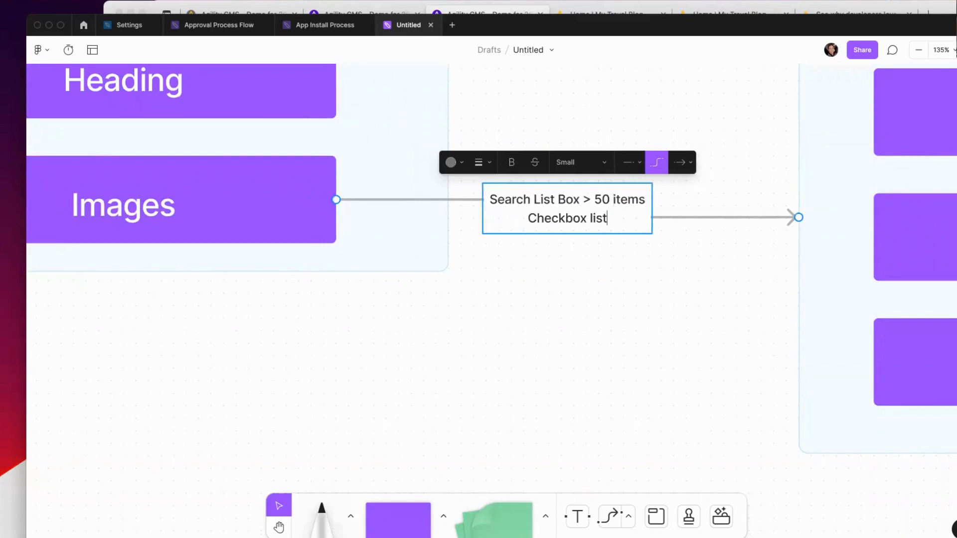
text( list < )
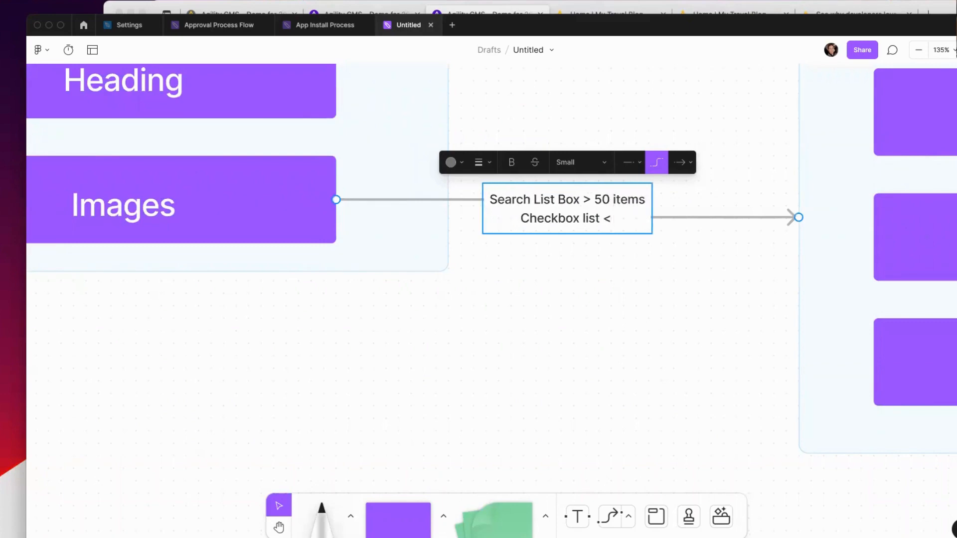
text(50)
text( ite)
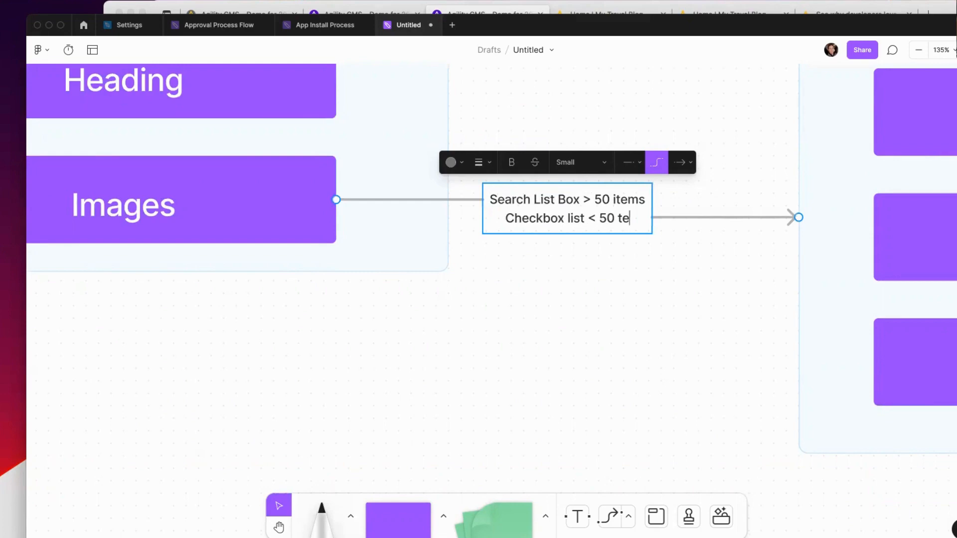
key(BackSpace)
key(BackSpace)
text(item)
click(640, 265)
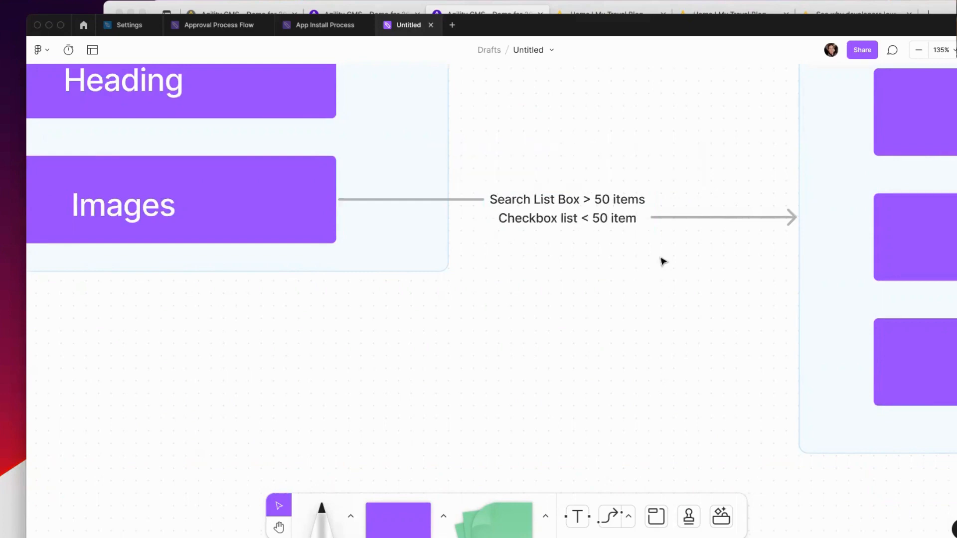
scroll(656, 235, down, 10)
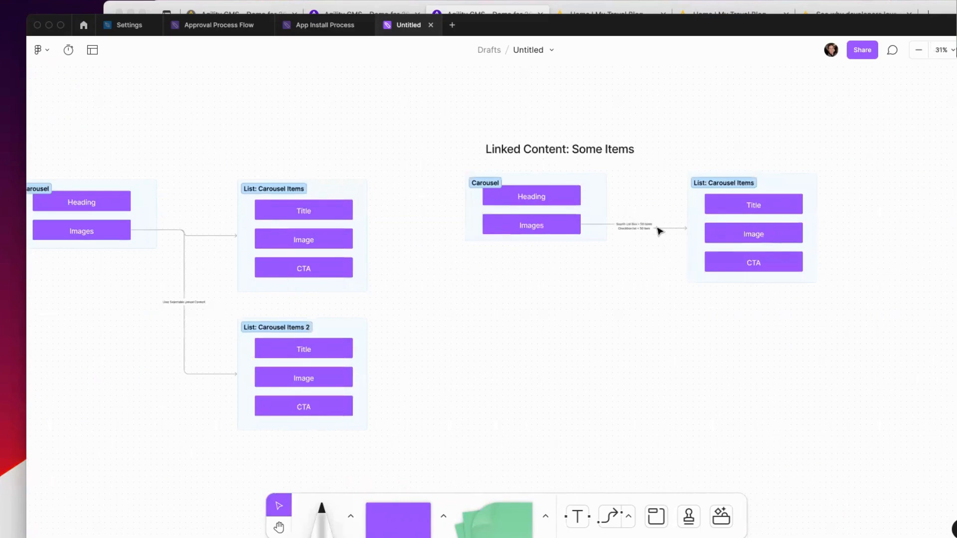
scroll(659, 231, right, 5)
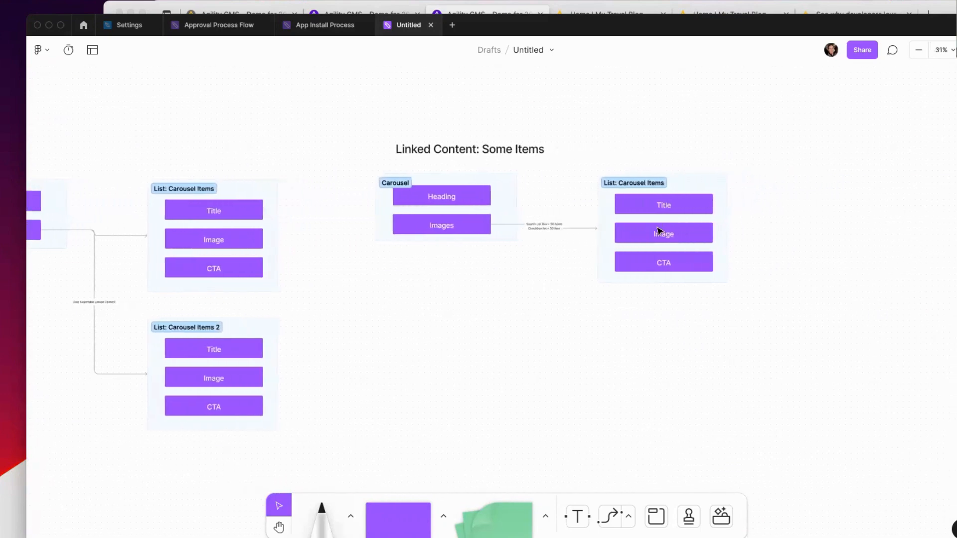
scroll(569, 239, up, 10)
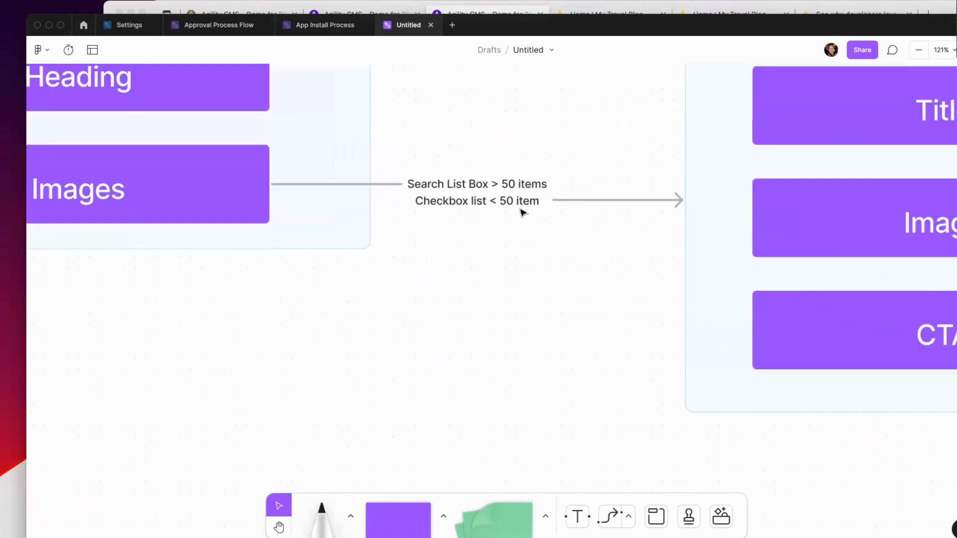
scroll(641, 210, down, 5)
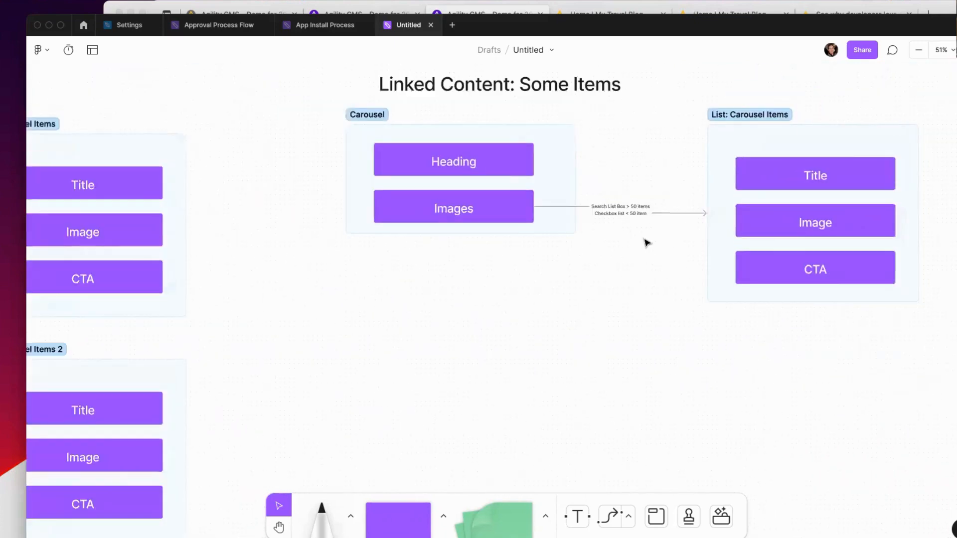
scroll(646, 242, left, 10)
scroll(622, 231, down, 3)
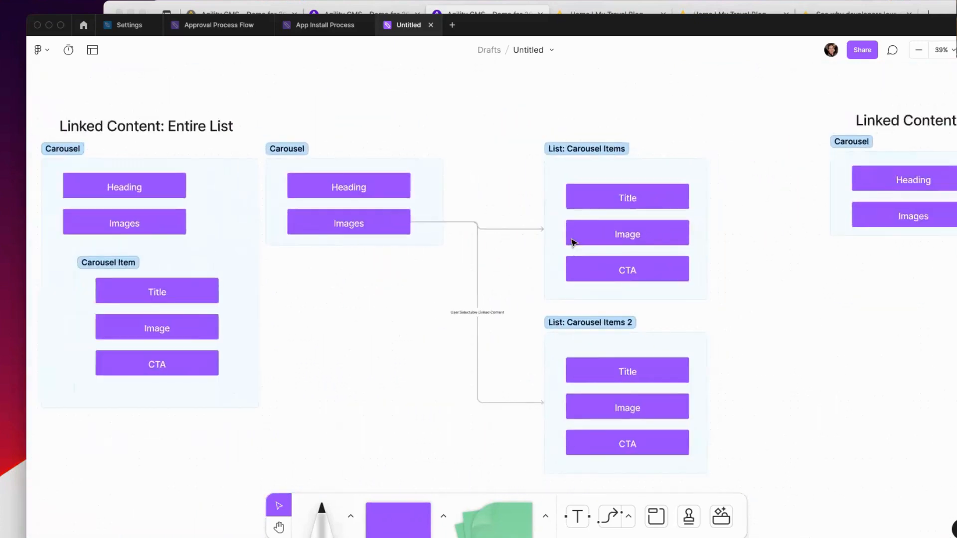
scroll(573, 243, left, 3)
scroll(573, 242, left, 1)
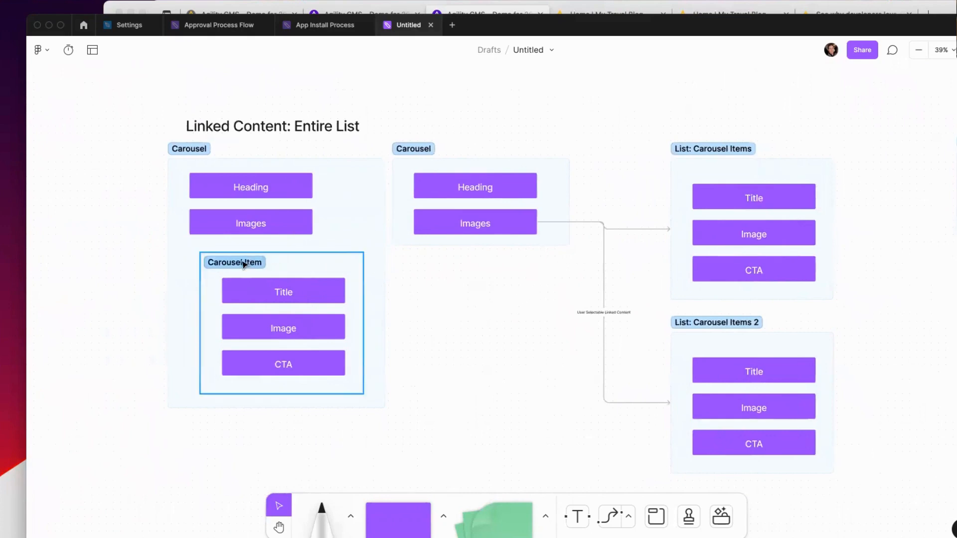
click(765, 170)
scroll(774, 167, right, 8)
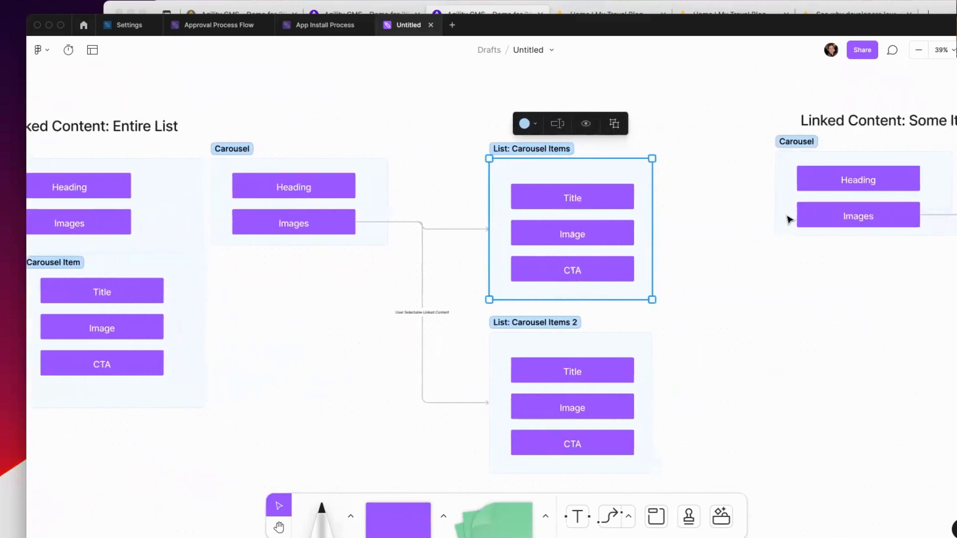
scroll(698, 264, right, 9)
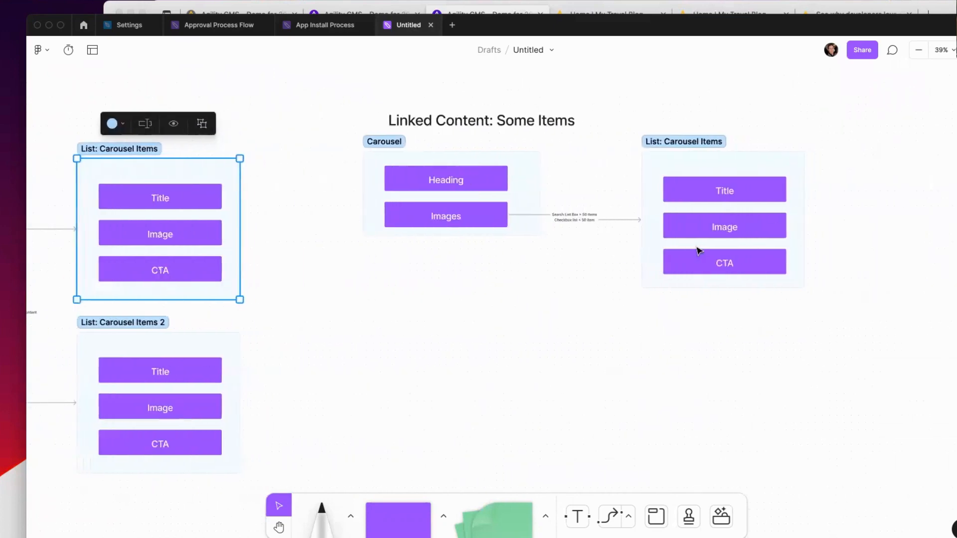
key(Escape)
scroll(731, 241, down, 3)
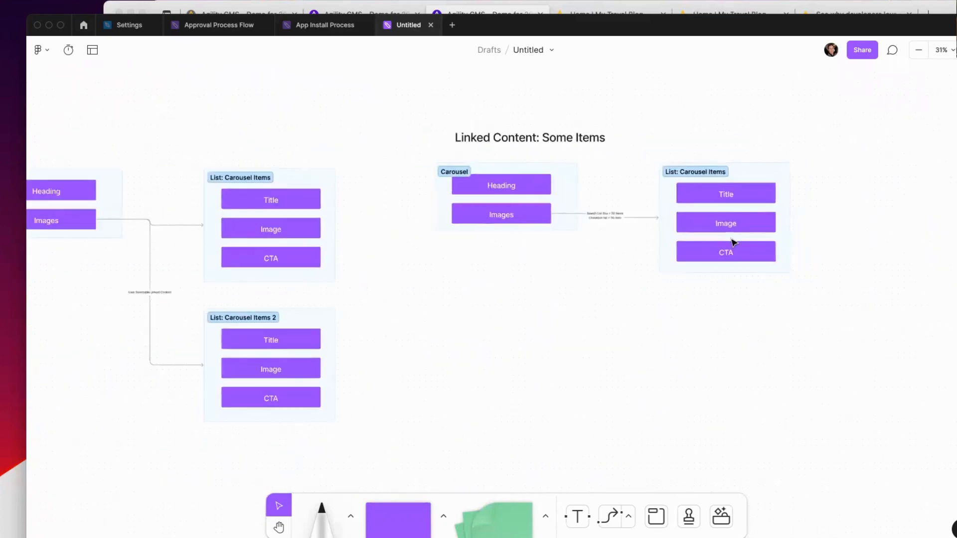
scroll(718, 243, left, 9)
scroll(713, 241, right, 3)
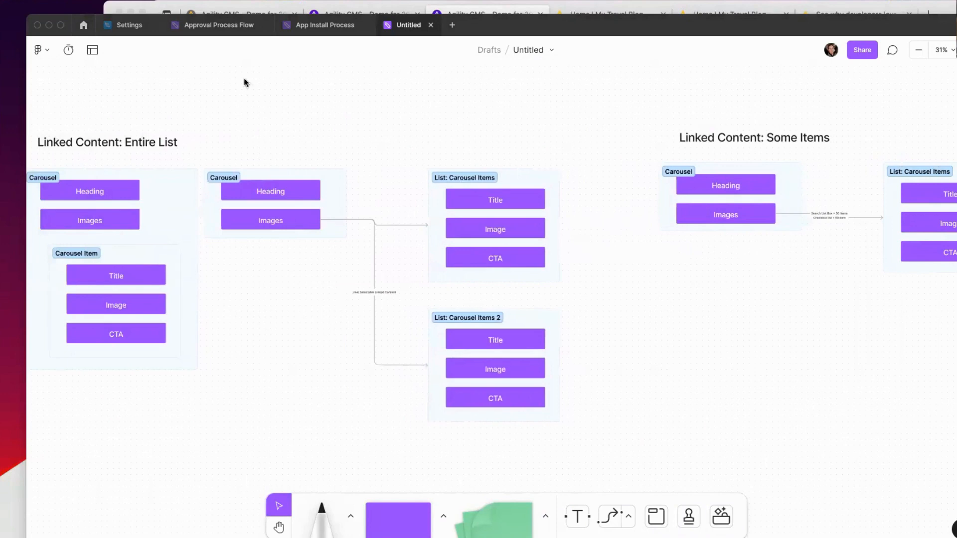
Step: In Agility CMS, navigate to the Content Models list
click(502, 9)
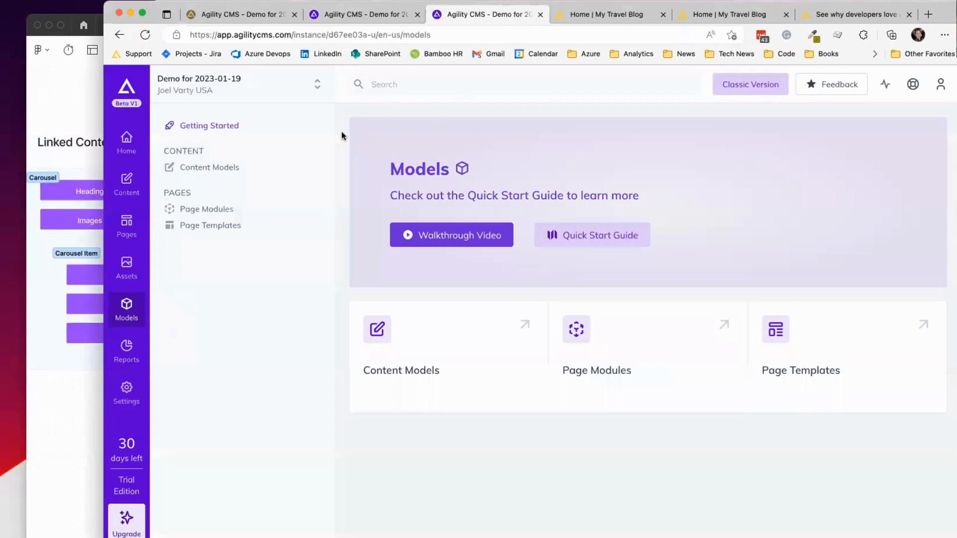
drag(334, 131, 330, 130)
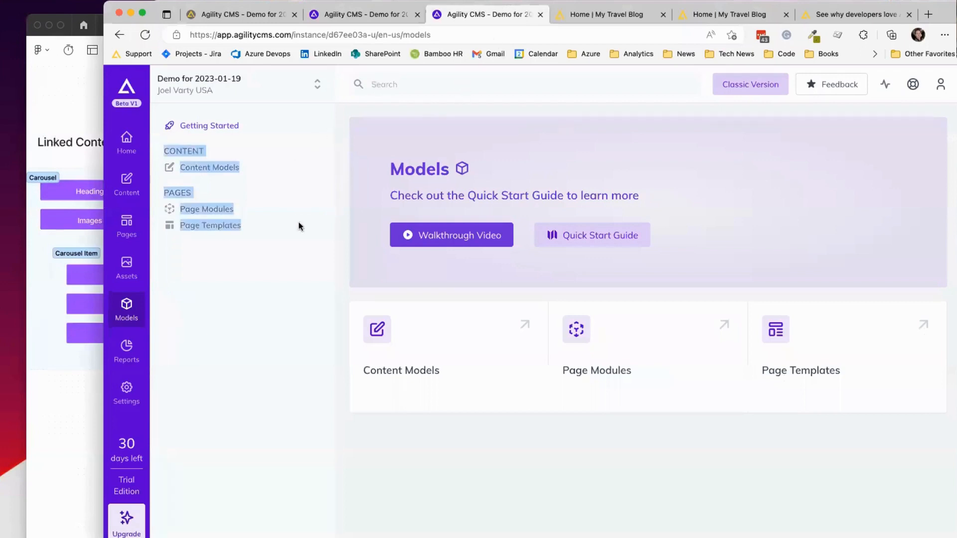
click(210, 225)
click(213, 209)
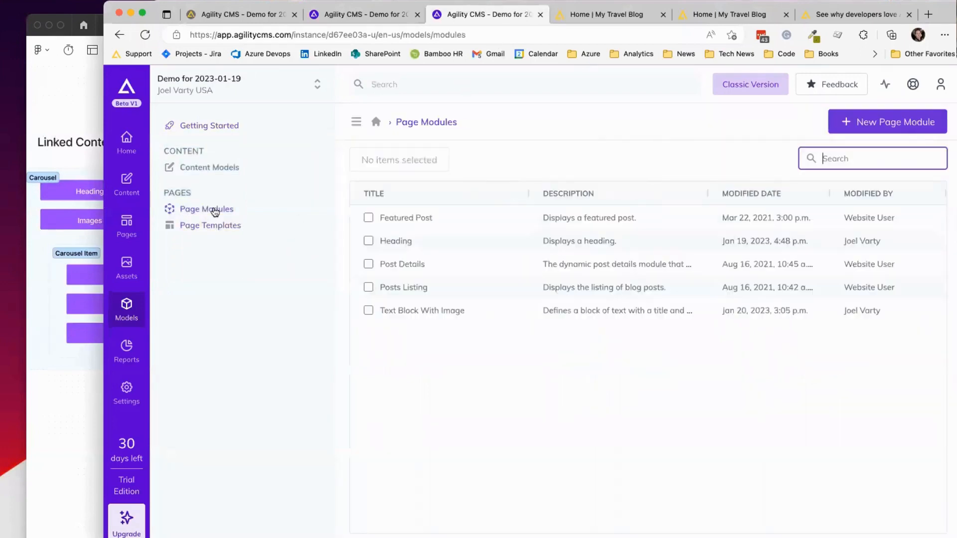
click(217, 166)
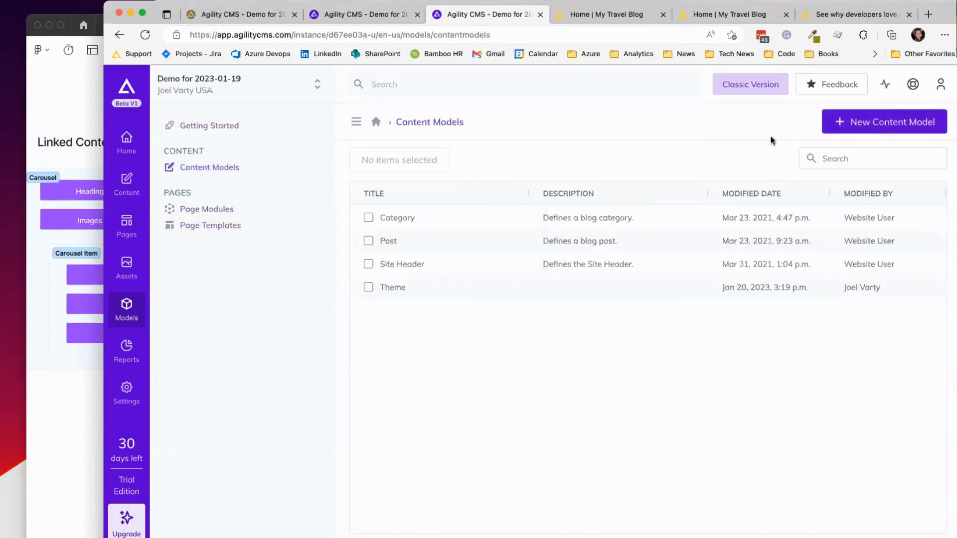
Step: Start a new content model named 'Ca…', then switch back to the FigJam board
click(849, 124)
text(Car)
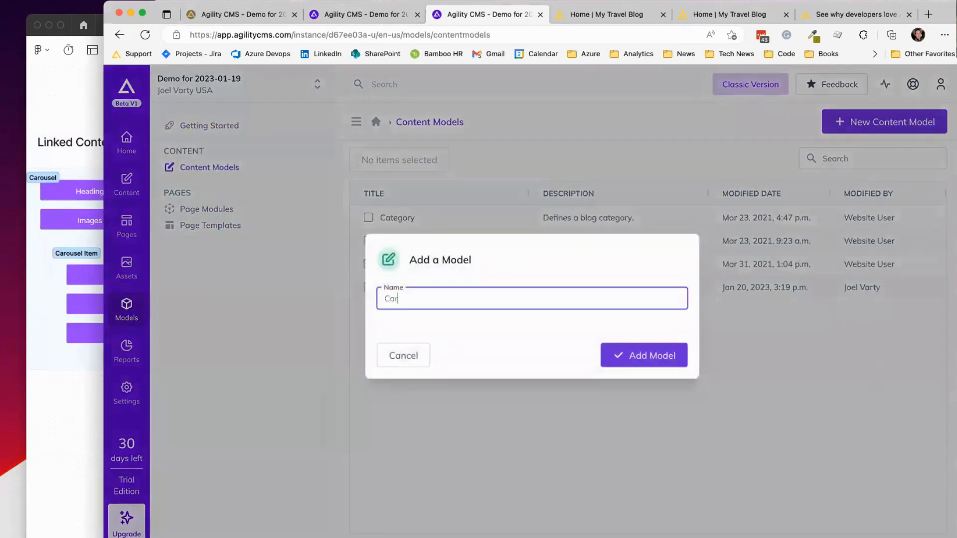
key(super+Tab)
scroll(247, 351, left, 3)
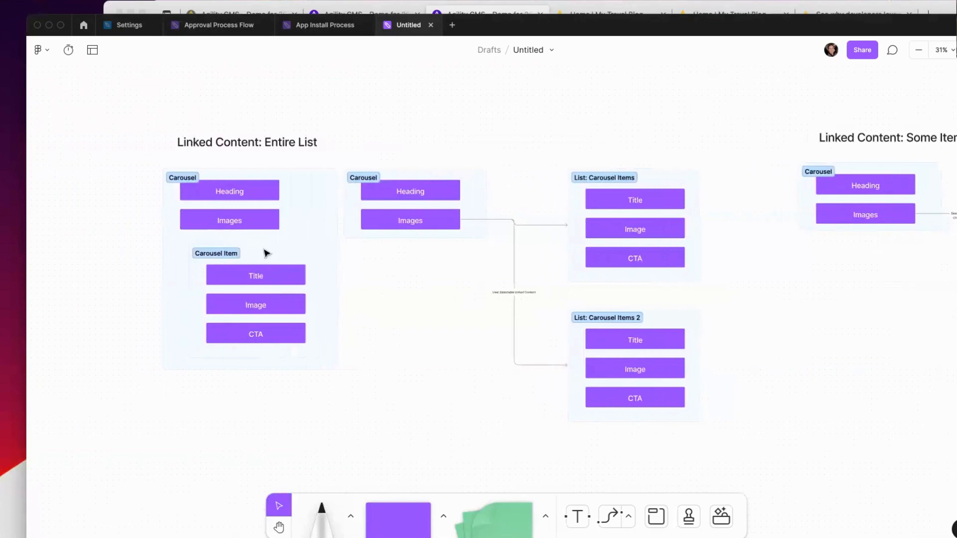
Step: Inspect the Carousel Item section in FigJam, then return to the Agility CMS window
click(209, 252)
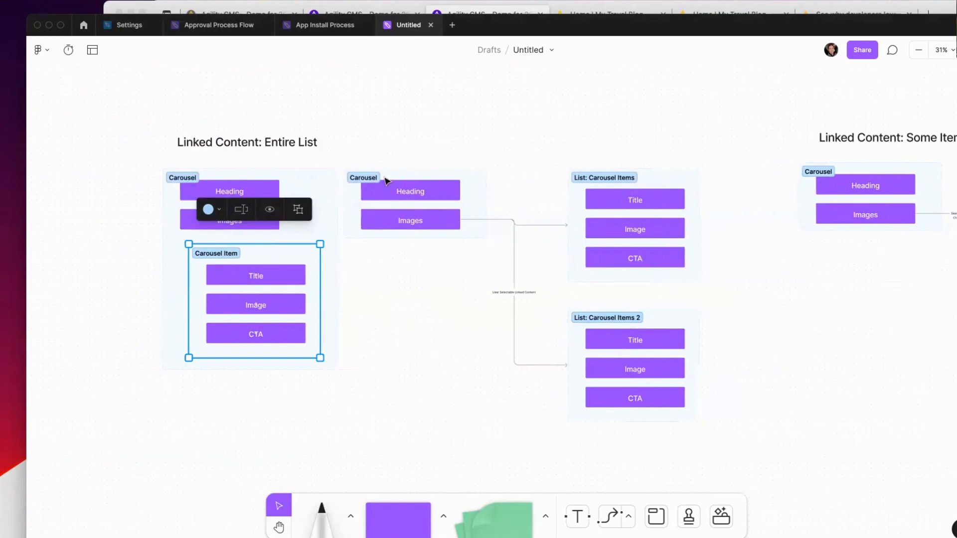
click(298, 170)
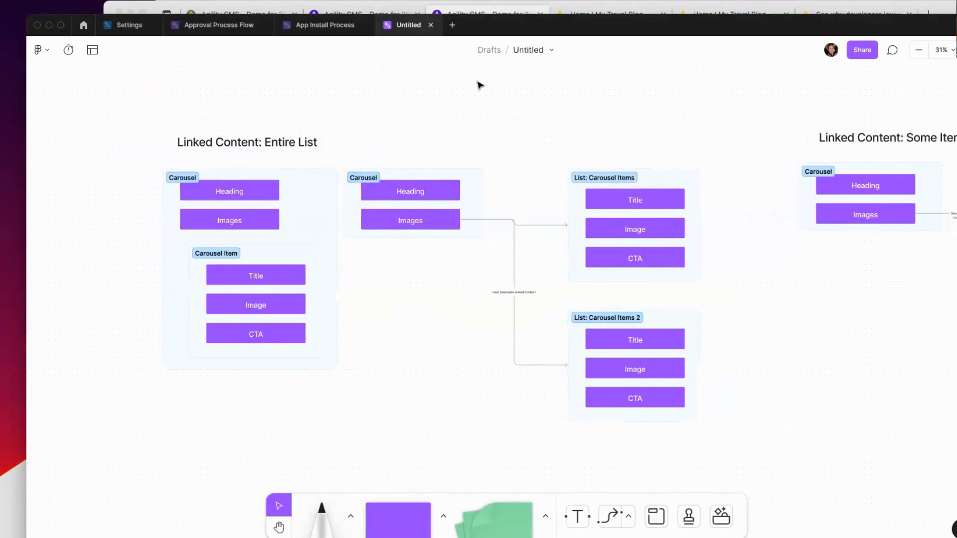
click(484, 7)
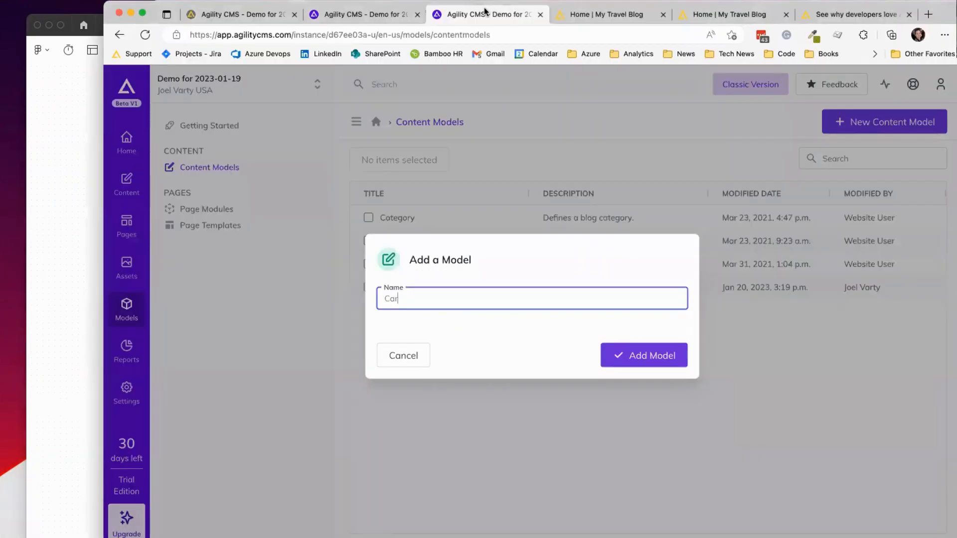
Step: Create the 'Carousel Item' content model and drag a Text field onto it
text(Carousel Item)
click(617, 354)
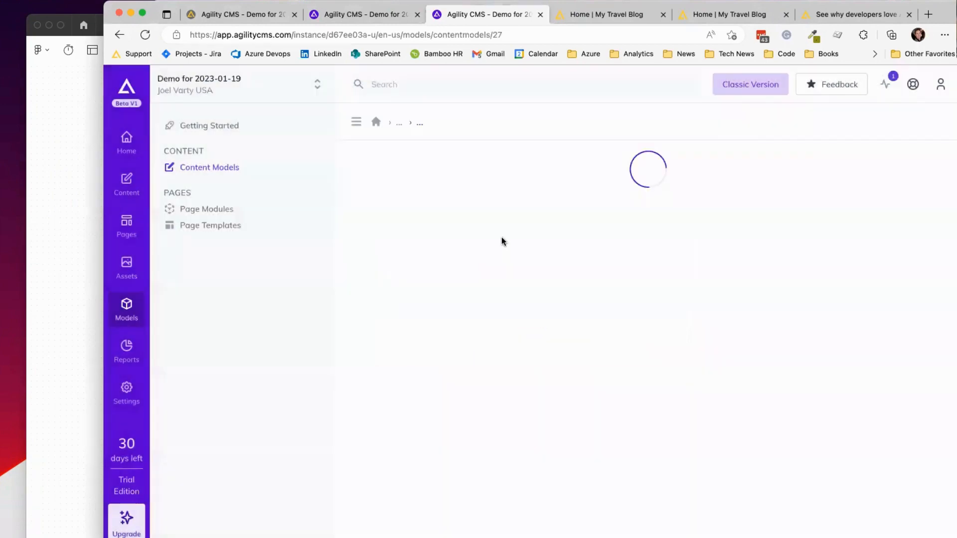
key(super+Tab)
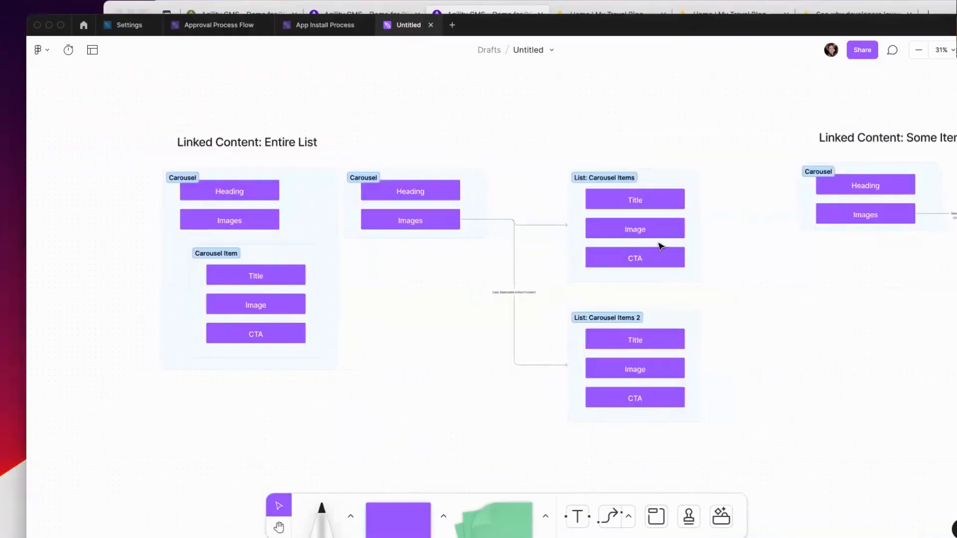
key(super+Tab)
drag(827, 324, 521, 259)
Step: Label the Text field 'Title' and make it required
text(Title)
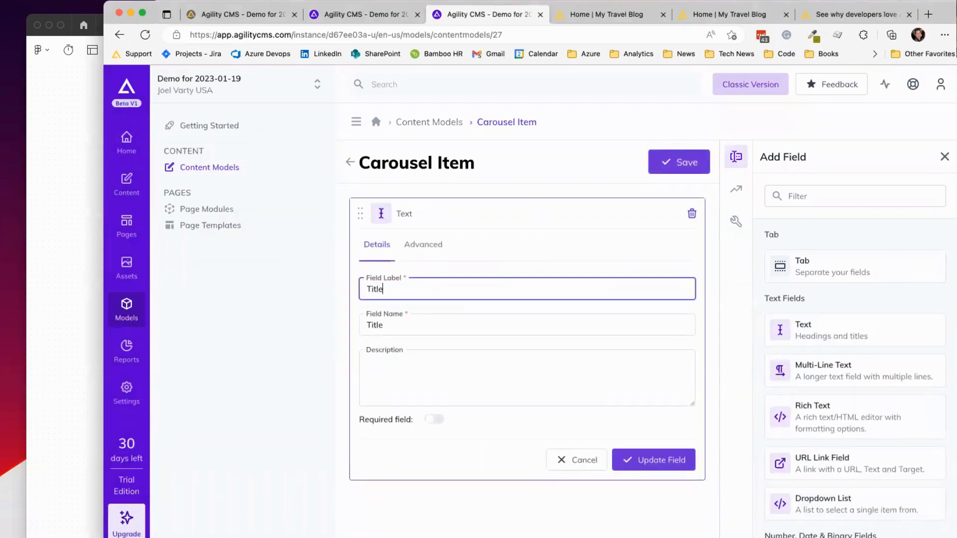
click(434, 419)
click(440, 373)
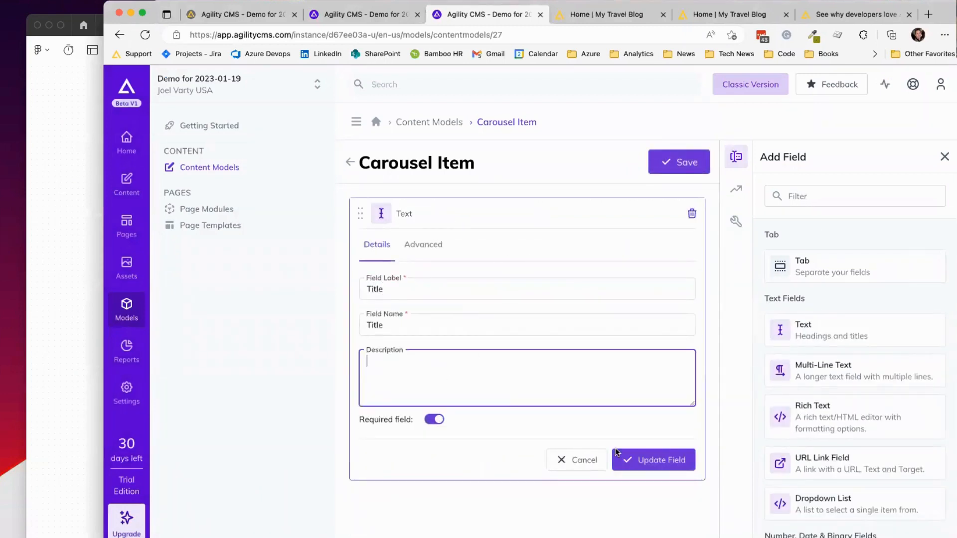
click(668, 465)
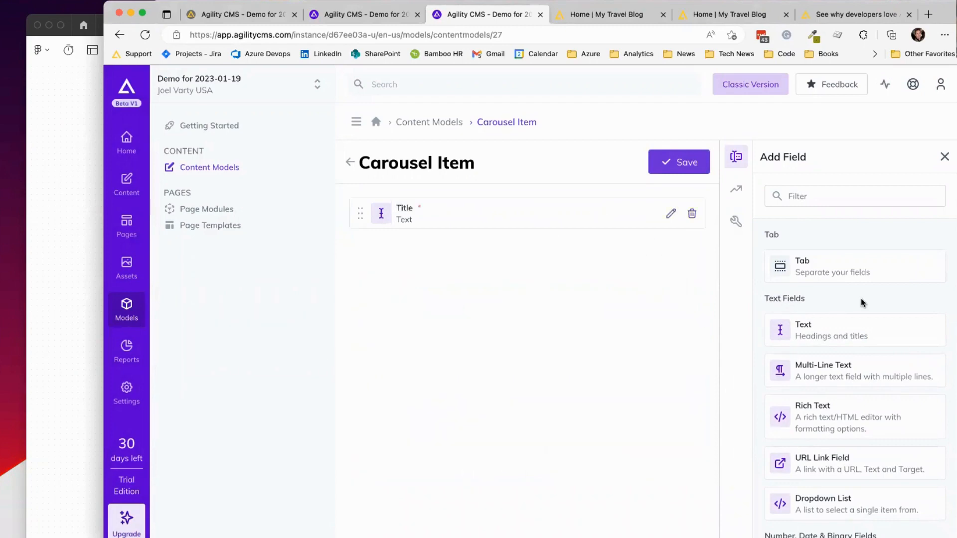
scroll(860, 298, down, 7)
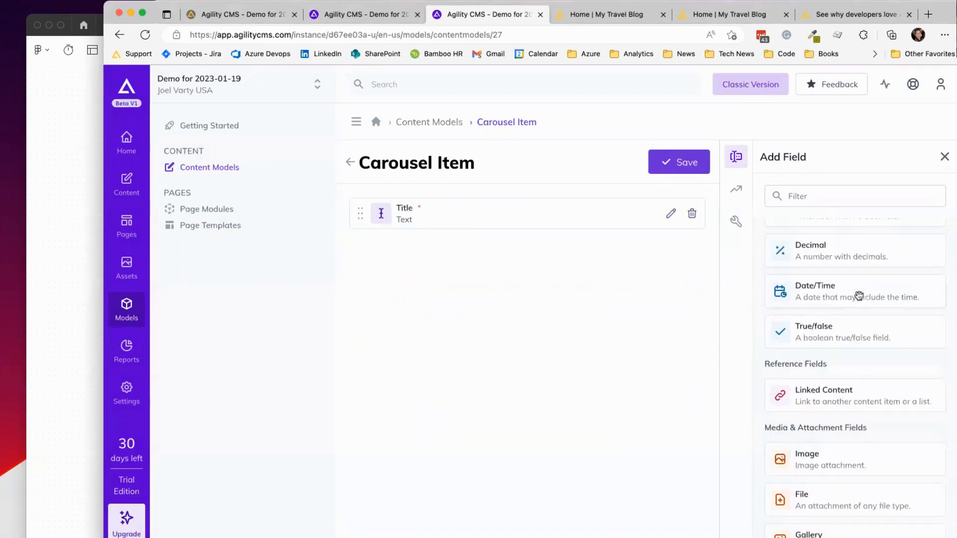
Step: Add a required Image field labelled 'Image'
click(823, 197)
text(ima)
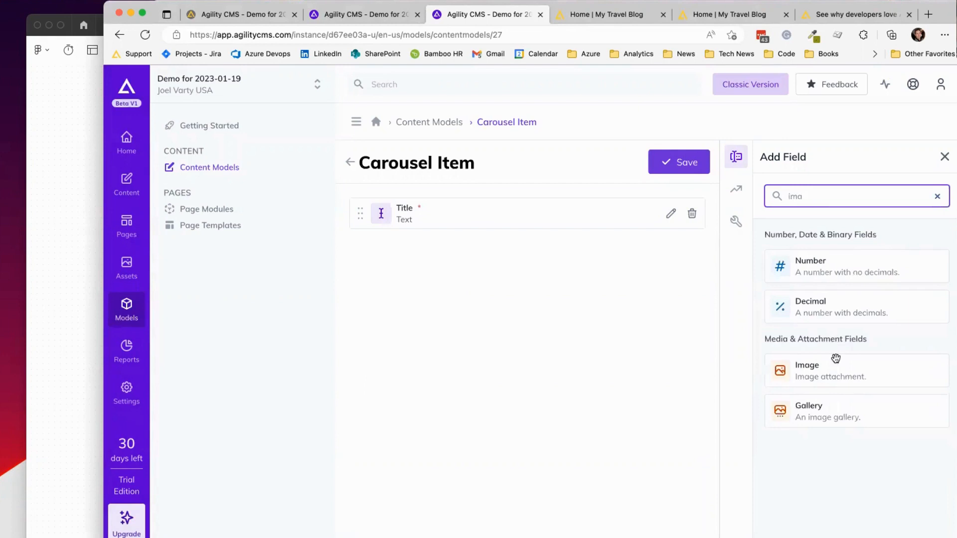
drag(835, 358, 495, 271)
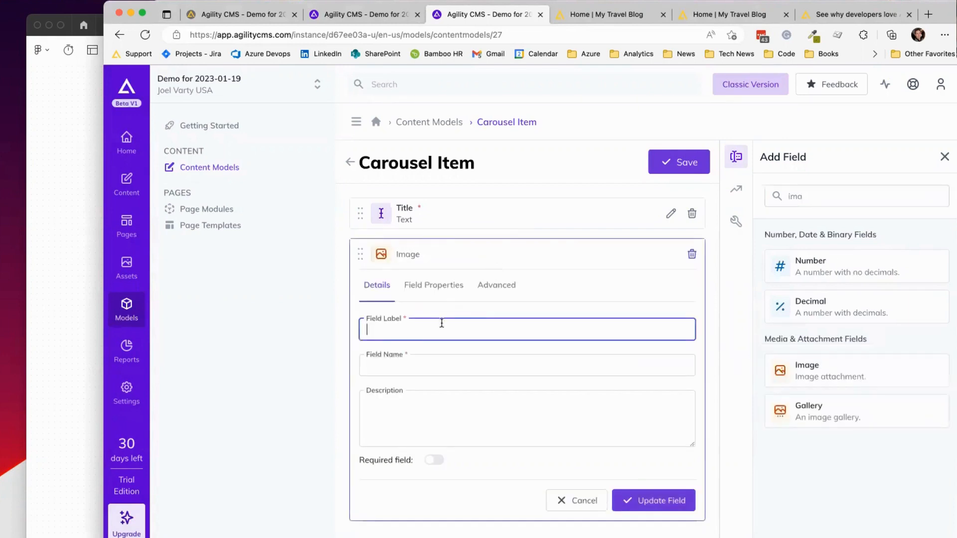
text(Image)
click(434, 459)
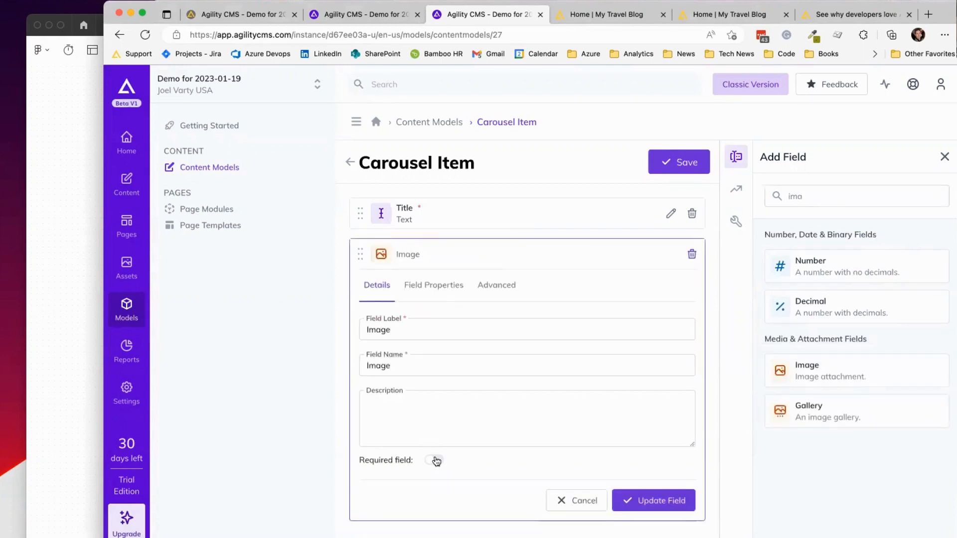
click(623, 499)
Step: Add a URL Link field labelled 'CTA' and save the Carousel Item model
click(814, 199)
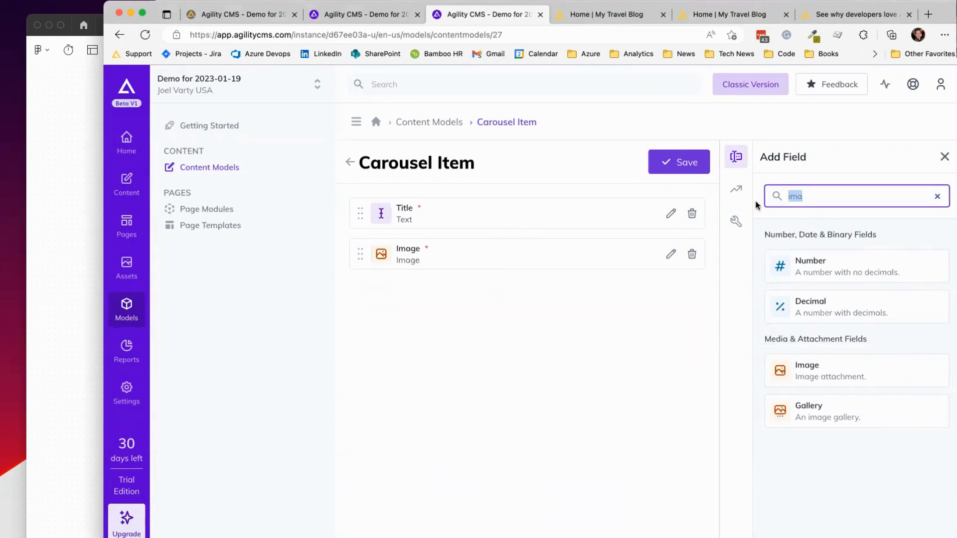
text(URL)
drag(802, 252, 537, 292)
text(C)
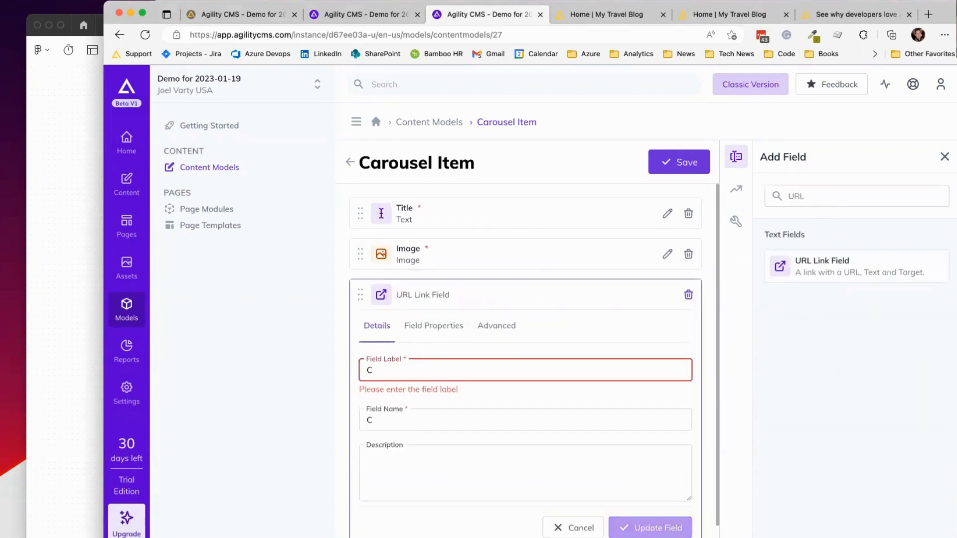
text(TA)
scroll(478, 468, down, 1)
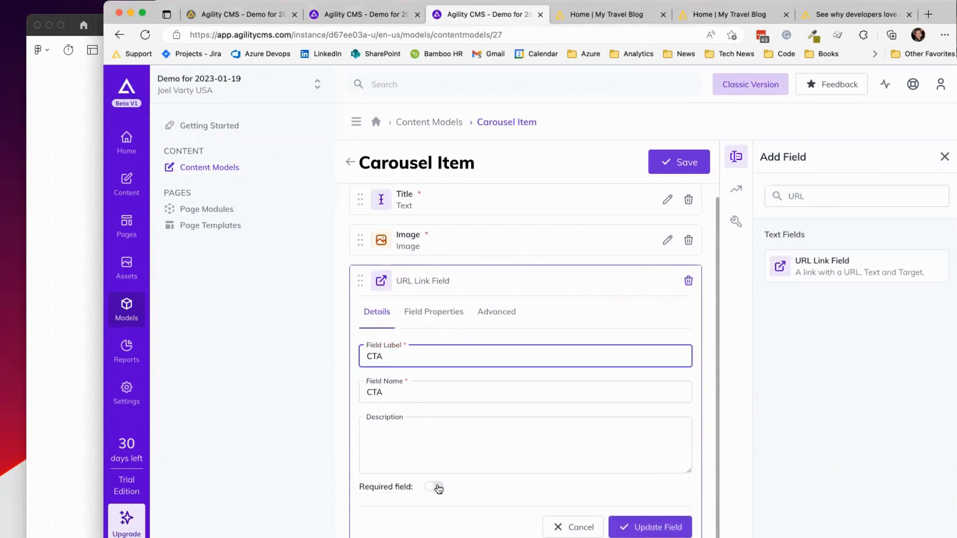
click(653, 532)
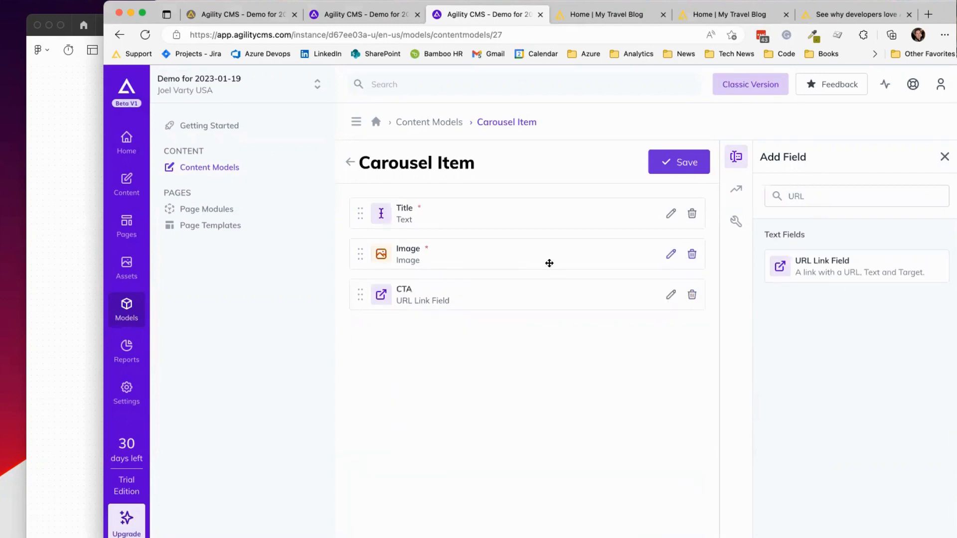
click(668, 172)
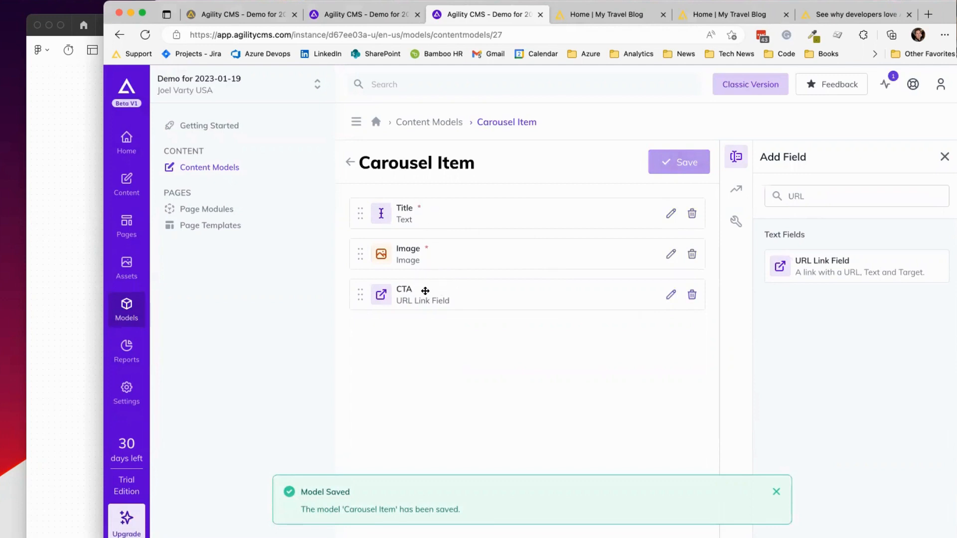
Step: Create a page module named 'Carousel with Nested Items' from the Page Modules list
click(426, 123)
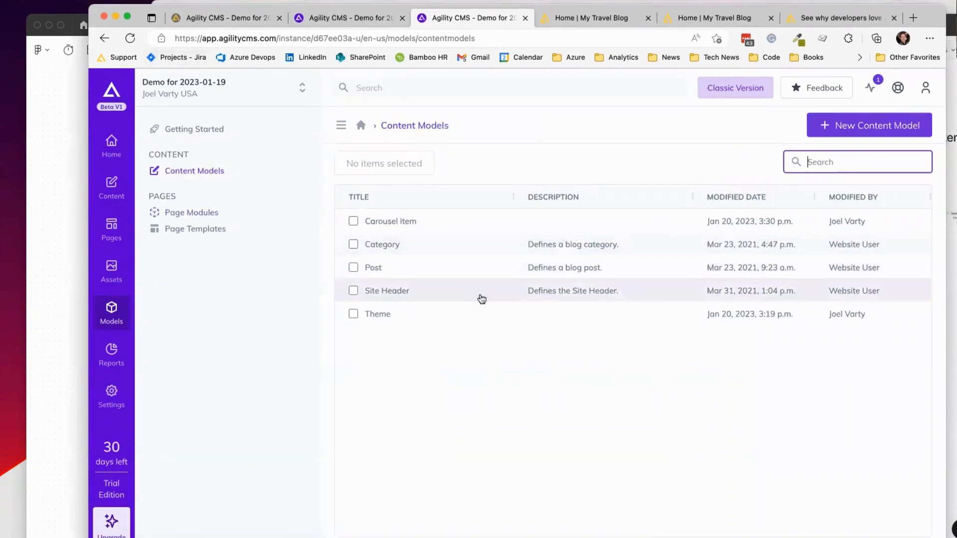
click(208, 215)
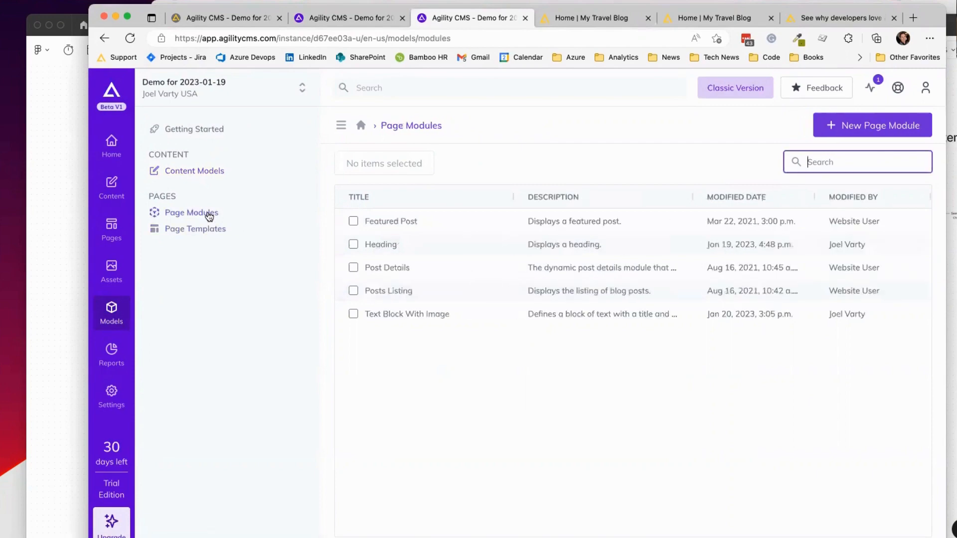
click(878, 125)
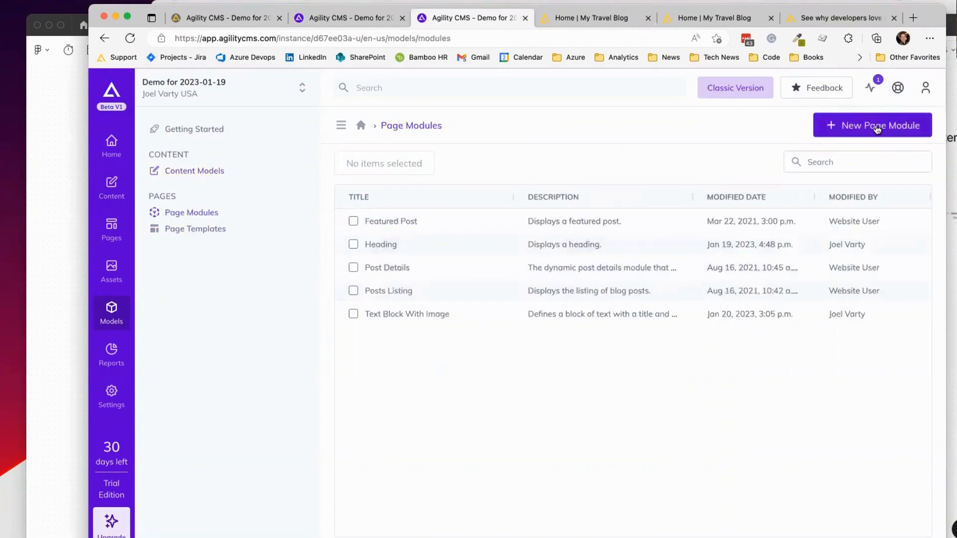
text(Carousel with Nested Items)
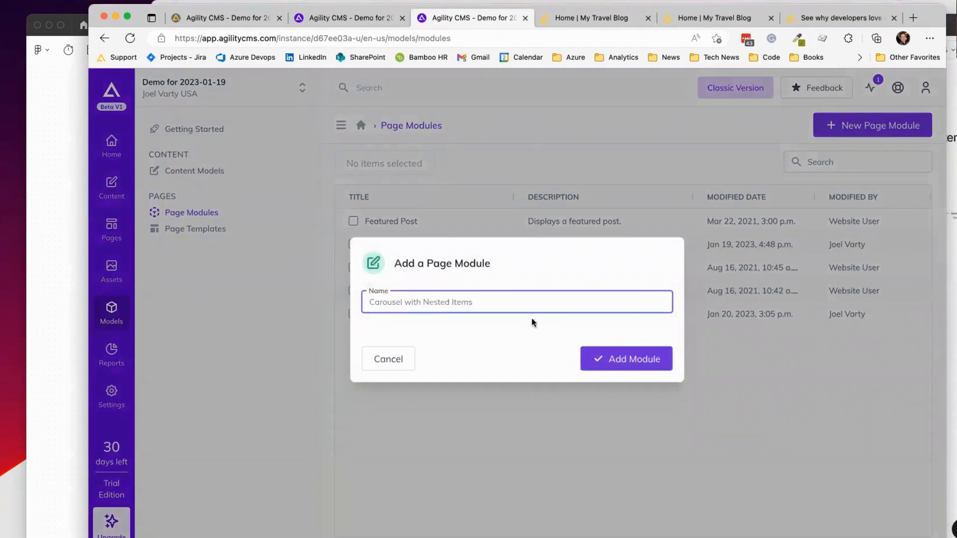
click(626, 358)
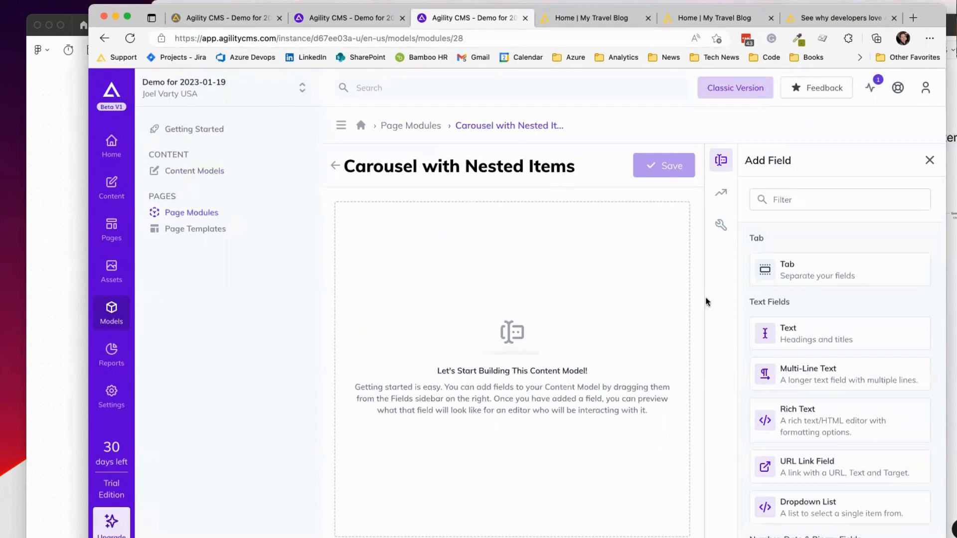
Step: Add a Text field labelled 'Heading' to the module
click(803, 198)
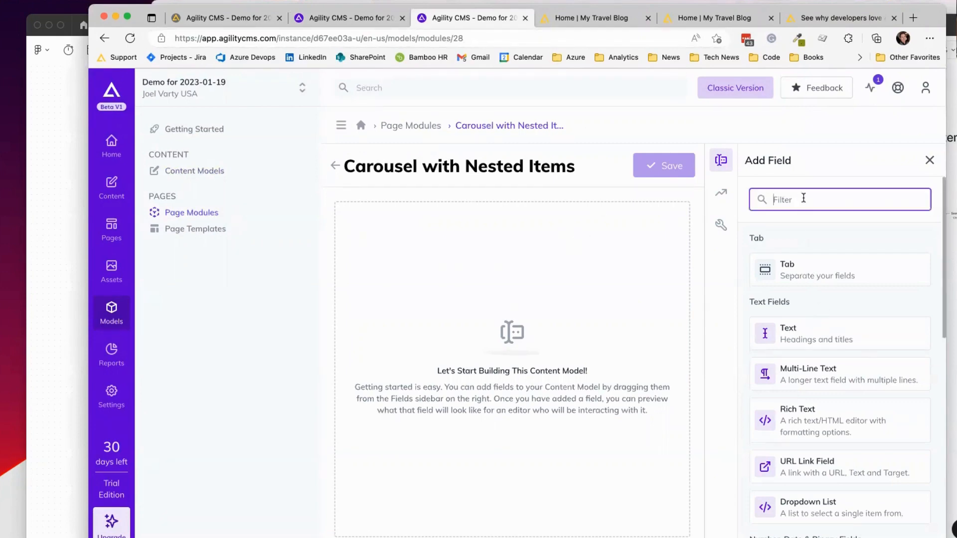
drag(811, 337, 572, 275)
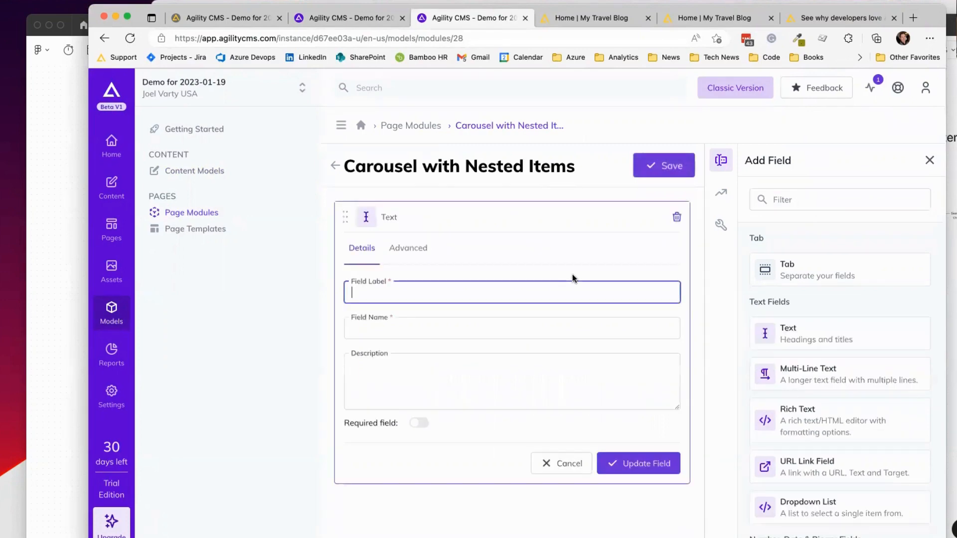
text(Heading)
click(627, 464)
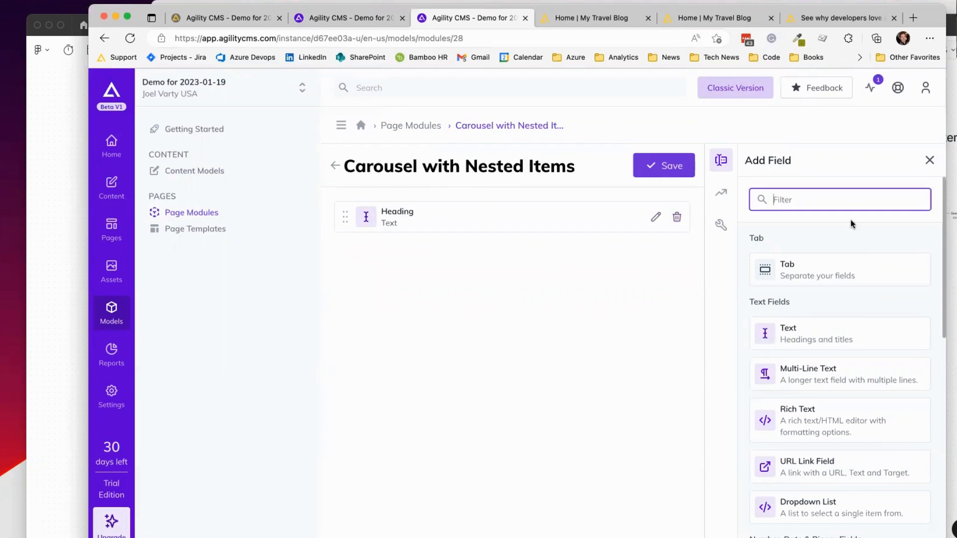
Step: Add a Linked Content field labelled 'Images' and set it to nested content
text(Linked)
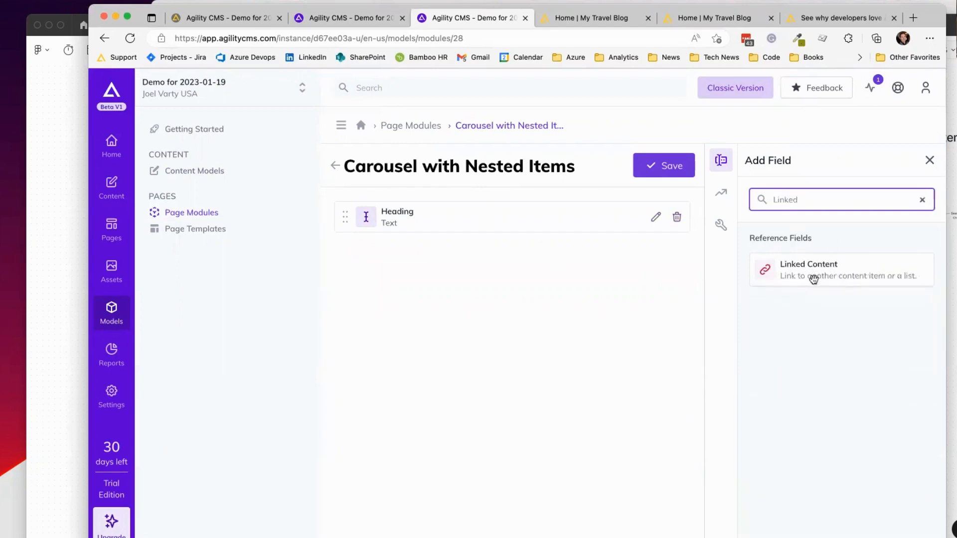
drag(815, 268, 538, 278)
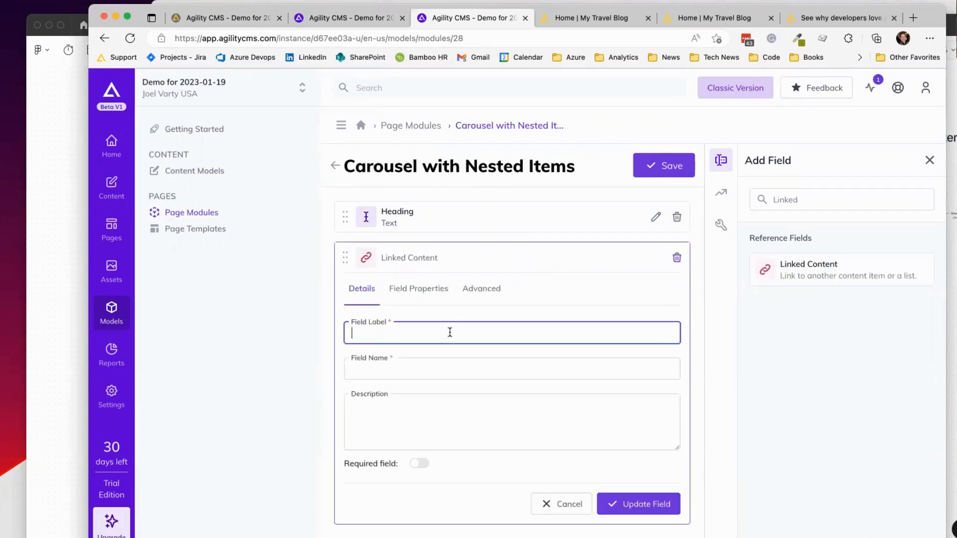
text(Imags)
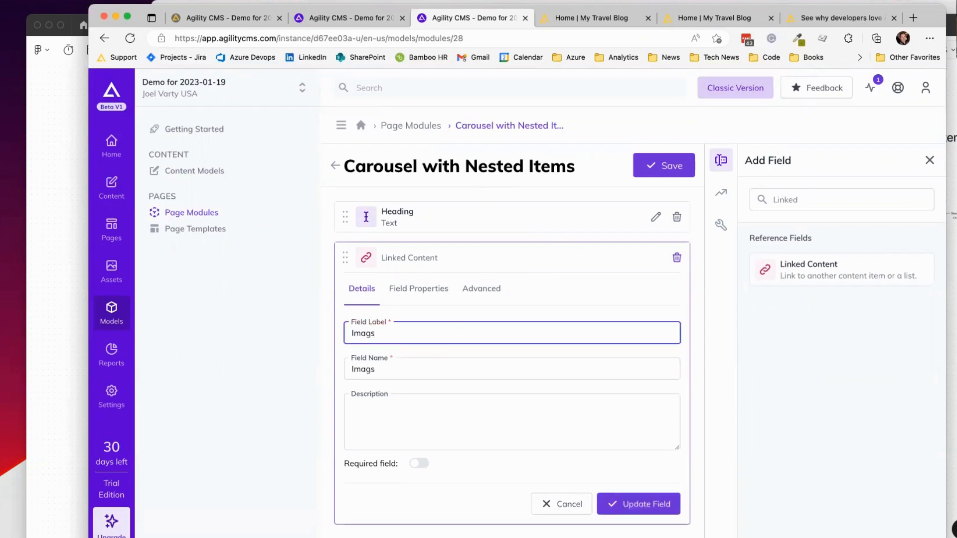
key(Left)
text(e)
click(421, 291)
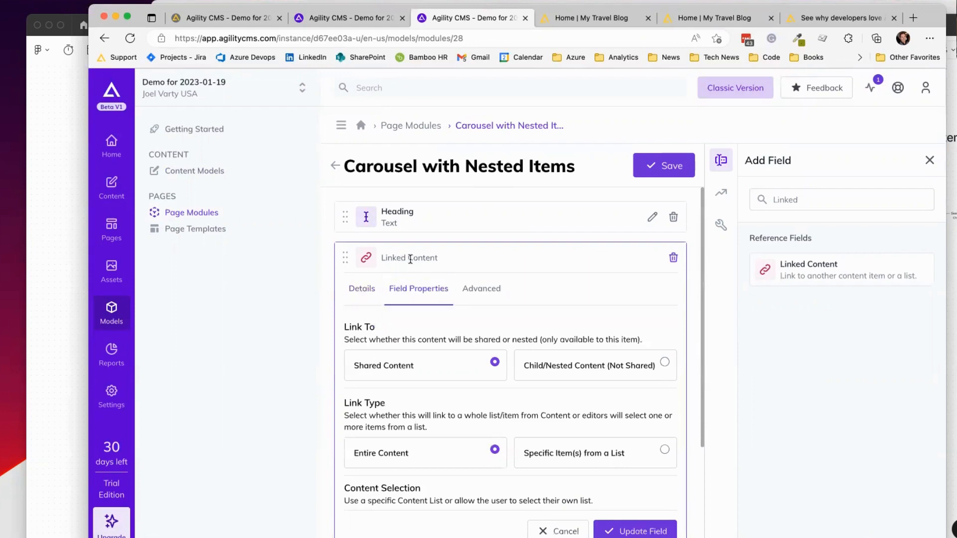
scroll(535, 281, down, 2)
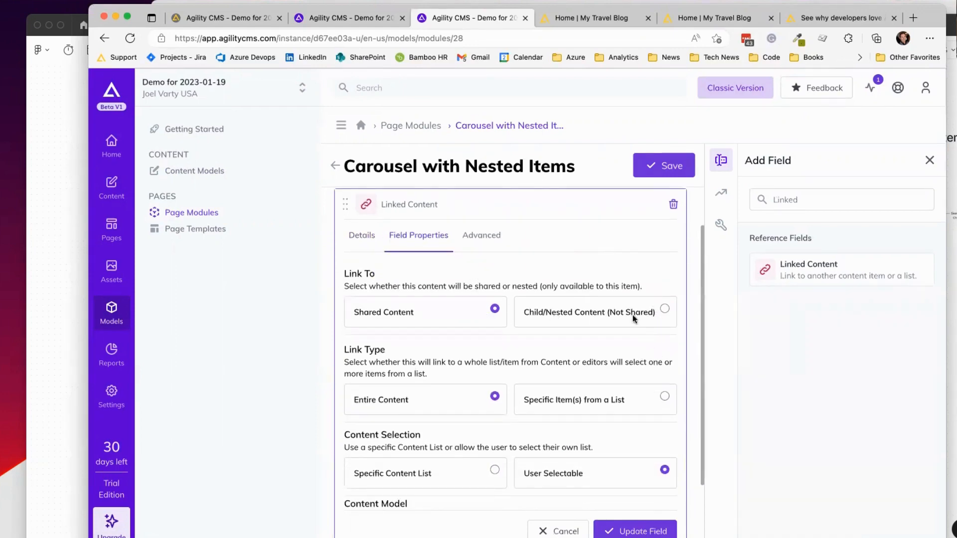
click(605, 311)
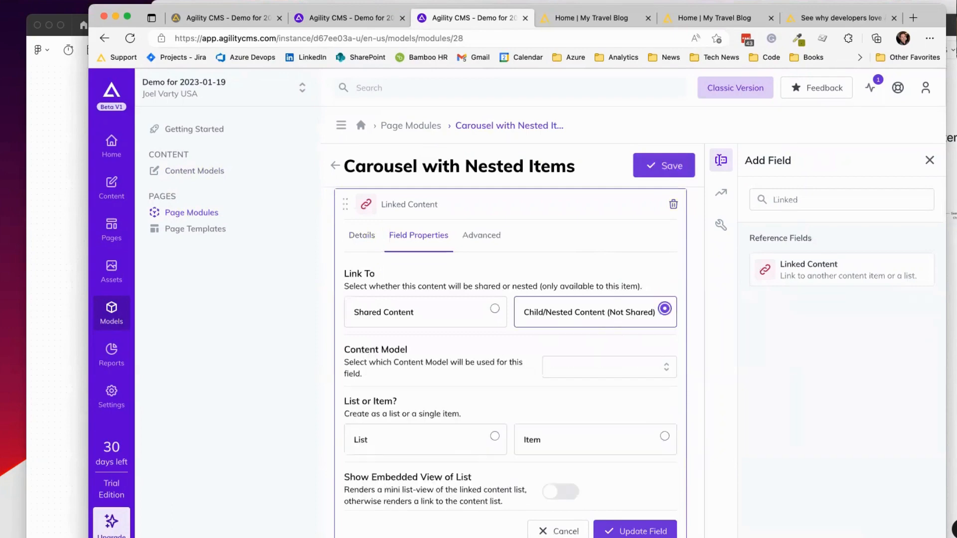
Step: Link the Images field to the Carousel Item model as a list with embedded view
key(super+Tab)
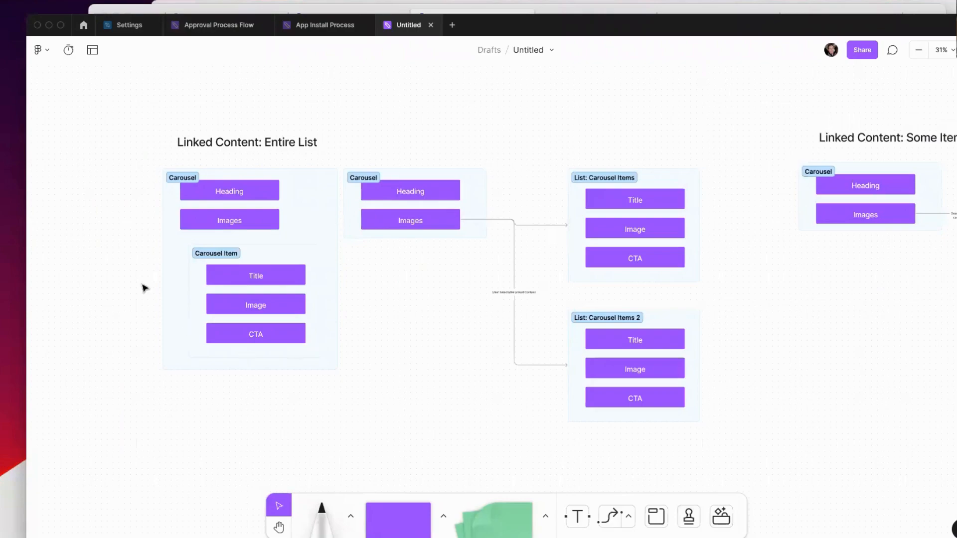
key(super+Tab)
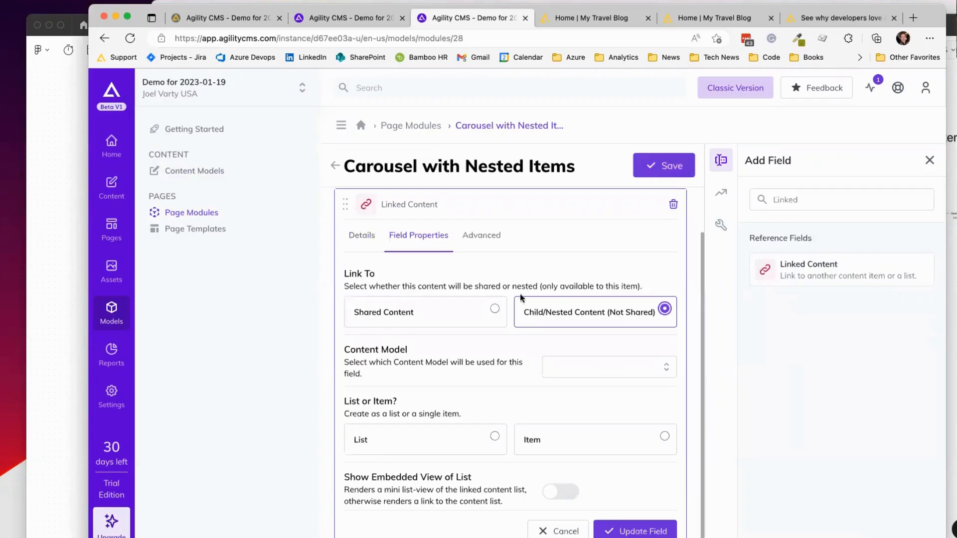
scroll(519, 293, down, 1)
click(670, 355)
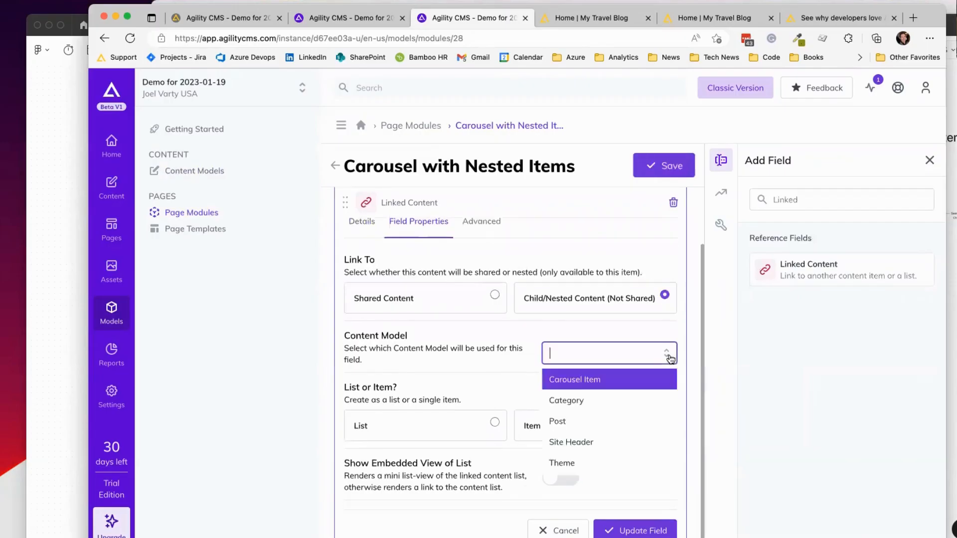
click(587, 378)
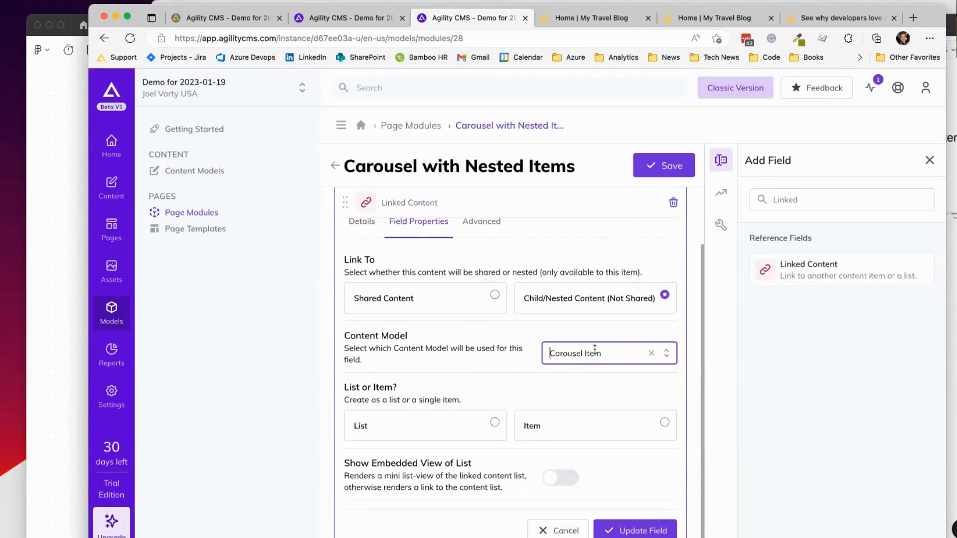
scroll(576, 292, up, 3)
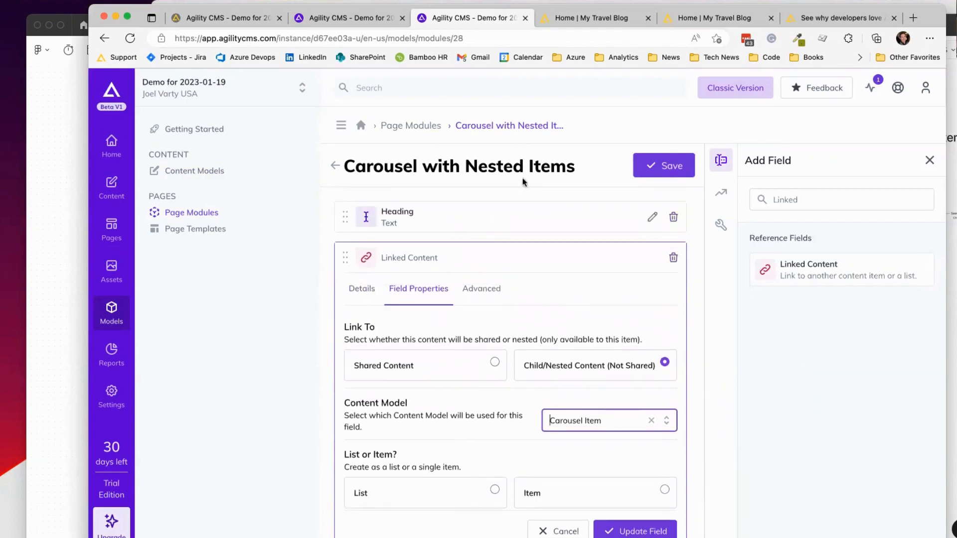
scroll(563, 301, down, 3)
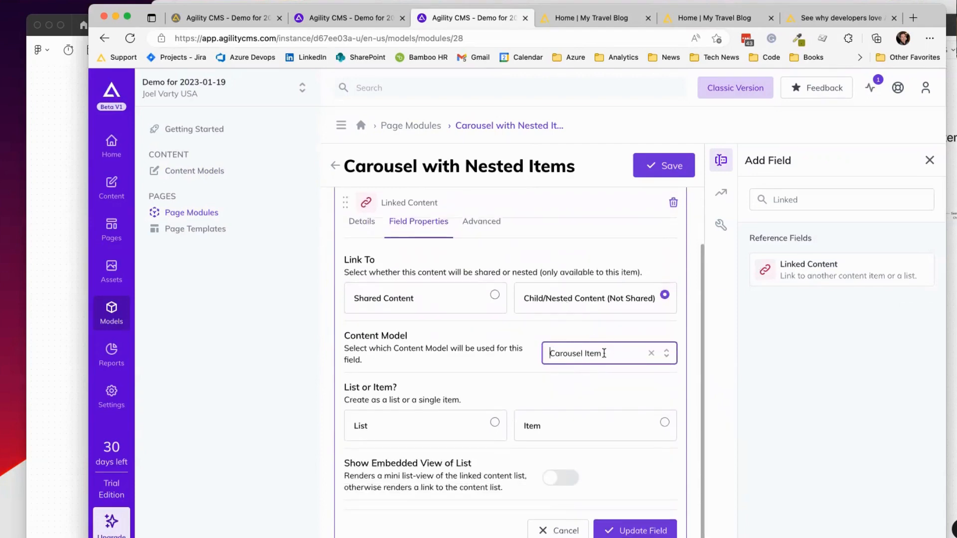
click(470, 419)
Step: Show Title, Modified Date and Status columns, then update the Images field
scroll(515, 356, down, 5)
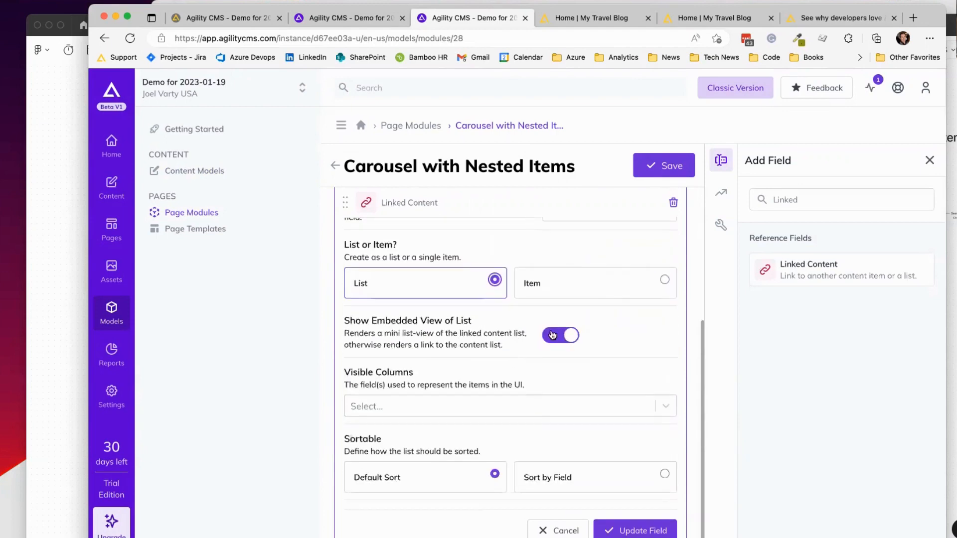
click(666, 406)
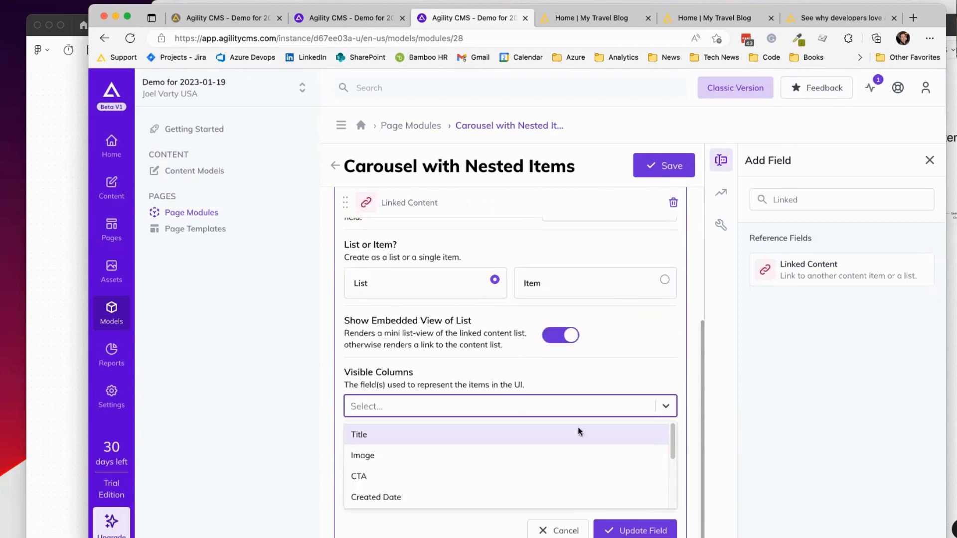
click(494, 435)
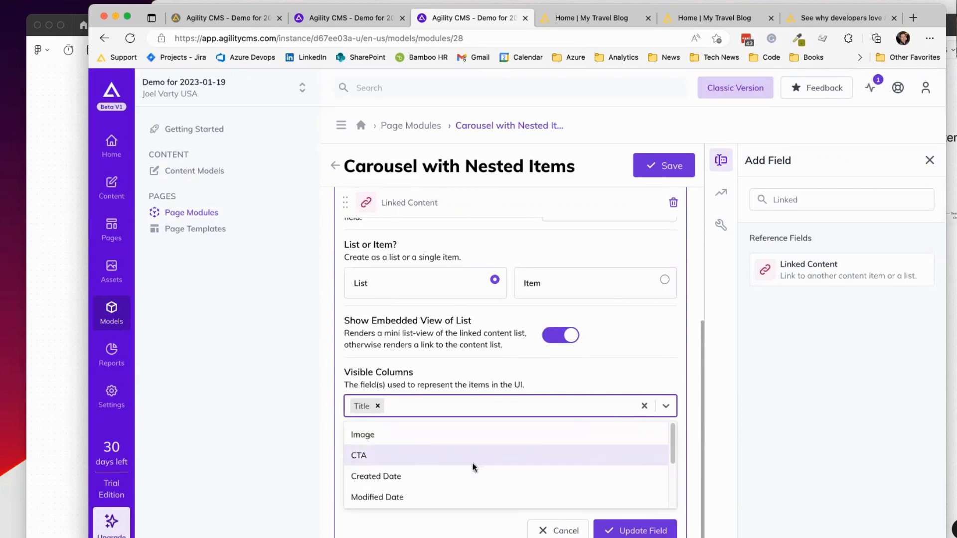
click(420, 491)
scroll(488, 470, down, 2)
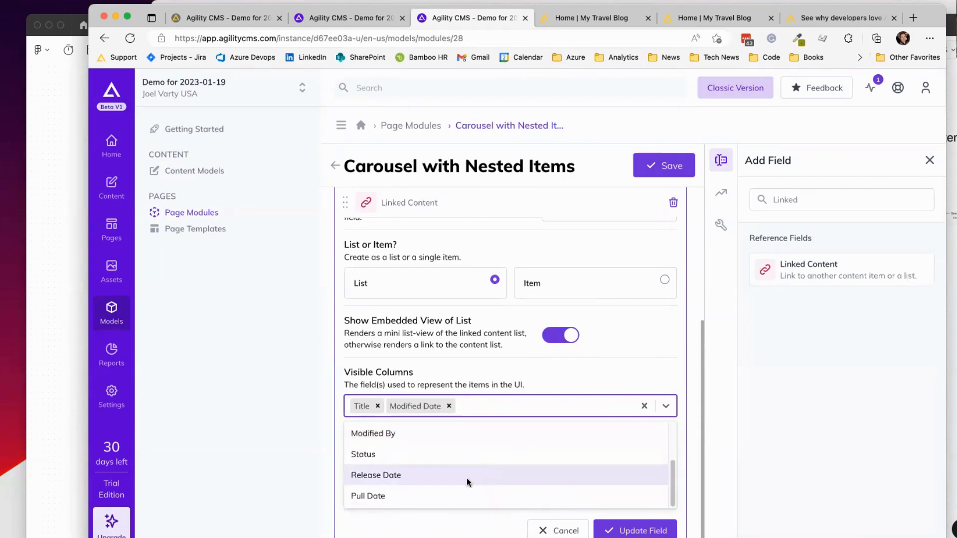
click(456, 454)
click(573, 370)
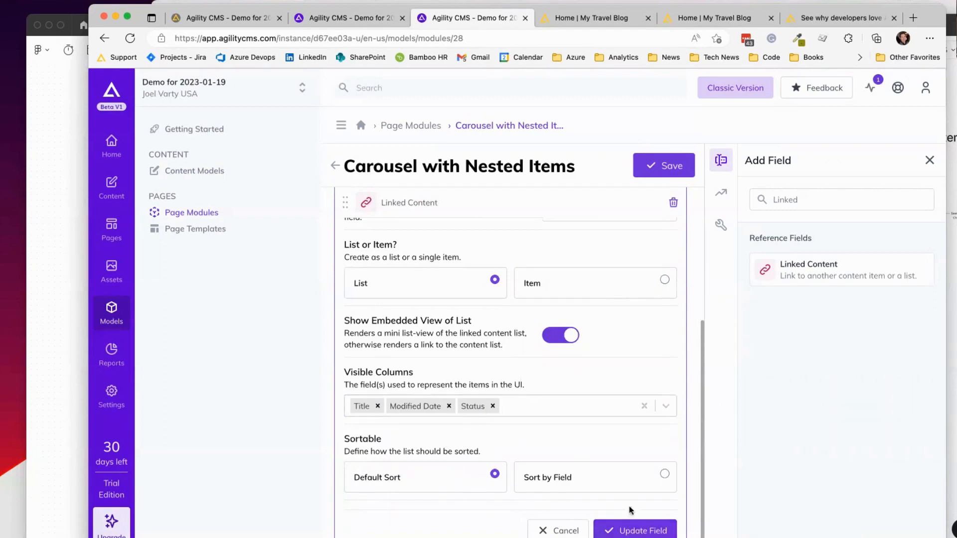
click(648, 531)
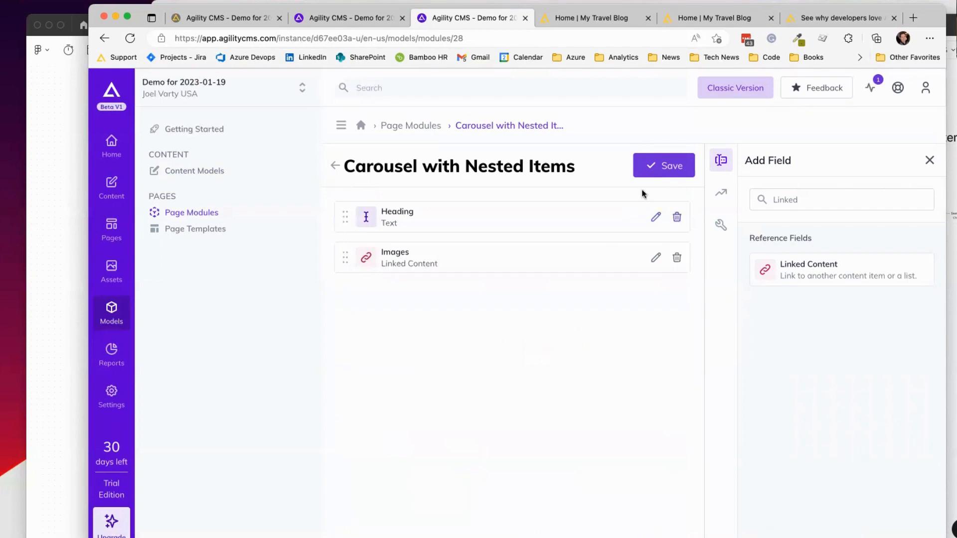
Step: Save the Carousel with Nested Items module and go to the Home page
click(656, 167)
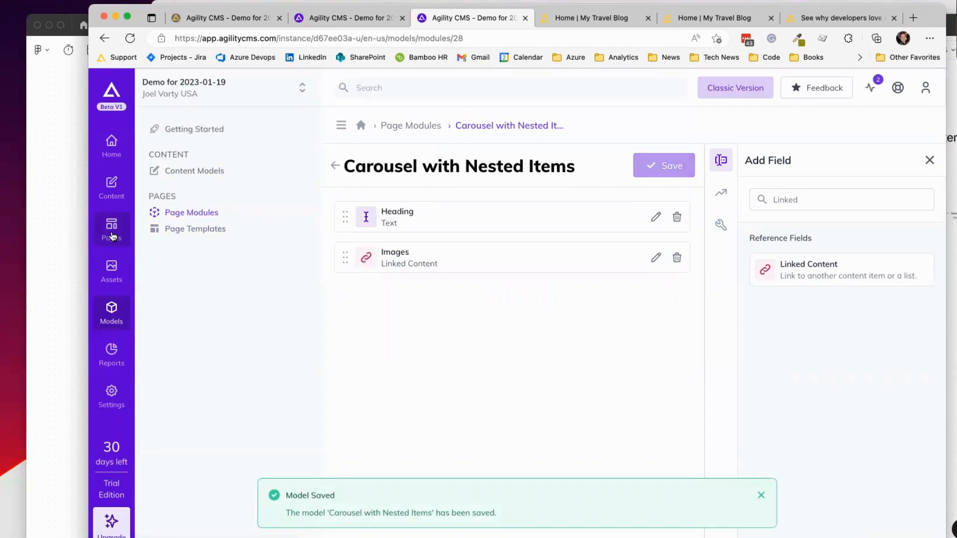
key(ctrl+shift+Tab)
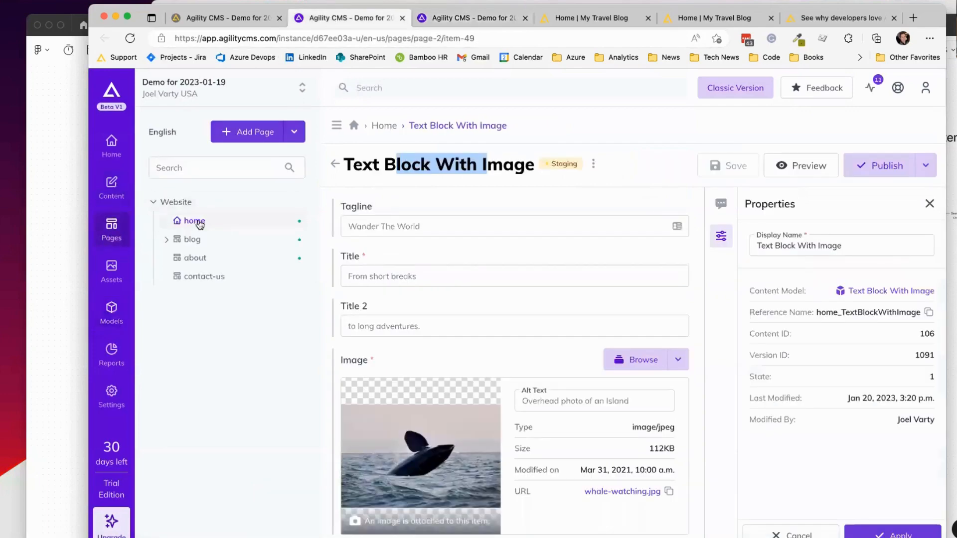
click(382, 126)
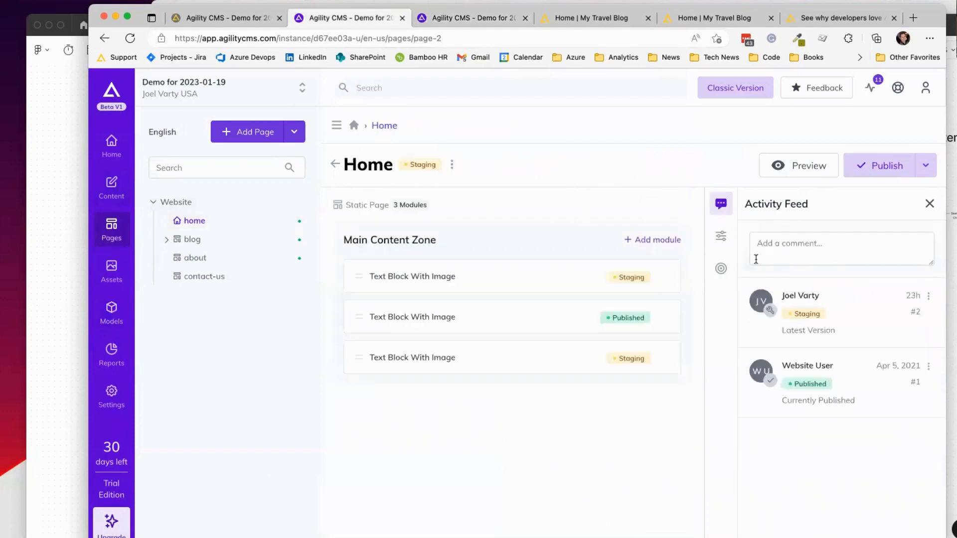
Step: Add Carousel with Nested Items atop the Main Content Zone and open it
click(665, 240)
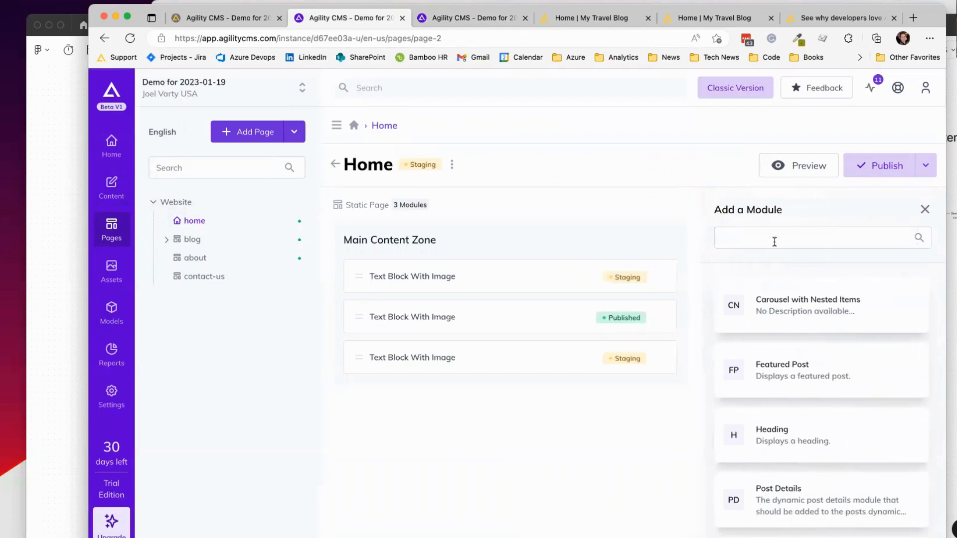
drag(797, 300, 526, 275)
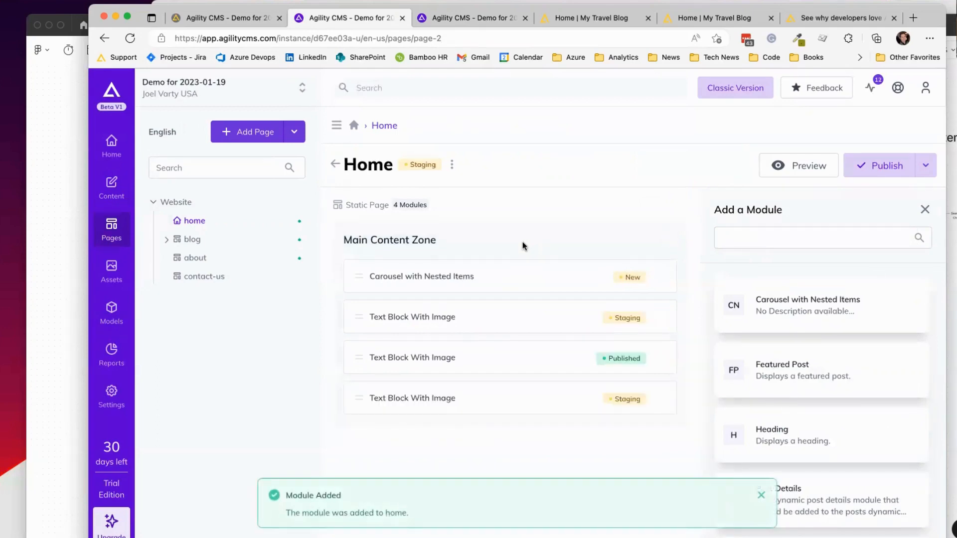
click(569, 274)
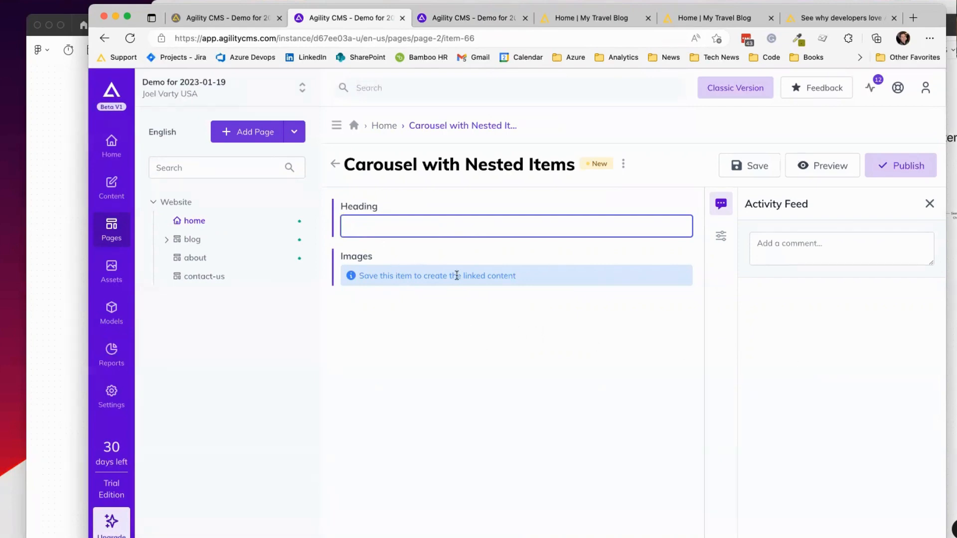
Step: Save the Carousel with Nested Items module with its updated heading
text(Nested Items)
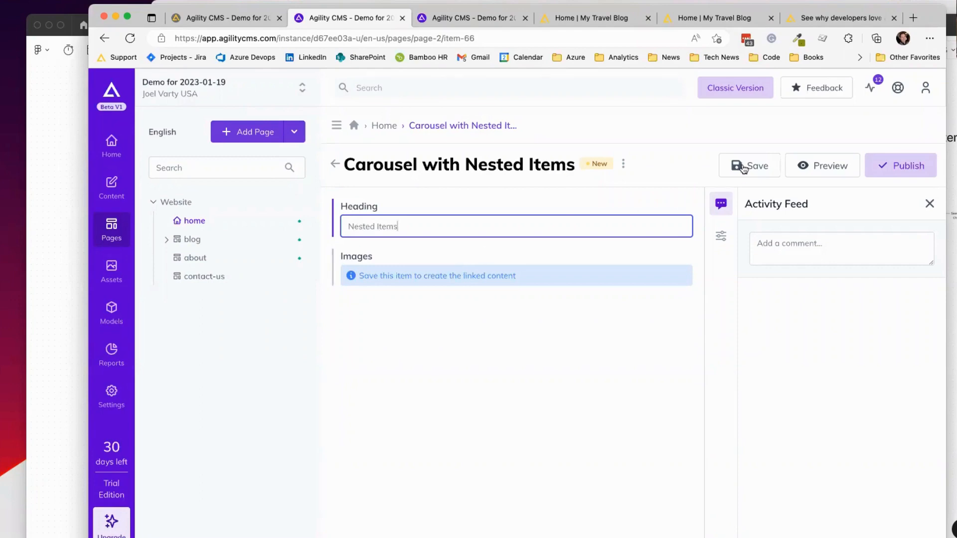
drag(369, 274, 533, 273)
click(533, 269)
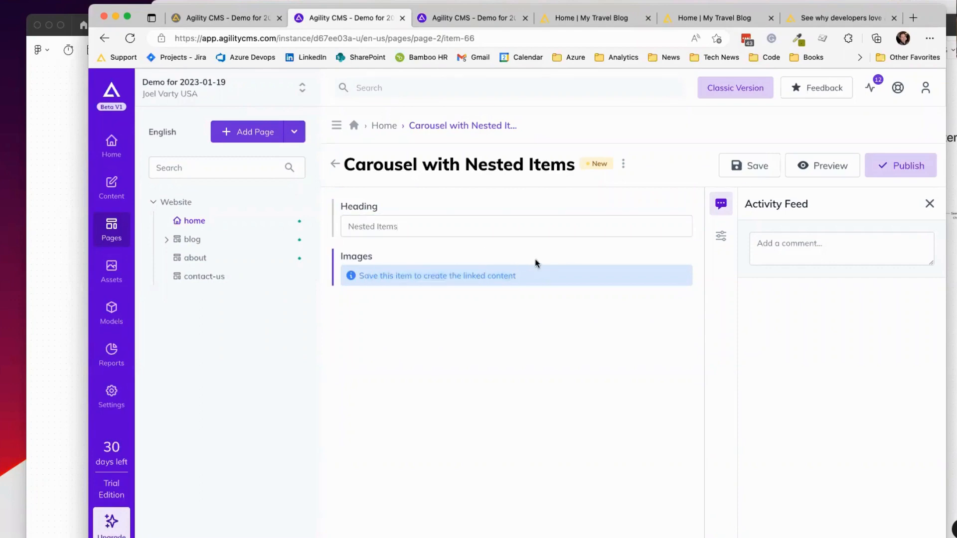
click(737, 168)
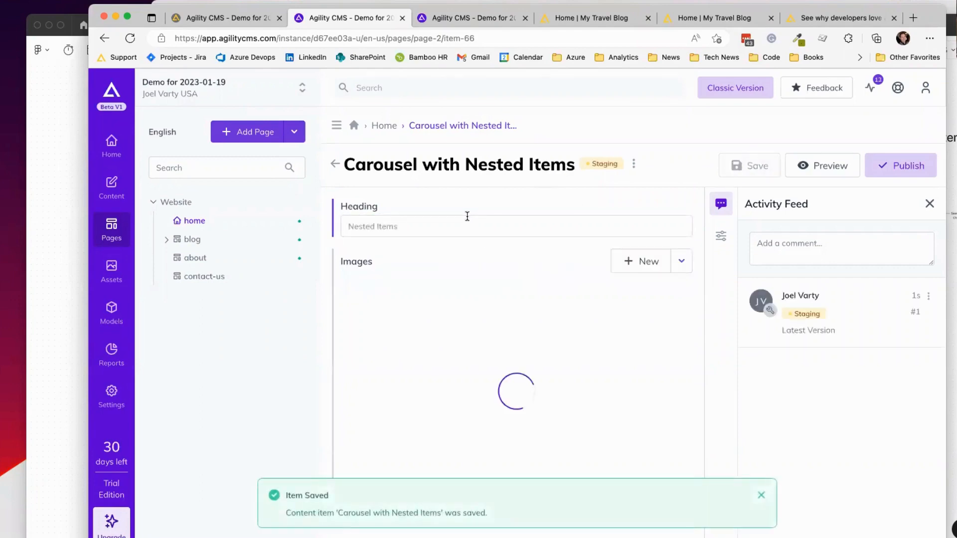
Step: Add a new Images item titled 'Item 1' and upload 1.jpeg as its image
click(626, 262)
text(Item s1)
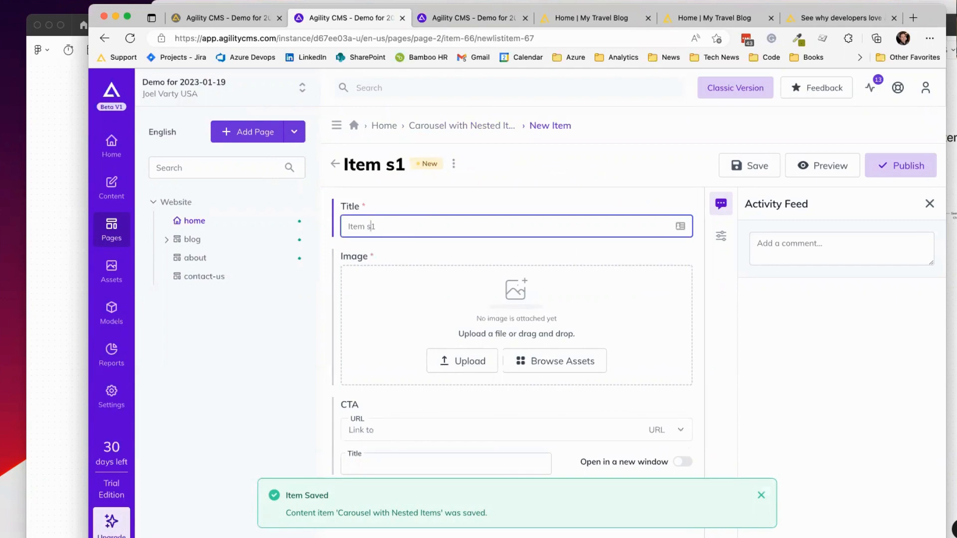
key(BackSpace)
click(6, 319)
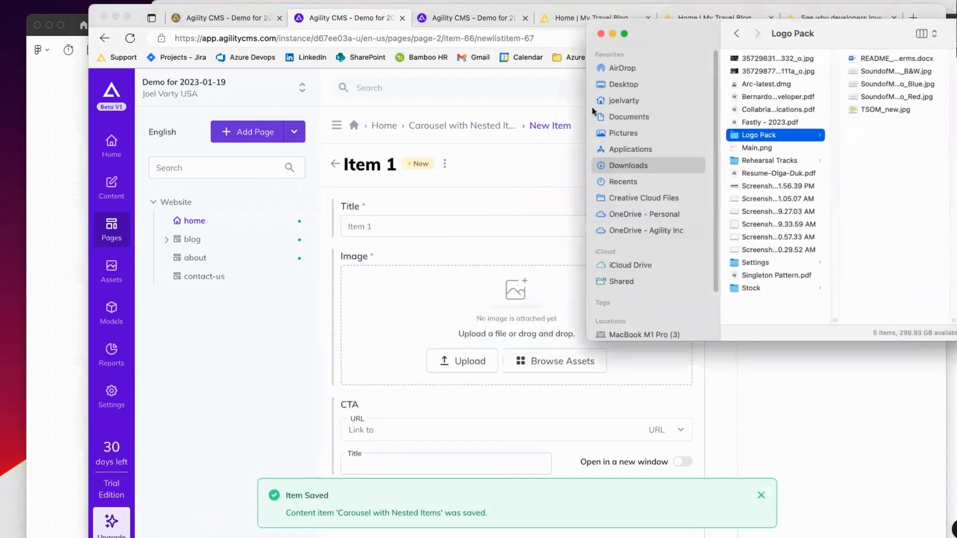
drag(692, 32, 620, 136)
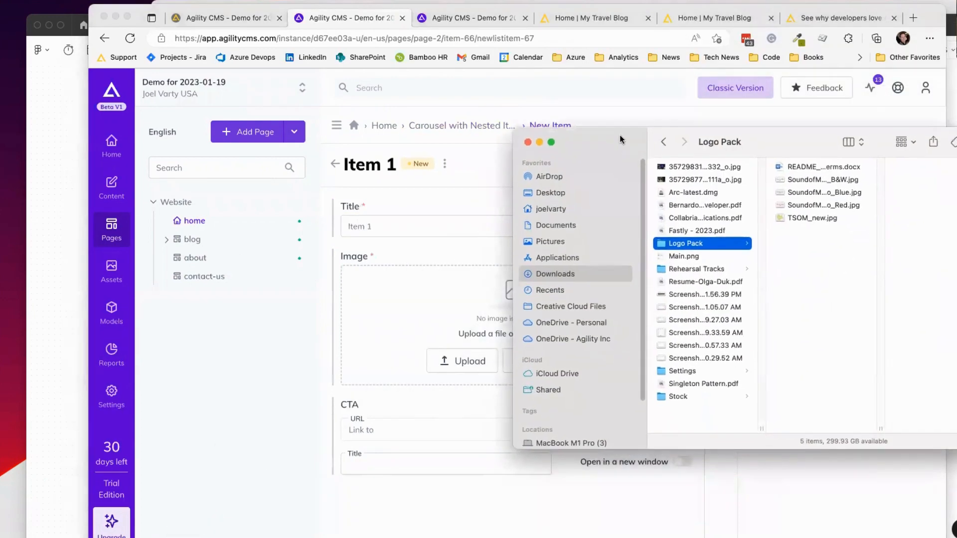
click(546, 241)
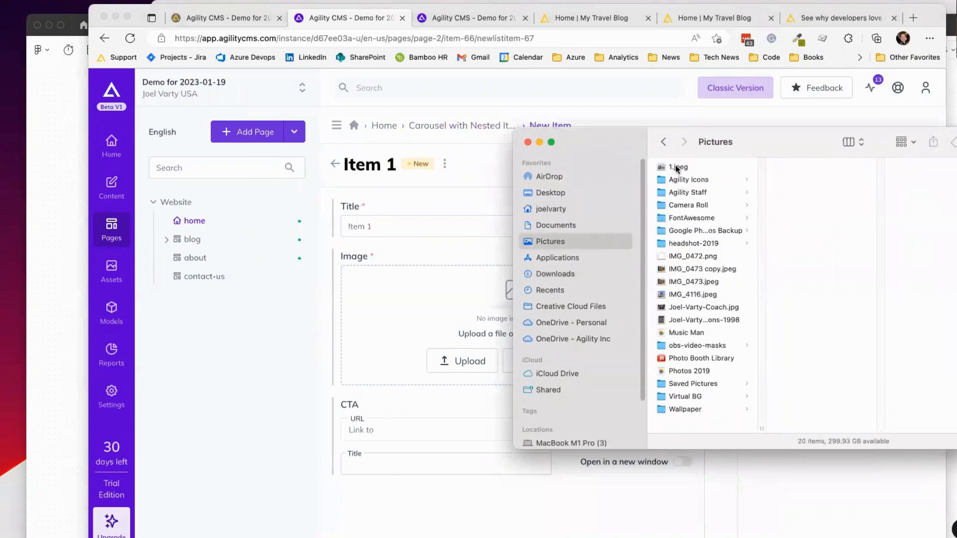
drag(675, 165, 460, 277)
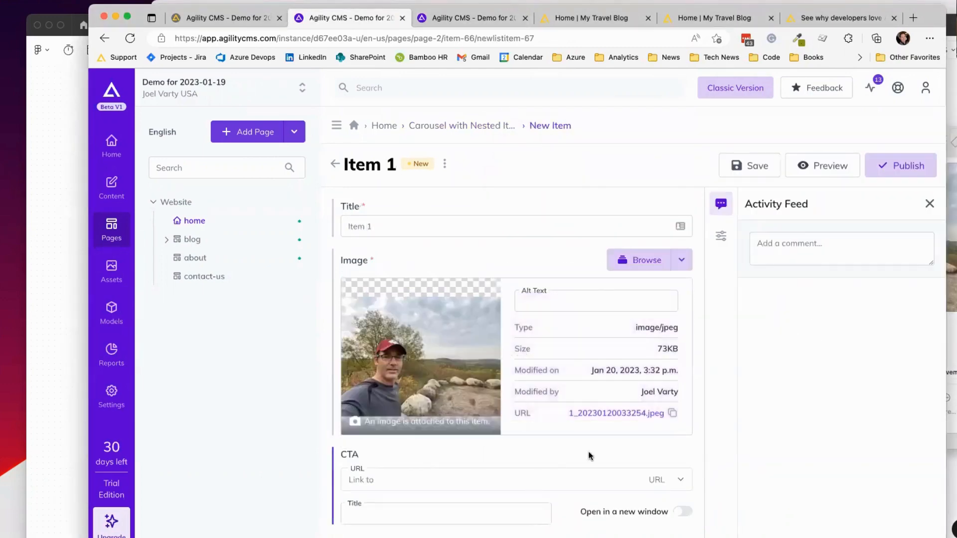
Step: Link Item 1's CTA to the home page with title 'Home' and save the item
click(678, 481)
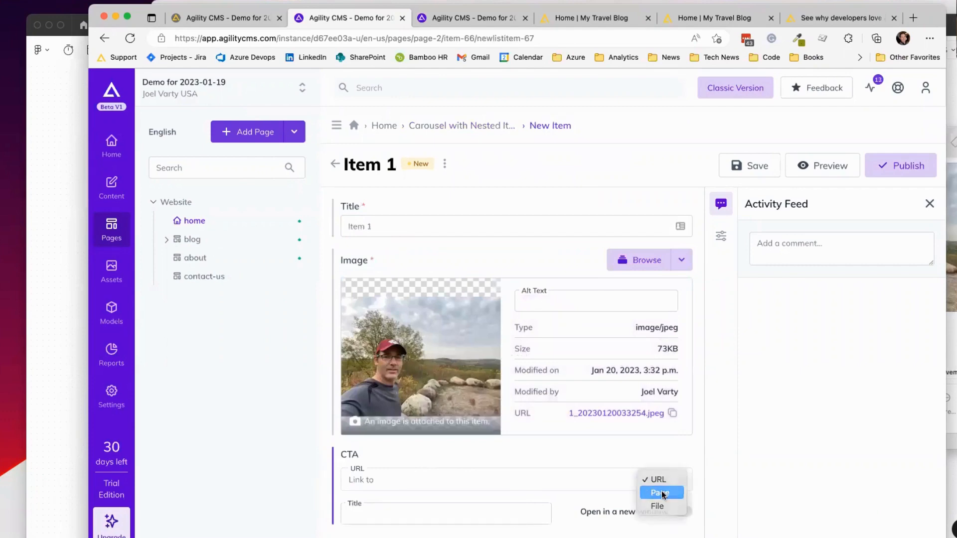
click(659, 492)
scroll(615, 424, down, 2)
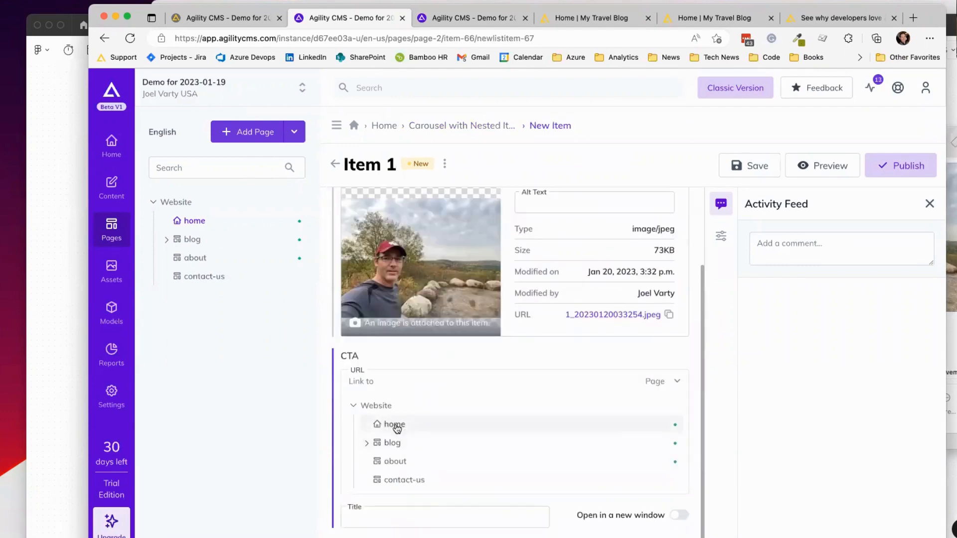
click(394, 424)
click(431, 509)
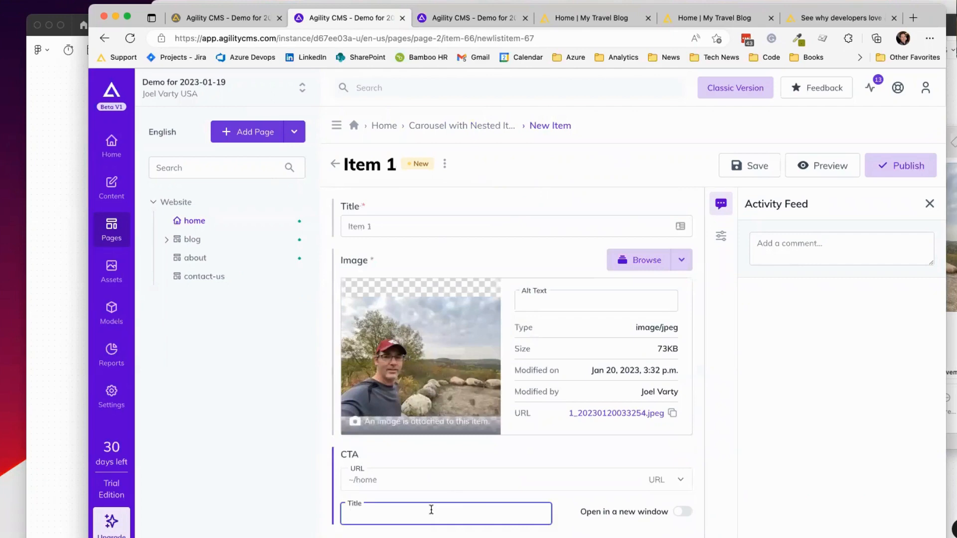
text(Home)
click(757, 171)
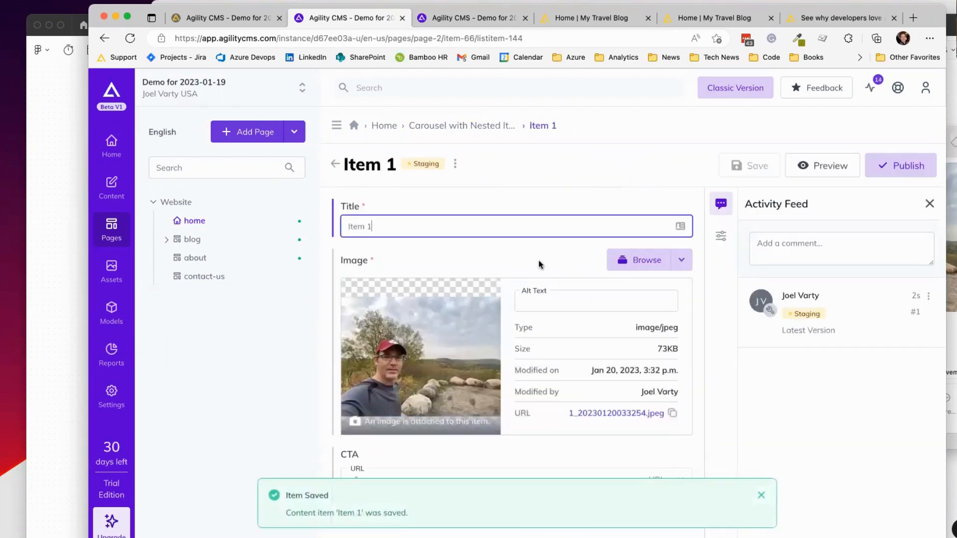
click(427, 129)
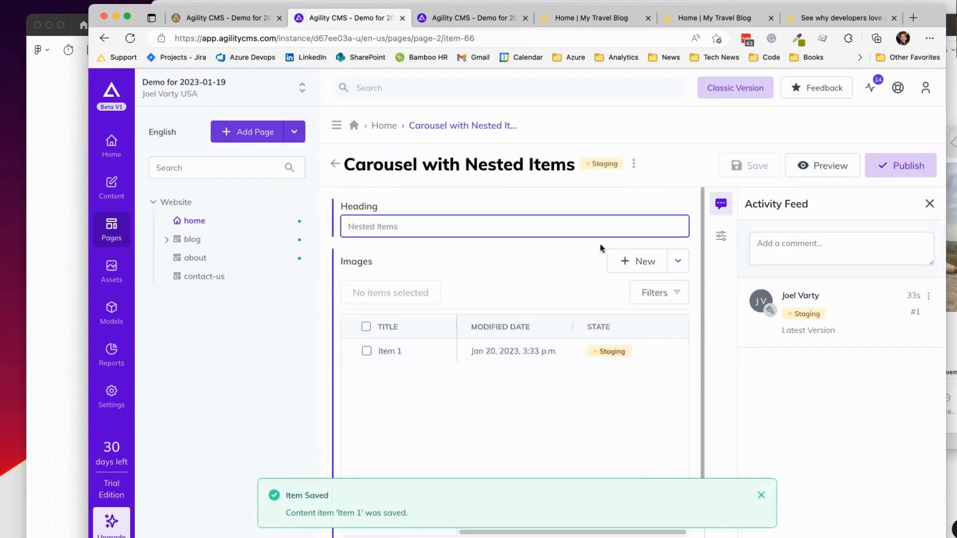
Step: Go to the Home page under Pages and look at its Carousel with Nested Items module
click(112, 185)
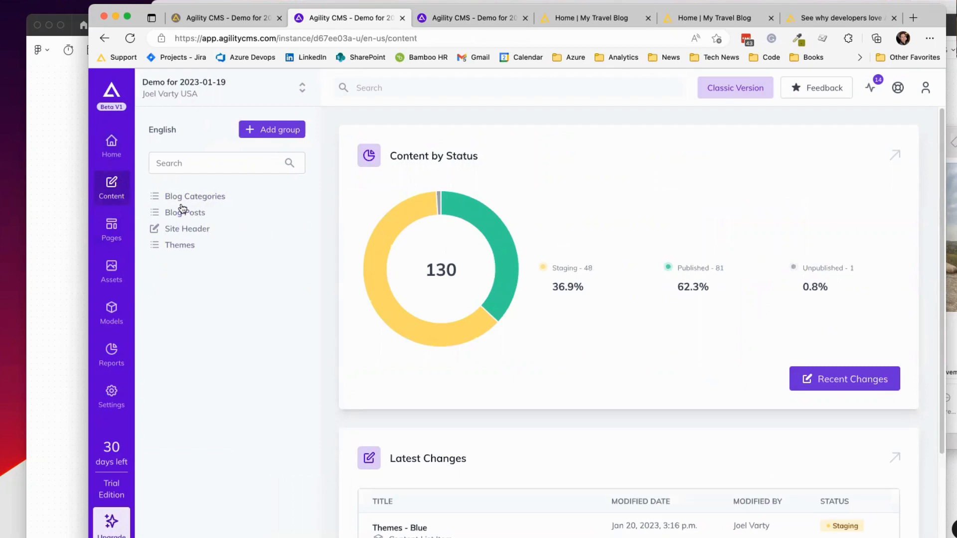
click(112, 228)
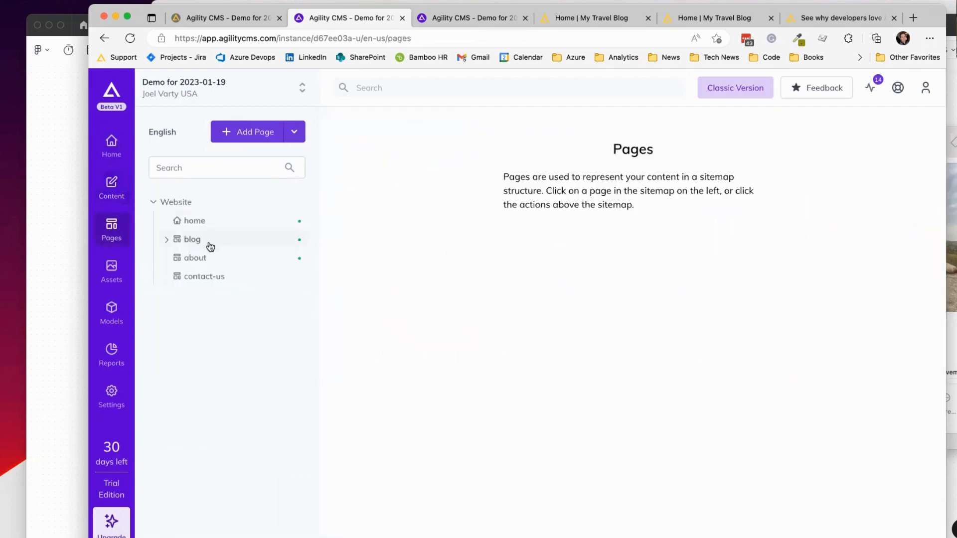
click(199, 221)
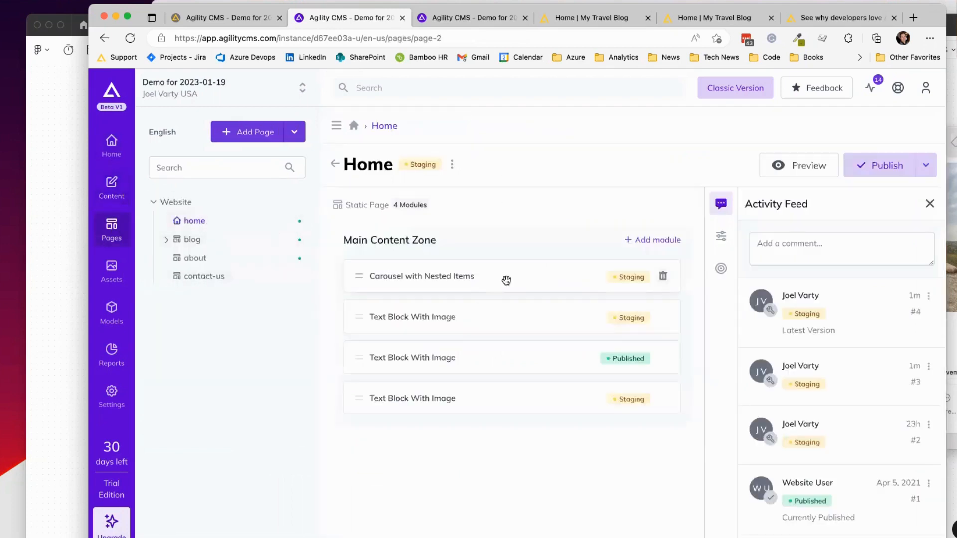
click(532, 278)
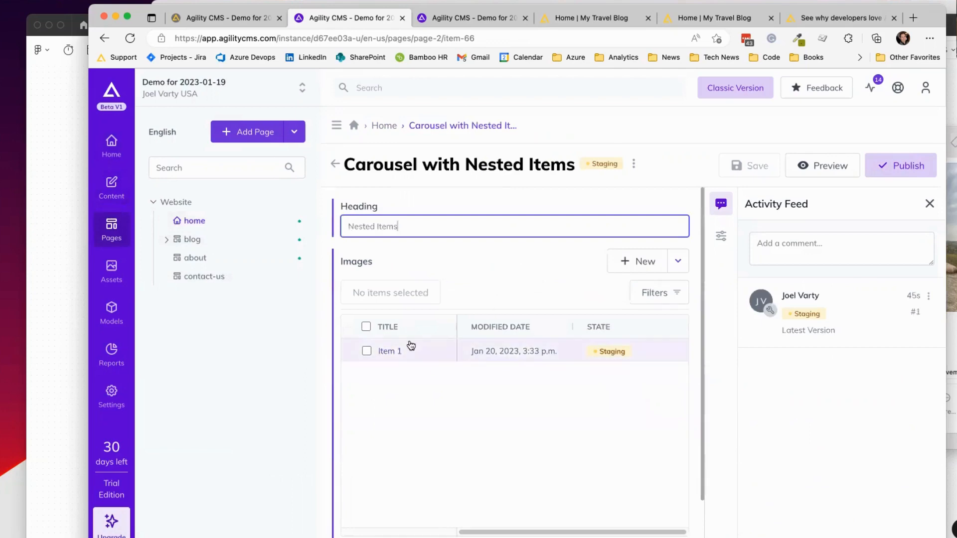
click(334, 164)
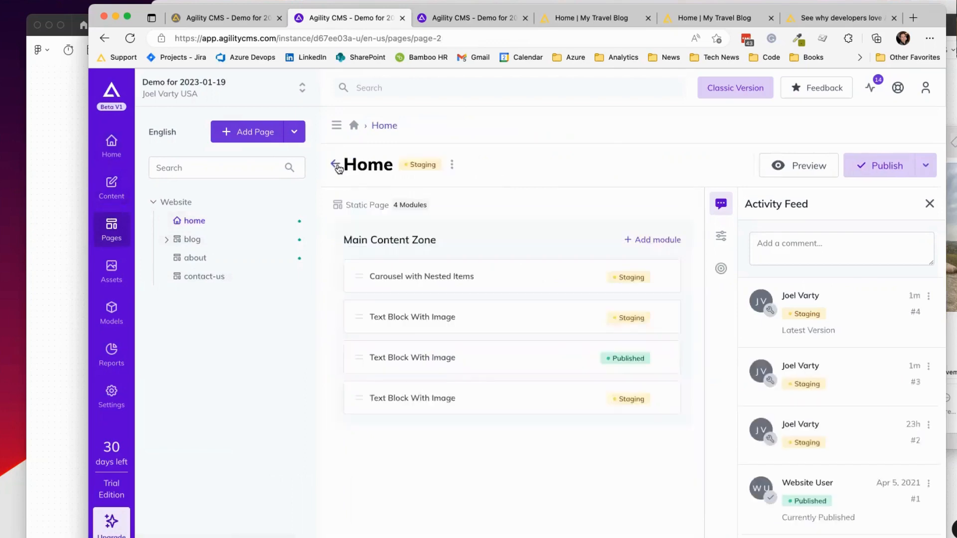
Step: Drag another Carousel with Nested Items module into the Main Content Zone, then mark it for deletion
click(646, 246)
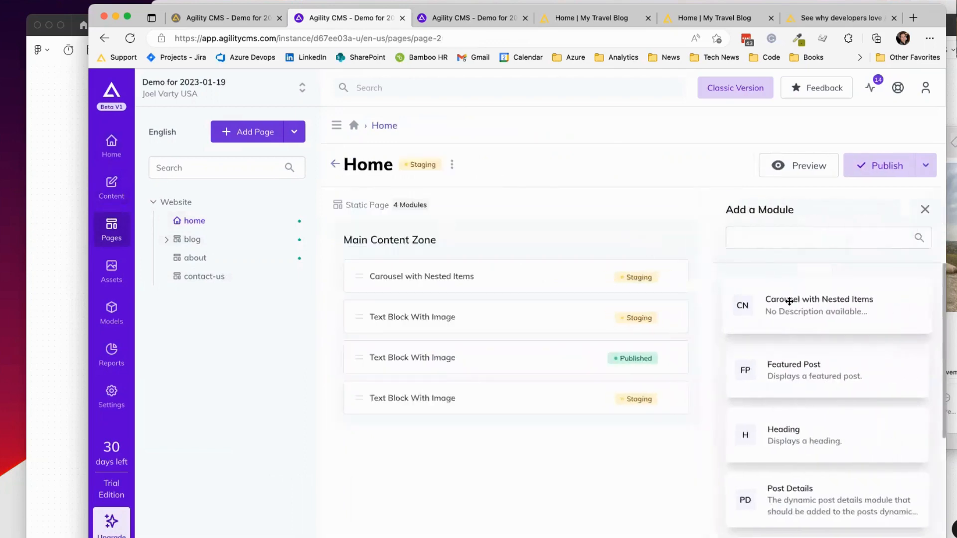
drag(788, 303, 541, 308)
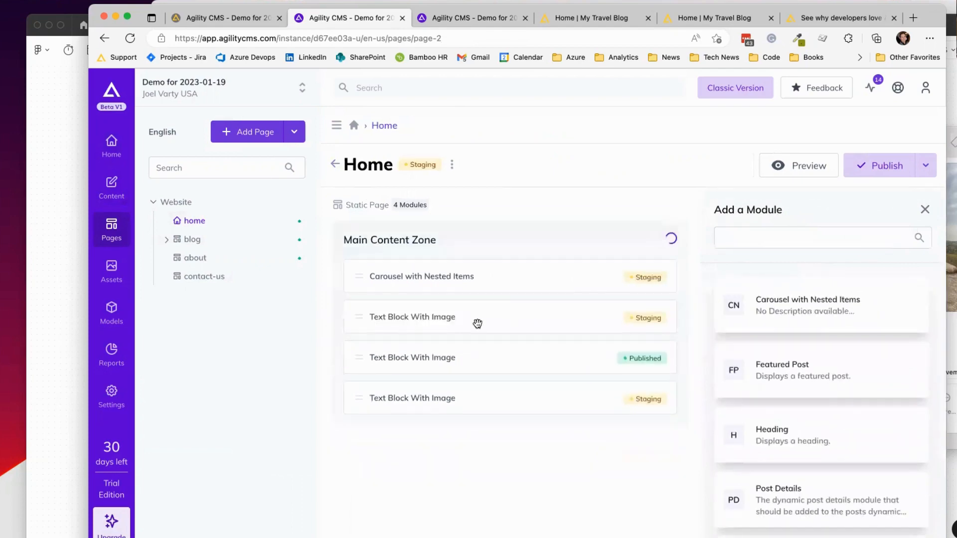
click(520, 318)
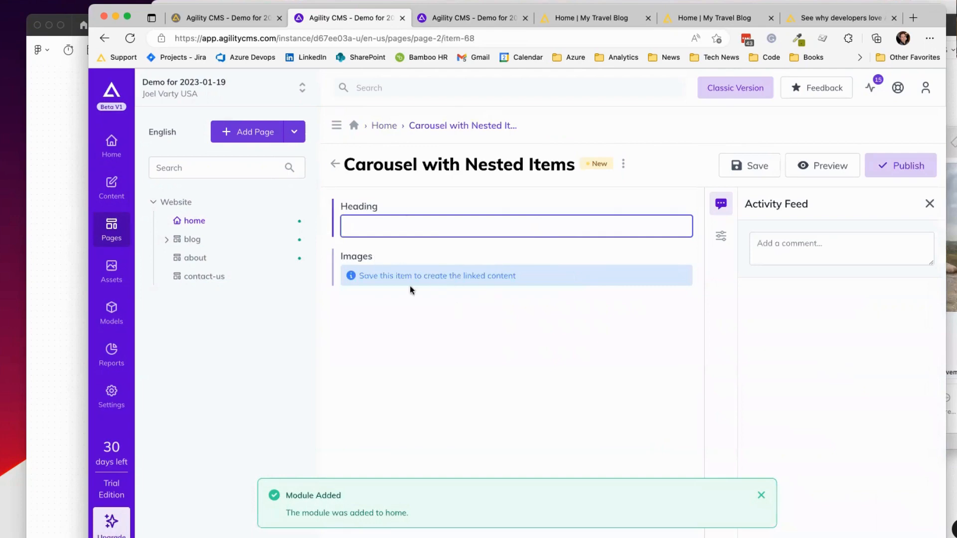
click(387, 126)
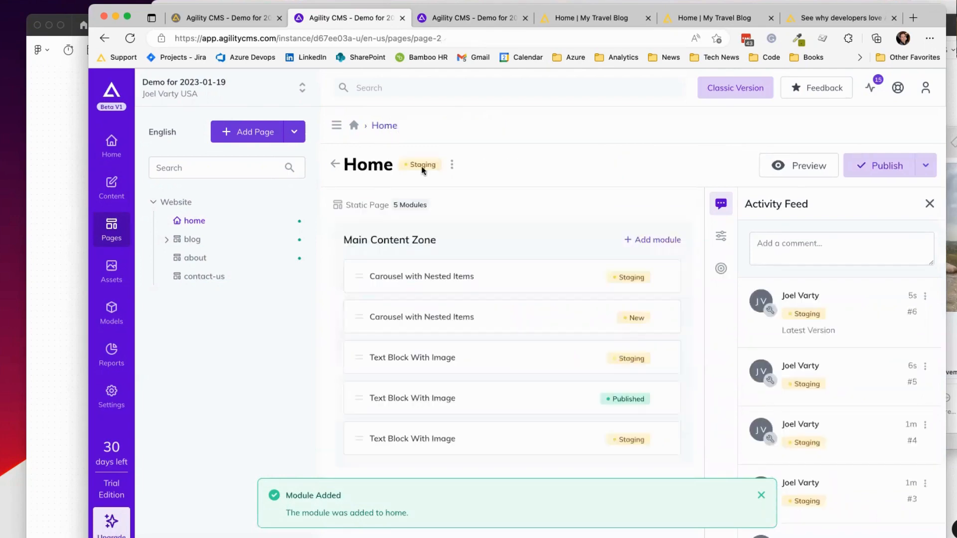
click(663, 319)
Step: Confirm removal of the duplicate carousel module from the Home page
click(619, 339)
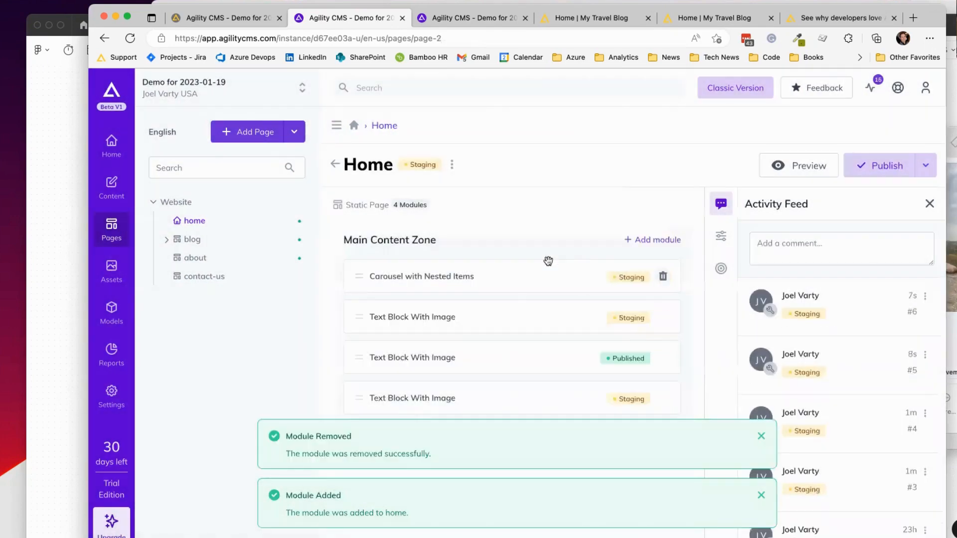
click(463, 277)
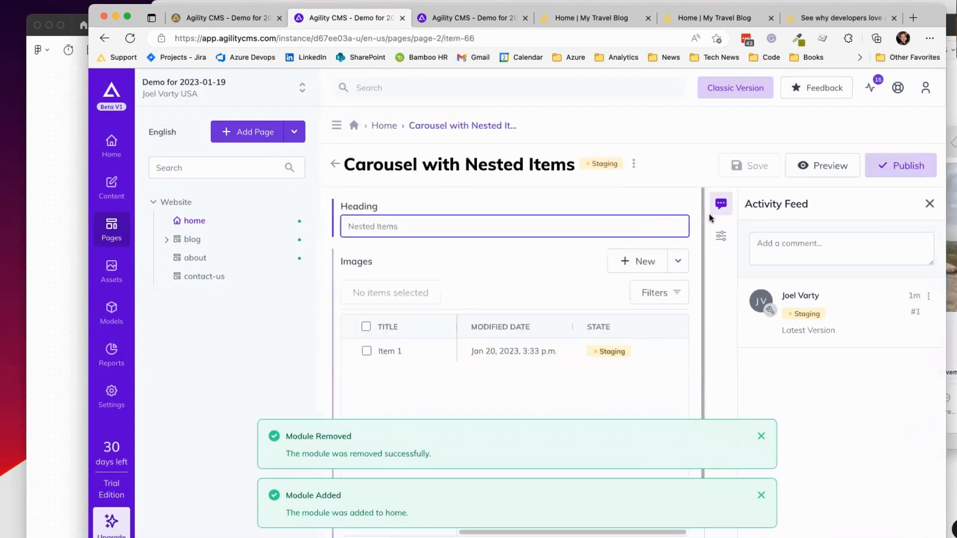
click(385, 126)
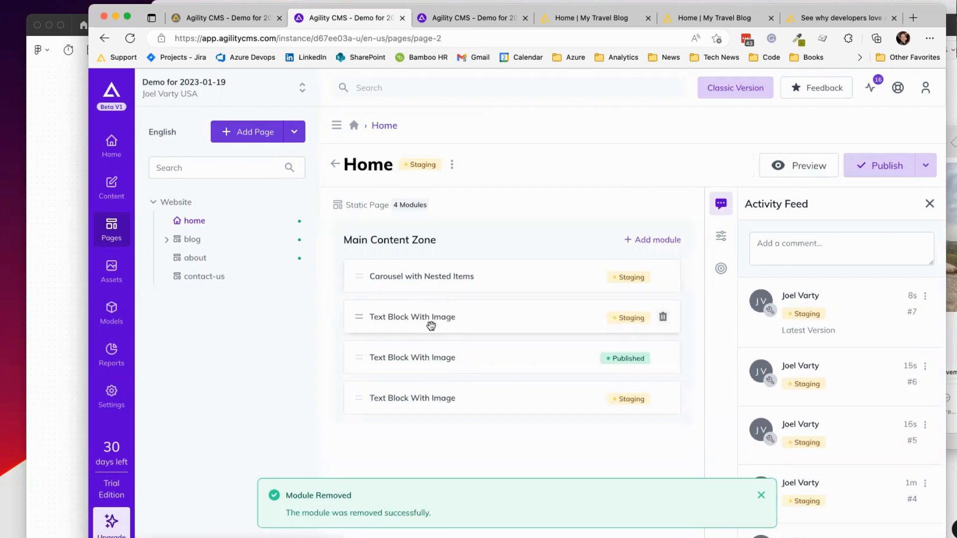
Step: Change the carousel module's display name to 'Photos of Me' in its properties
click(480, 275)
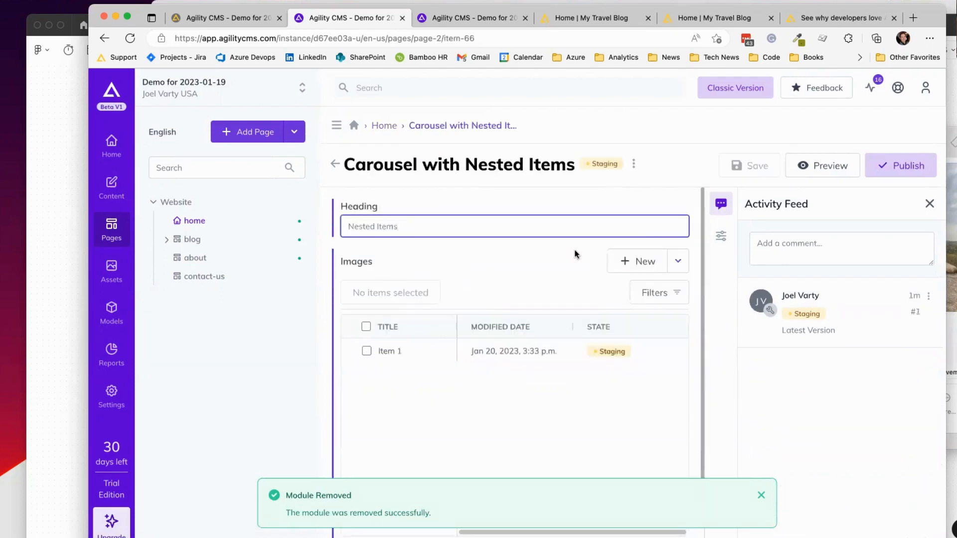
click(721, 242)
drag(877, 247, 739, 240)
drag(896, 246, 753, 246)
text(Photos)
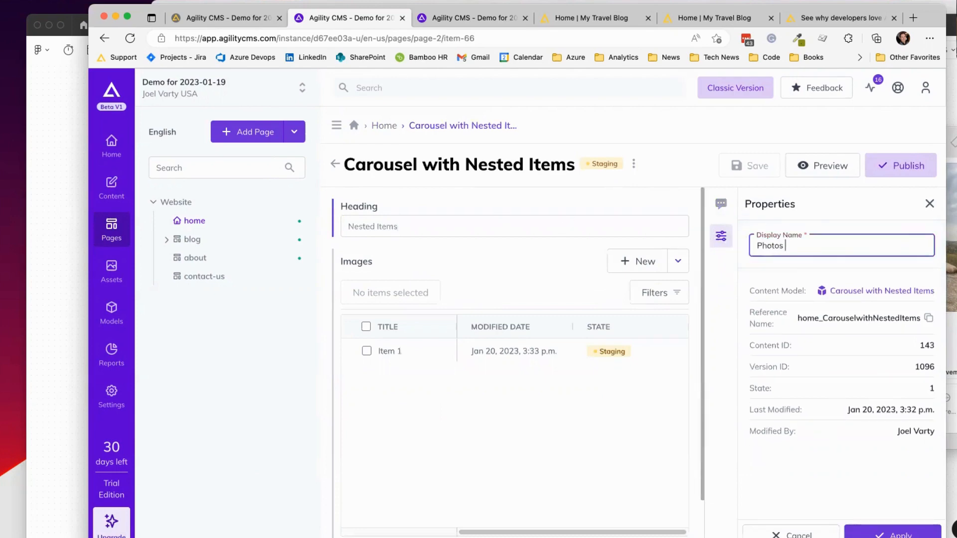
text( of Me)
key(Return)
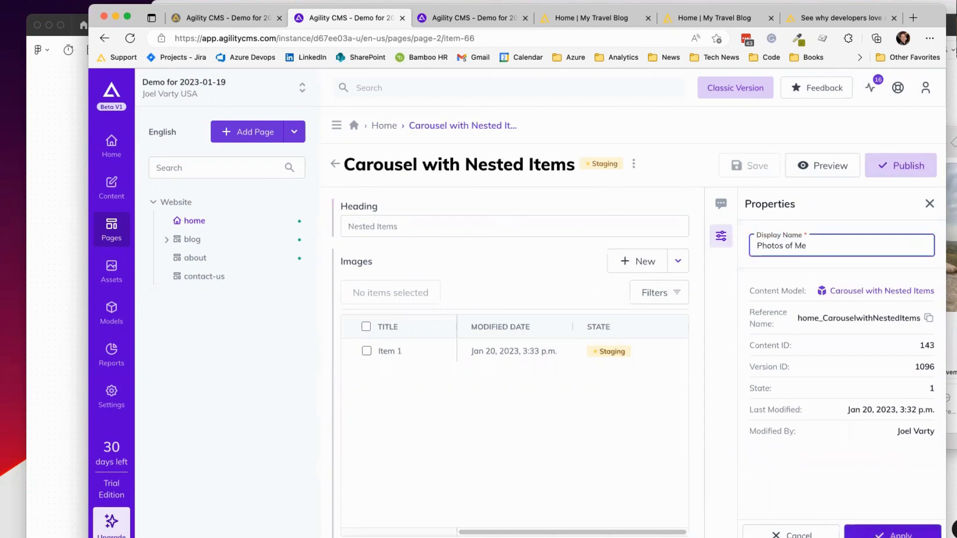
click(384, 125)
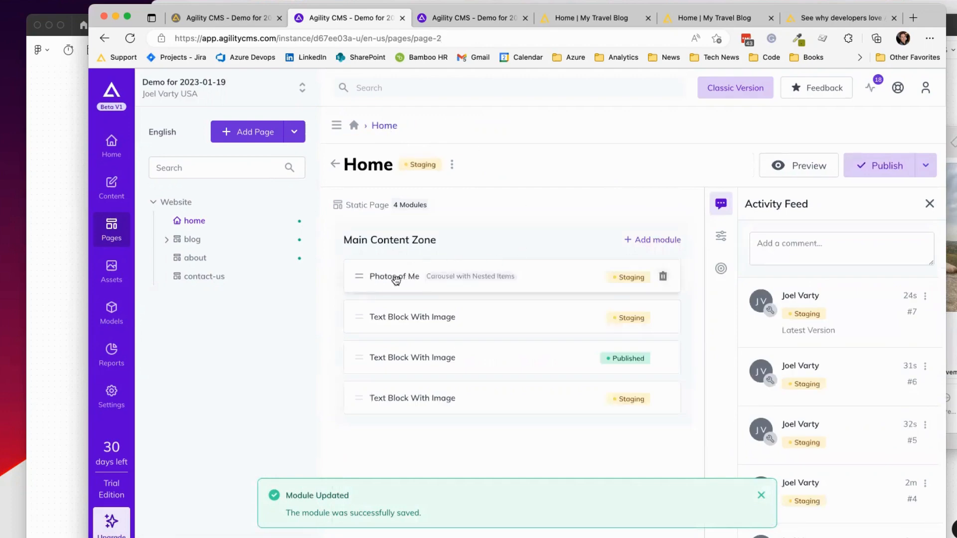
Step: Copy the tagline 'Wander The World' into the text block module's Display Name, then reopen Photos of Me
click(509, 316)
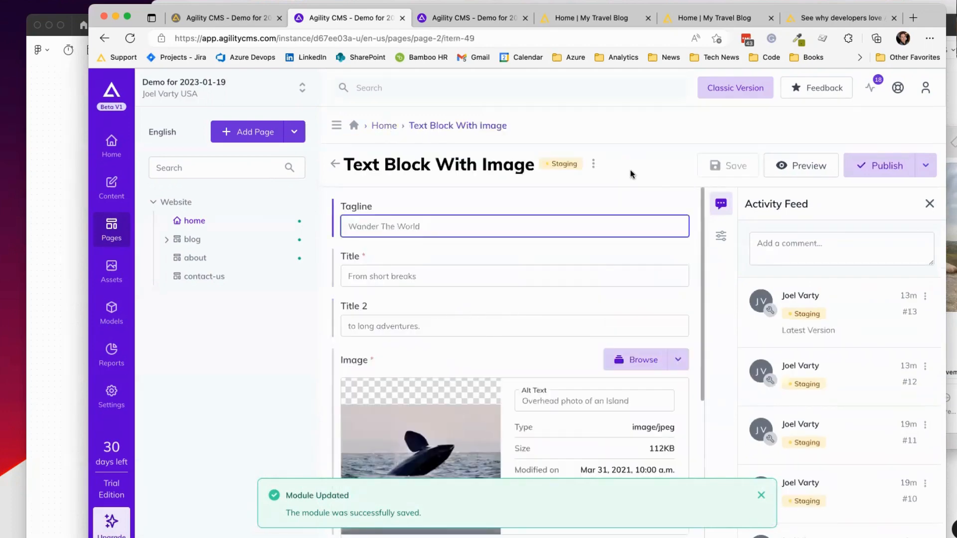
triple_click(426, 228)
key(super+c)
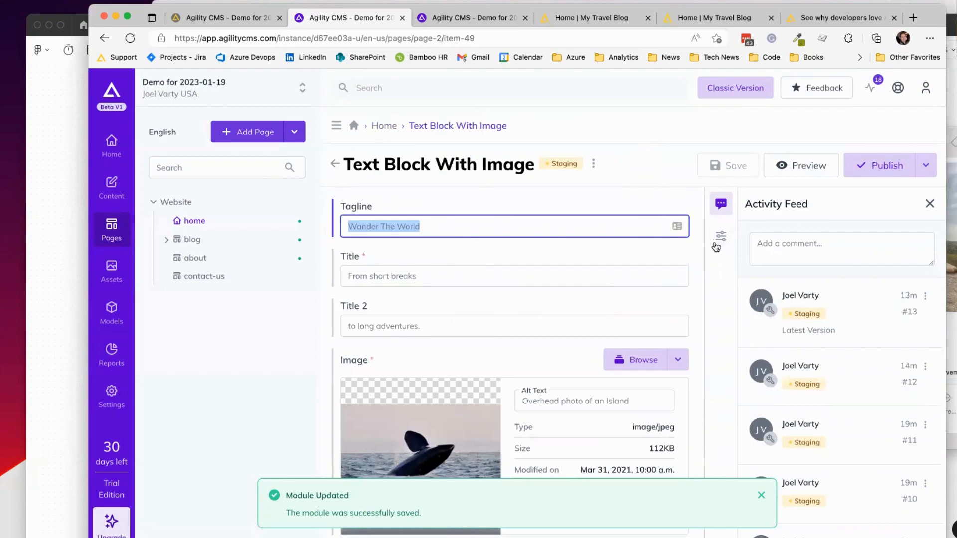
click(720, 238)
drag(842, 246, 726, 248)
key(super+v)
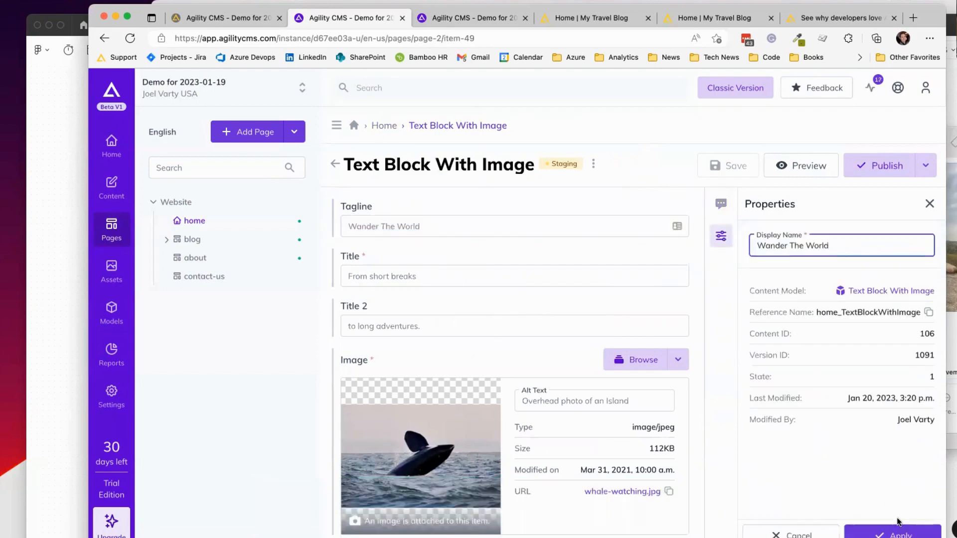
click(879, 533)
click(385, 127)
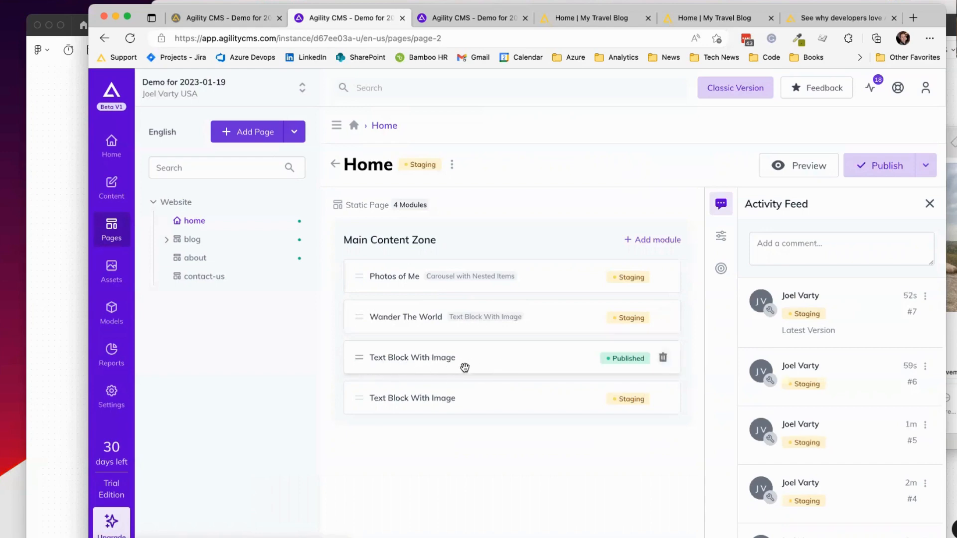
click(533, 275)
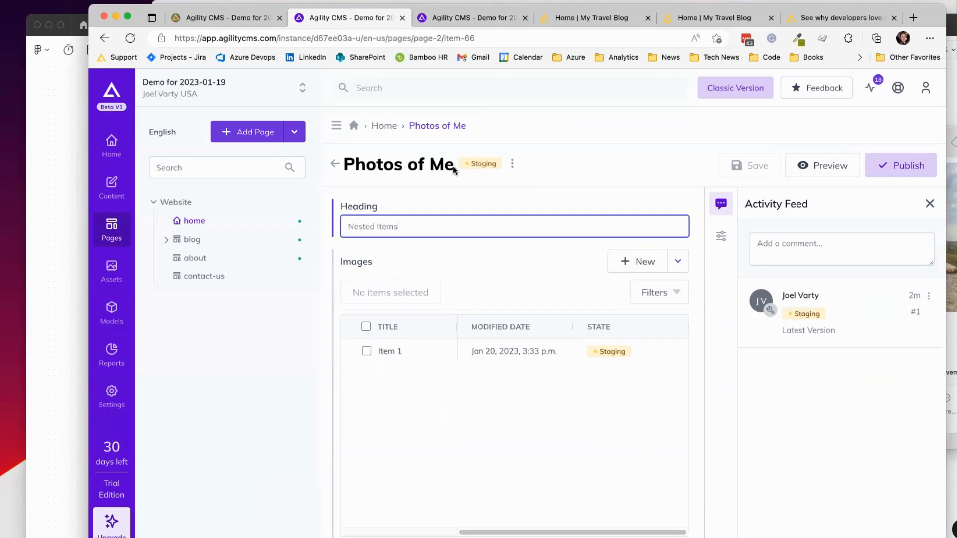
Step: View the Usage panel of the Carousel with Nested Items page module, then open the Carousel Item content model
click(387, 126)
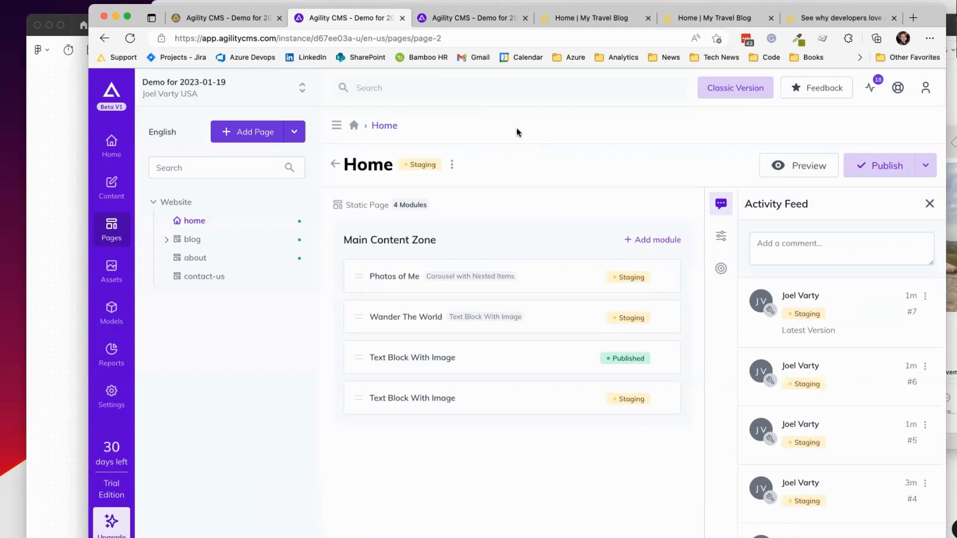
click(447, 19)
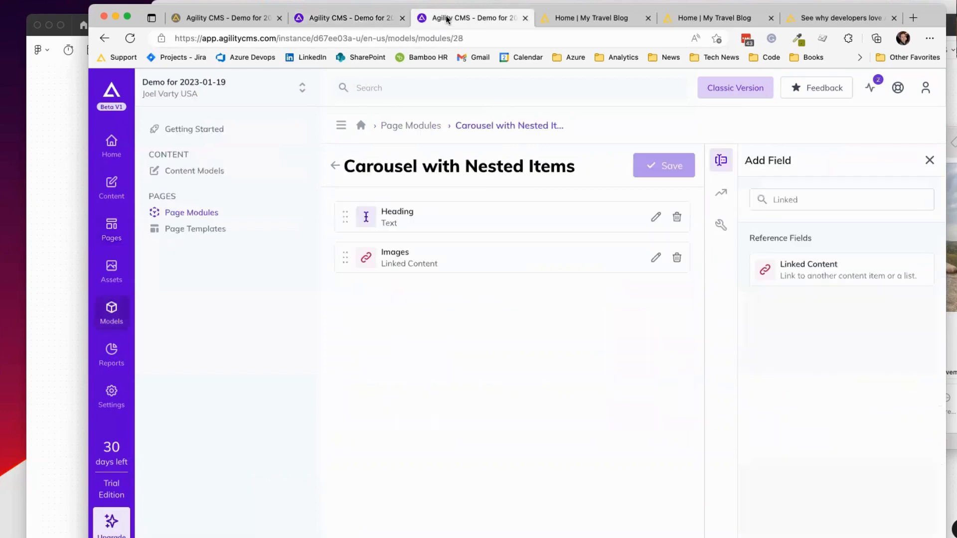
click(406, 128)
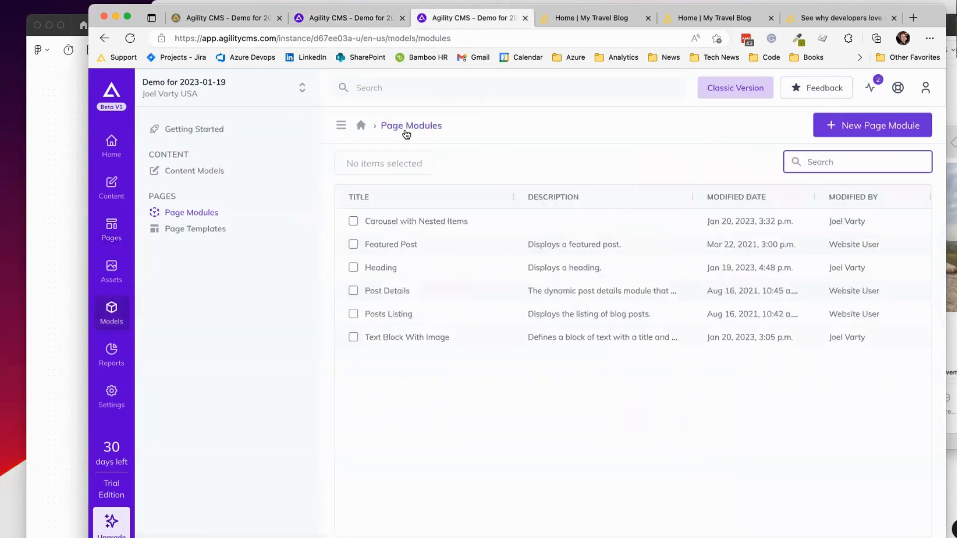
click(390, 221)
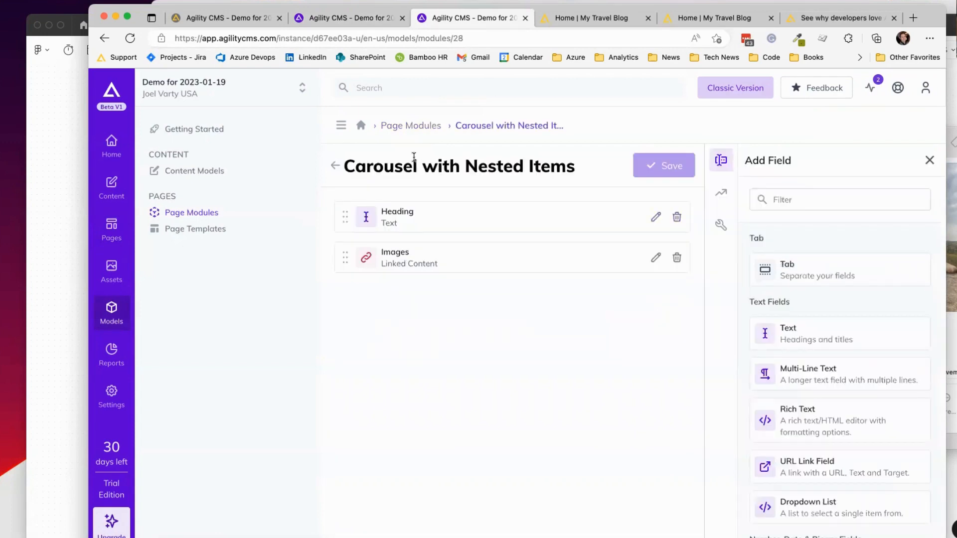
click(723, 195)
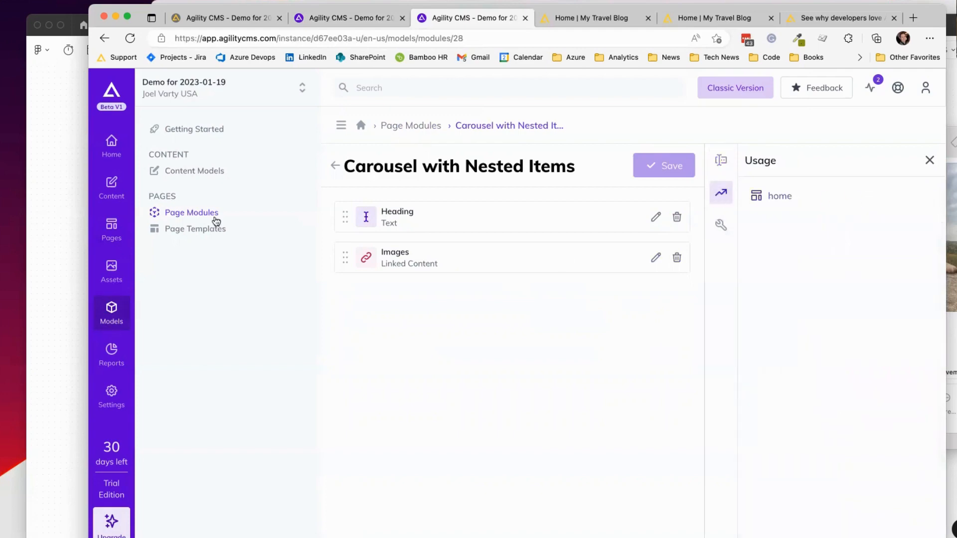
click(188, 175)
click(381, 219)
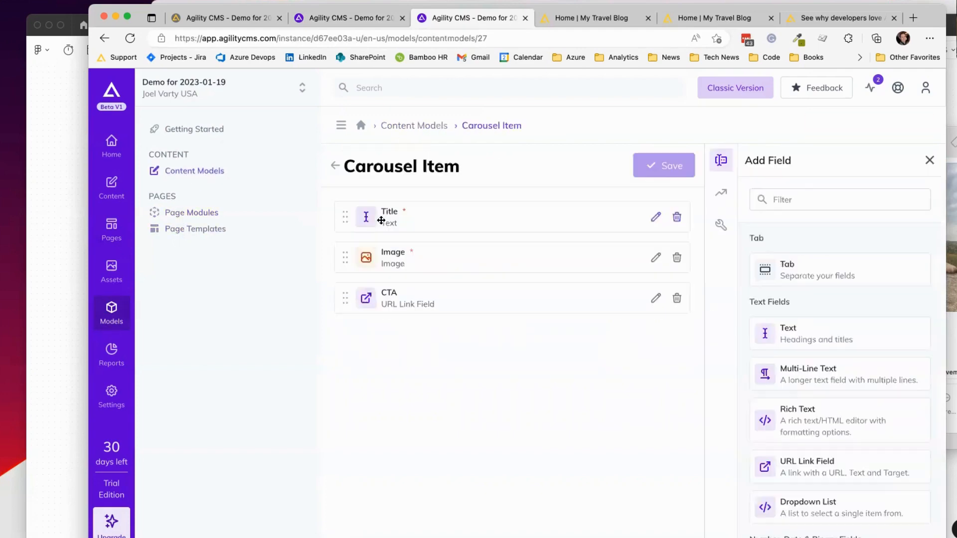
Step: Create an ungrouped Carousel Item container named 'Carousels 1'
click(720, 193)
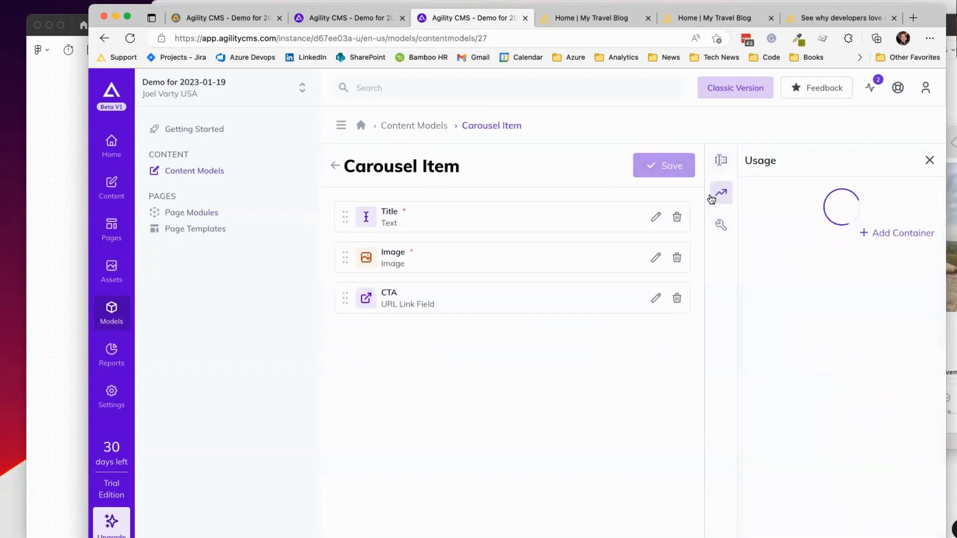
click(892, 199)
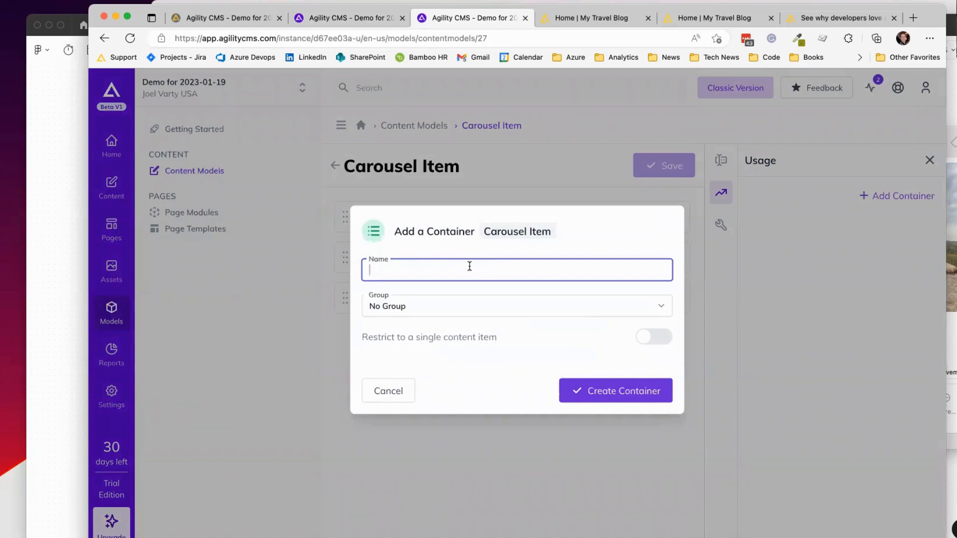
text(Carousels 1)
click(476, 298)
click(509, 306)
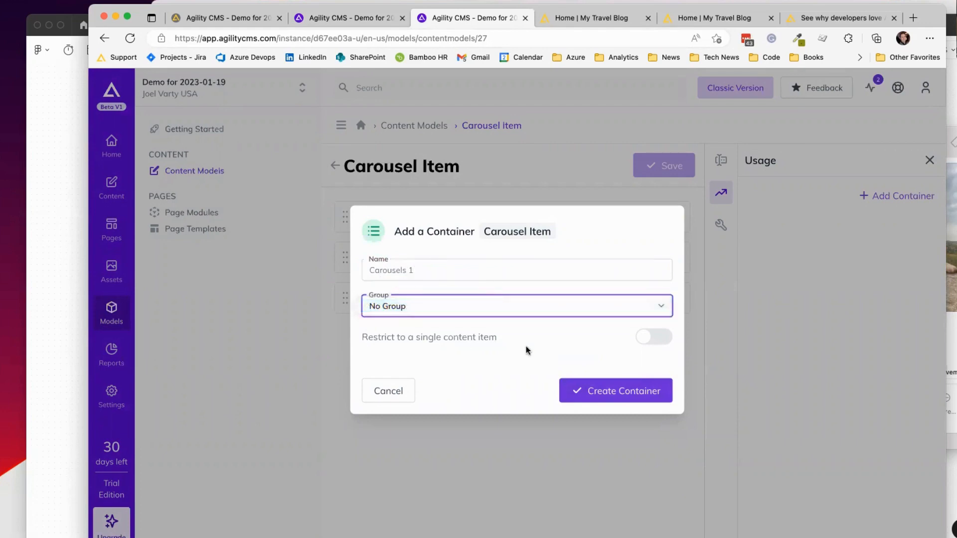
click(638, 390)
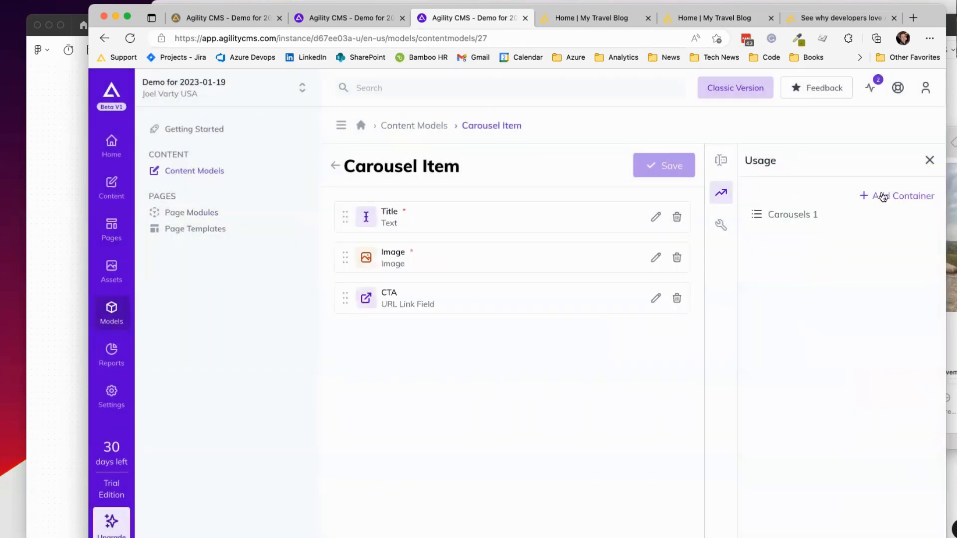
Step: Create a second Carousel Item container named 'Carousels 2'
click(882, 197)
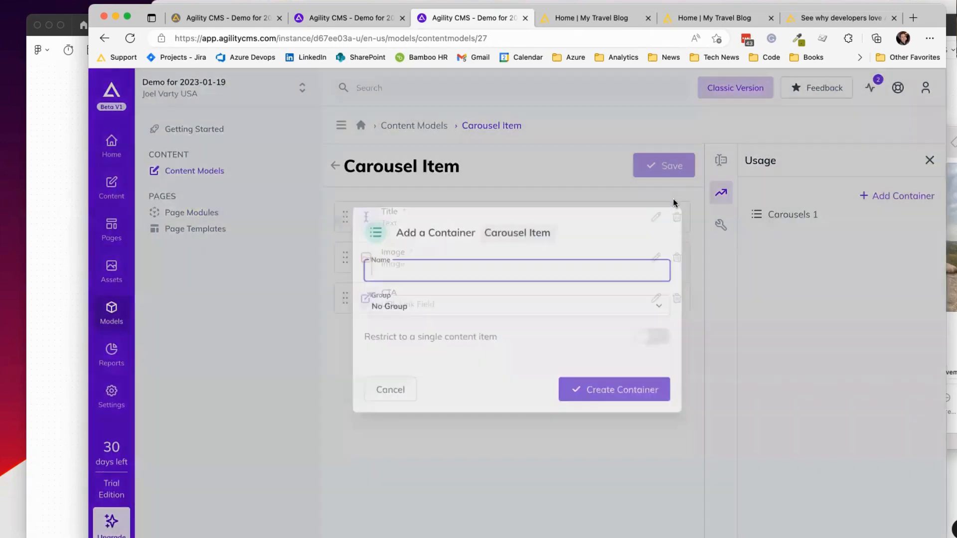
text(Care)
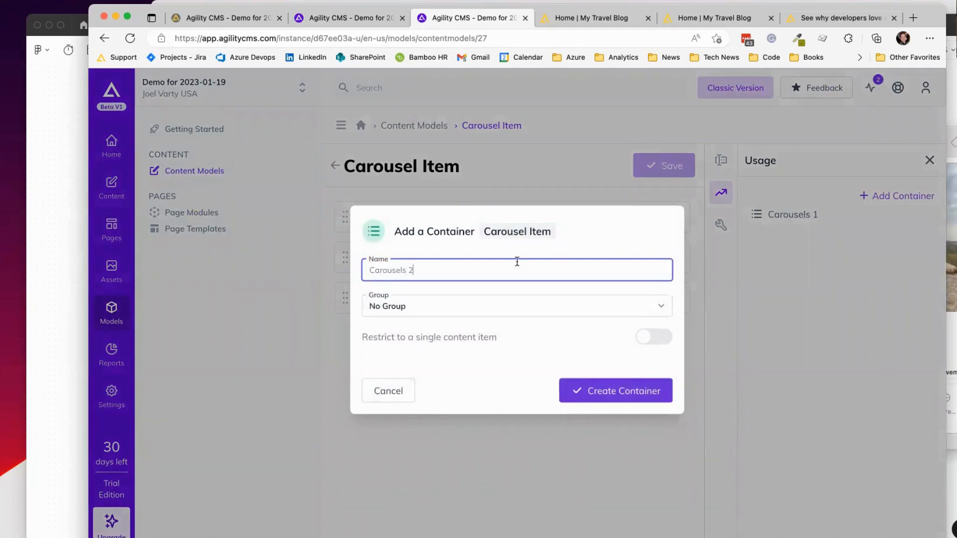
click(604, 391)
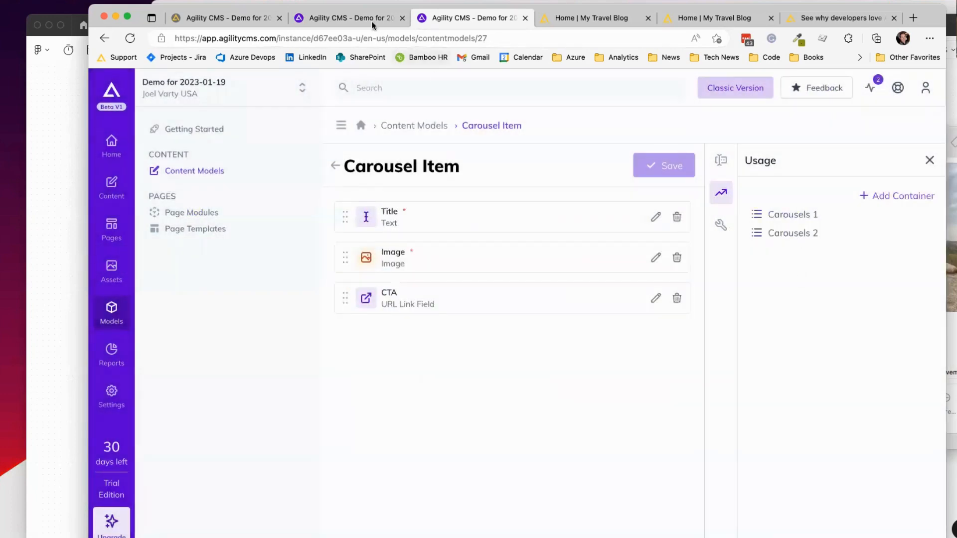
click(372, 20)
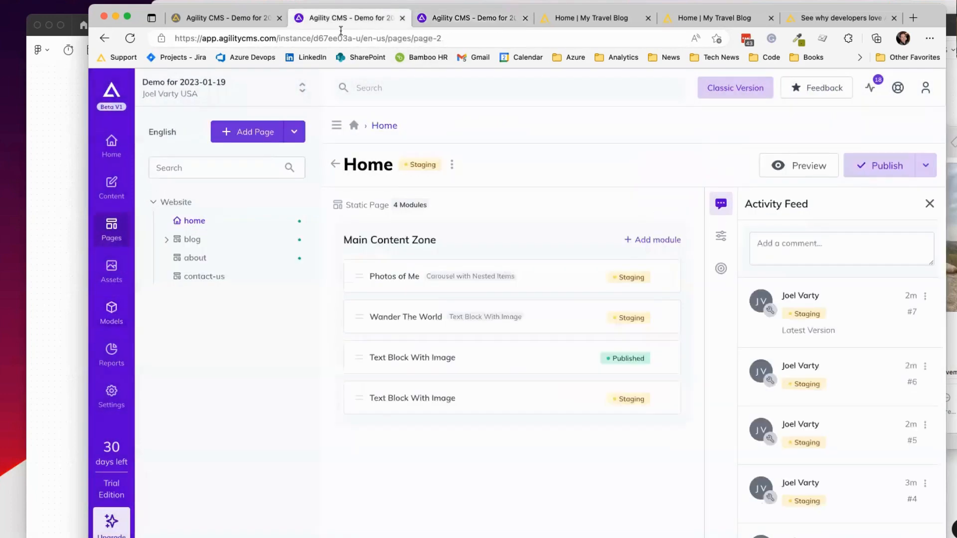
Step: Create a new content group named 'Carousels'
click(111, 189)
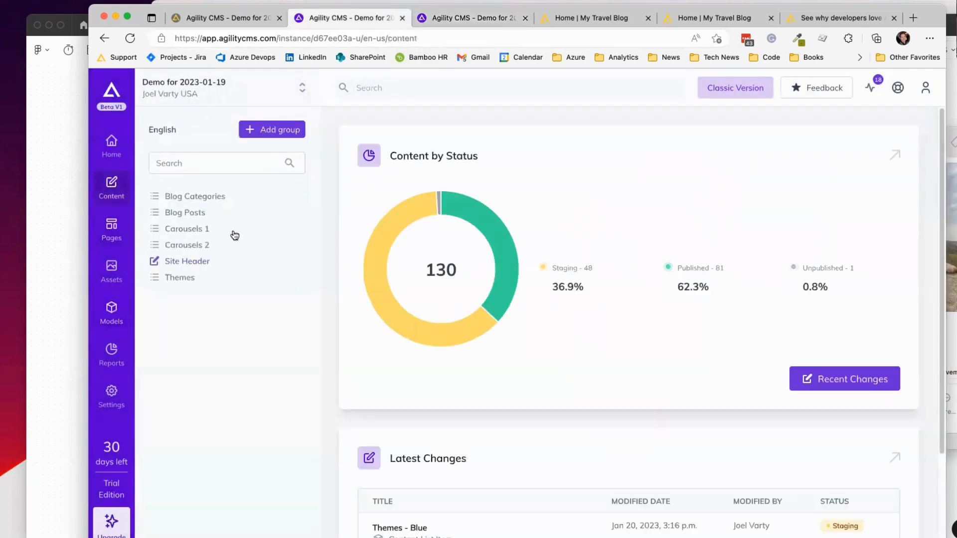
click(269, 130)
text(Carousels)
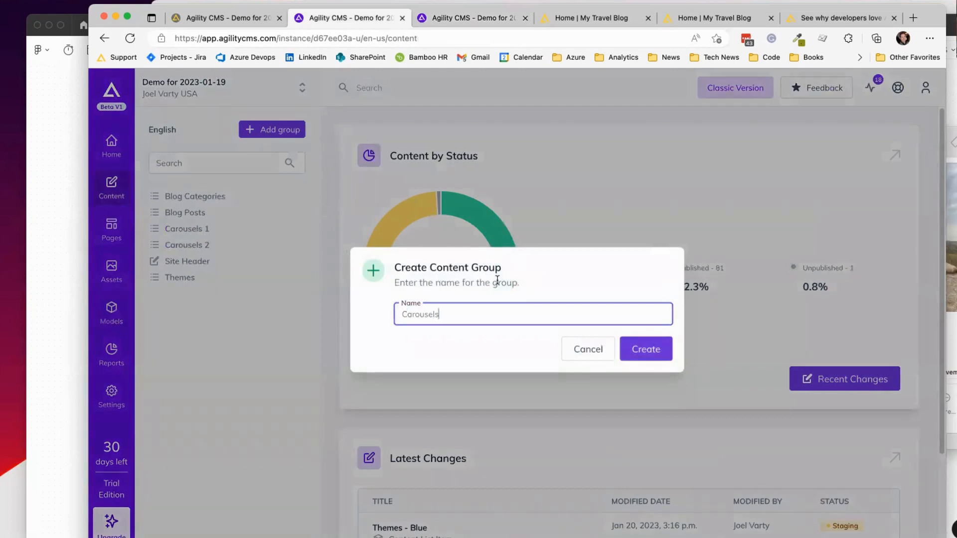
click(646, 349)
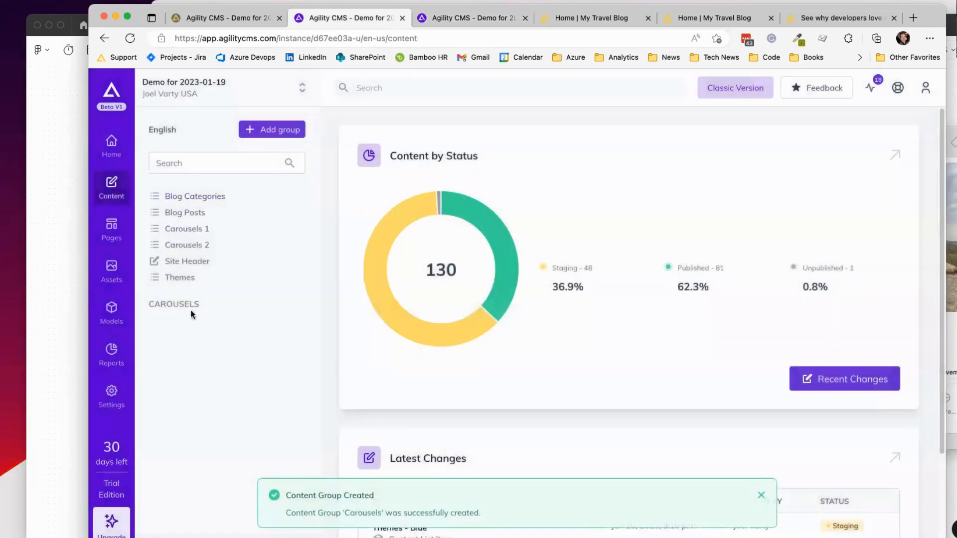
Step: Set the Group to Carousels for both the Carousels 1 and Carousels 2 lists
click(189, 229)
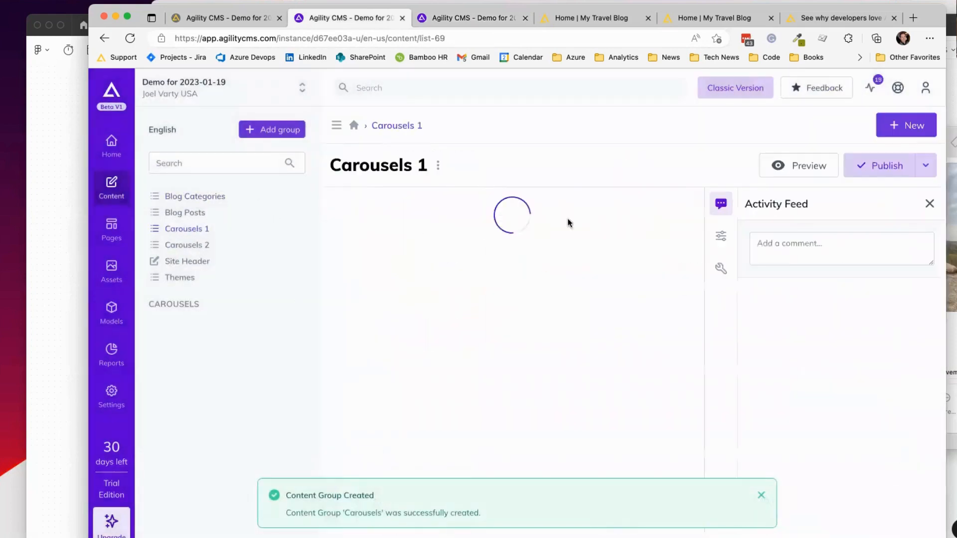
click(722, 237)
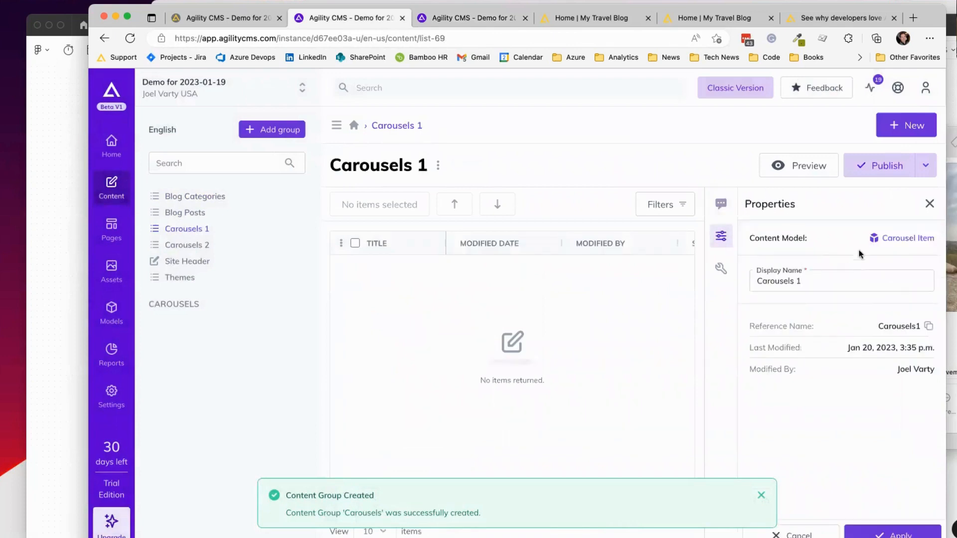
click(720, 268)
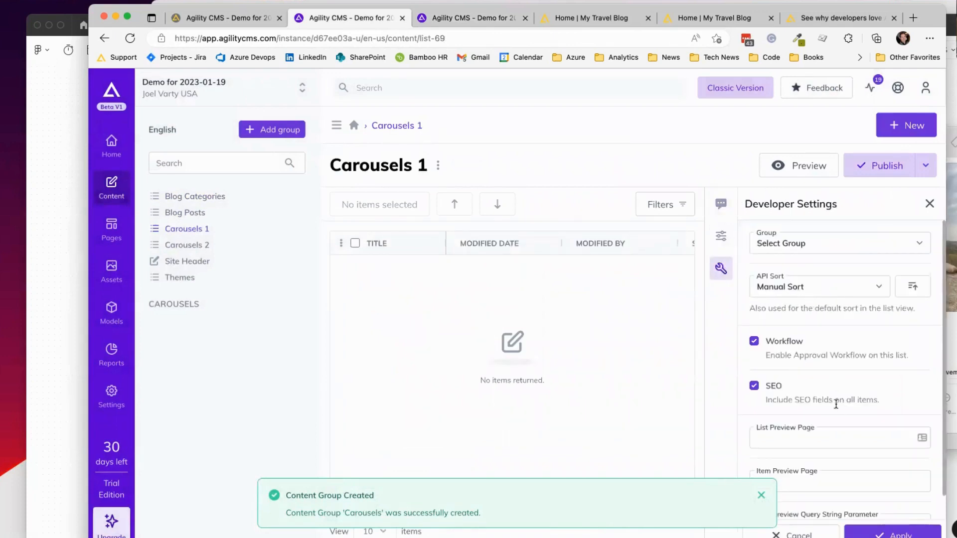
click(838, 243)
click(835, 253)
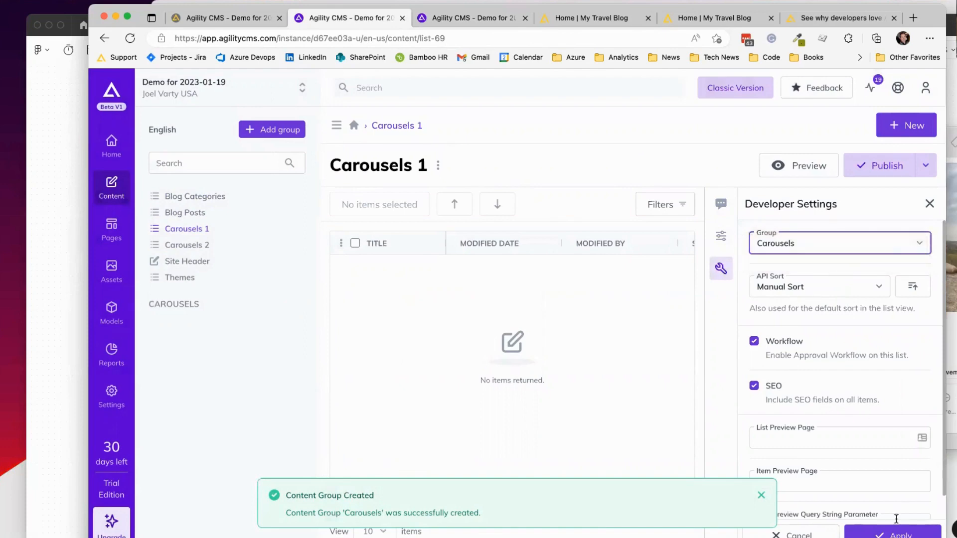
click(896, 532)
click(187, 228)
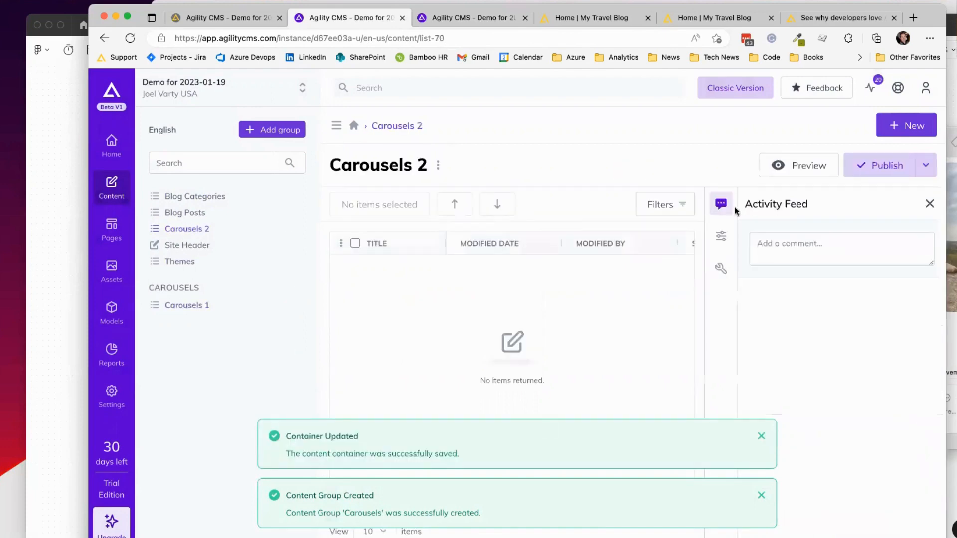
click(720, 268)
click(817, 242)
click(815, 260)
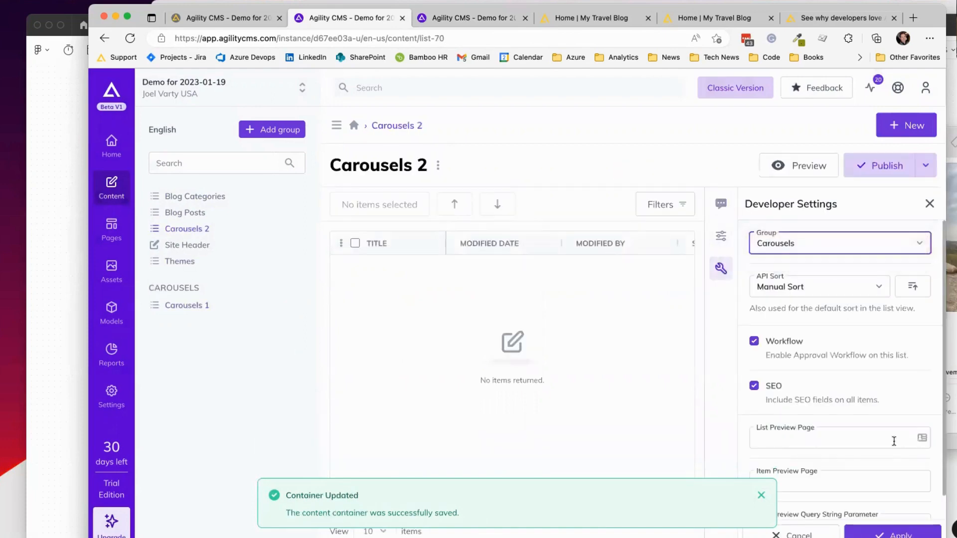
click(892, 532)
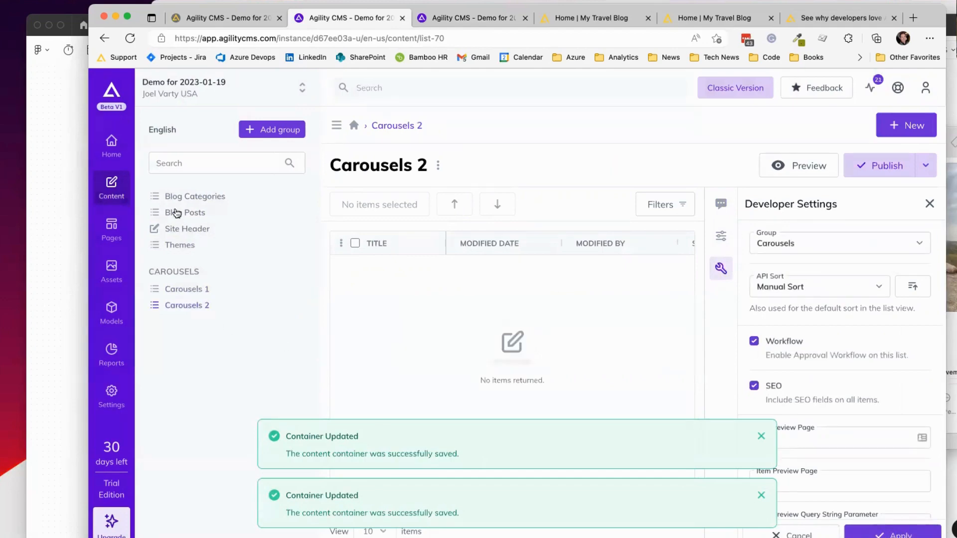
Step: Create a new content group named 'Blog'
click(271, 129)
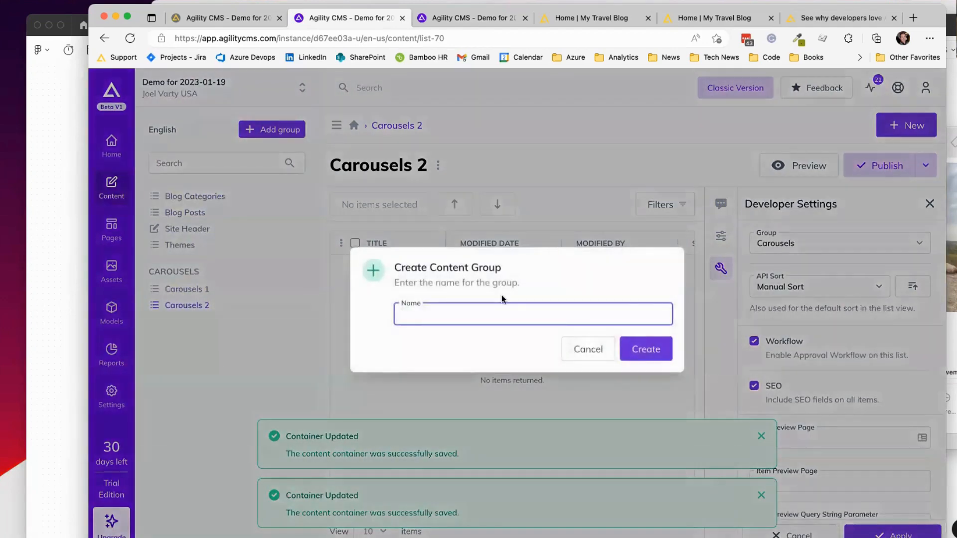
text(Blog)
click(653, 349)
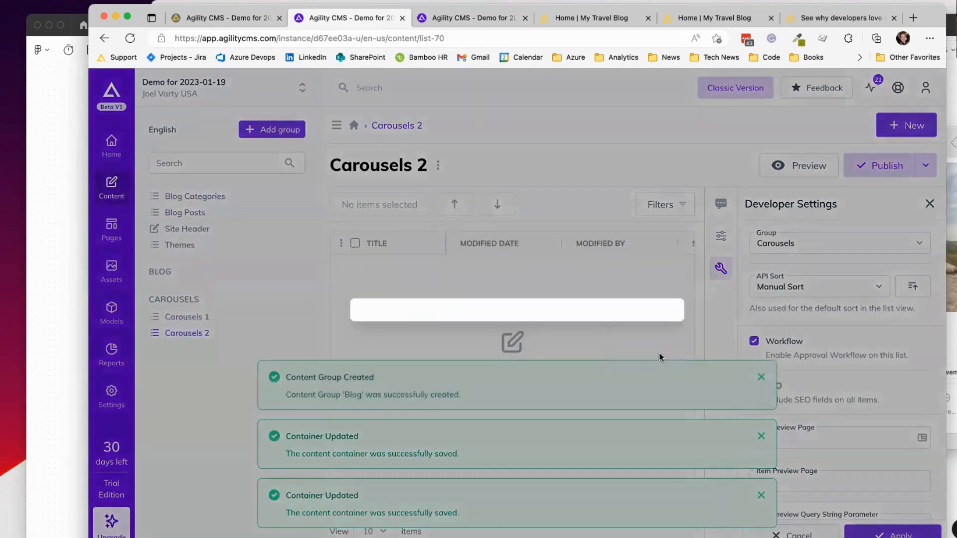
Step: Set the Group to Blog for both the Blog Categories and Blog Posts lists
click(195, 196)
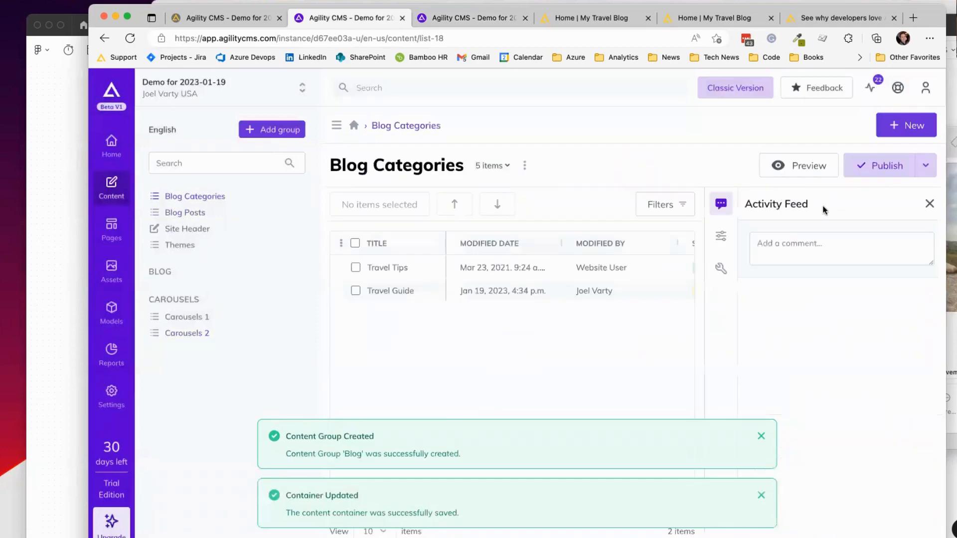
click(721, 269)
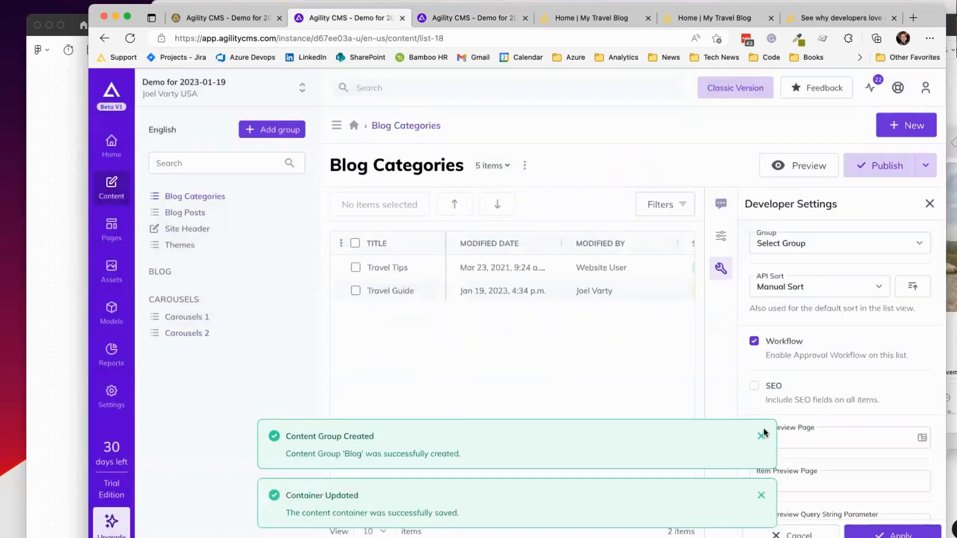
click(820, 243)
click(814, 265)
click(892, 532)
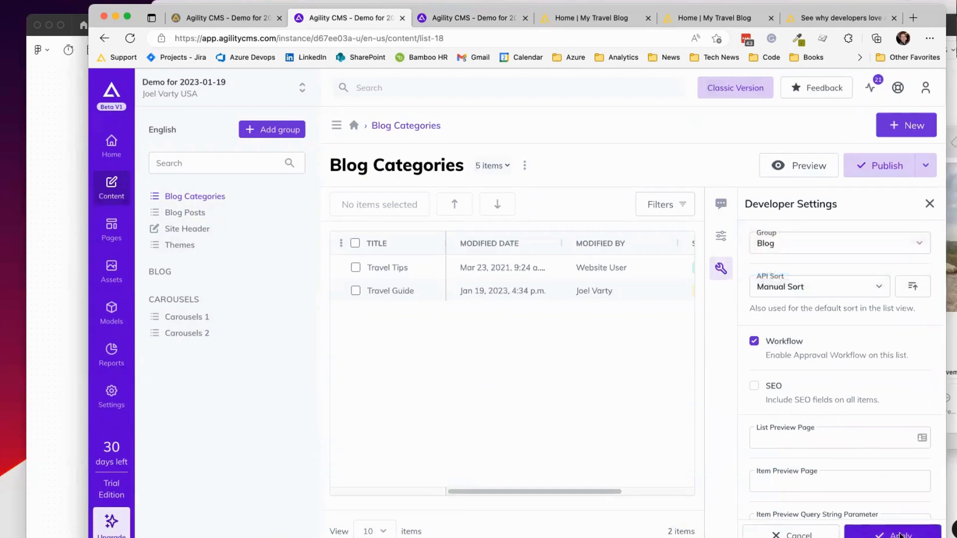
click(195, 198)
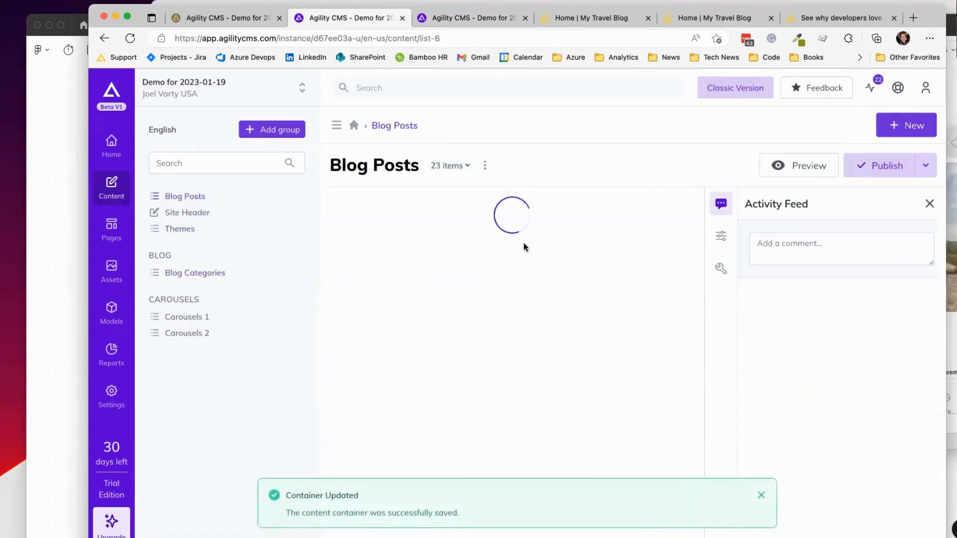
click(754, 252)
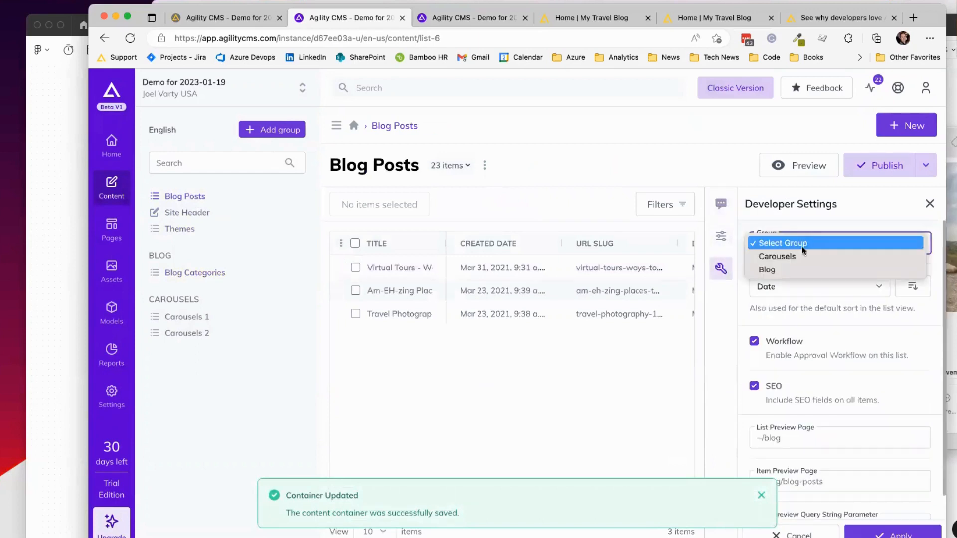
click(794, 260)
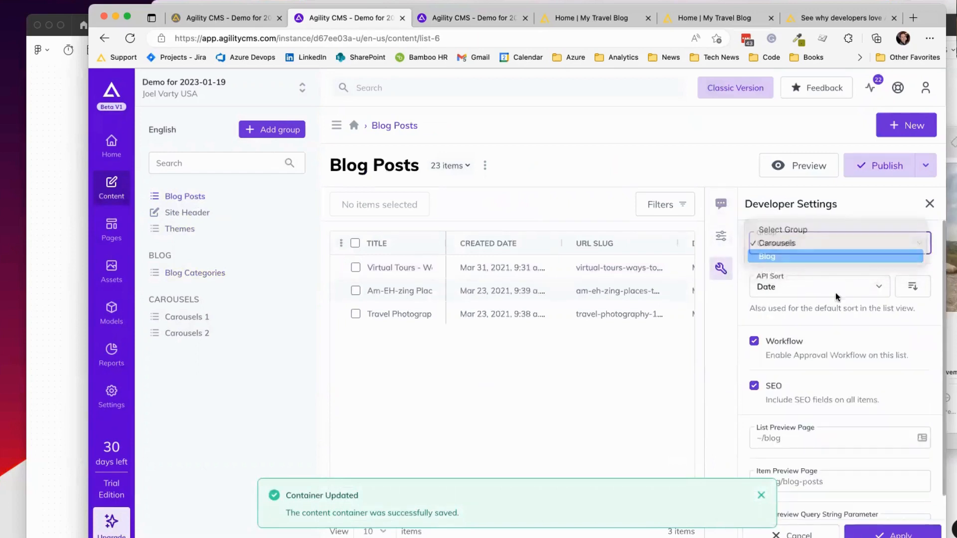
click(892, 532)
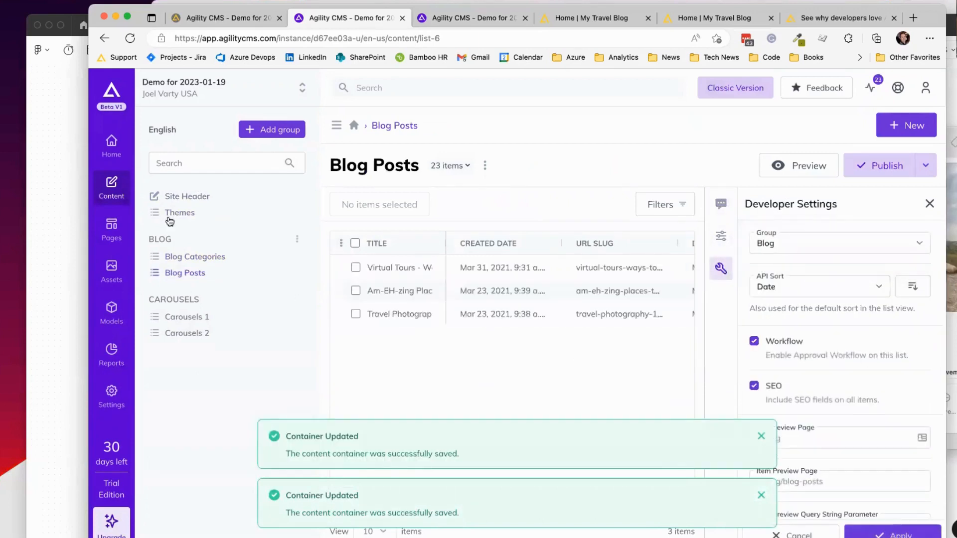
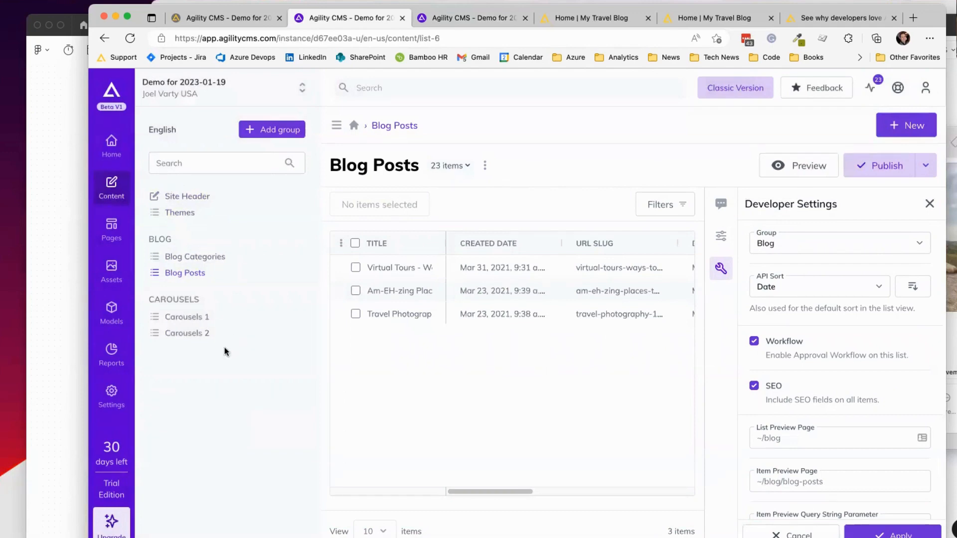
Step: Open the Carousels 1 content list under CAROUSELS, which is still empty
click(212, 321)
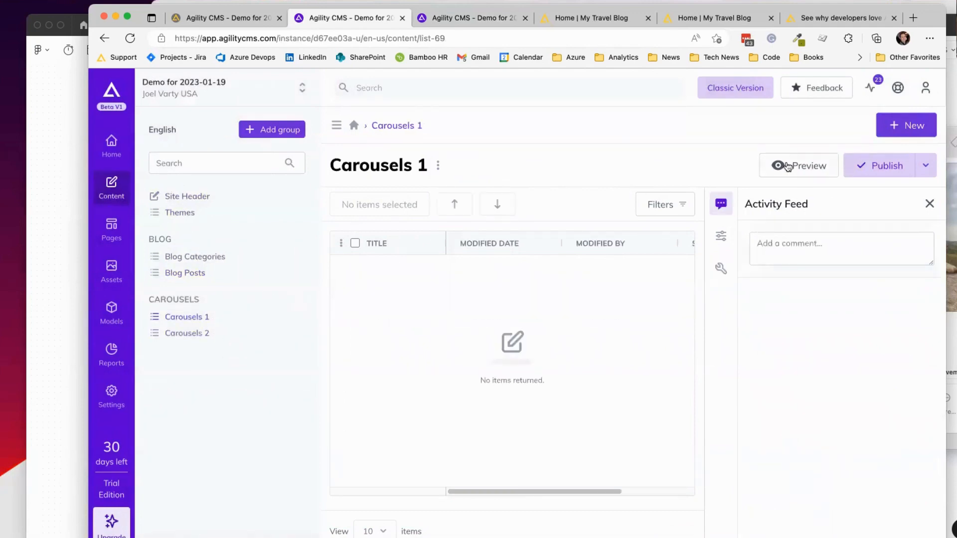
Step: Add a Carousels 1 item titled AAAA with the IMG_0473 copy.jpeg photo and save it
click(904, 125)
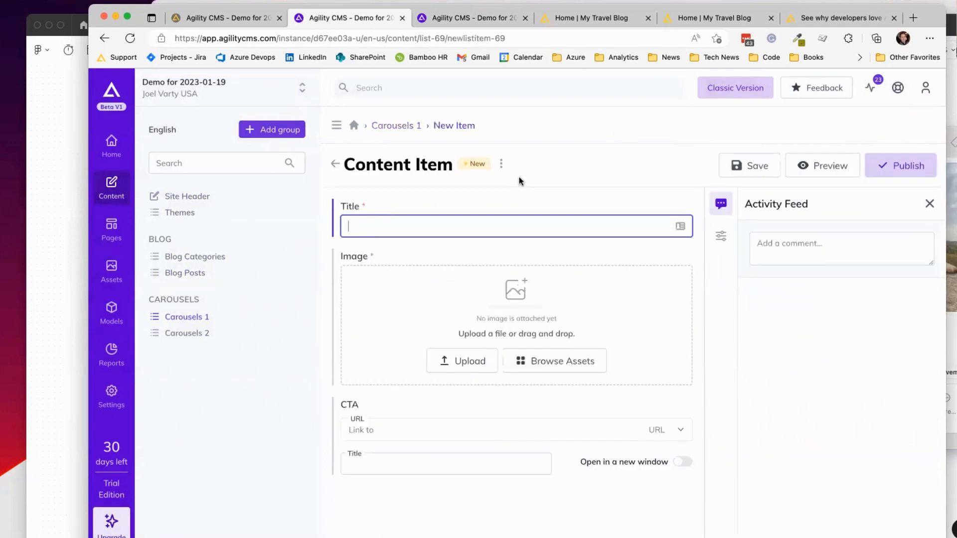
text(AAAA)
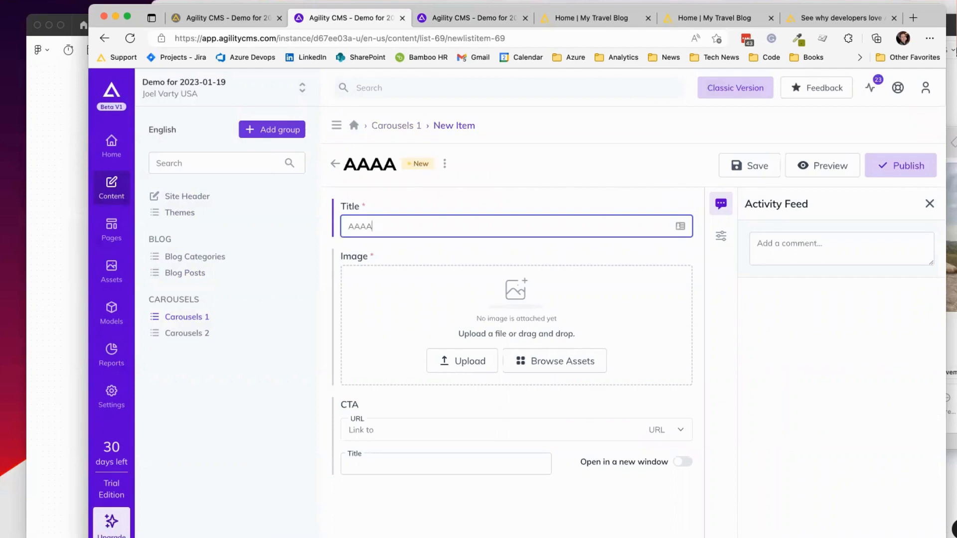
click(269, 536)
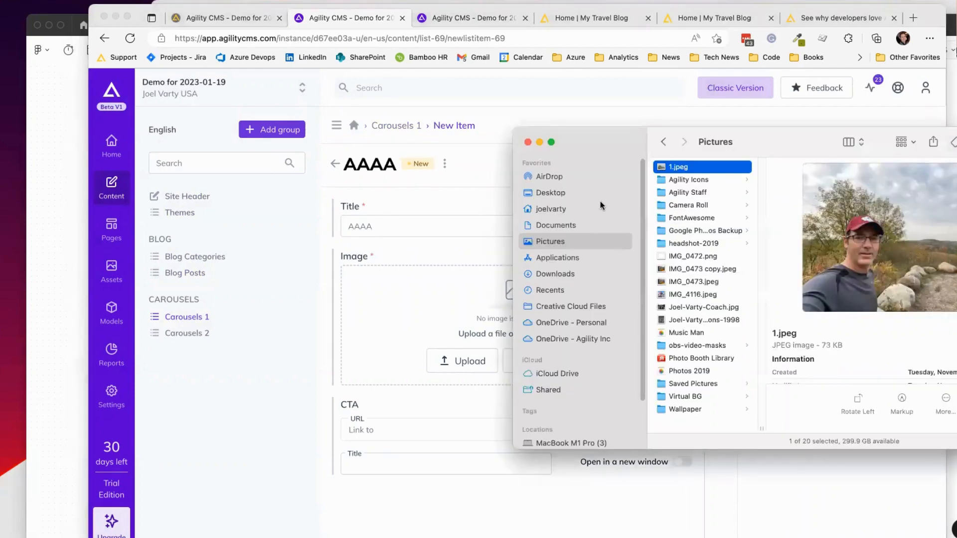
click(696, 269)
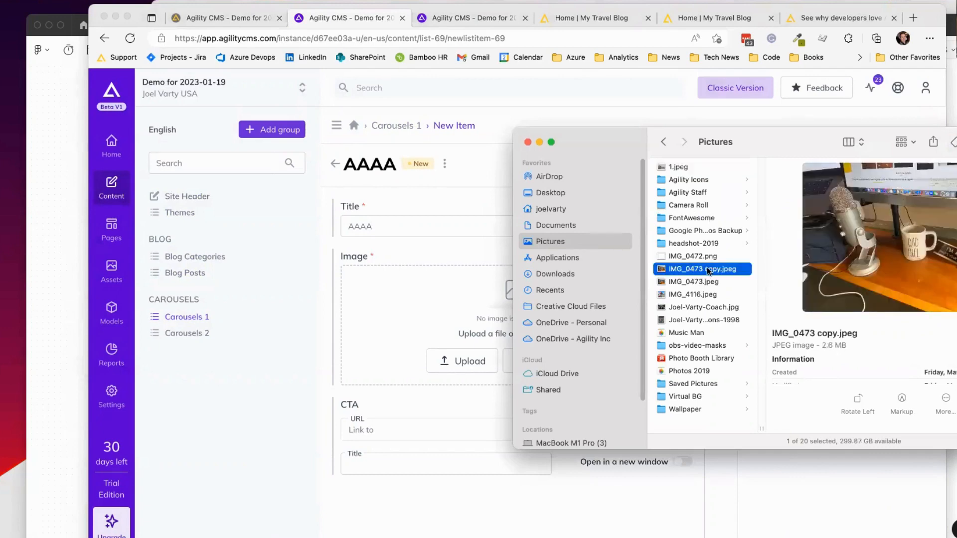
drag(697, 269, 431, 295)
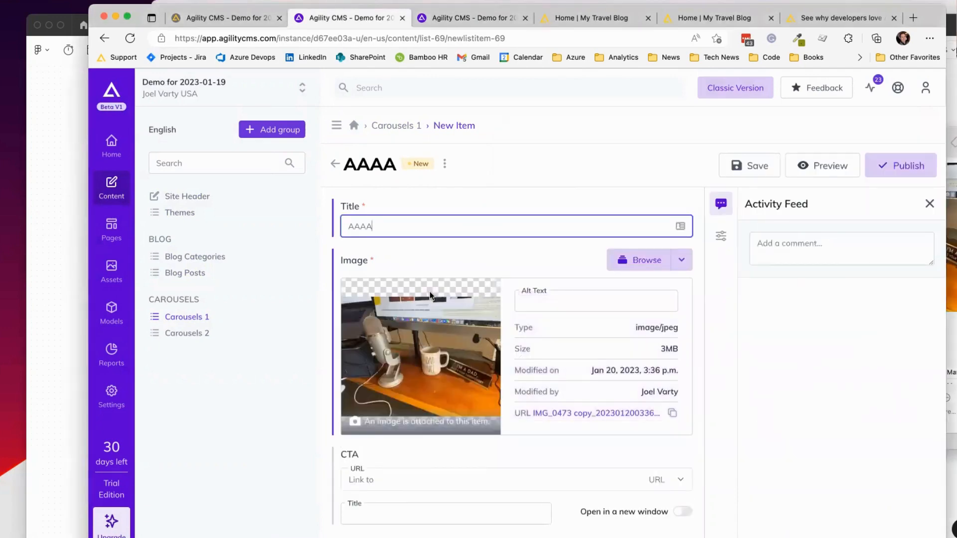
click(737, 163)
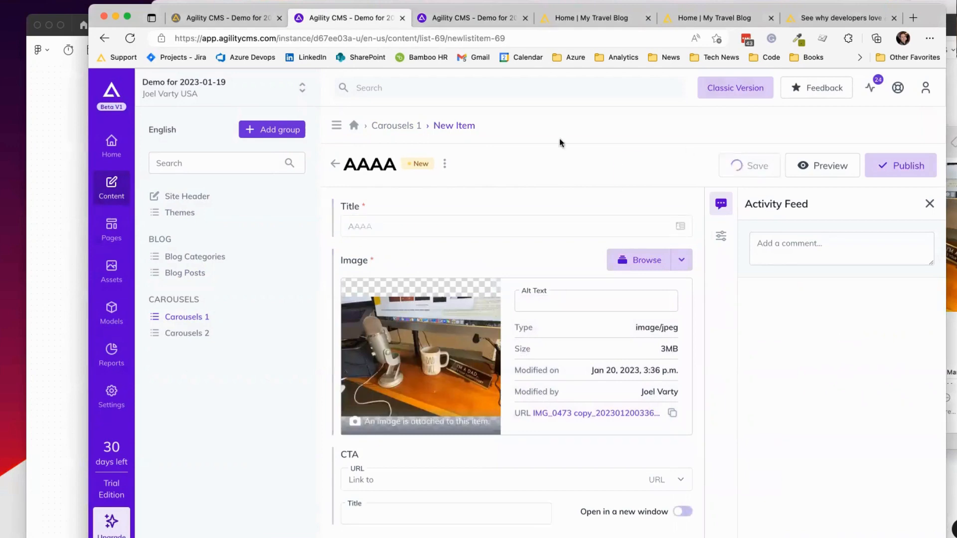
click(398, 126)
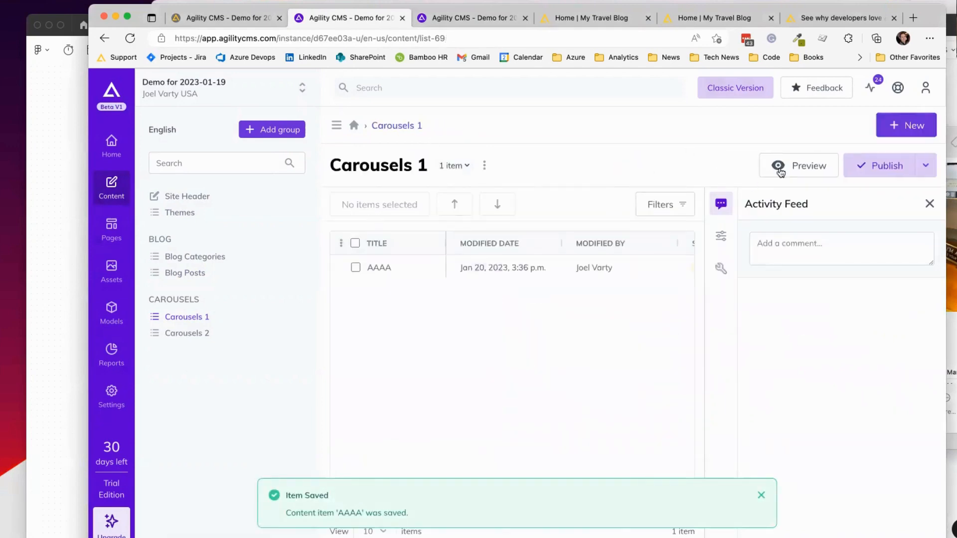
Step: Add a second item titled BBB with the IMG_4116.jpeg photo and save it
click(911, 128)
text(BBB)
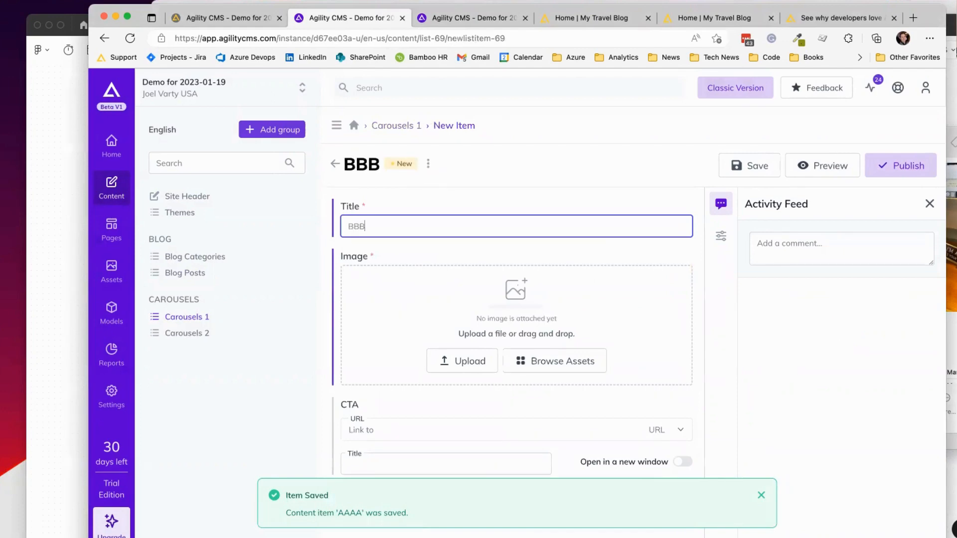
key(super+Tab)
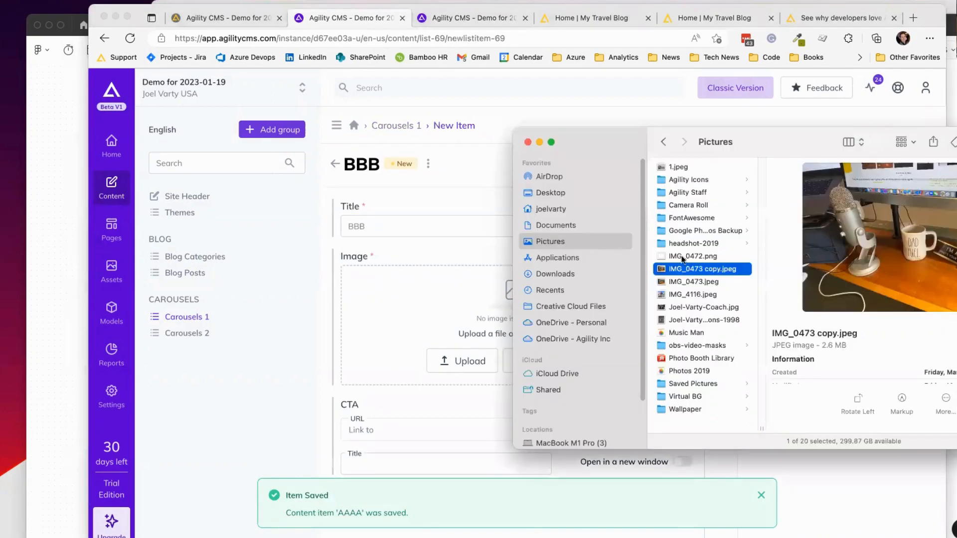
click(693, 283)
drag(695, 293, 503, 305)
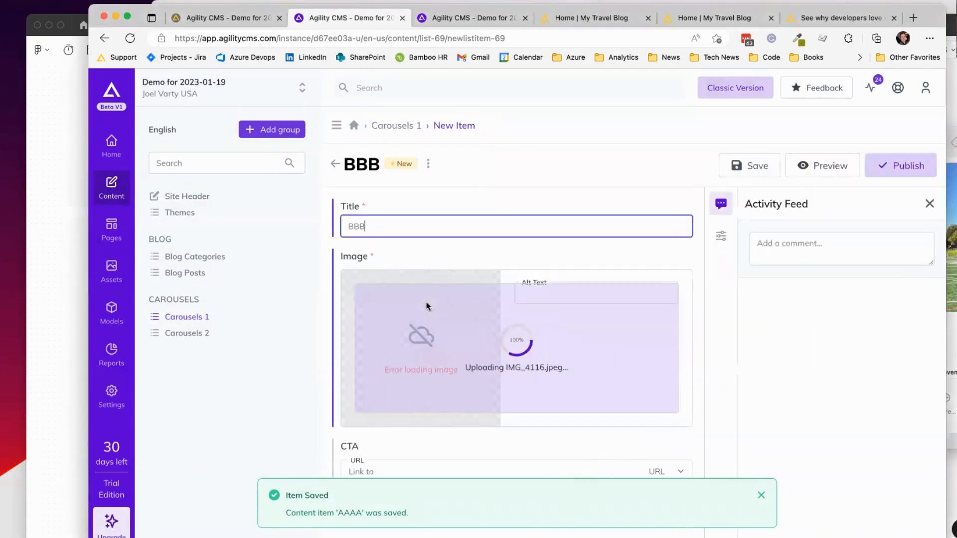
key(super+s)
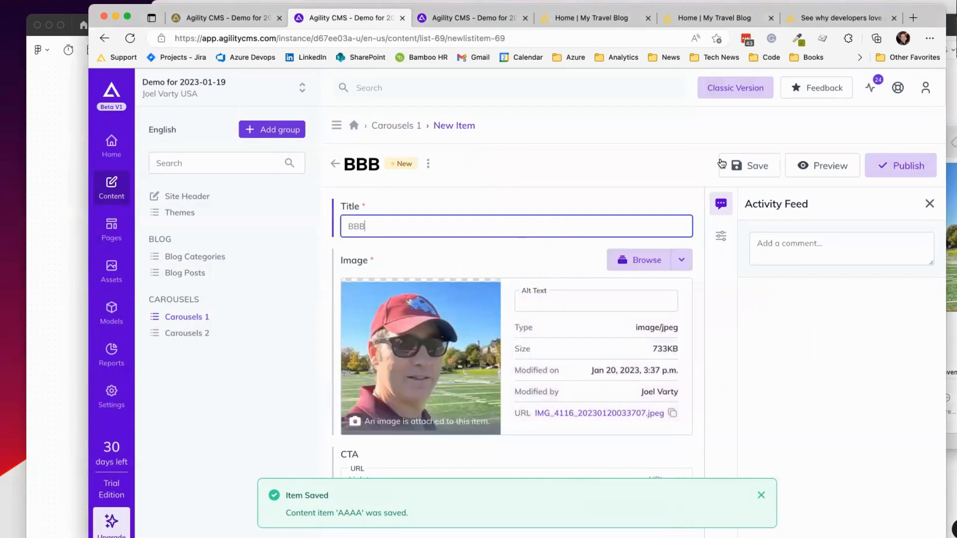
click(394, 126)
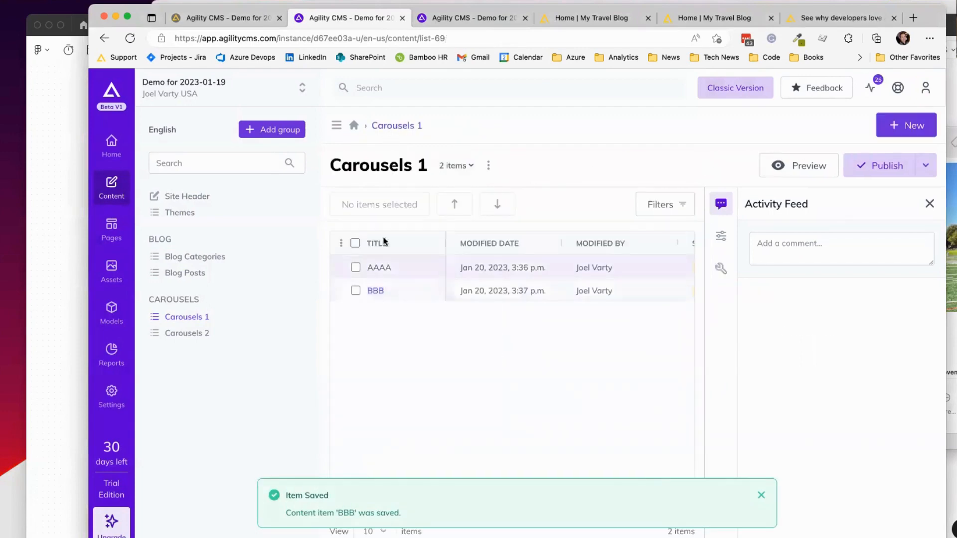
click(54, 210)
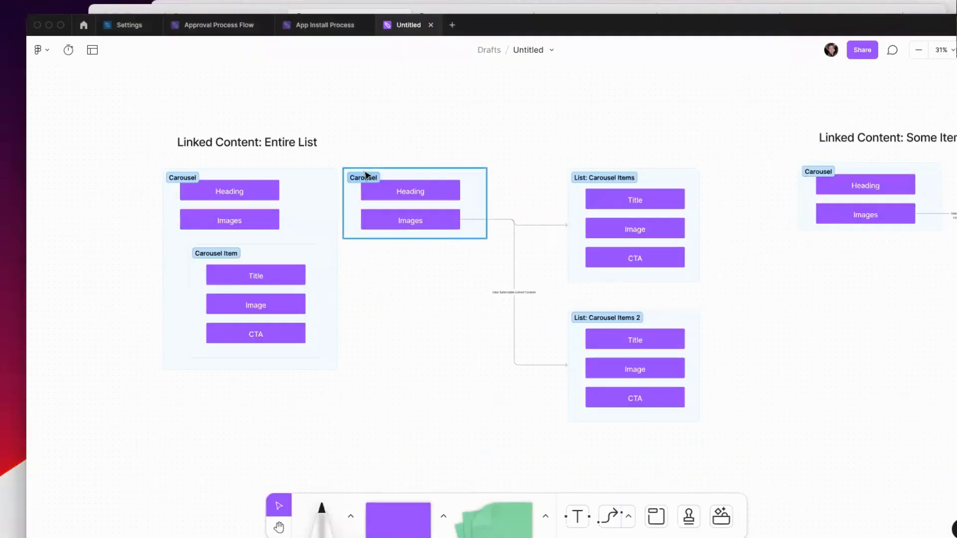
Step: Inspect the Carousel frames, their connector and the List: Carousel Items frame in the FigJam diagram
click(548, 225)
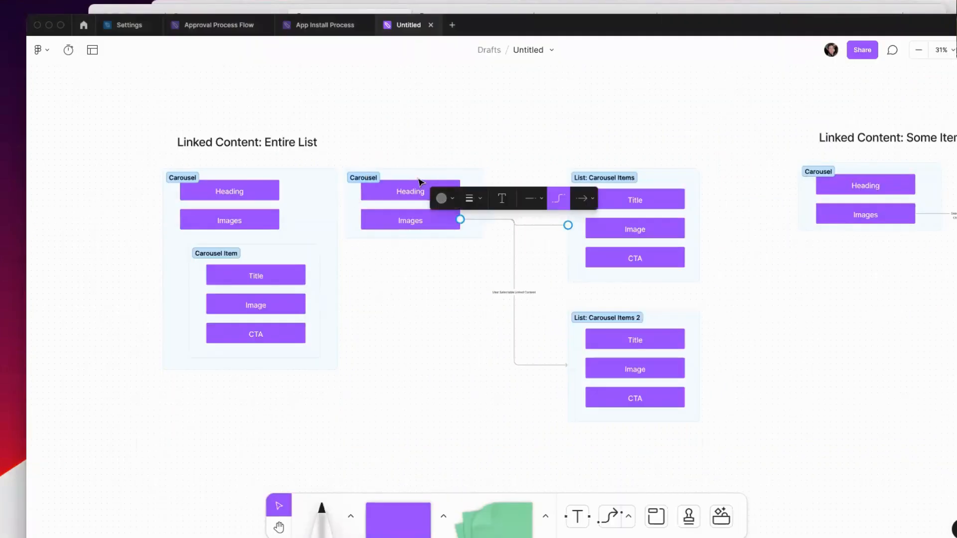
click(401, 169)
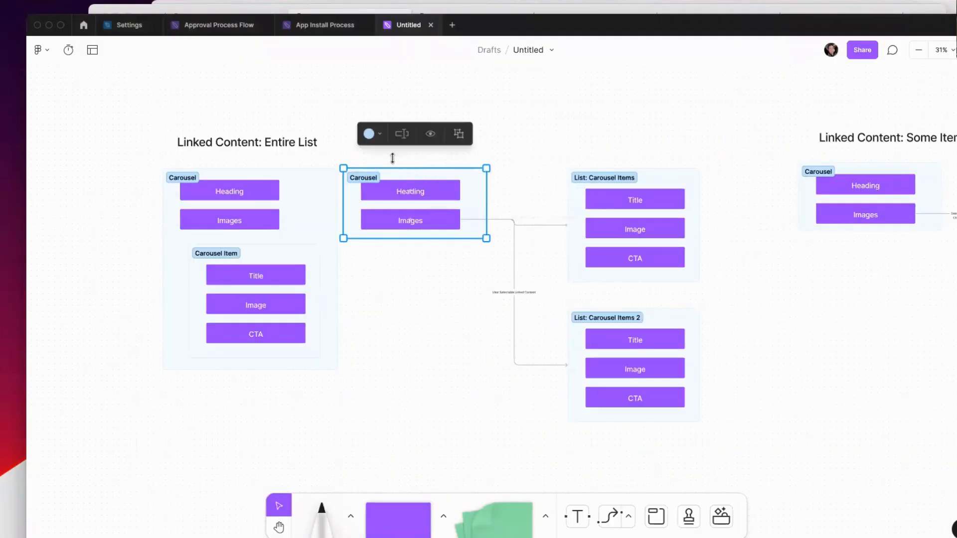
click(692, 177)
key(super+Tab)
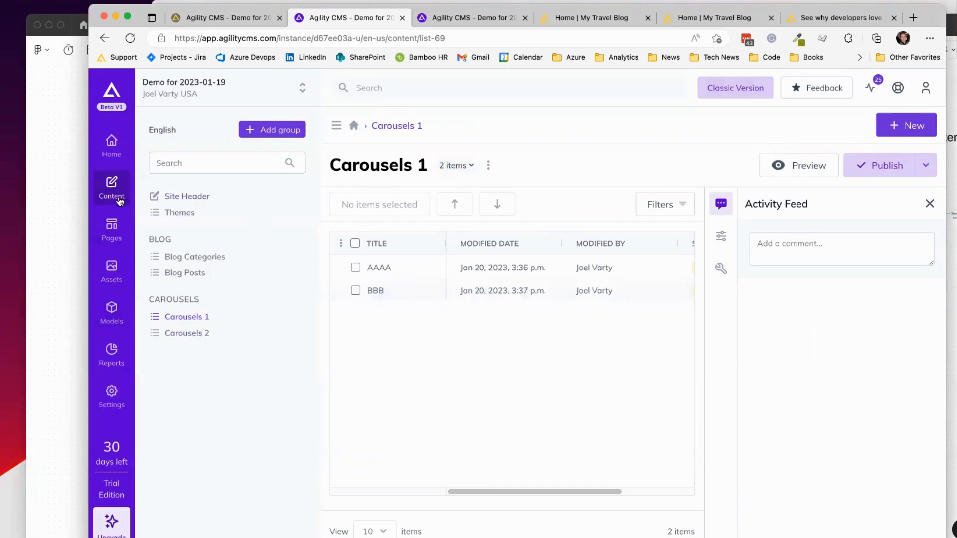
Step: Add a new page module named 'Carousel With Shared List' under Models > Page Modules
click(113, 314)
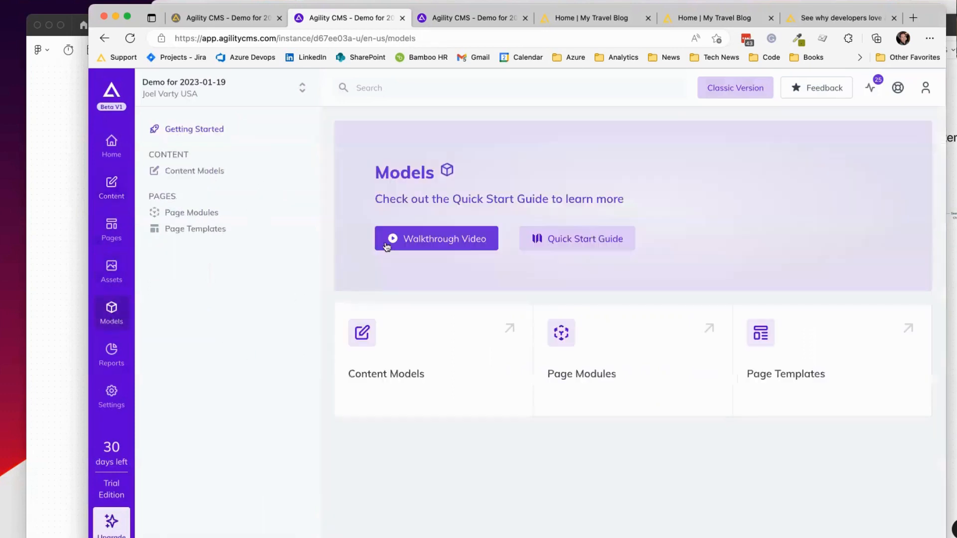
click(213, 217)
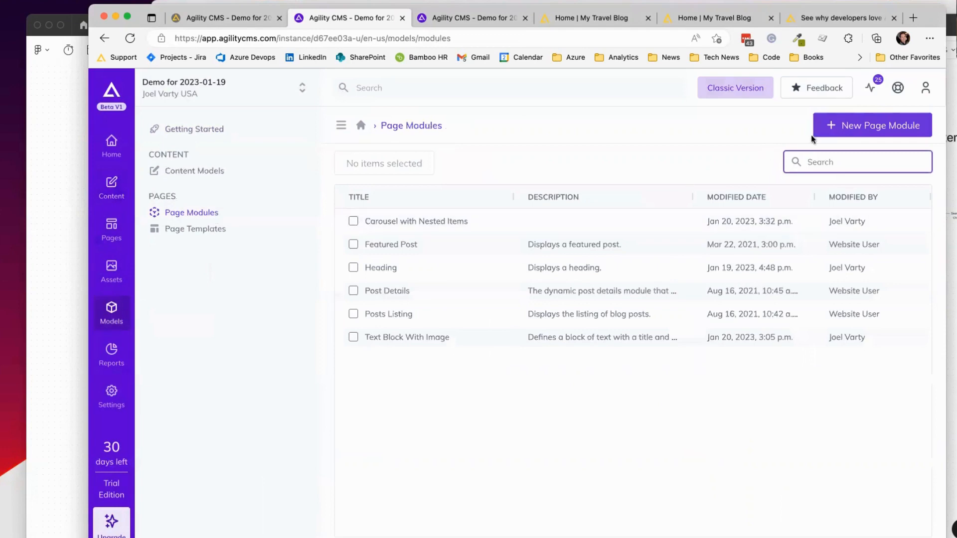
click(849, 131)
text(Carousel With Shared List)
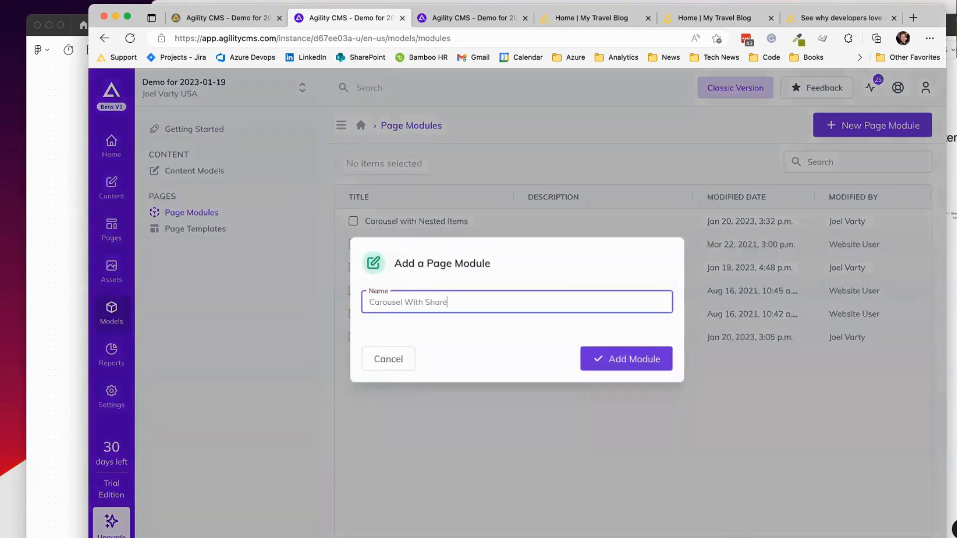
click(615, 358)
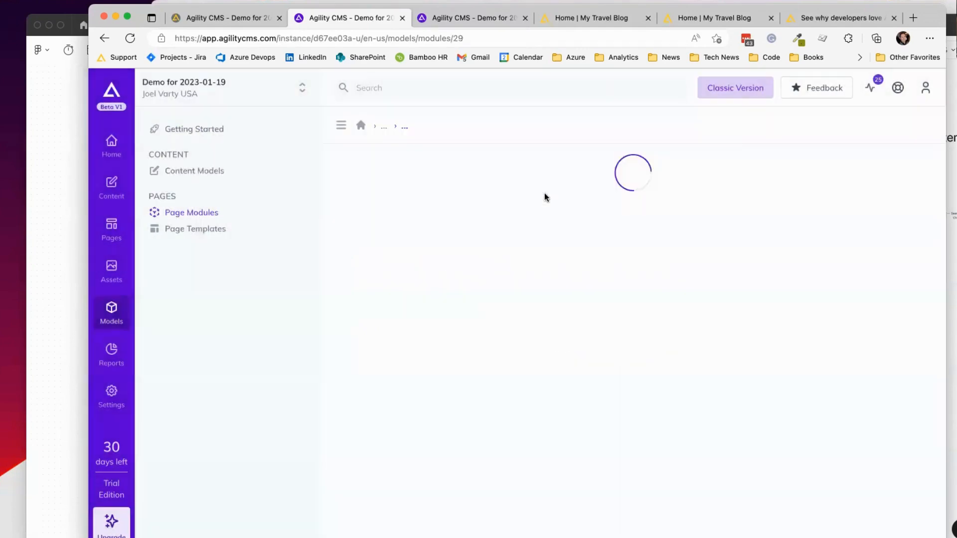
Step: Add a text field named Heading to the new module
drag(793, 325, 530, 286)
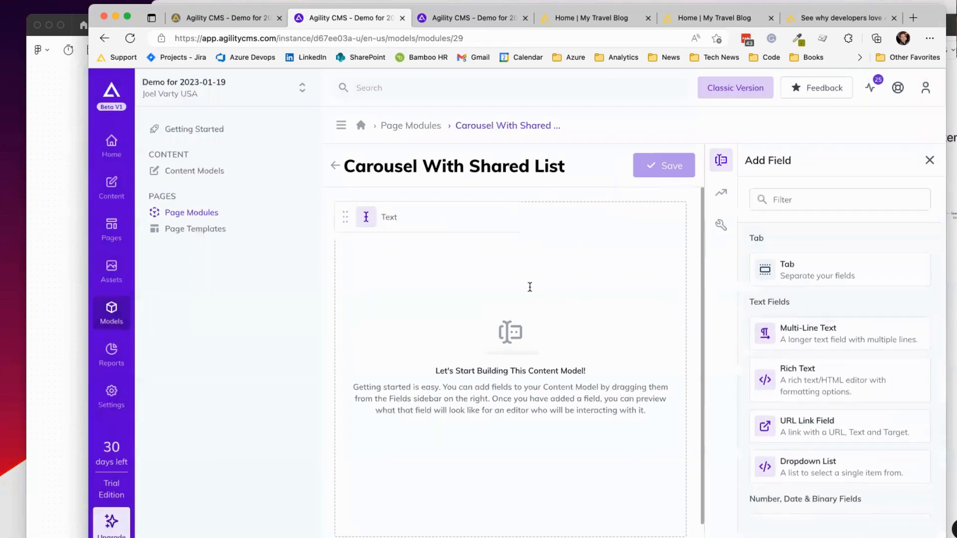
text(Heading)
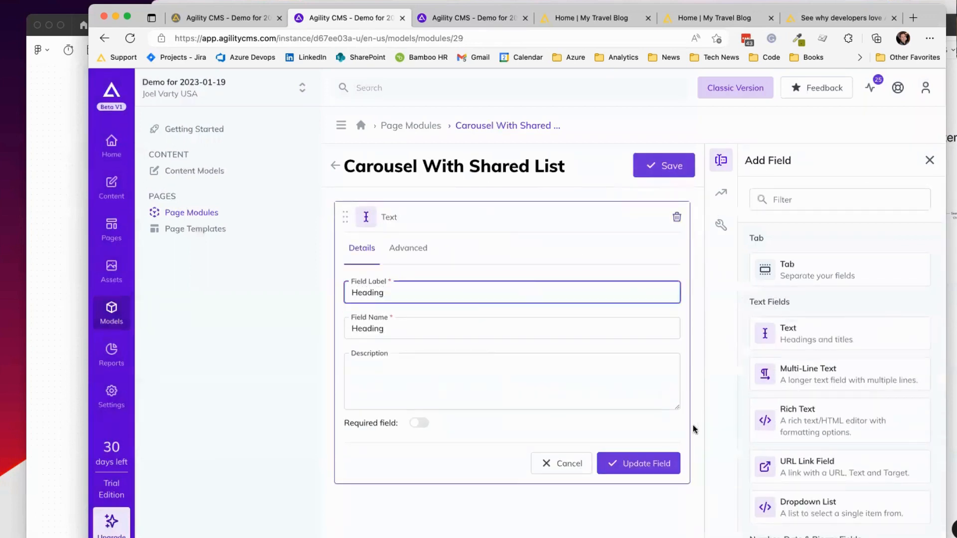
click(642, 463)
Step: Filter the field types for 'Link' and add a Linked Content field below Heading
click(797, 199)
text(kub)
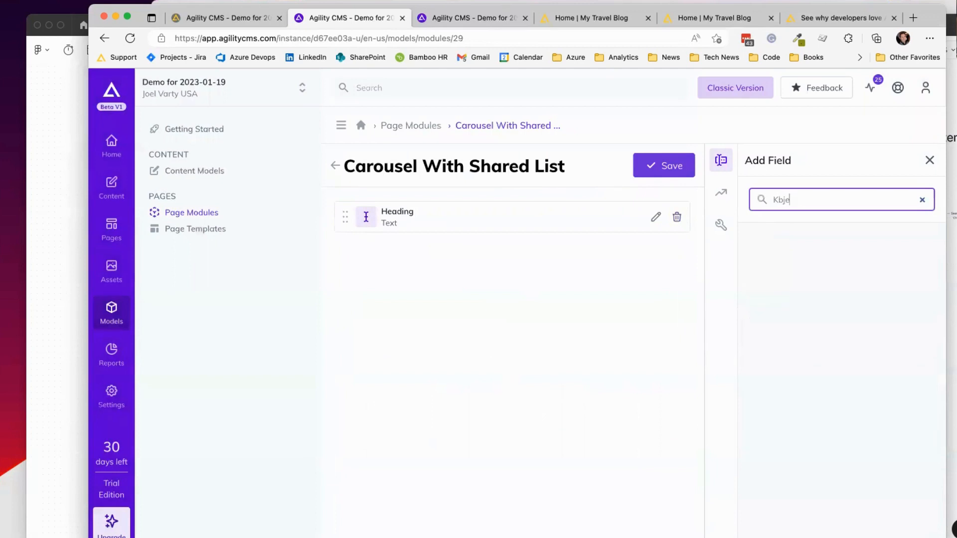
key(super+a)
text(Kub)
key(super+a)
text(Link)
drag(838, 332, 449, 264)
Step: Label the linked field 'Carousel Items' so its field name becomes CarouselItems
text(items)
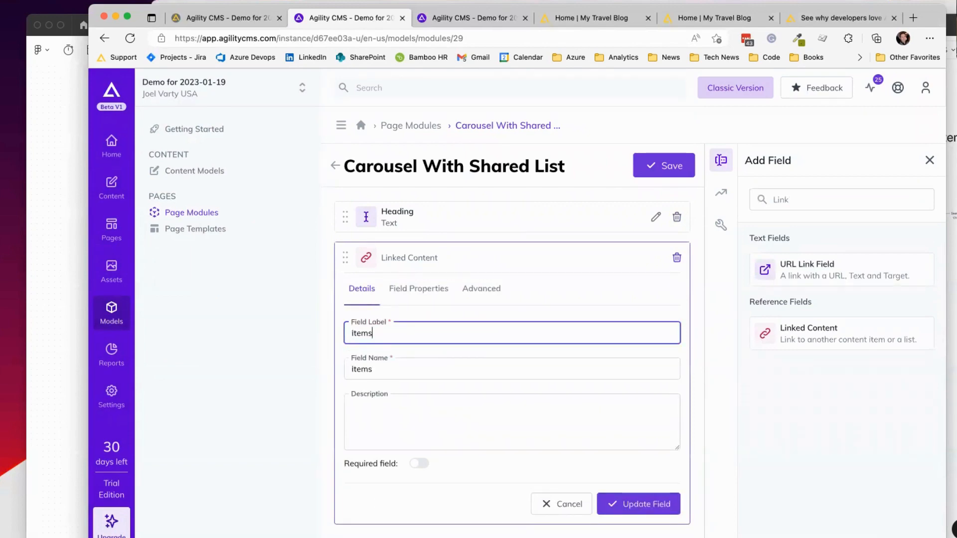
key(super+a)
text(Carouy)
key(BackSpace)
text(selItems)
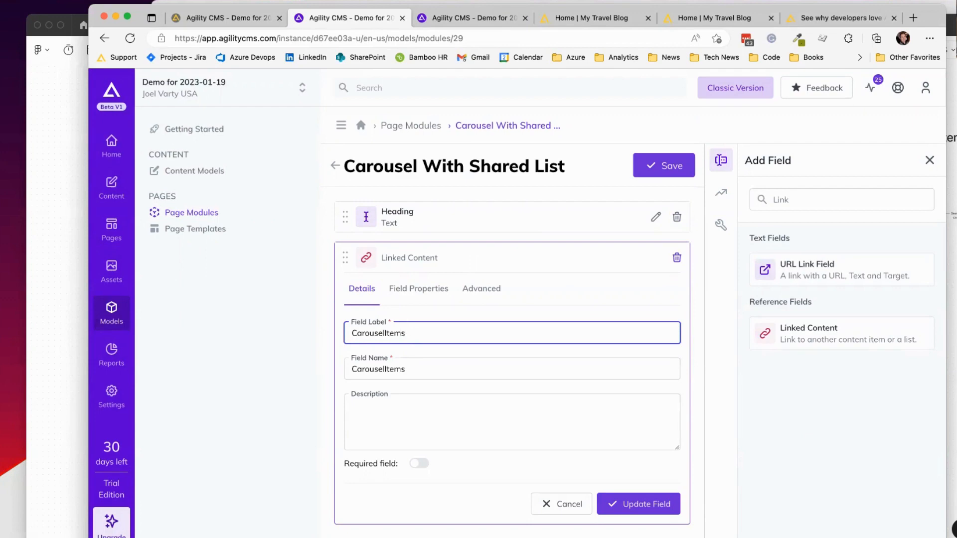
key(shift+Tab)
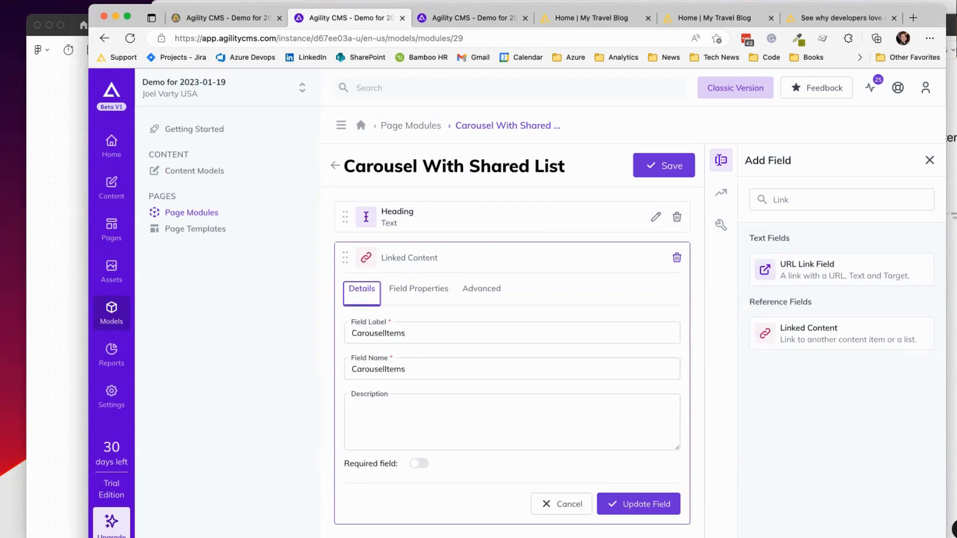
click(427, 373)
drag(357, 369, 423, 372)
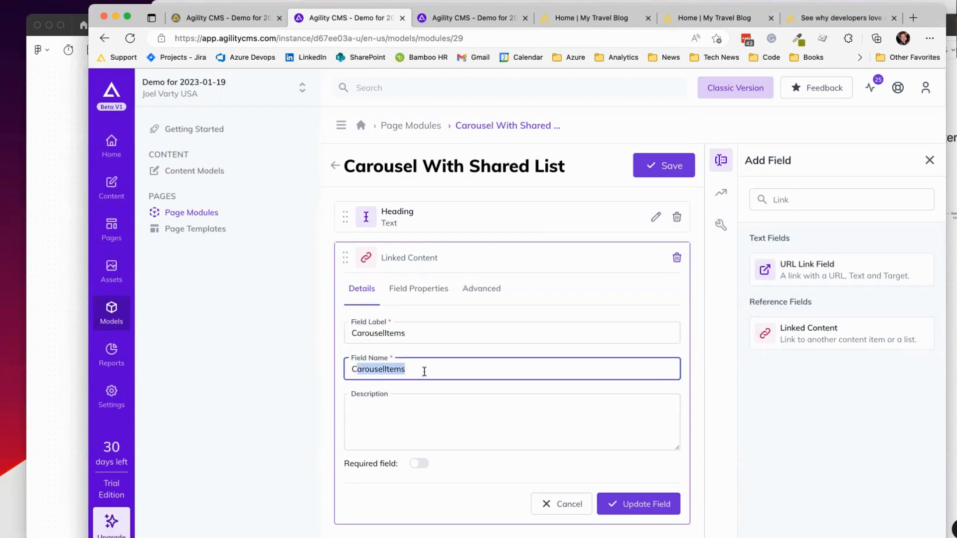
click(425, 372)
click(420, 334)
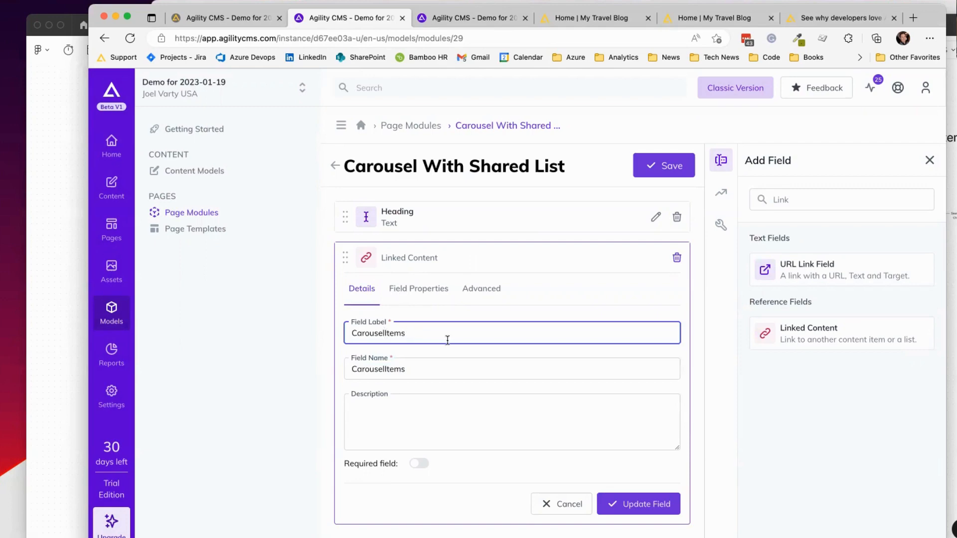
key(Left)
key(Left)
key(Left)
key(Left)
key(Left)
mouse_move(347, 333)
mouse_down()
mouse_move(440, 330)
mouse_move(348, 333)
mouse_up()
click(443, 330)
drag(426, 367, 353, 369)
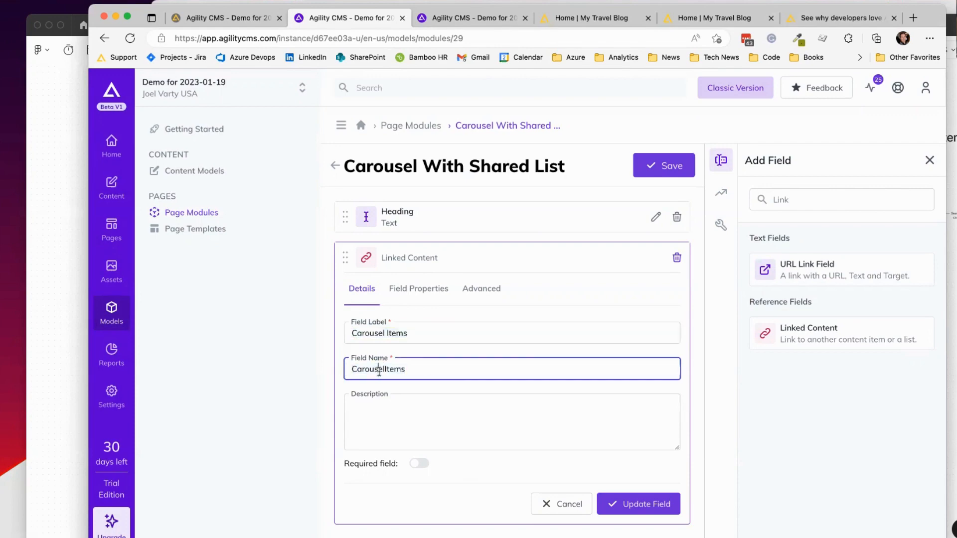
double_click(378, 370)
click(418, 369)
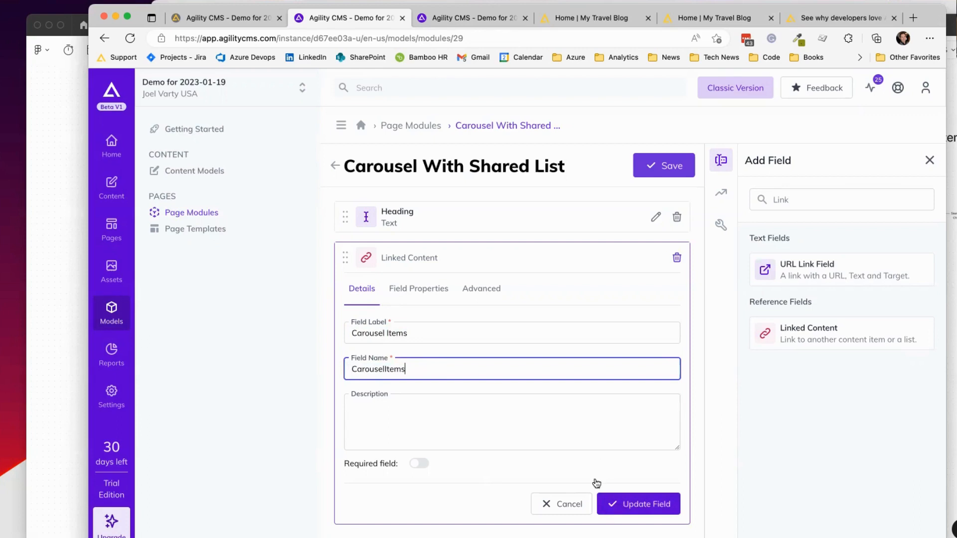
Step: Correct the label's capitalisation and spacing so it reads 'Carousel Items'
click(454, 331)
drag(454, 331, 331, 330)
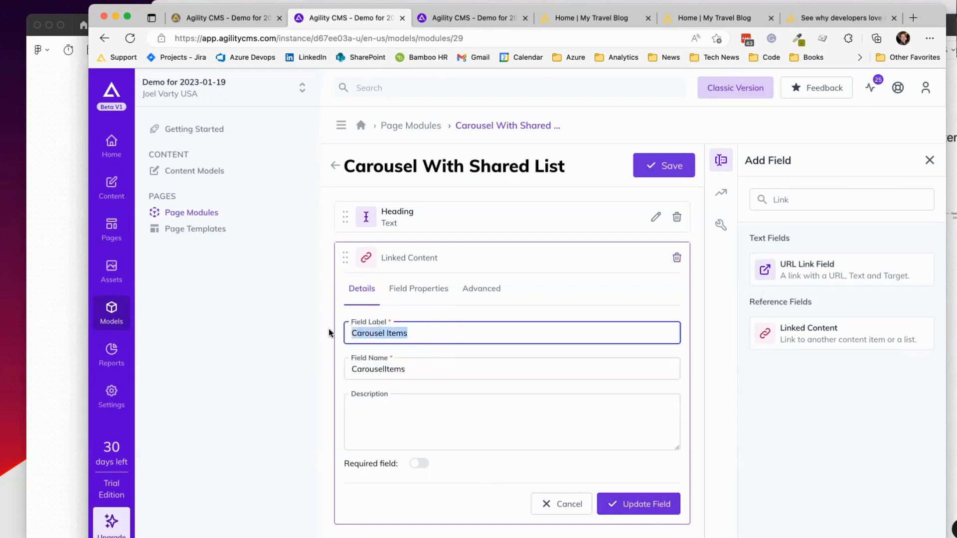
drag(421, 371, 336, 366)
click(428, 325)
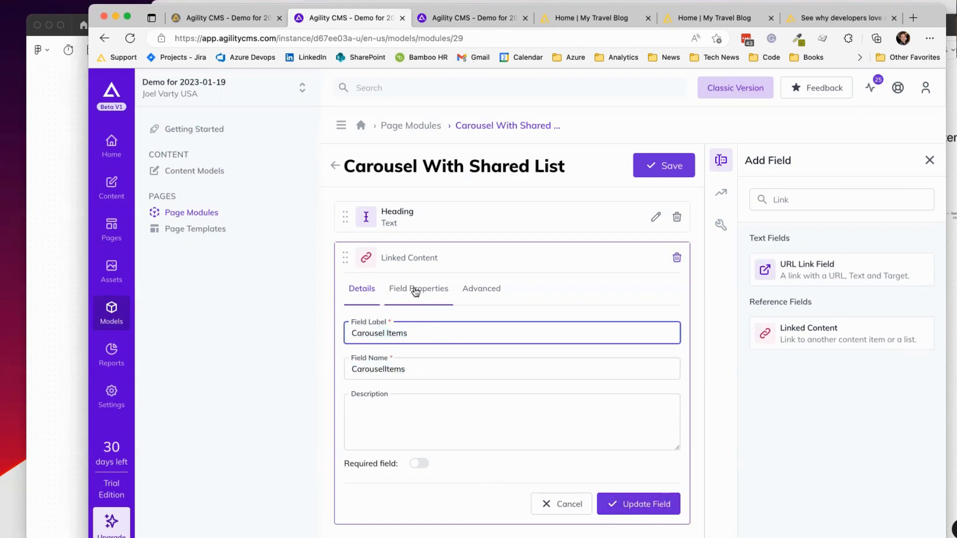
key(super+Left)
key(Delete)
text(c)
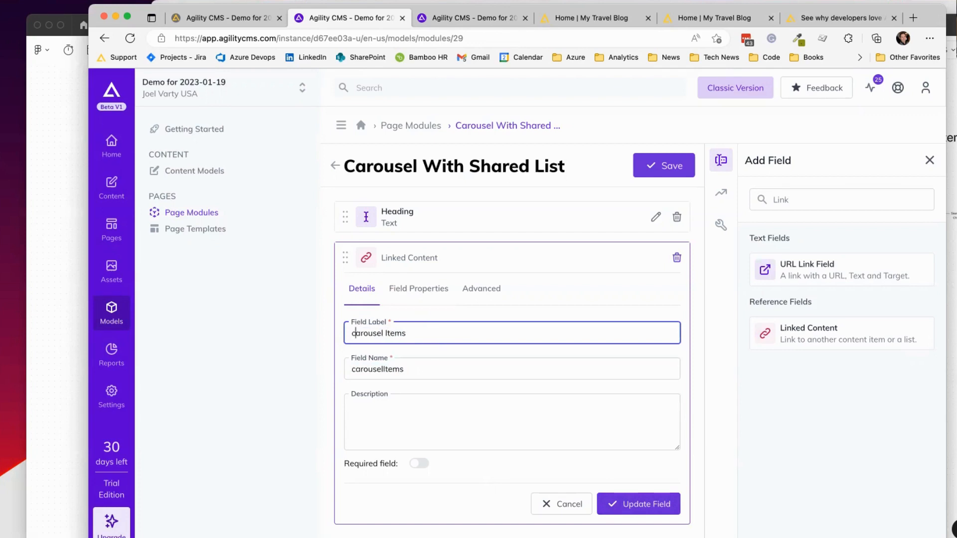
key(Delete)
text(T)
key(BackSpace)
key(super+Right)
text(It)
key(super+Left)
key(Delete)
text(C)
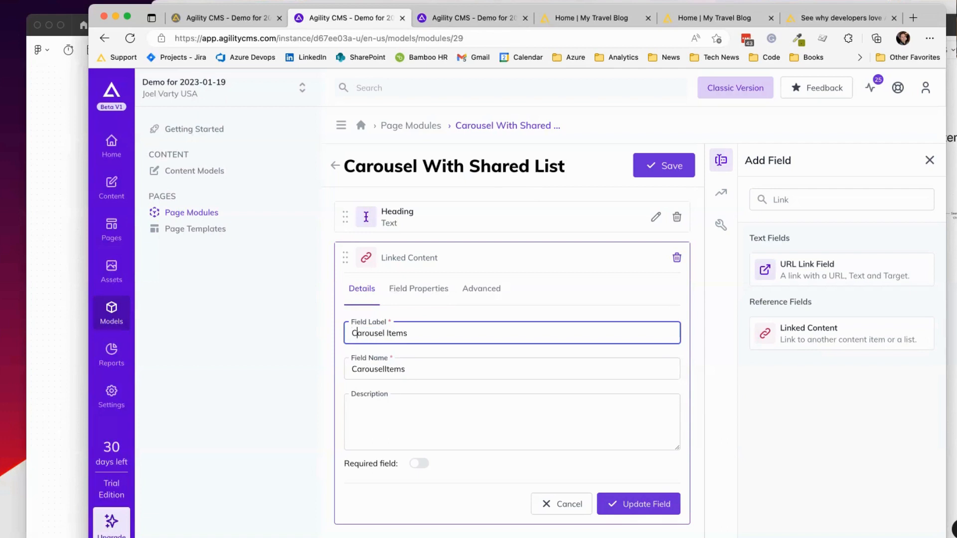
drag(458, 331, 316, 331)
Step: Link Carousel Items as shared content to the entire Carousels 1 list, with embedded view off
click(417, 292)
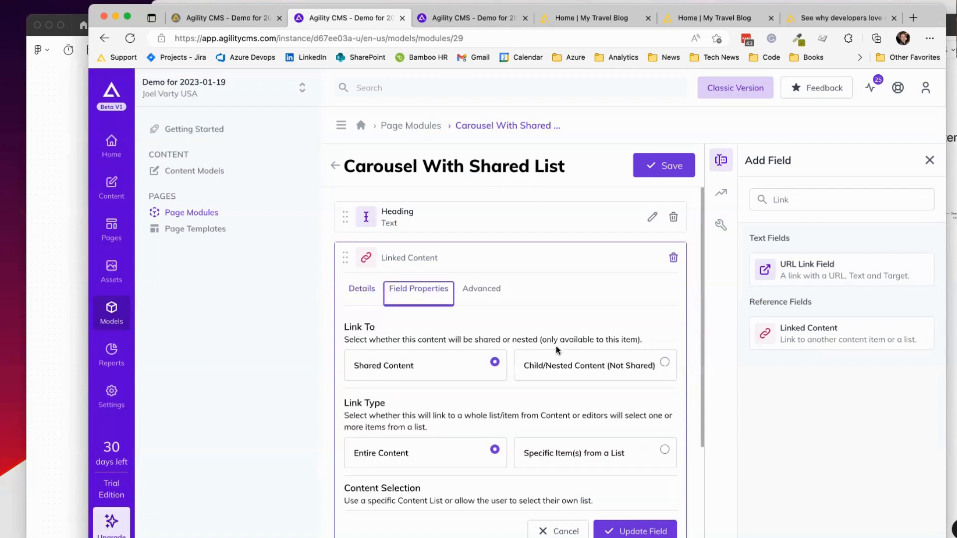
scroll(586, 303, down, 1)
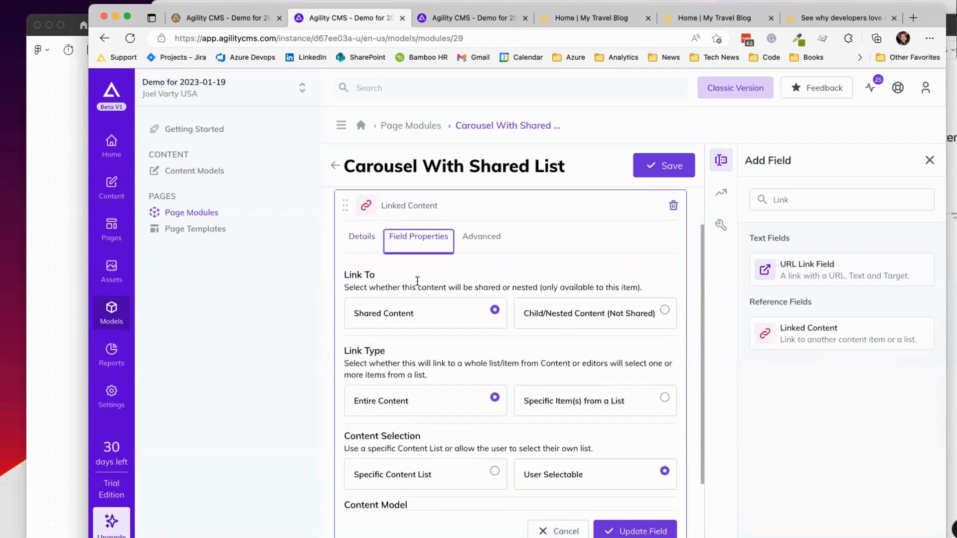
click(428, 313)
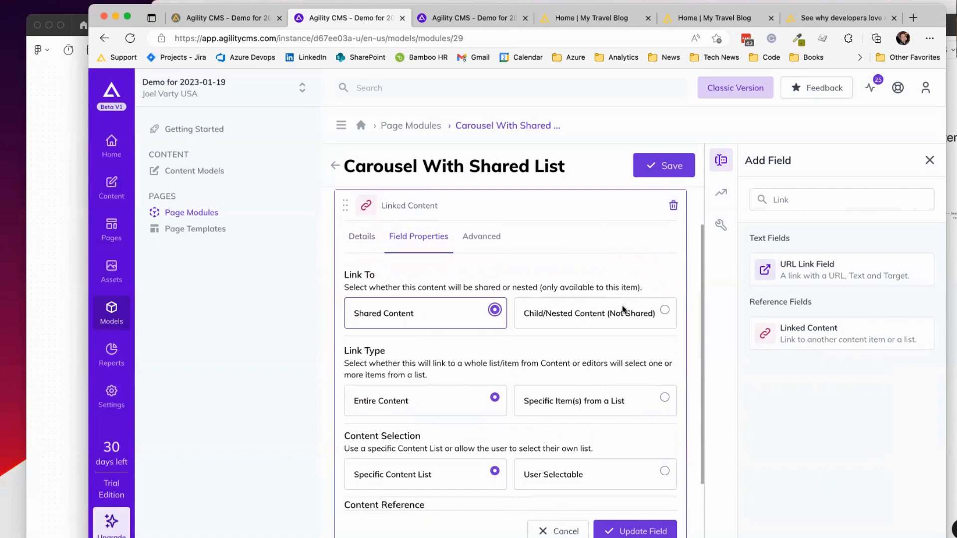
scroll(622, 304, down, 1)
click(441, 348)
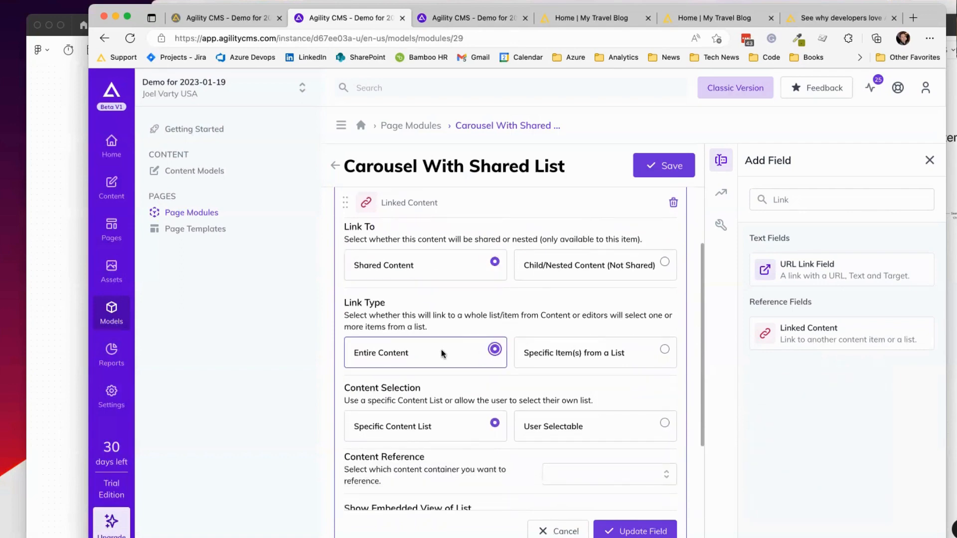
scroll(441, 351, down, 2)
click(393, 325)
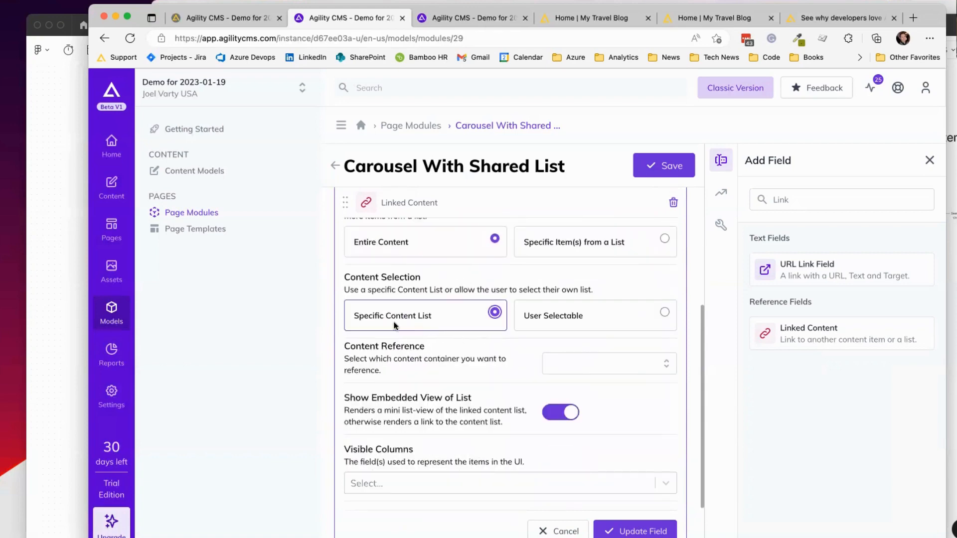
click(665, 365)
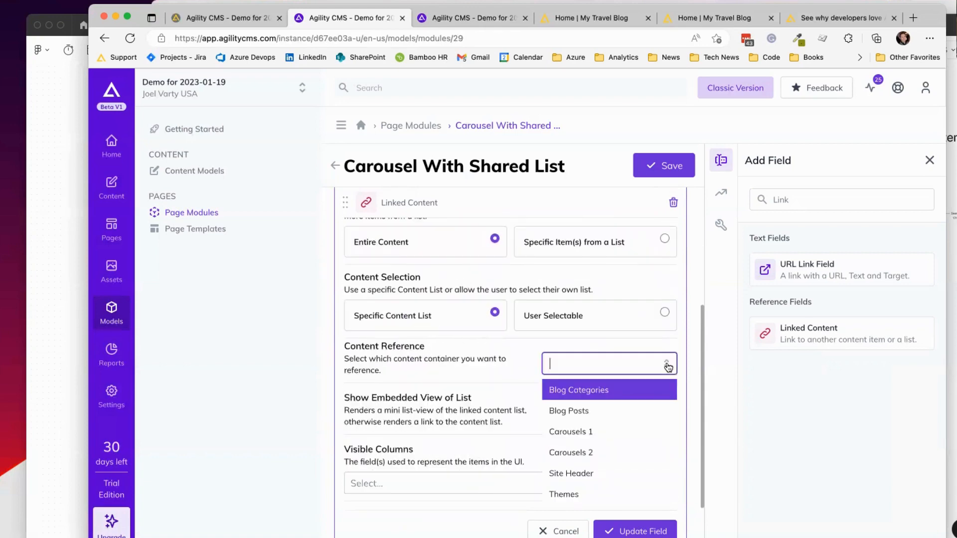
click(597, 431)
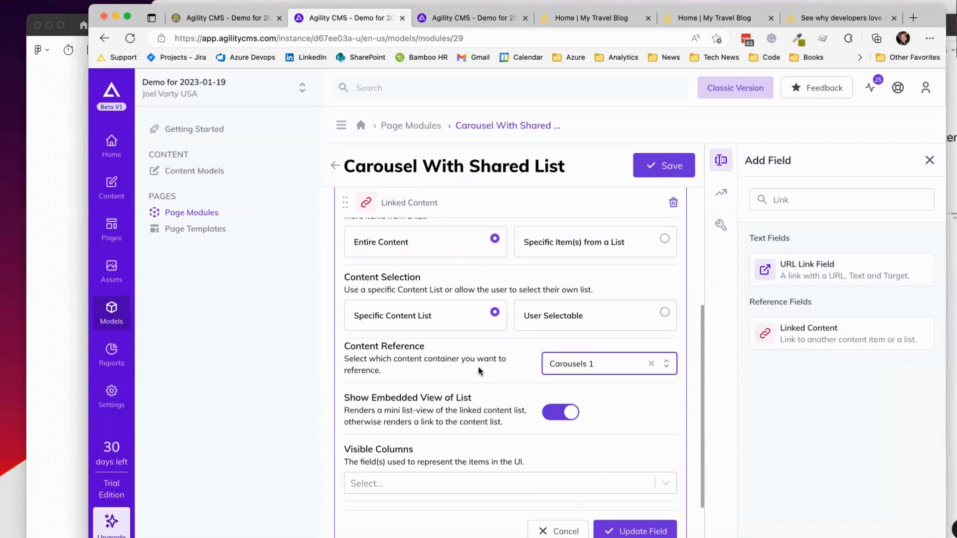
scroll(610, 373, down, 3)
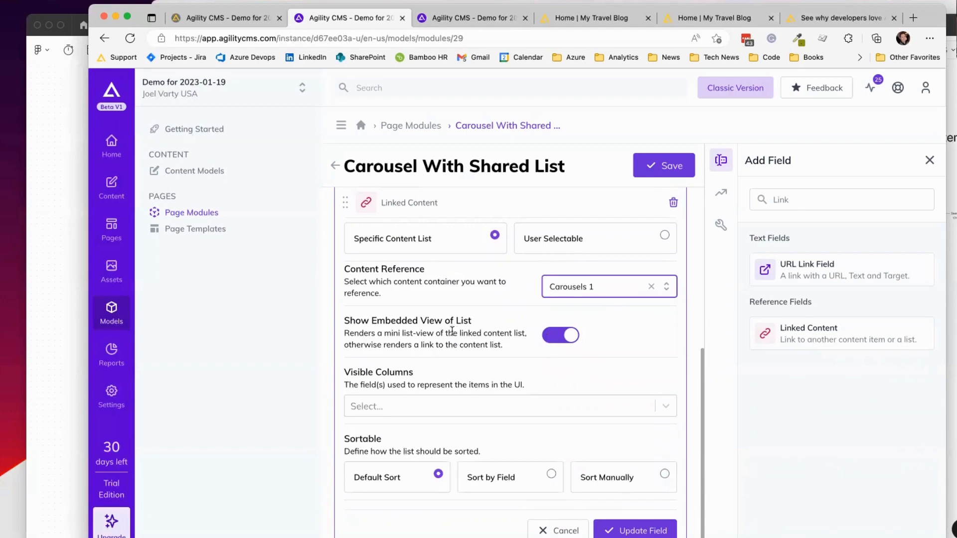
click(560, 335)
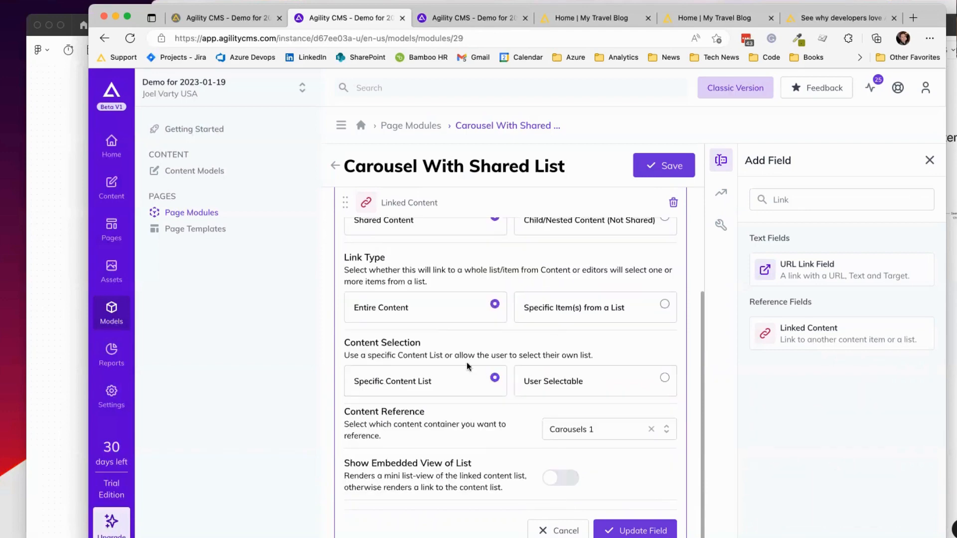
click(626, 531)
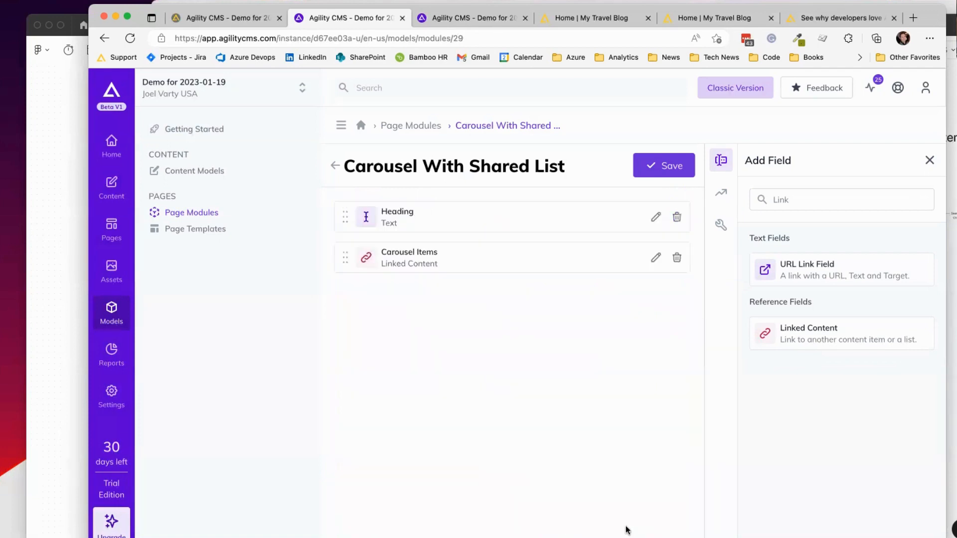
Step: Save the module definition, then start adding a module to the About page
click(656, 165)
click(455, 18)
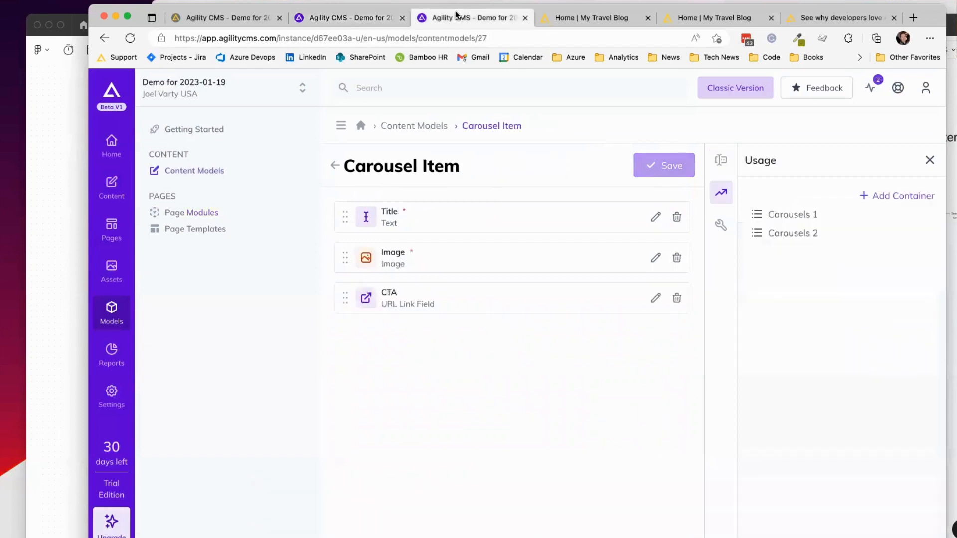
click(111, 230)
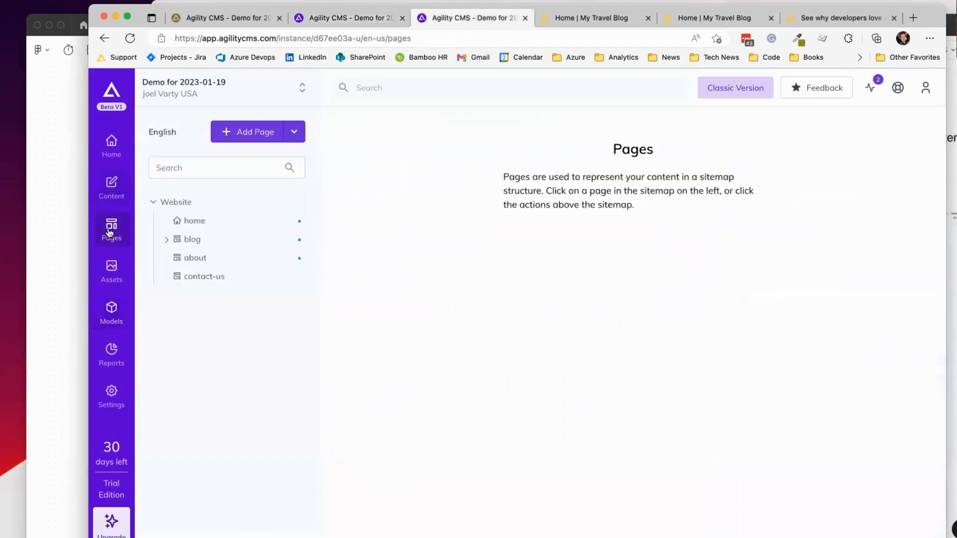
click(194, 257)
click(721, 236)
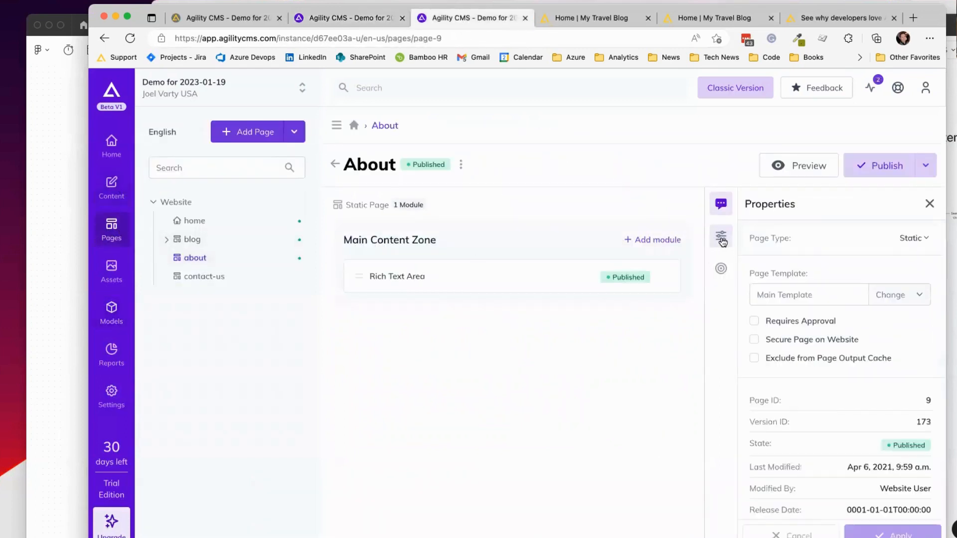
click(652, 240)
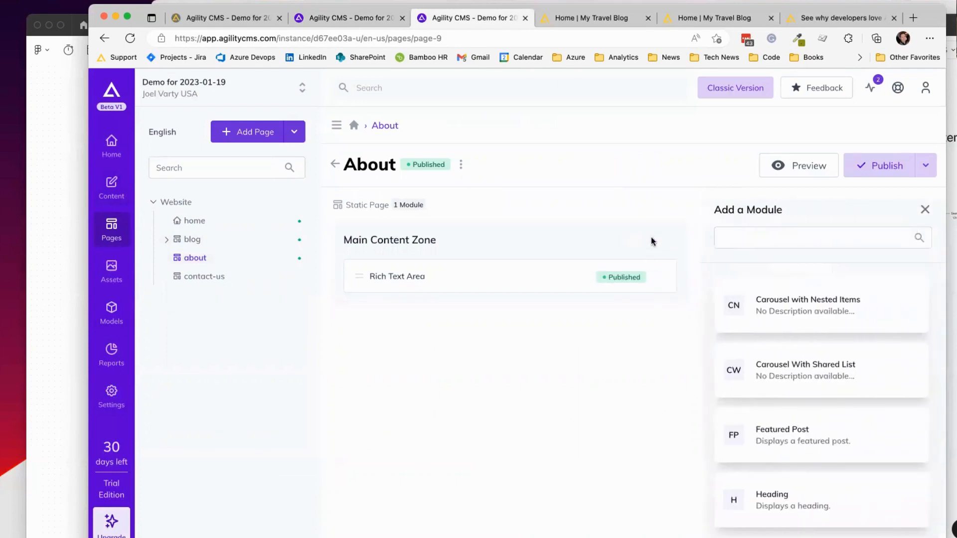
Step: Place Carousel With Shared List in the Main Content Zone with heading 'SHARED 1' and save it
drag(808, 370, 557, 277)
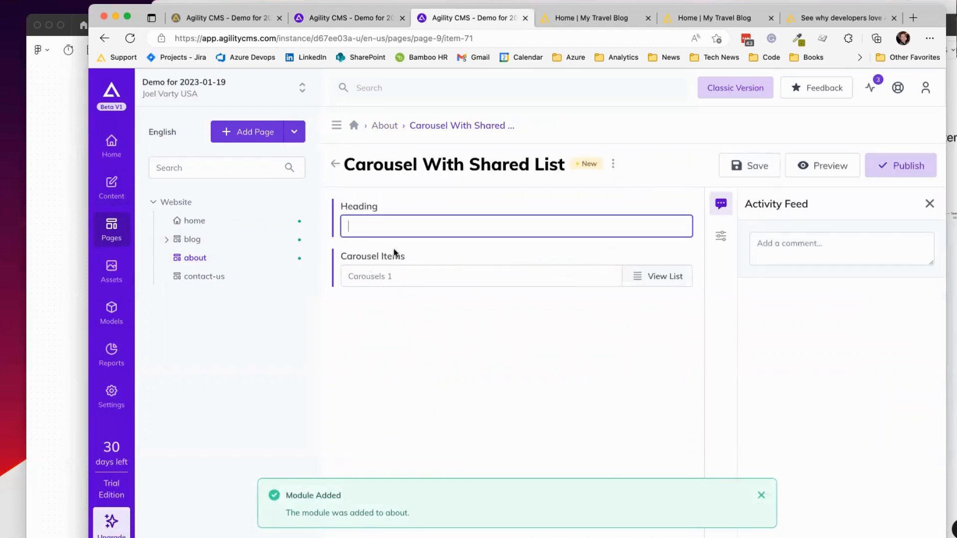
click(441, 280)
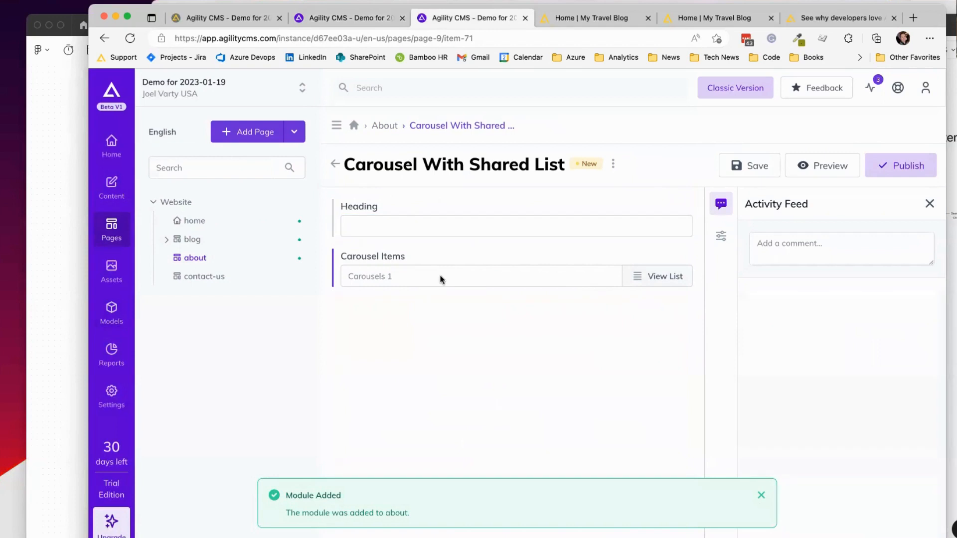
click(421, 230)
text(SHA)
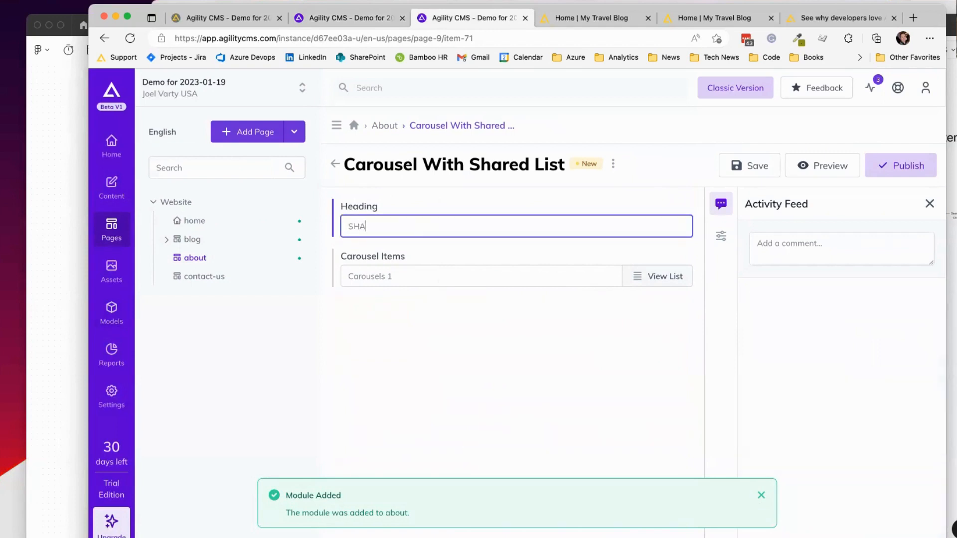
text(RED 1)
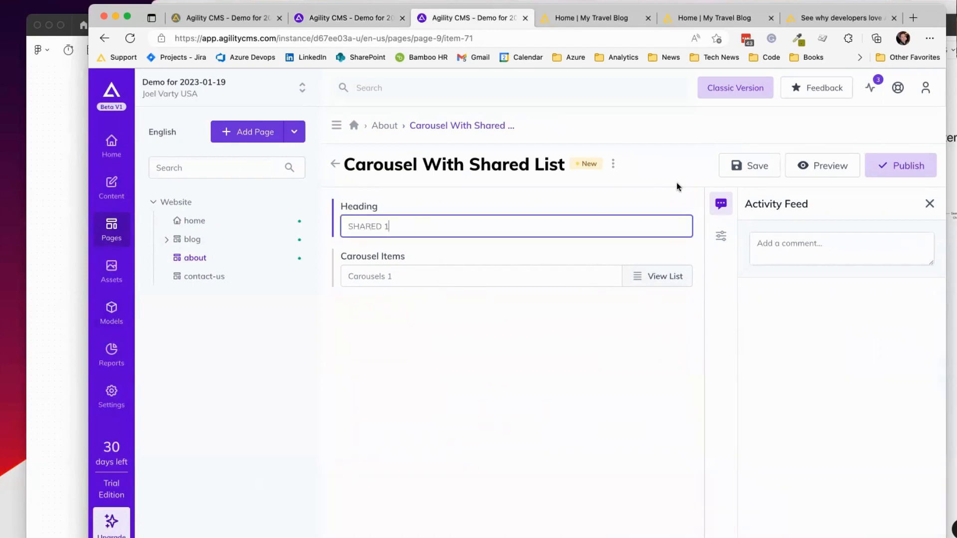
click(739, 163)
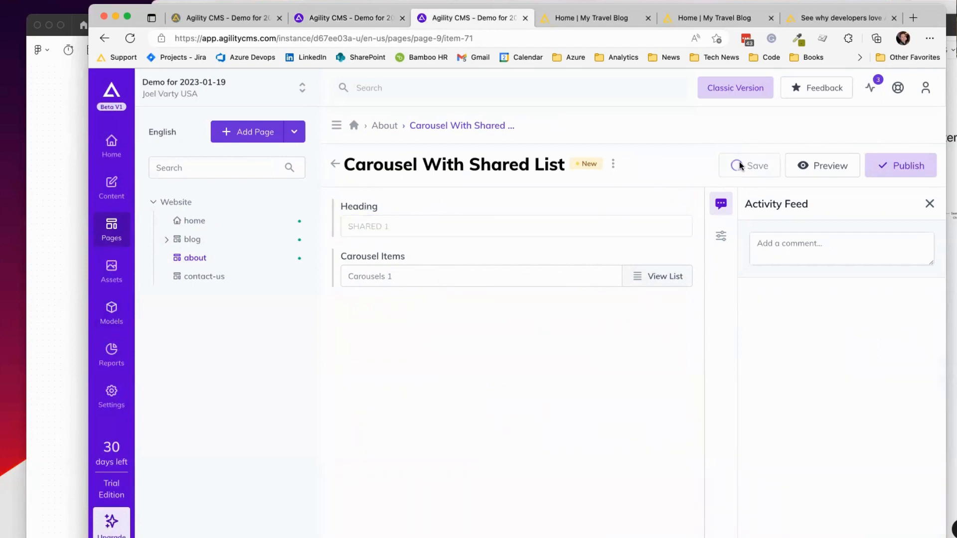
Step: Check the linked Carousels 1 list from the module editor, then return to the module definition
click(656, 275)
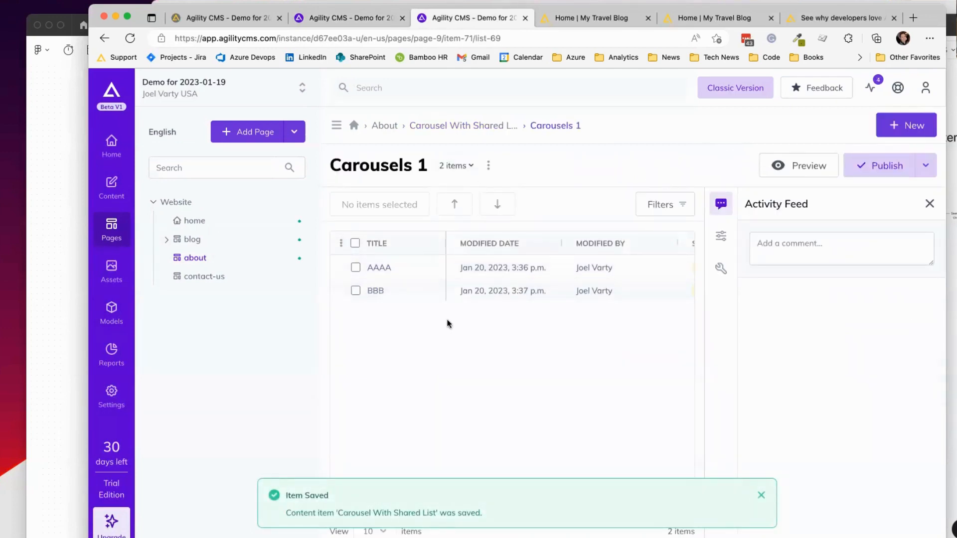
click(464, 126)
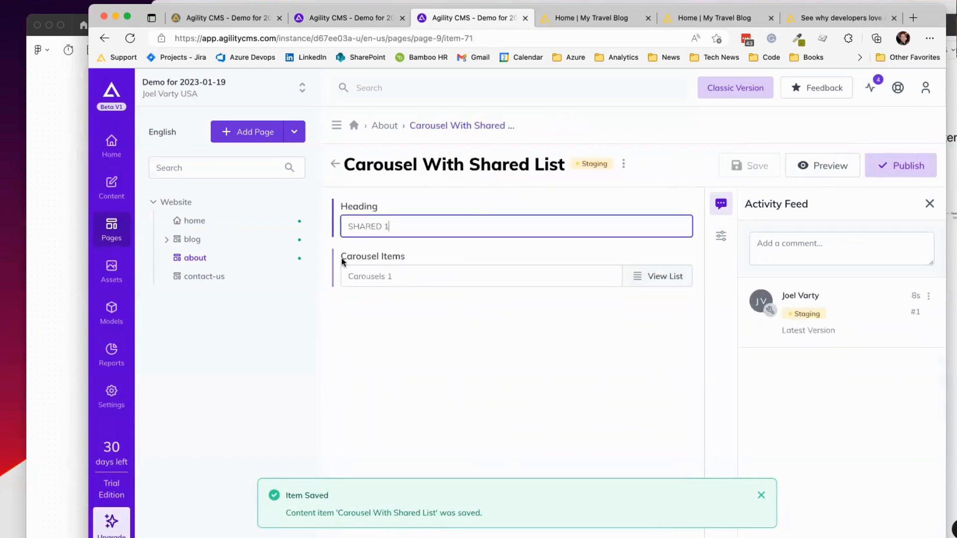
click(673, 274)
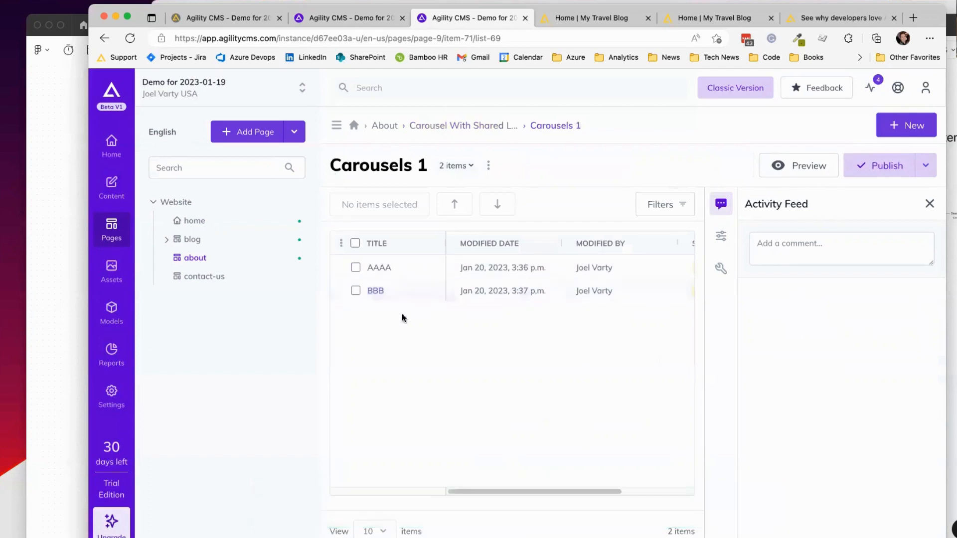
click(453, 126)
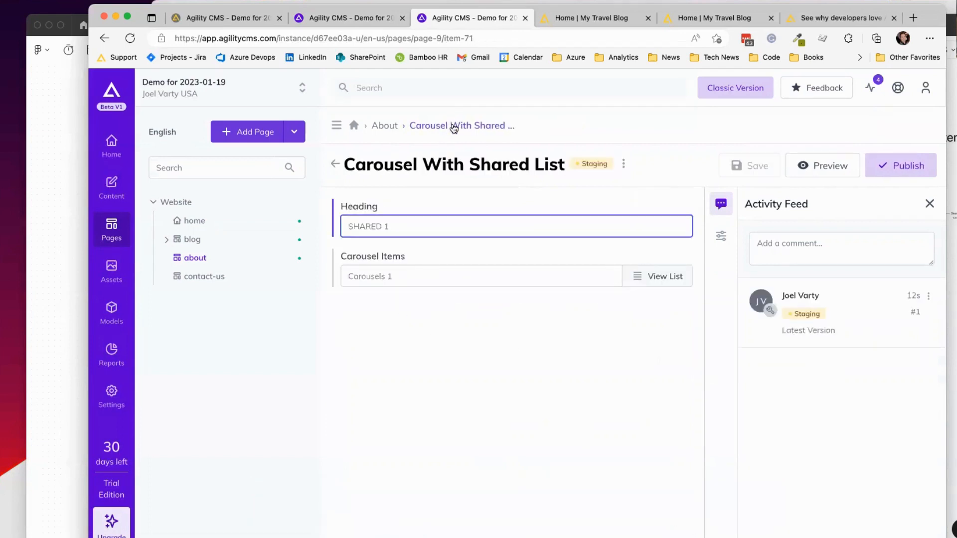
click(673, 275)
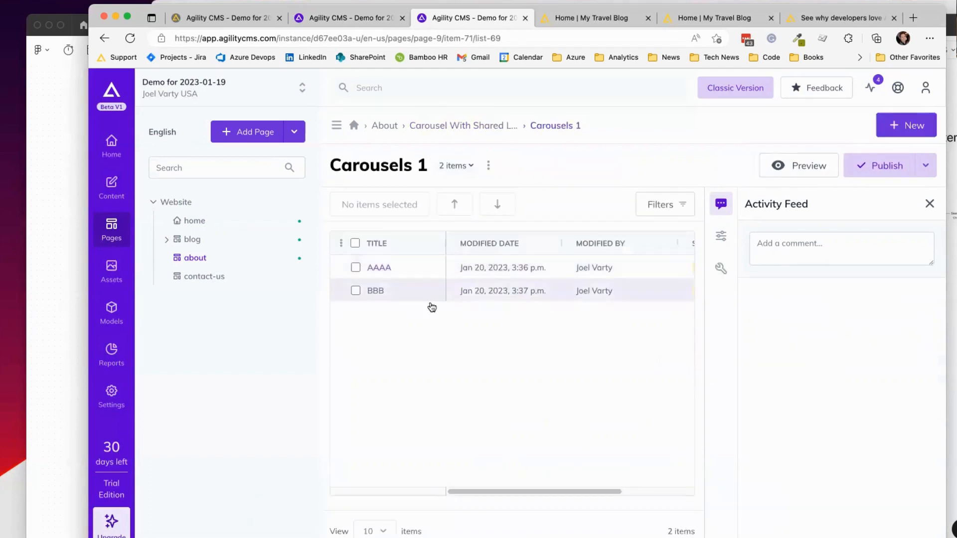
click(442, 126)
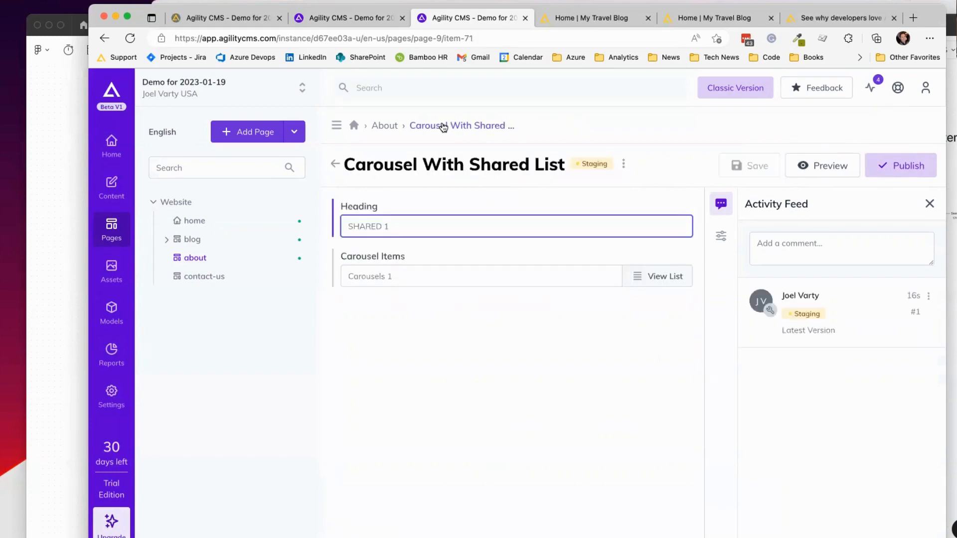
click(336, 20)
Step: Turn the embedded list view back on for the Carousel Items field
click(656, 257)
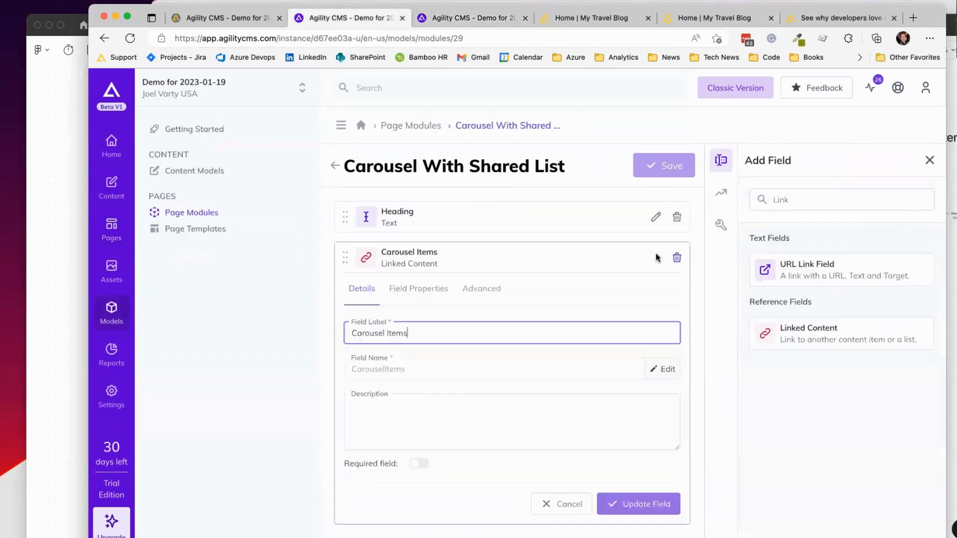
click(411, 288)
scroll(580, 301, down, 2)
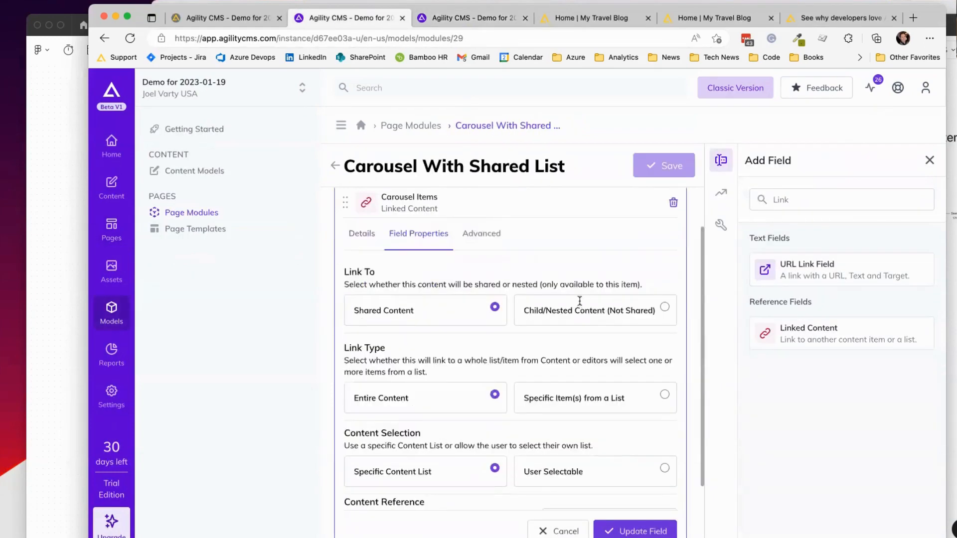
scroll(579, 300, down, 2)
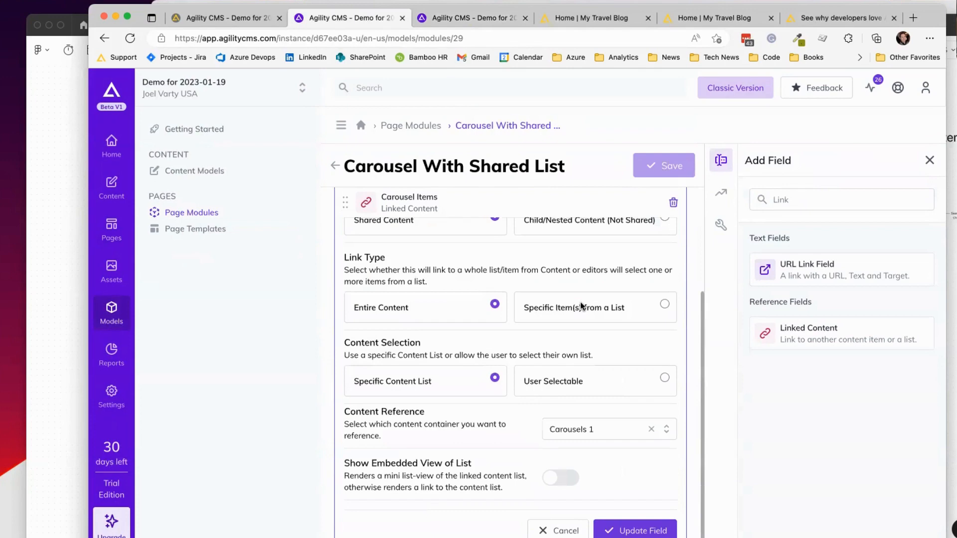
click(570, 481)
scroll(527, 408, down, 3)
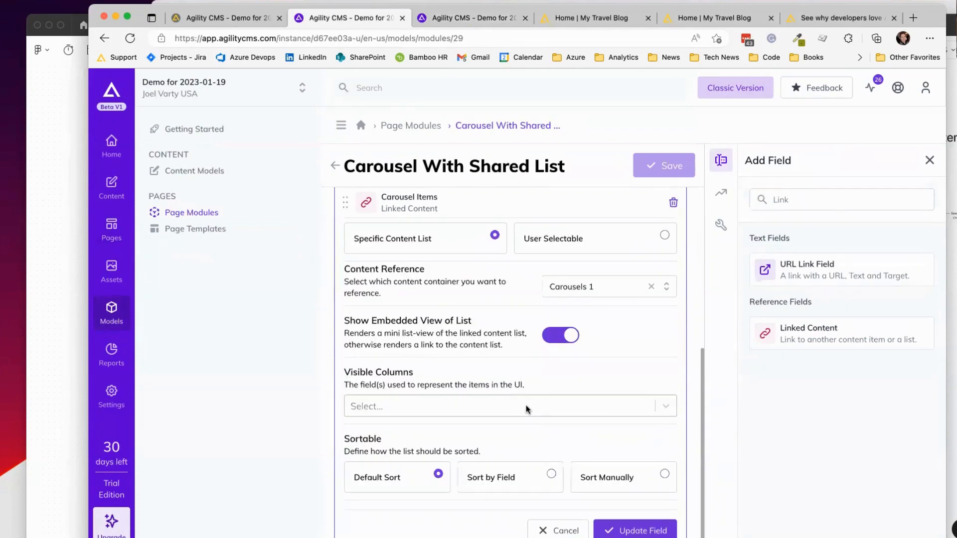
Step: Show Title, Modified By and Status as visible columns, then update the field and save the model
click(558, 410)
click(483, 434)
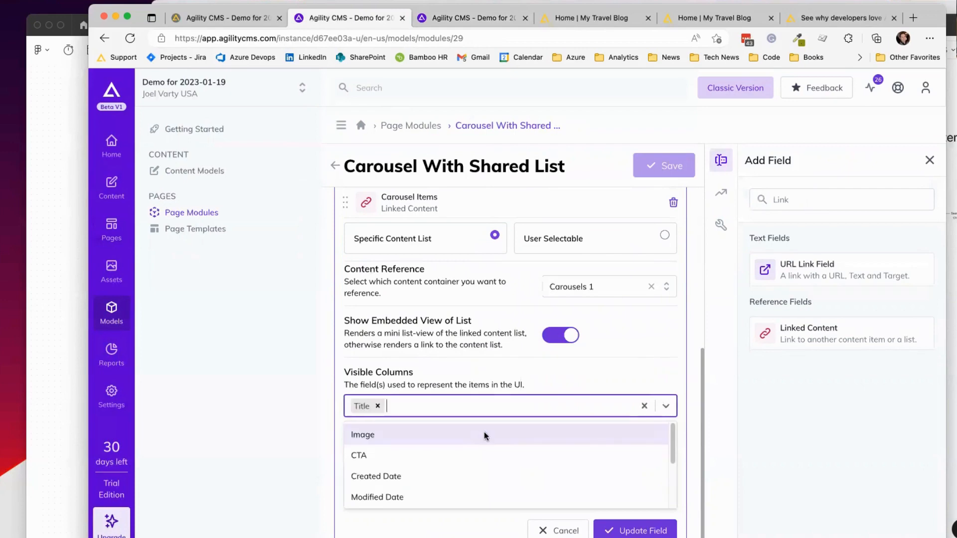
scroll(493, 458, down, 3)
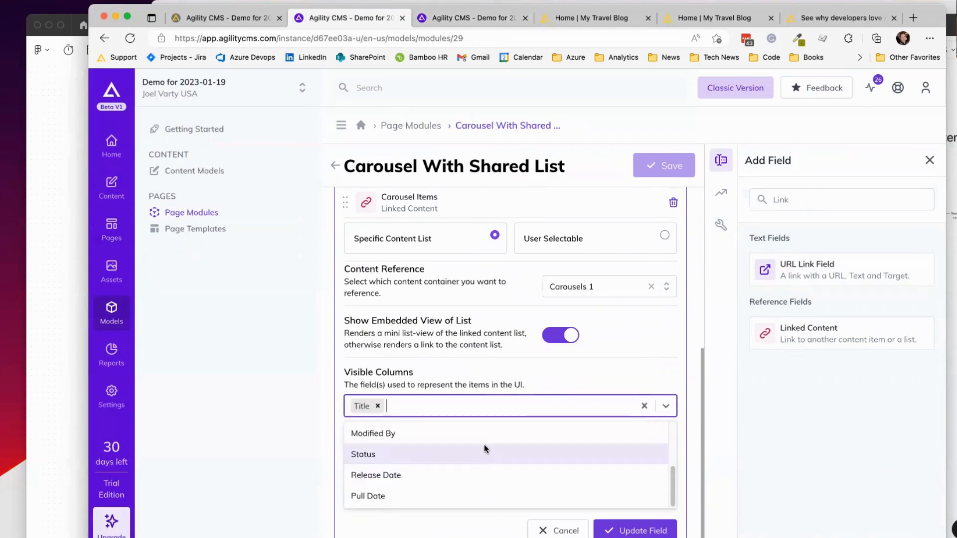
click(486, 436)
click(455, 454)
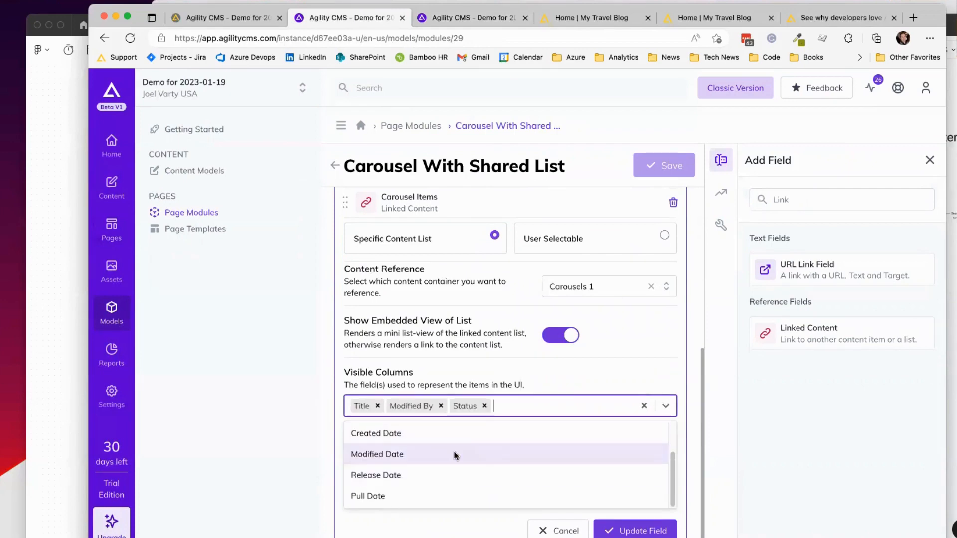
click(595, 381)
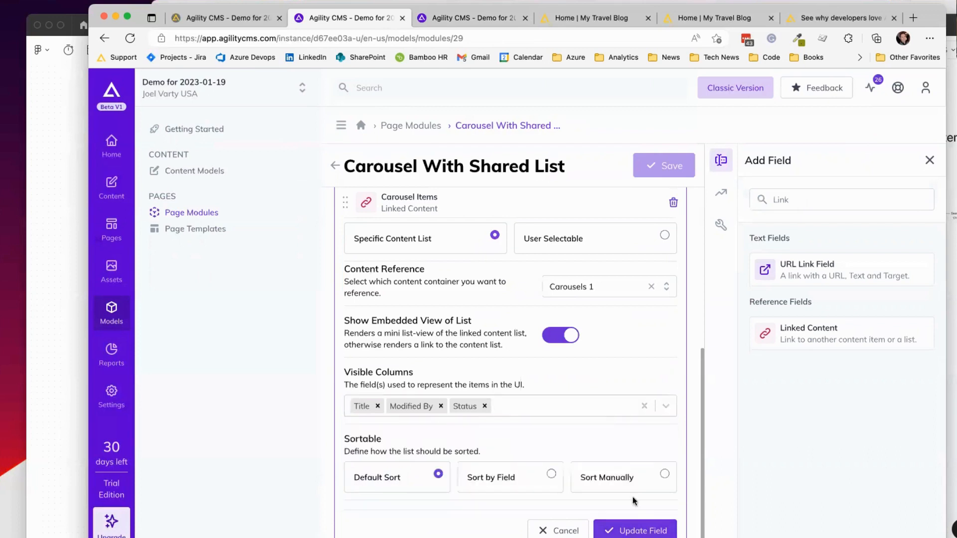
click(639, 532)
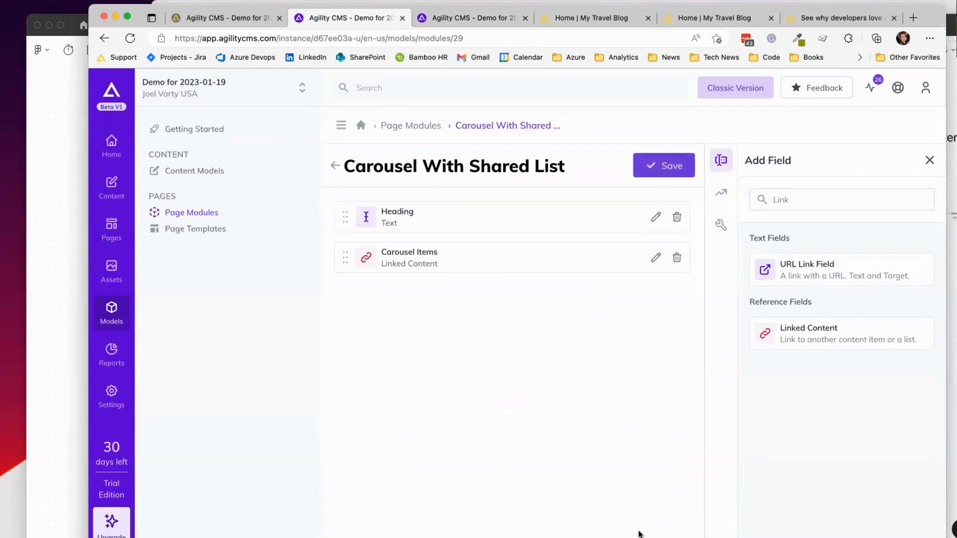
click(649, 170)
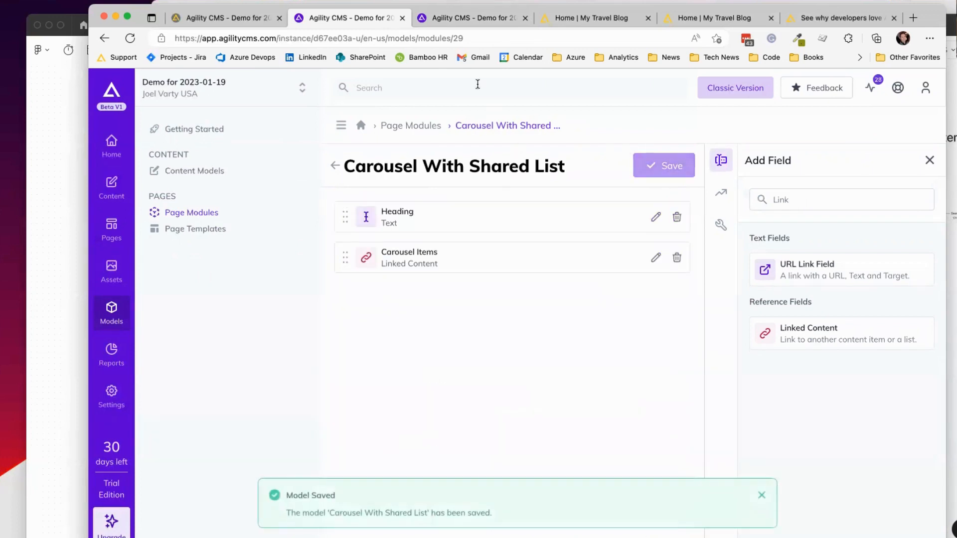
click(466, 18)
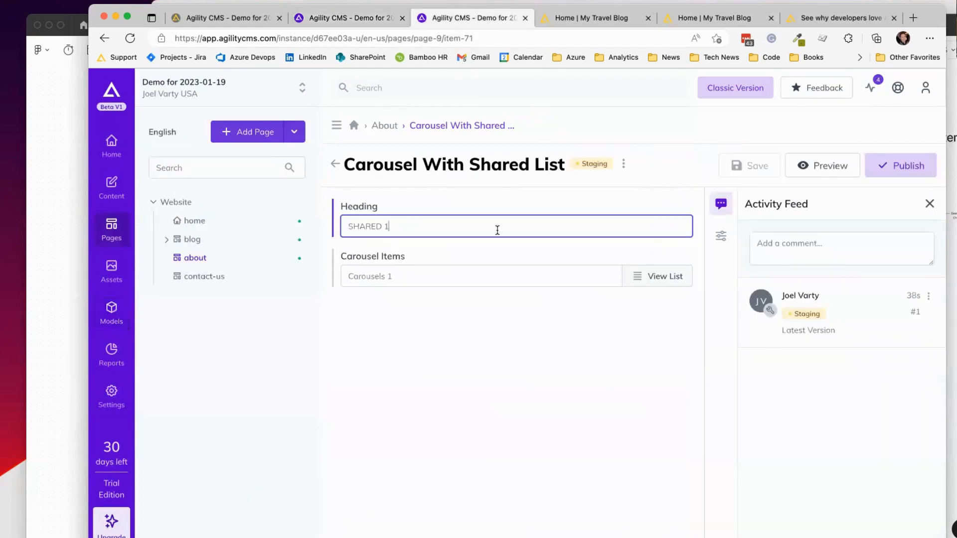
Step: Scroll through the about page item to review its carousel module
scroll(569, 410, down, 1)
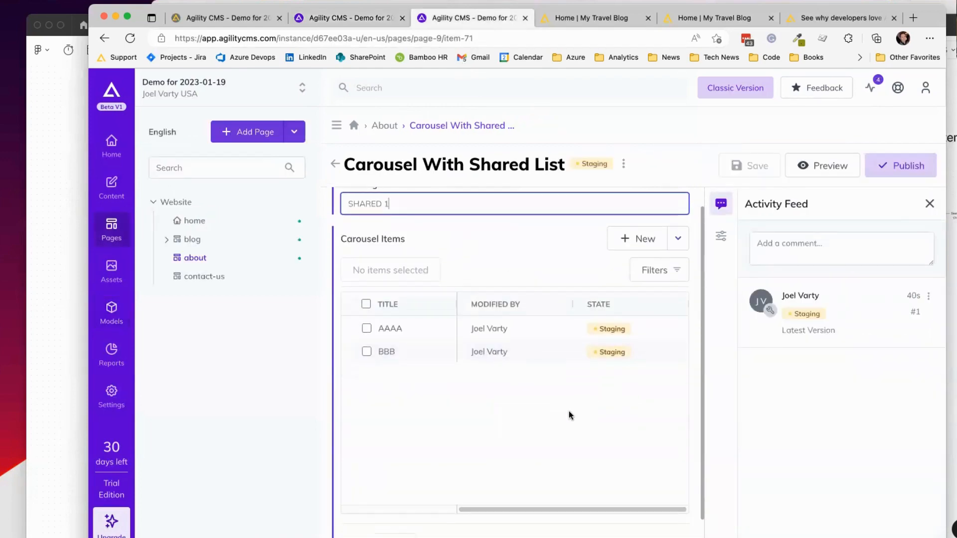
scroll(569, 411, down, 1)
scroll(522, 377, up, 2)
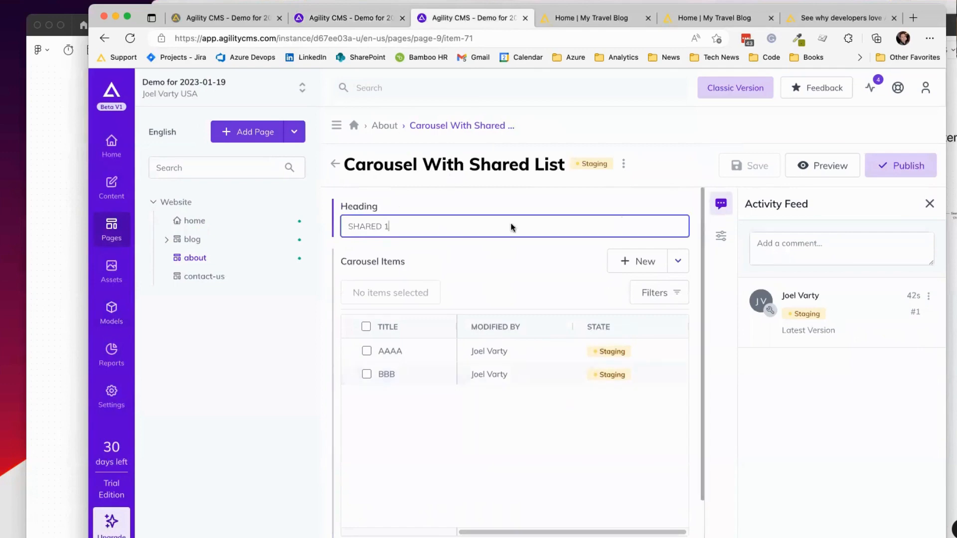
scroll(568, 406, down, 1)
scroll(558, 320, up, 1)
scroll(504, 360, down, 1)
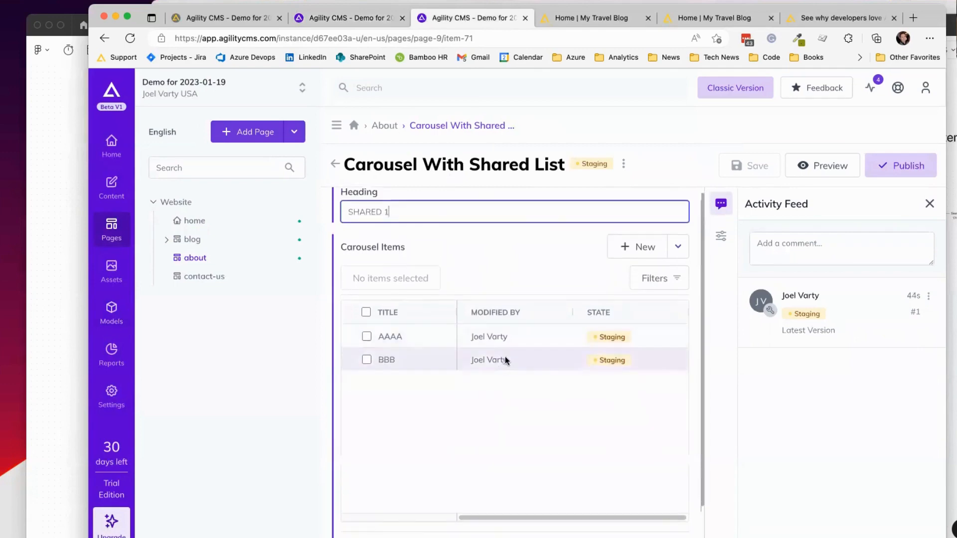
scroll(504, 357, up, 1)
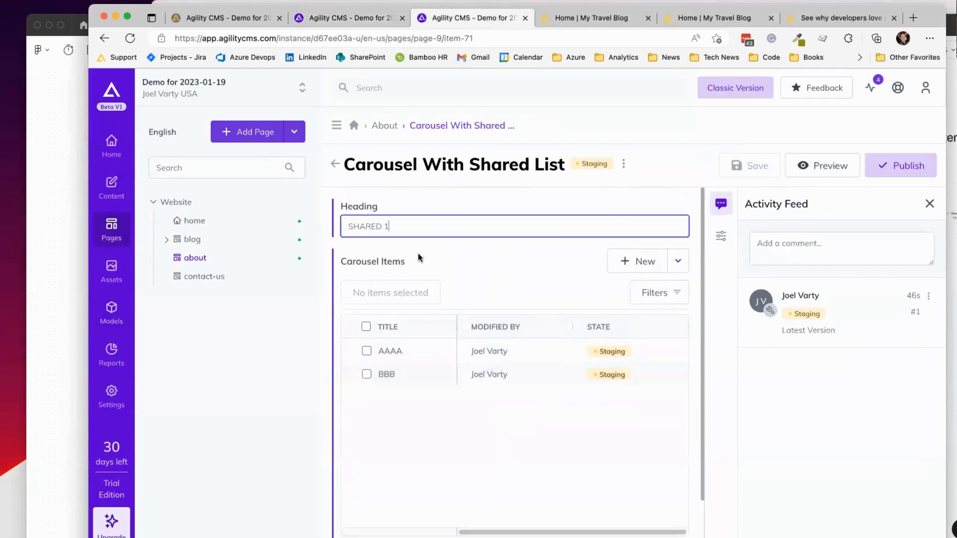
scroll(594, 372, down, 1)
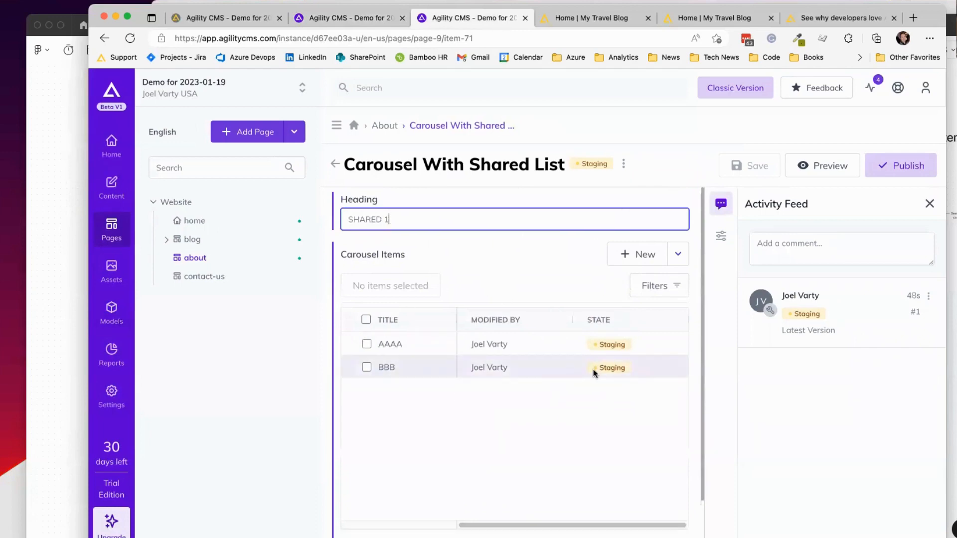
scroll(593, 372, down, 1)
scroll(583, 329, up, 1)
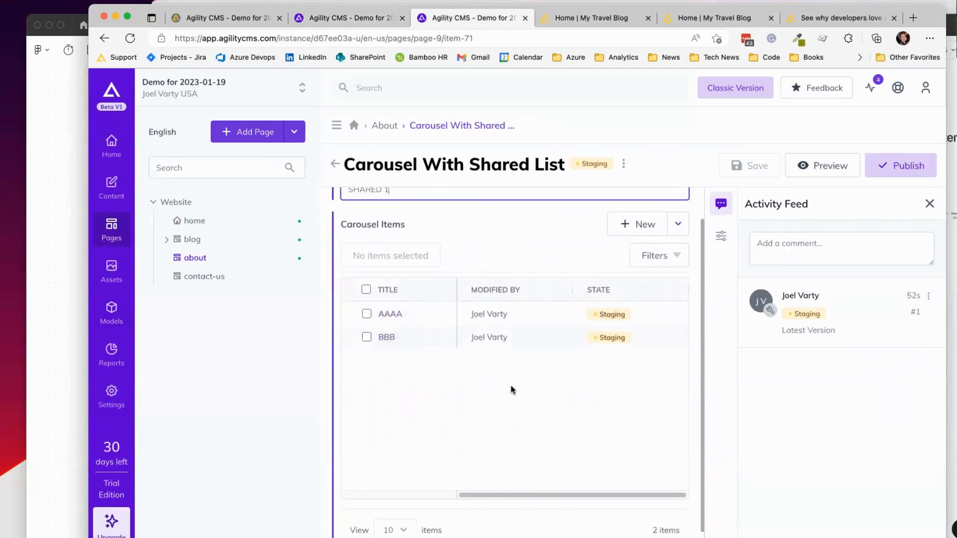
scroll(503, 318, down, 1)
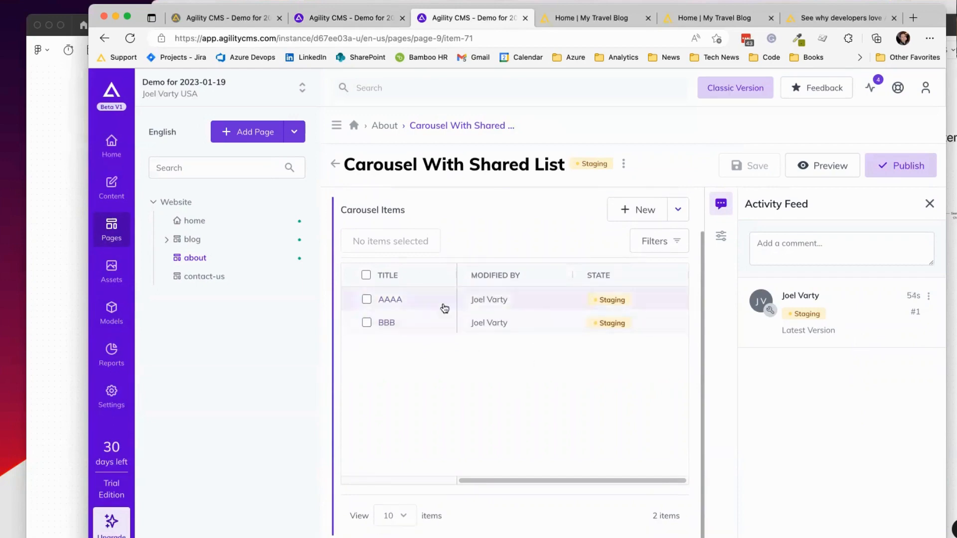
Step: Check the Carousels 1 list, then reopen the about page's Carousel With Shared List module
click(120, 188)
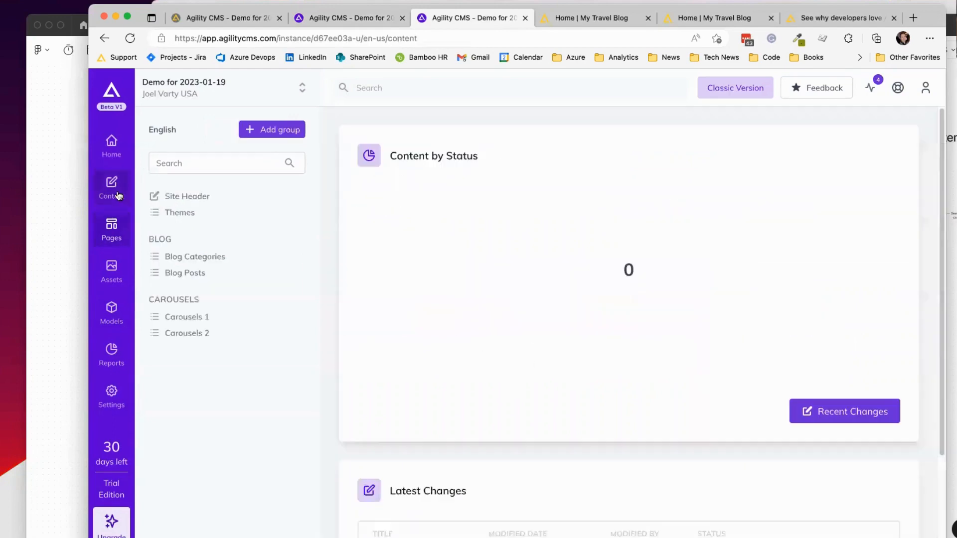
click(189, 317)
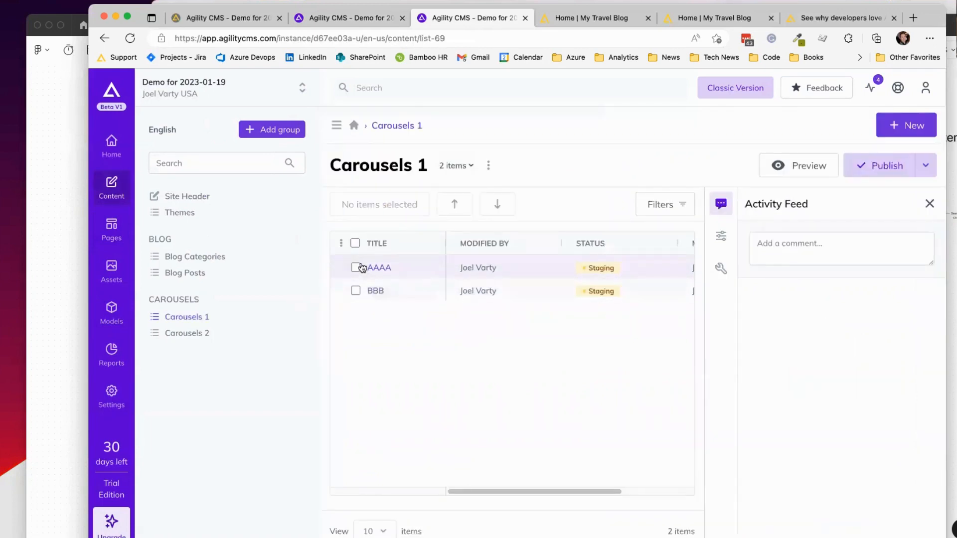
click(111, 227)
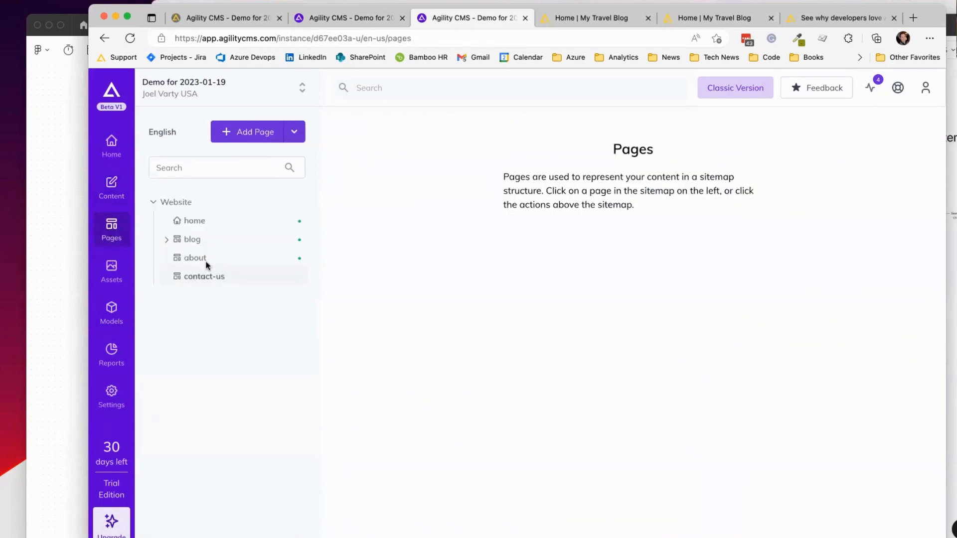
click(199, 258)
click(567, 275)
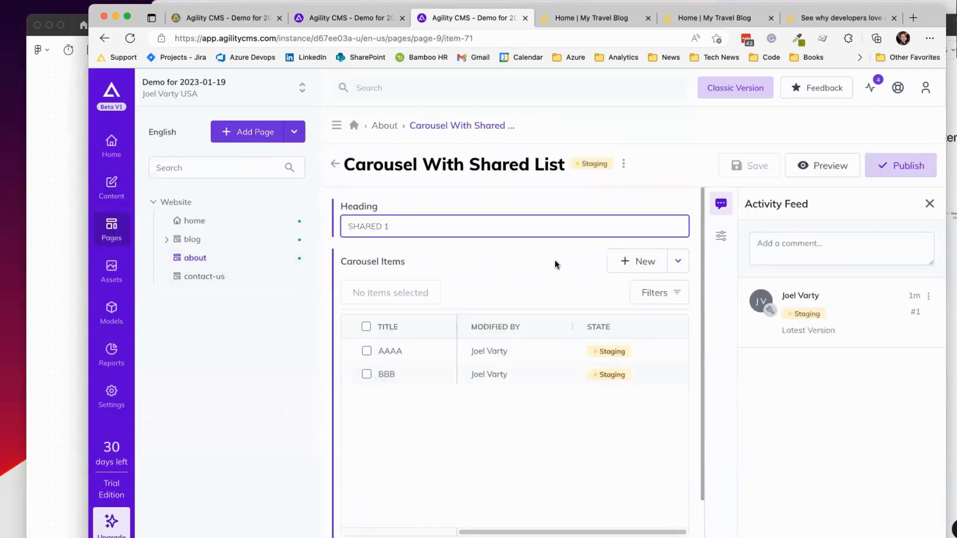
Step: Set the Carousel Items field to Sort Manually and save the Carousel With Shared List model
click(342, 17)
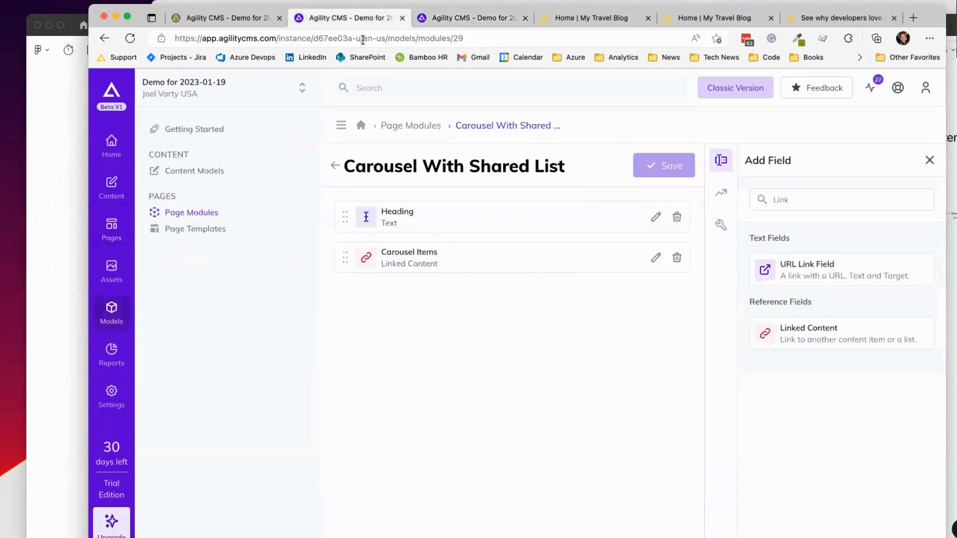
click(655, 257)
click(430, 288)
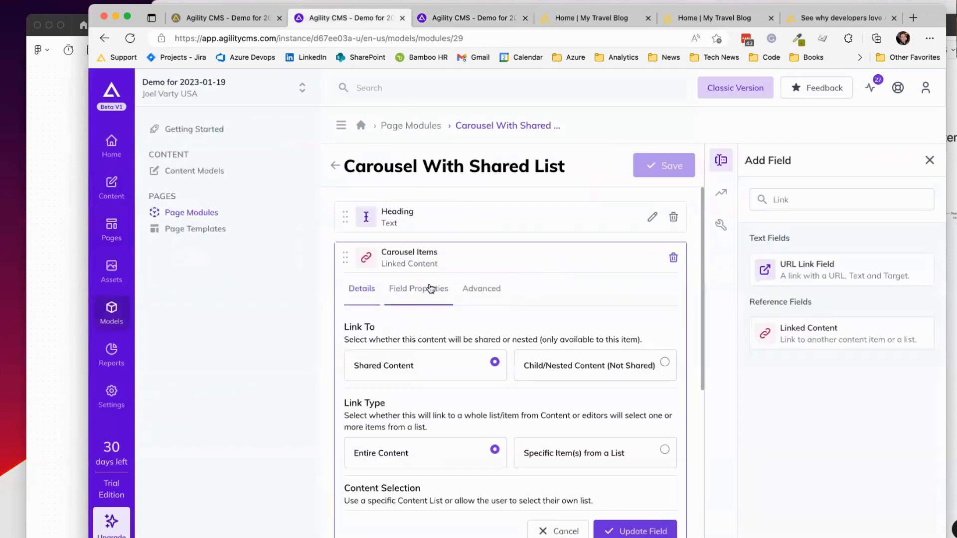
scroll(430, 288, down, 6)
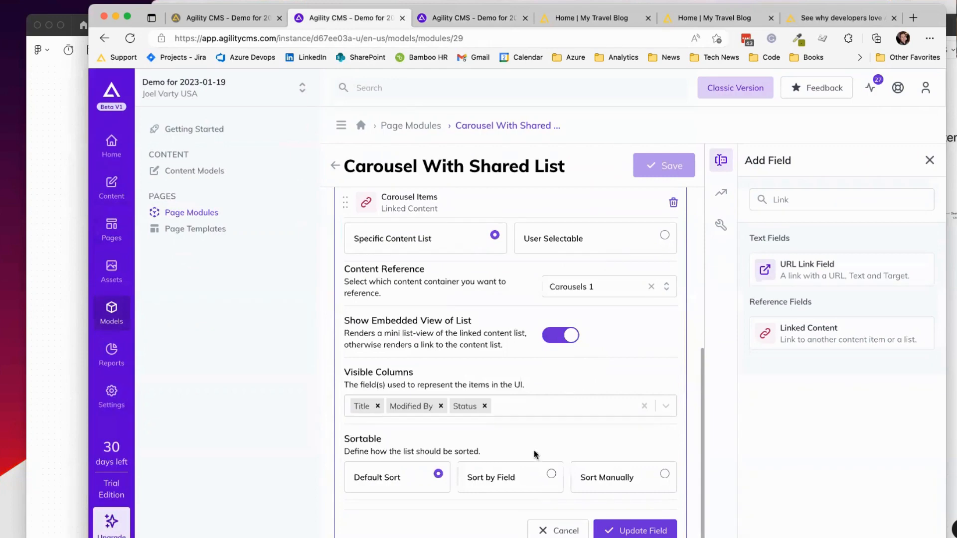
click(604, 477)
scroll(598, 406, down, 2)
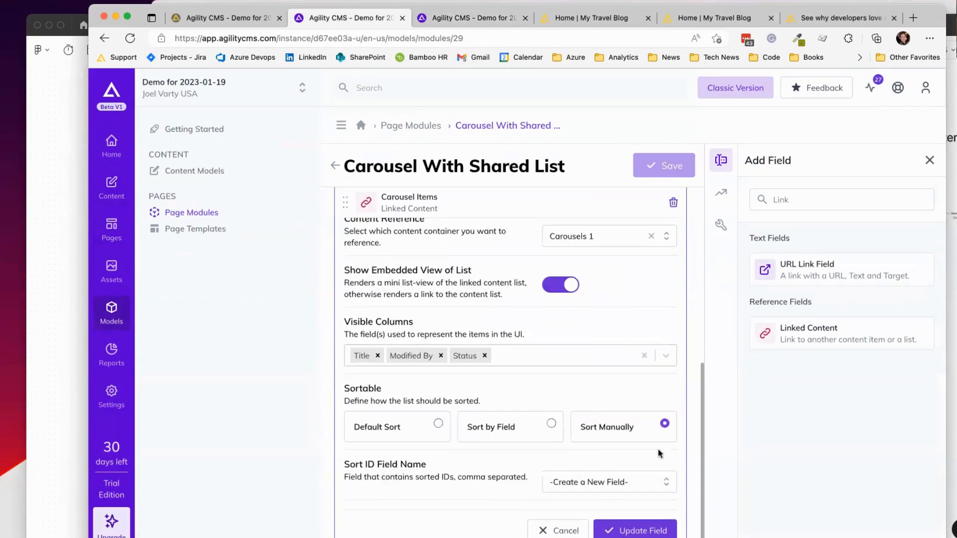
click(643, 530)
click(662, 166)
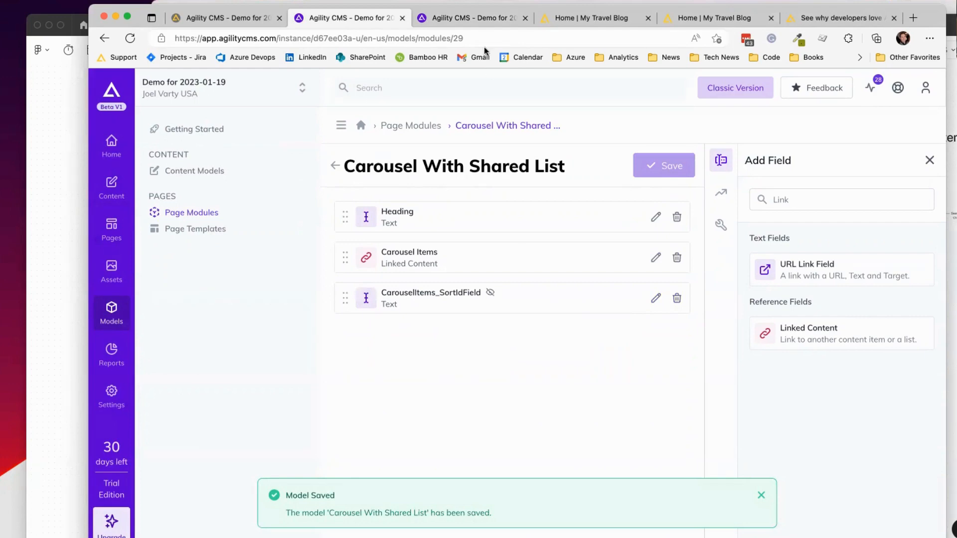
click(471, 16)
Step: Select the AAAA carousel item and open the item in the Classic UI in a new tab
scroll(503, 330, down, 2)
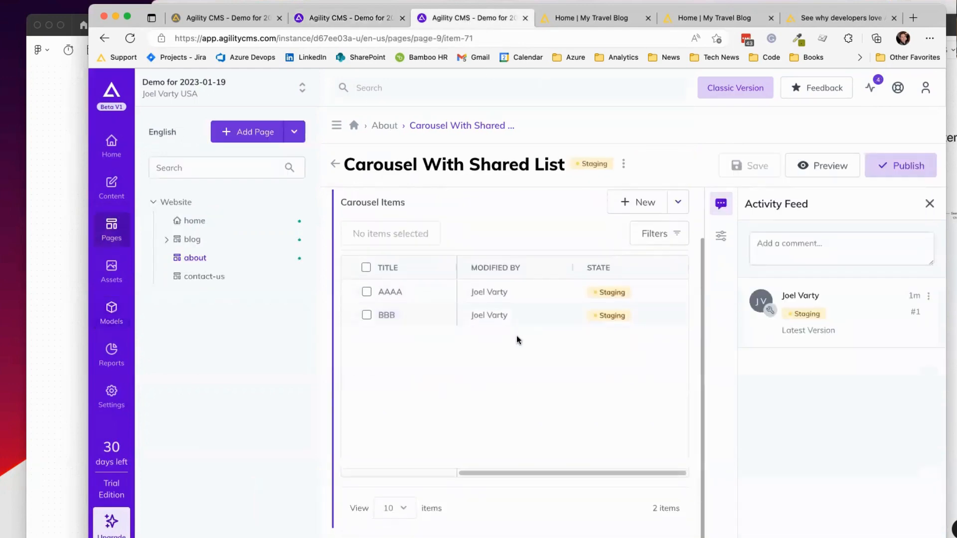
scroll(499, 234, up, 2)
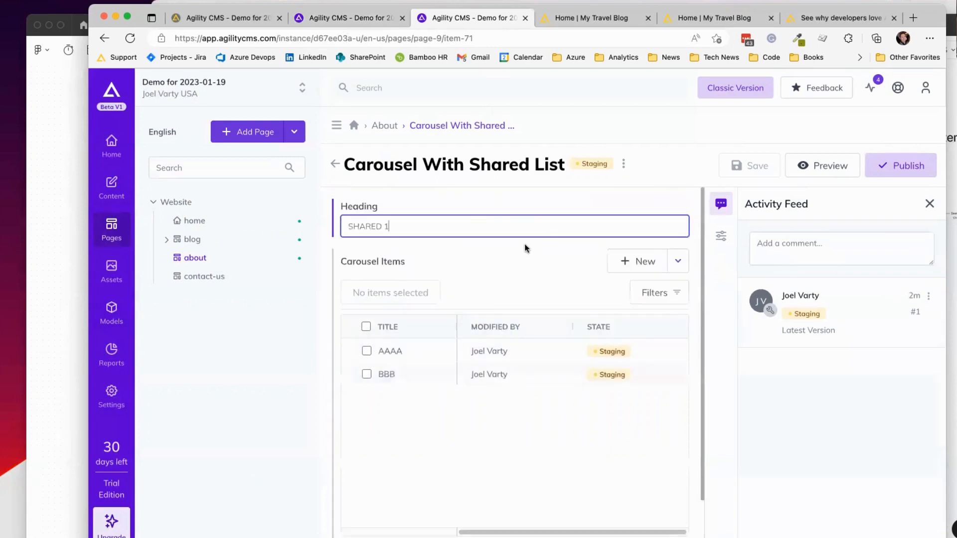
click(367, 351)
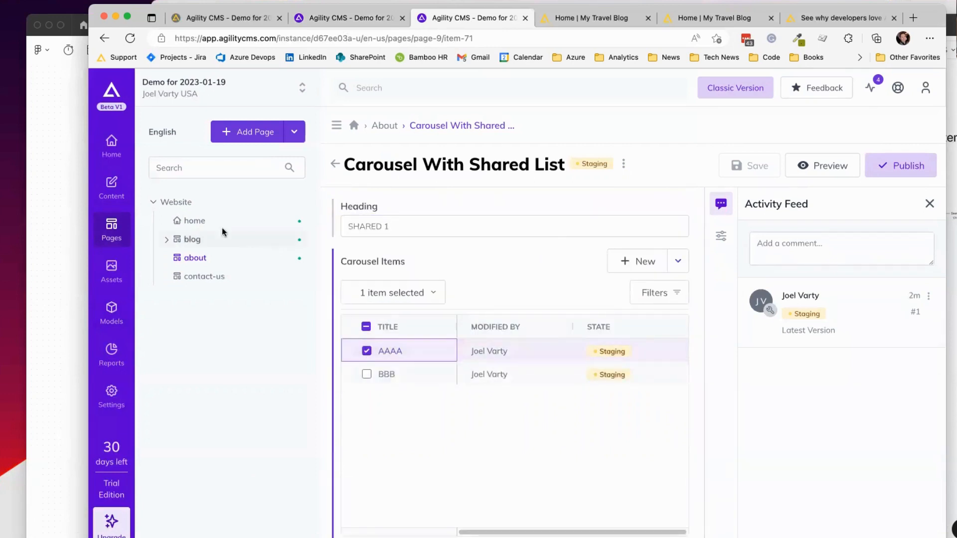
click(750, 98)
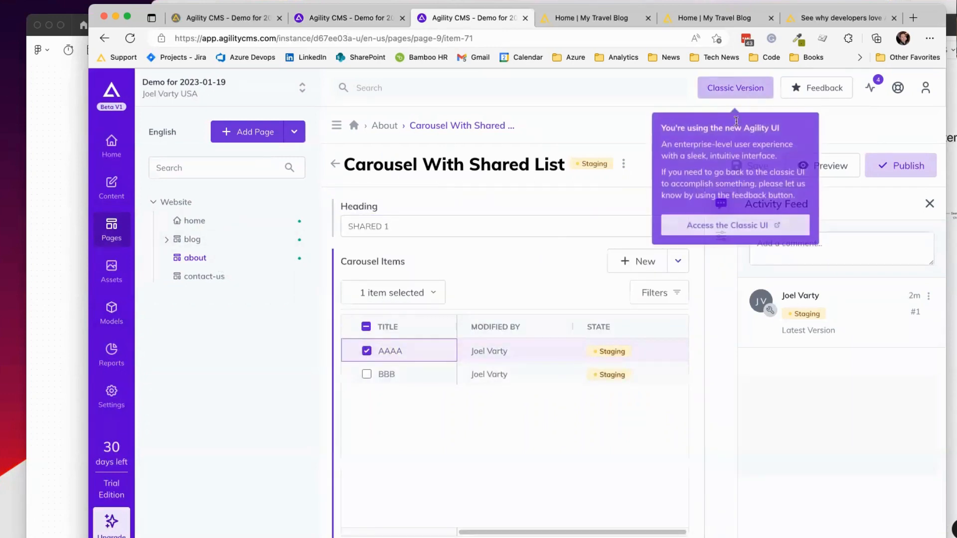
click(735, 225)
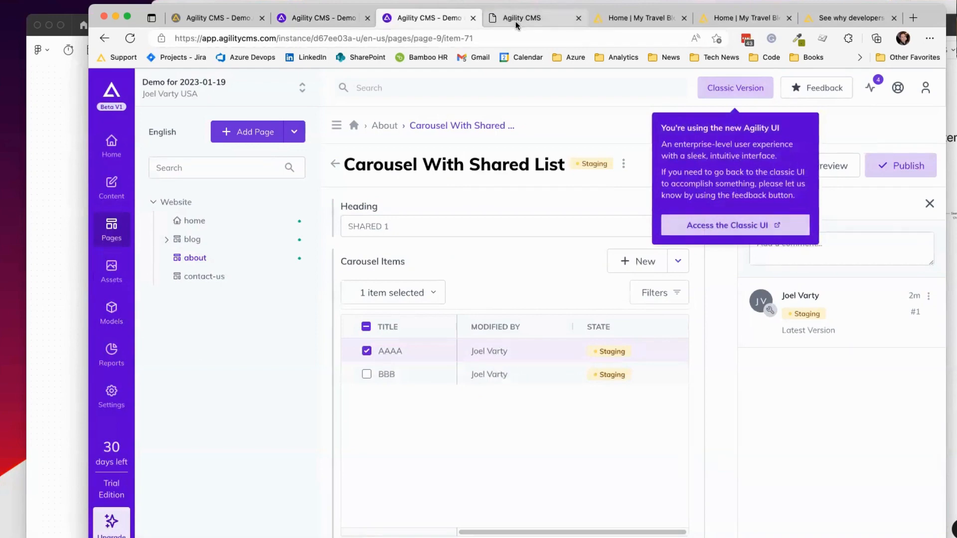
click(515, 21)
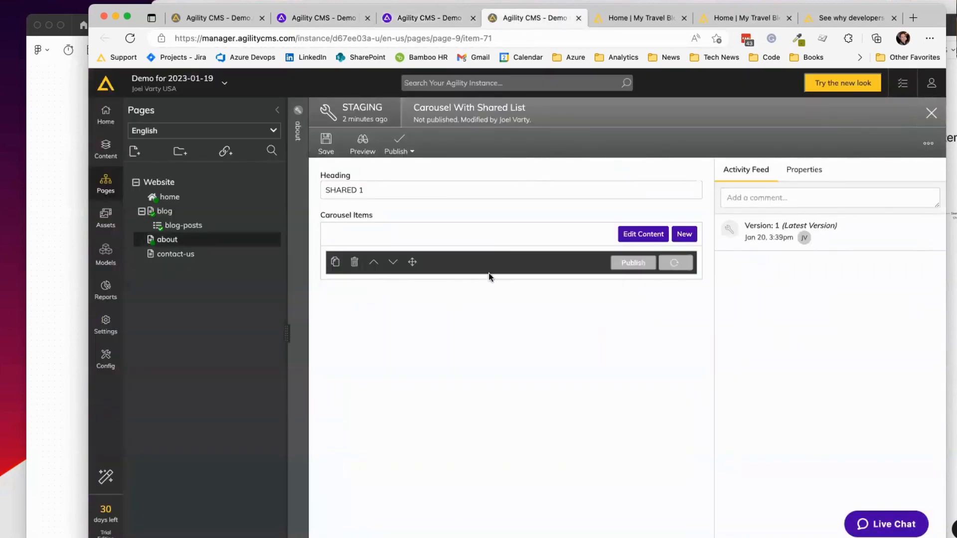
Step: Move AAAA one position down, below BBB, and save the reordered list
click(414, 190)
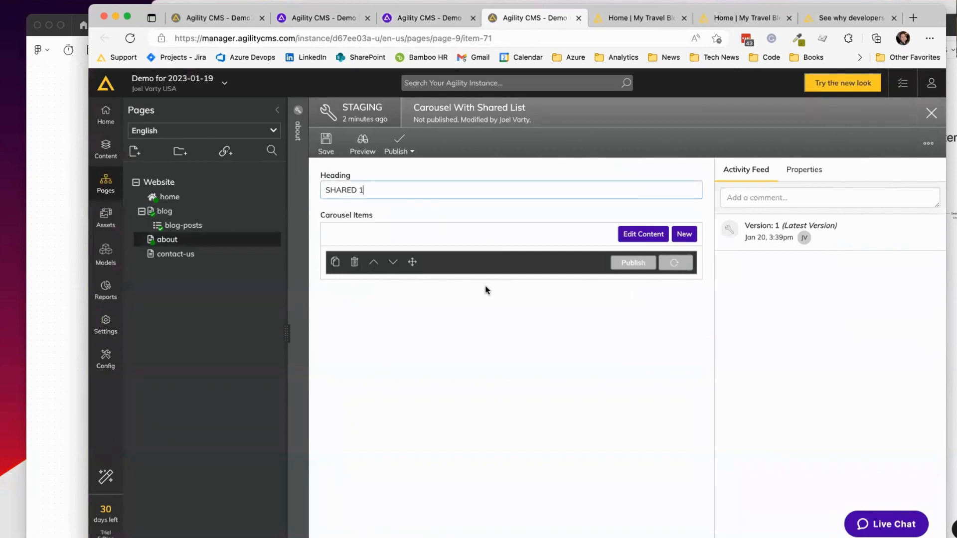
click(674, 263)
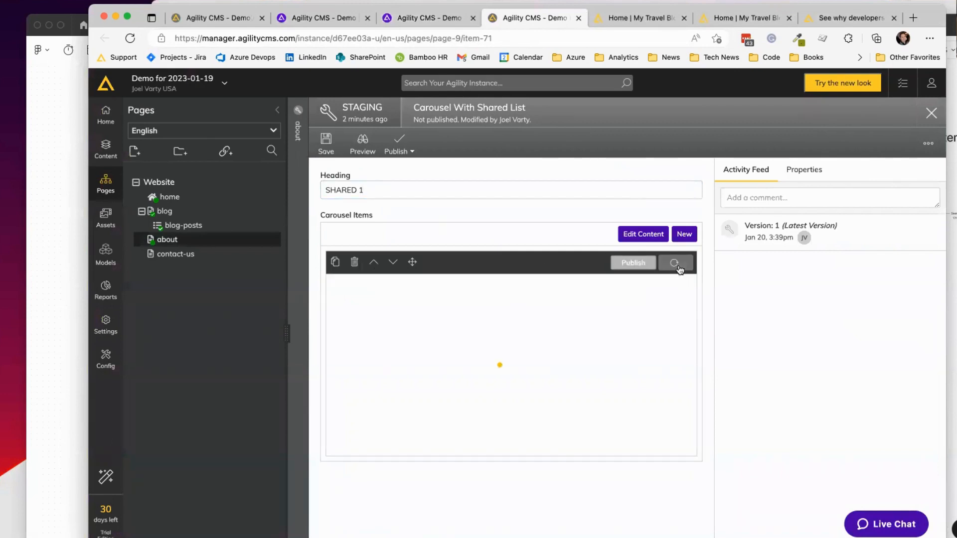
click(335, 300)
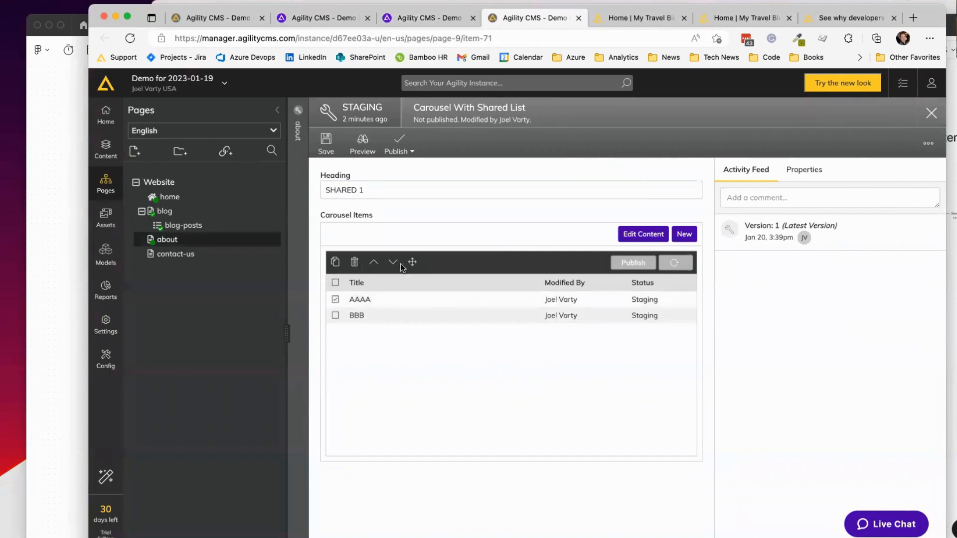
click(393, 263)
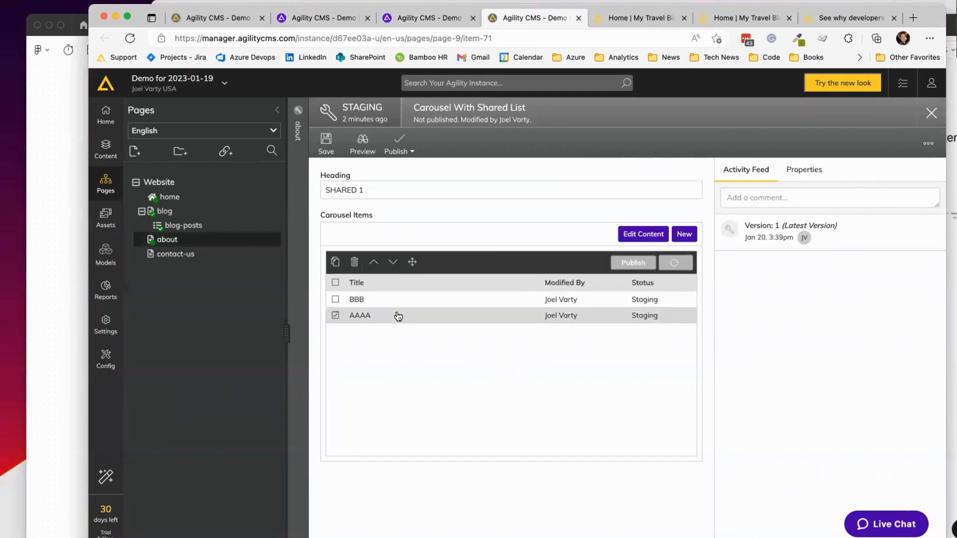
click(326, 142)
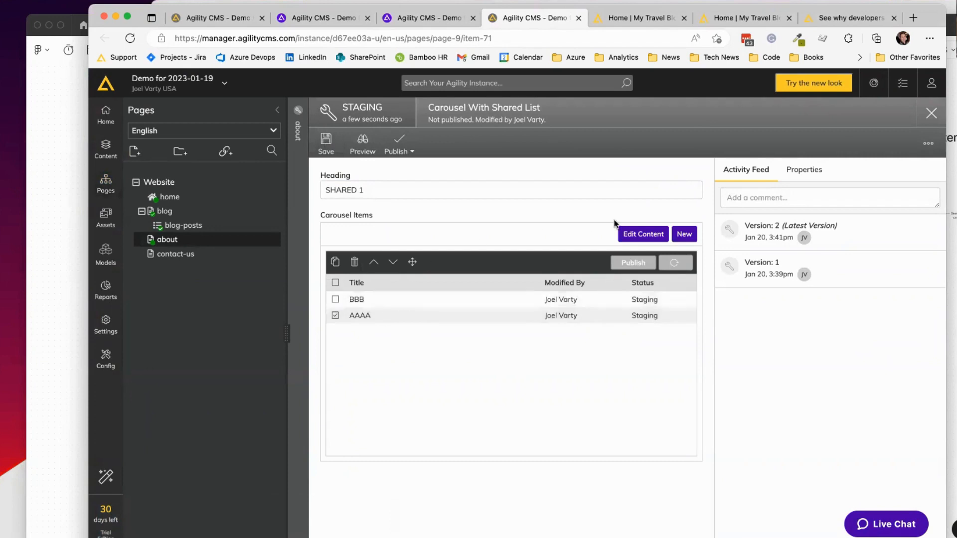
Step: Check the shared Carousels 1 list, close the classic interface, and return to the module definition
click(643, 232)
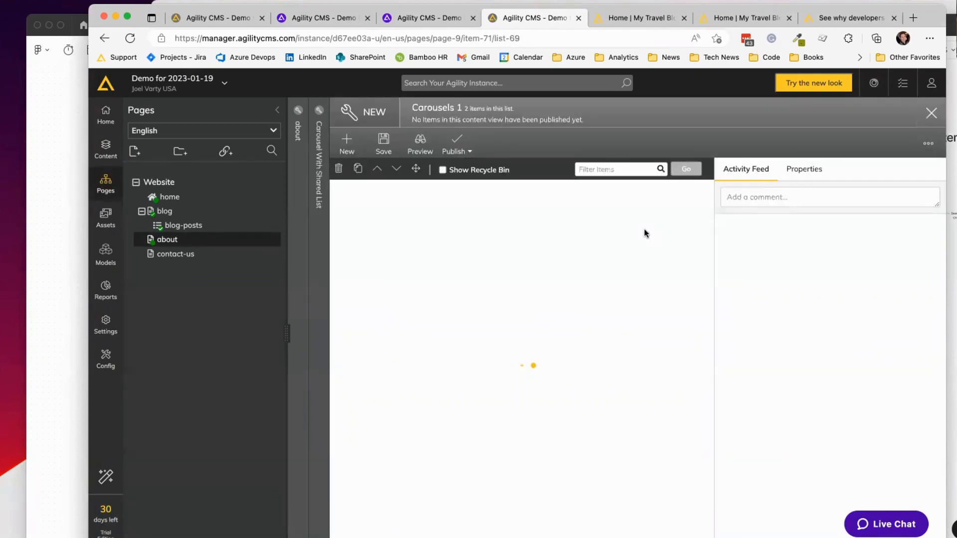
click(321, 130)
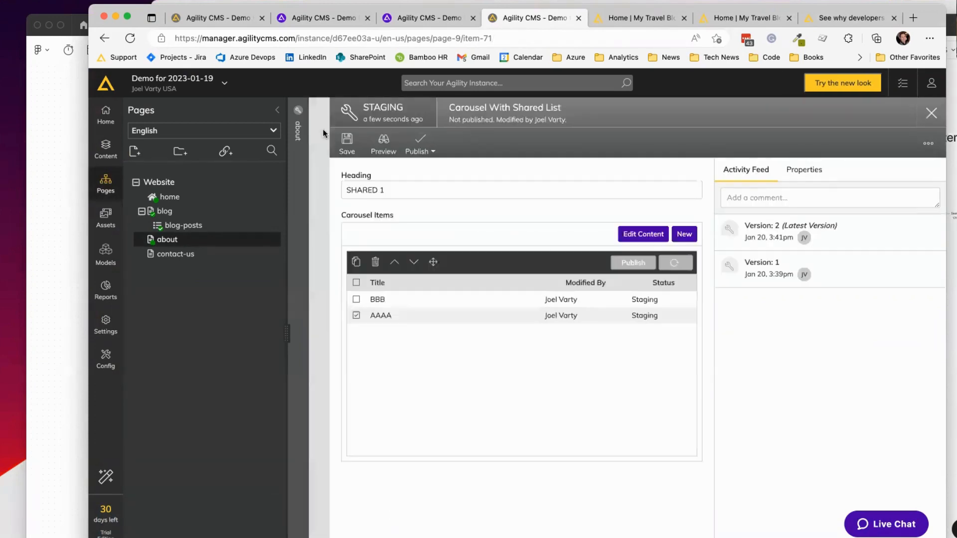
click(376, 313)
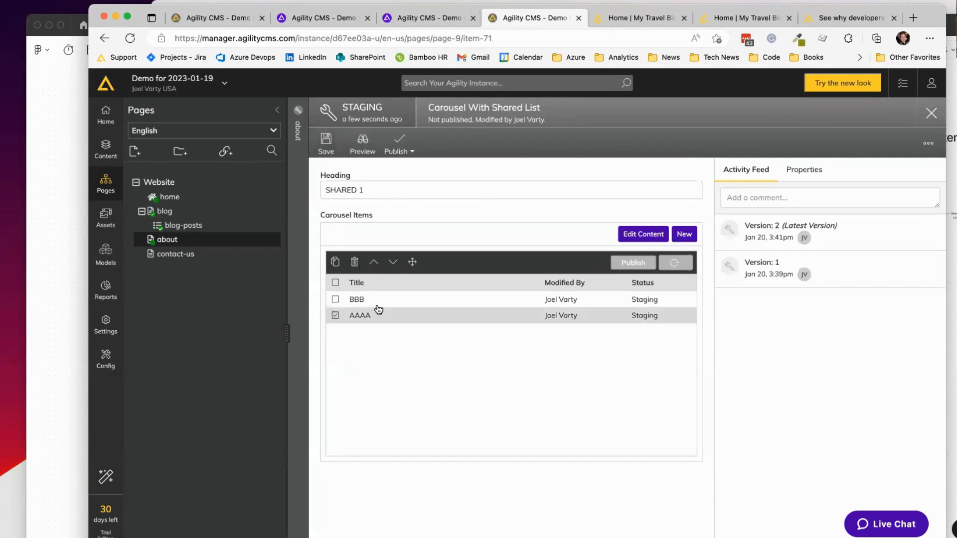
click(435, 193)
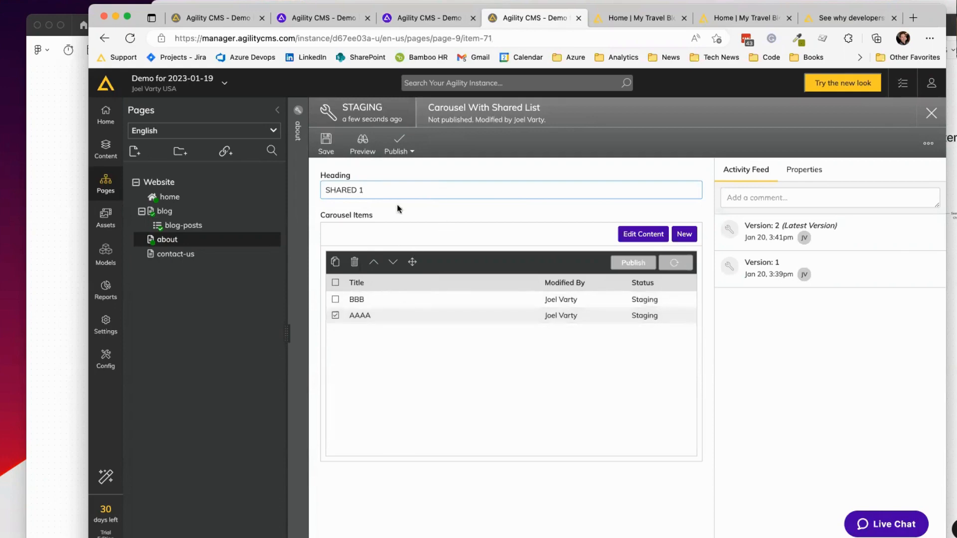
click(298, 150)
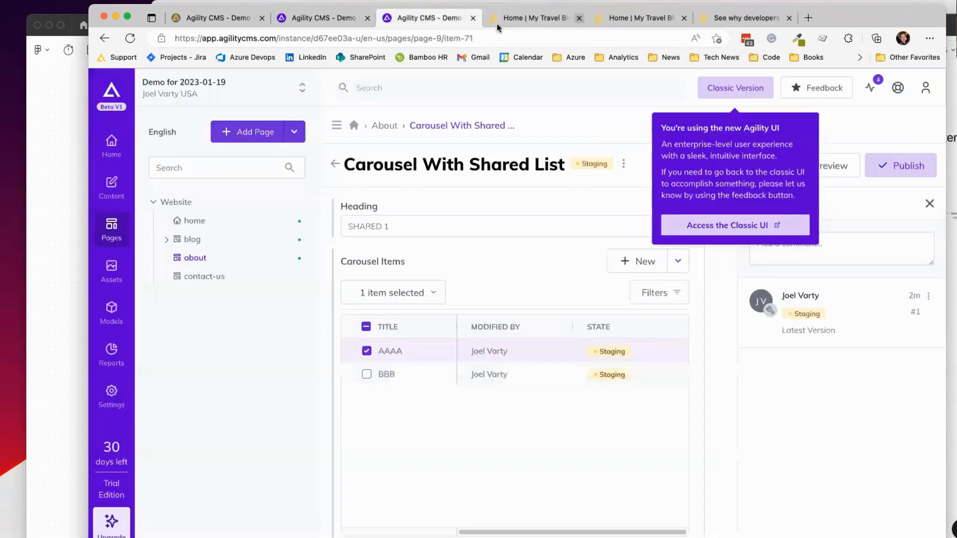
click(578, 18)
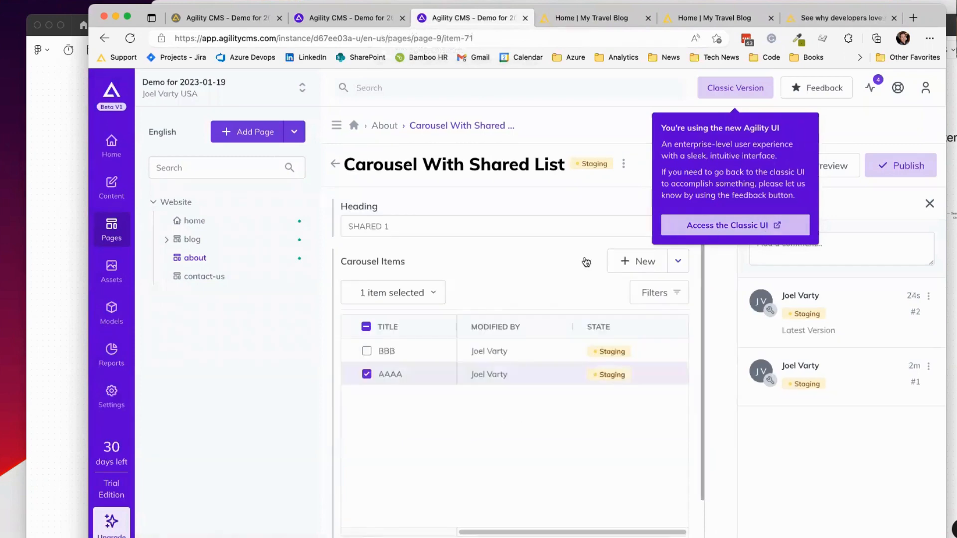
click(366, 373)
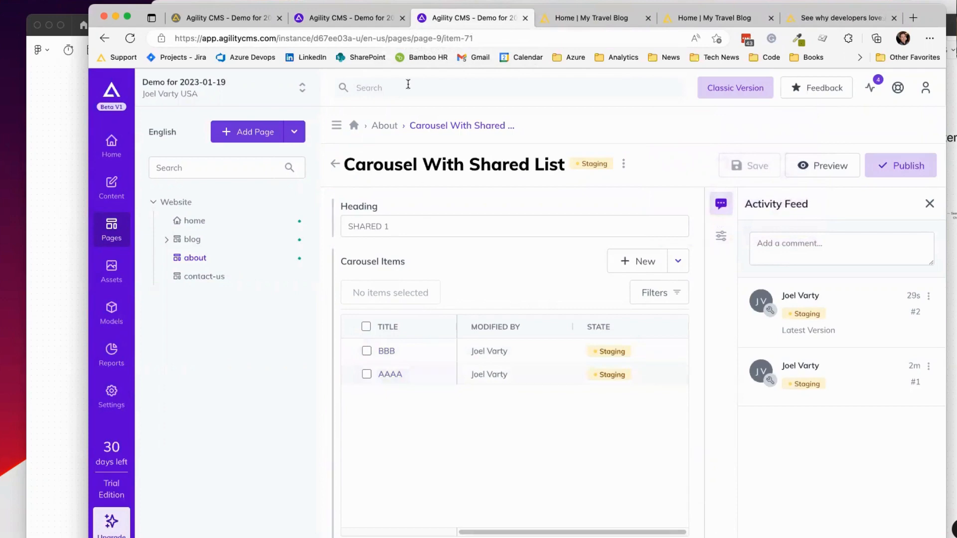
click(346, 18)
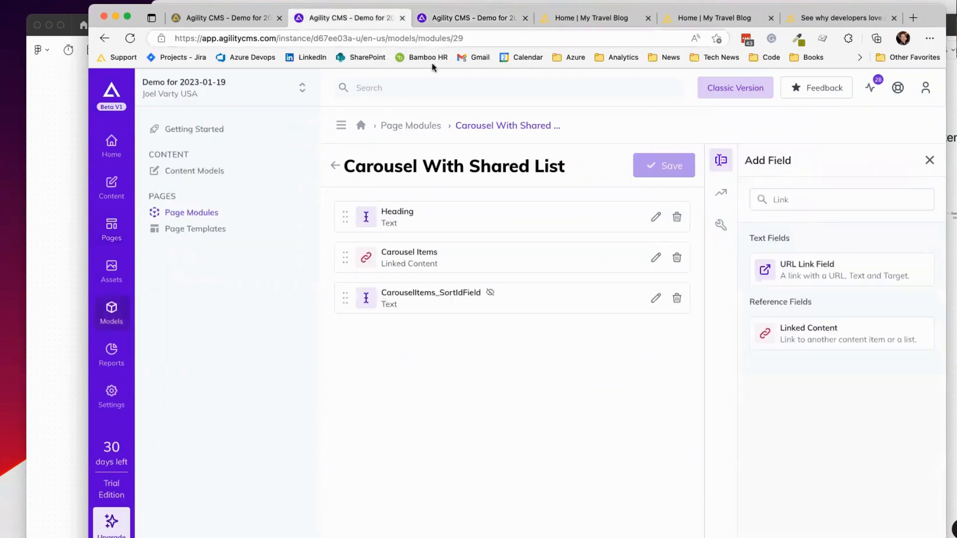
Step: Delete CarouselItems_SortIdField and set Carousel Items to Default Sort with embedded view off
click(676, 298)
click(577, 359)
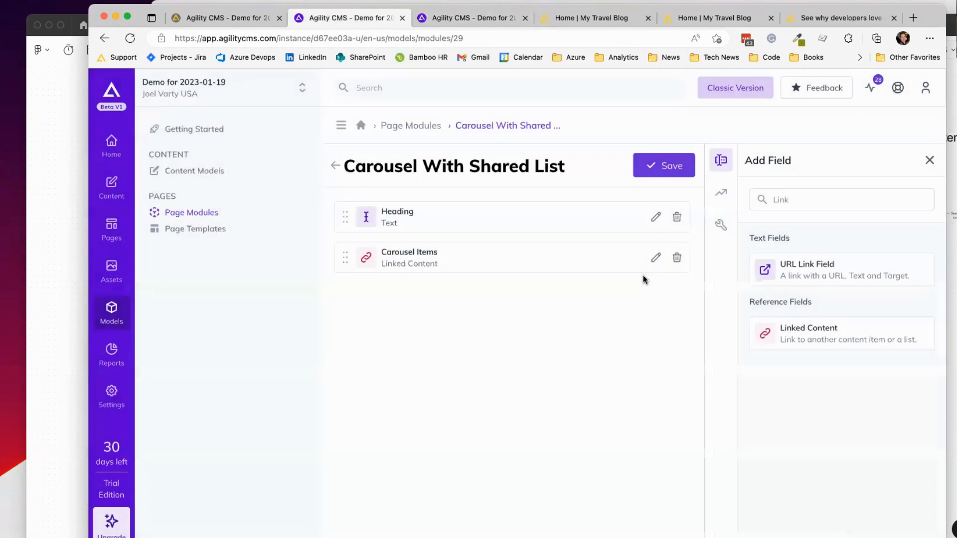
click(651, 259)
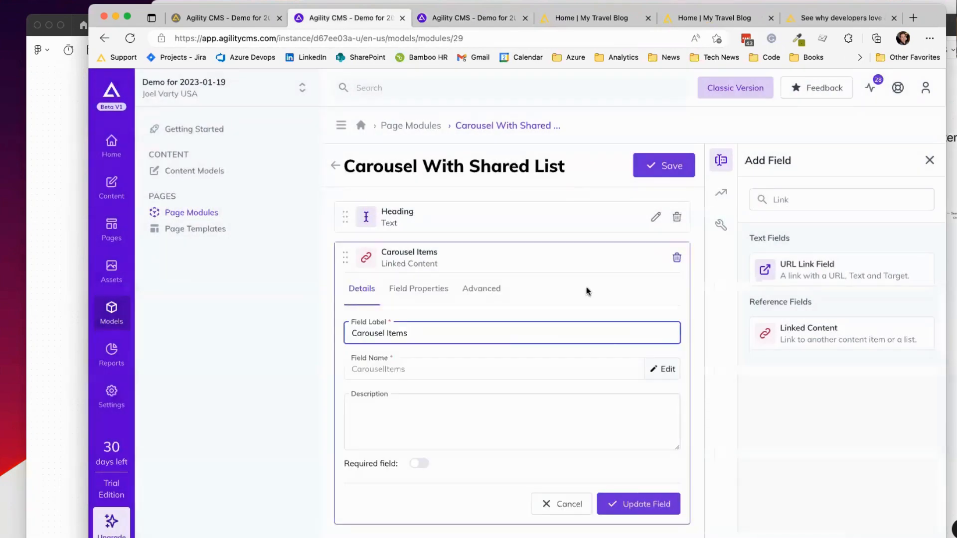
click(417, 288)
scroll(498, 448, down, 4)
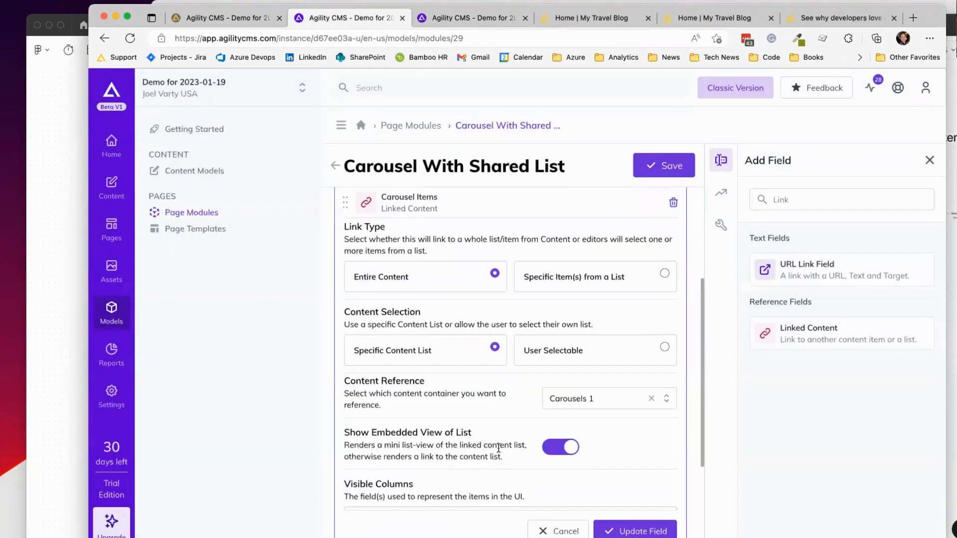
scroll(498, 449, down, 3)
click(401, 429)
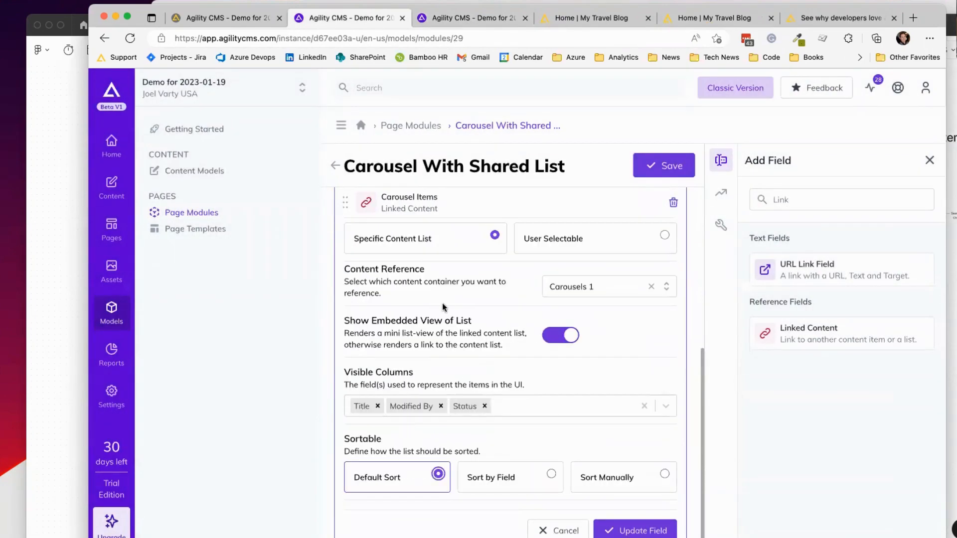
click(548, 332)
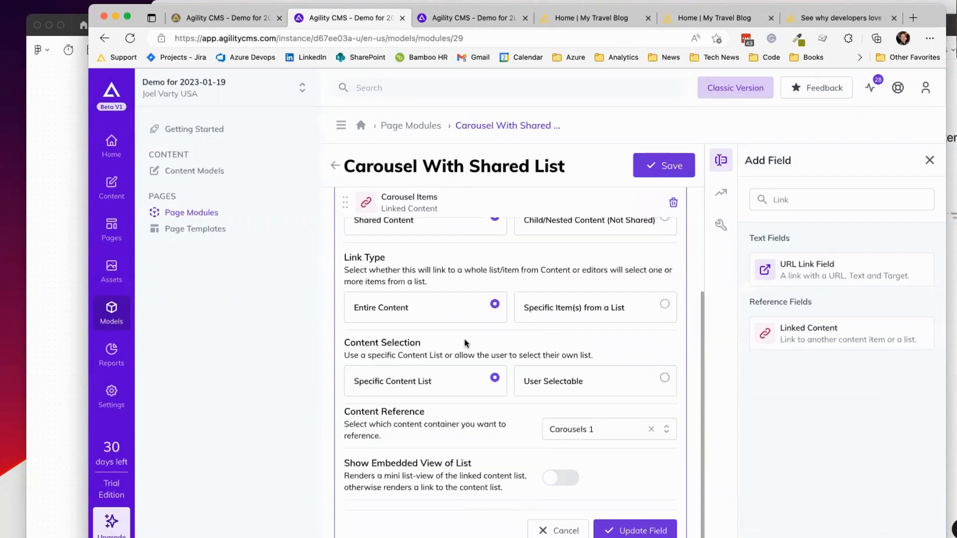
click(80, 334)
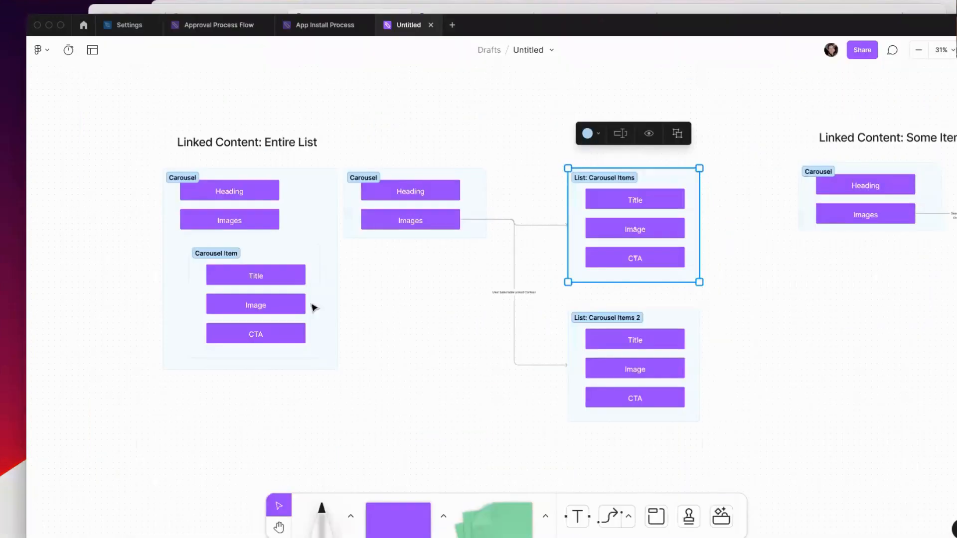
Step: Inspect the Carousel, List: Carousel Items and List: Carousel Items 2 frames in FigJam
click(404, 173)
click(648, 177)
click(471, 175)
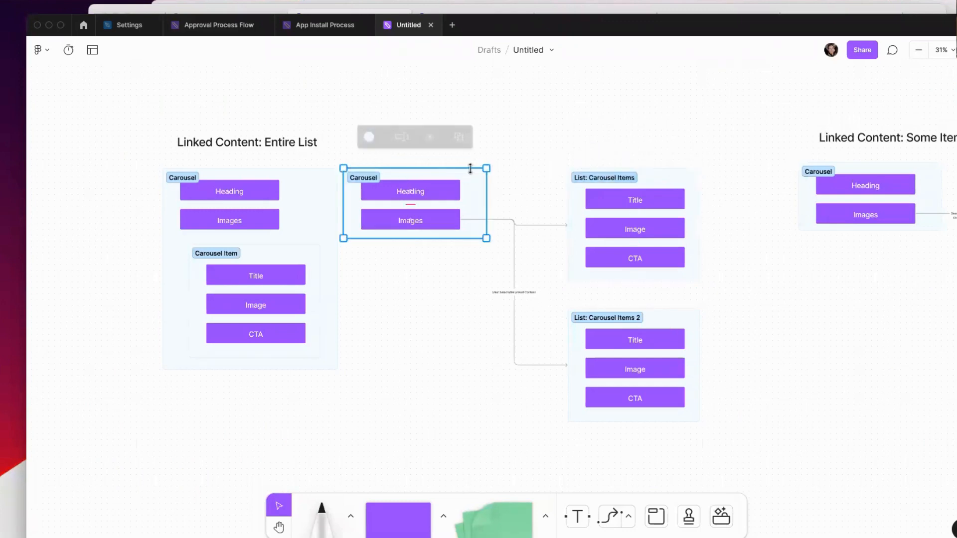
click(673, 170)
click(478, 174)
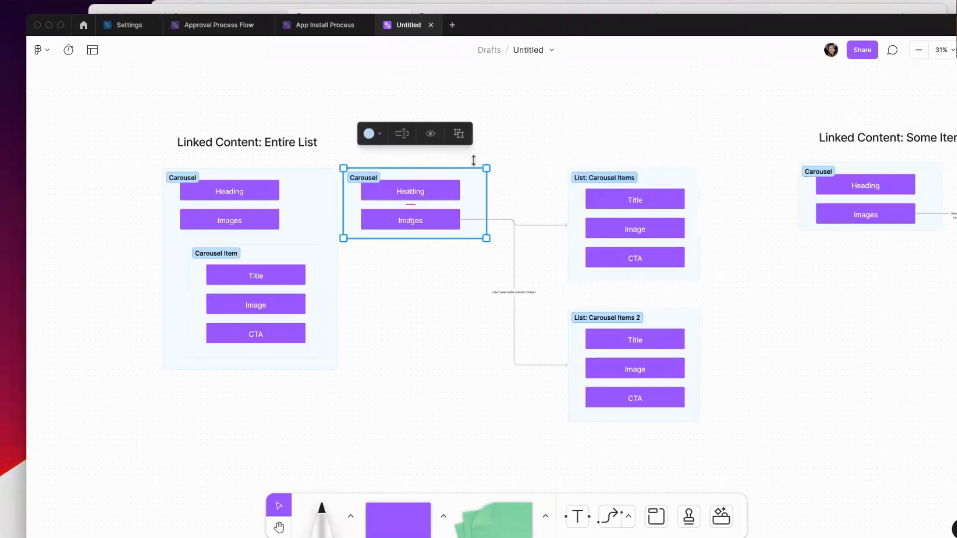
click(592, 136)
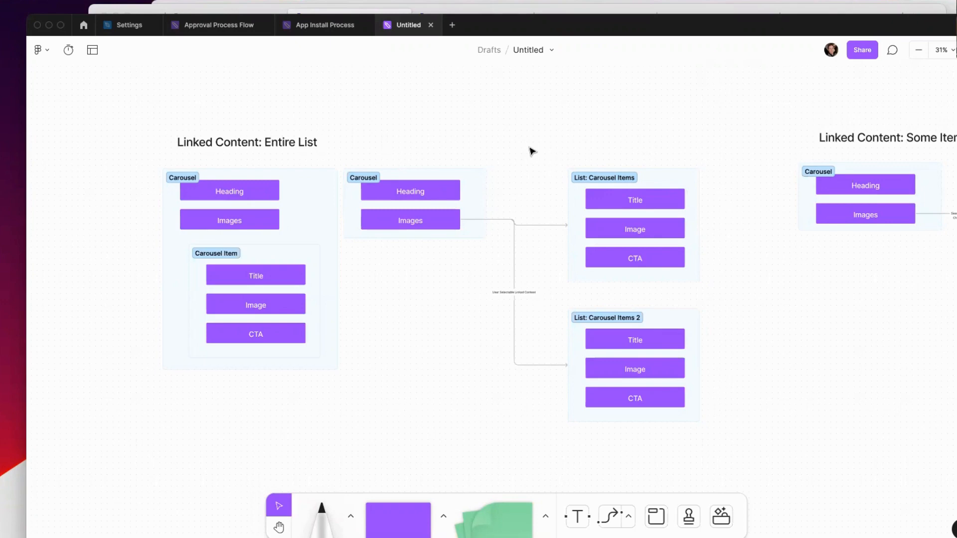
click(676, 172)
click(516, 137)
click(692, 318)
click(697, 172)
click(732, 157)
key(super+Tab)
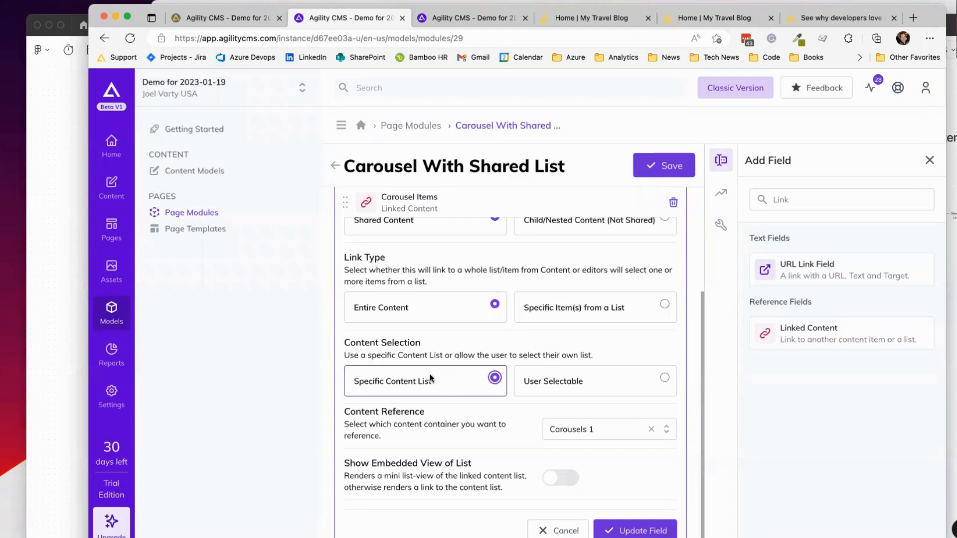
Step: Make Carousel Items User Selectable using the Carousel Item content model and save the module
click(622, 383)
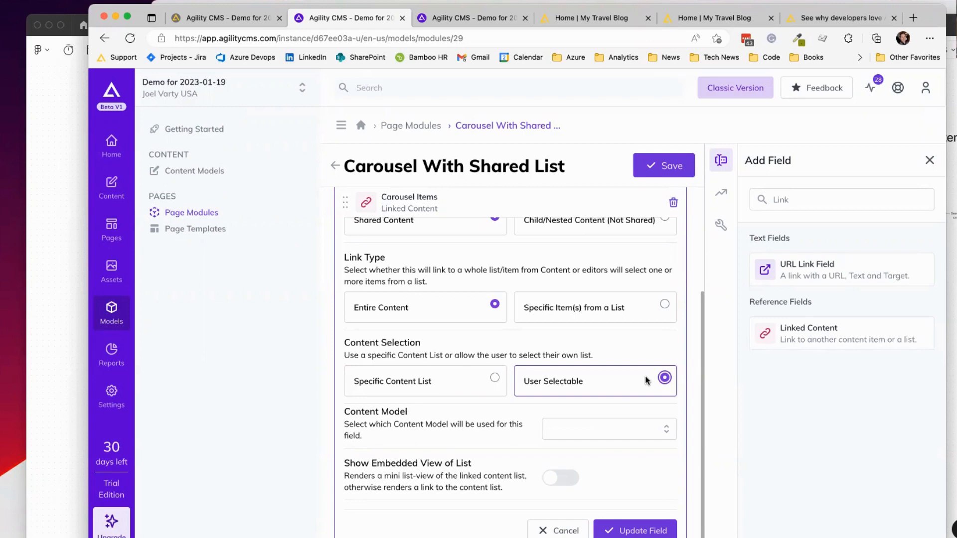
click(664, 431)
click(583, 455)
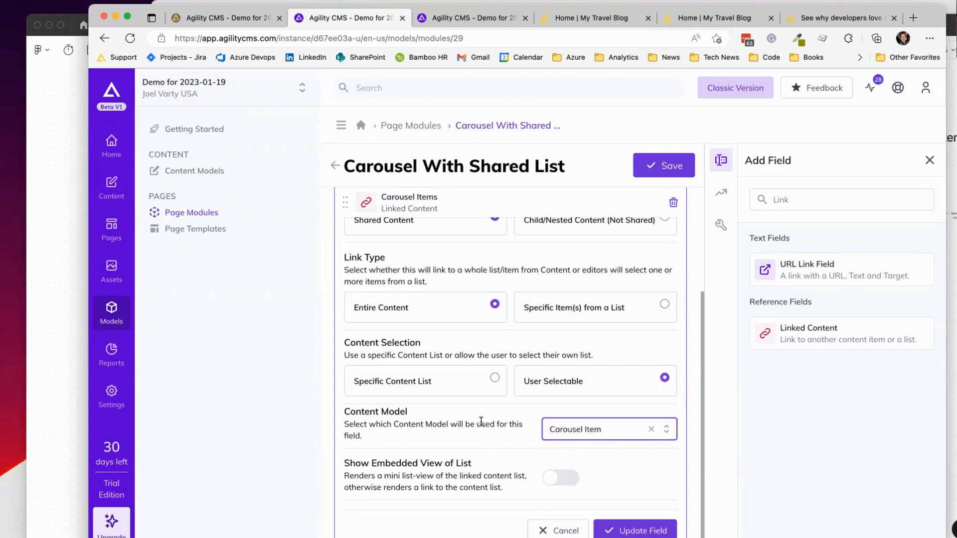
click(627, 532)
click(654, 174)
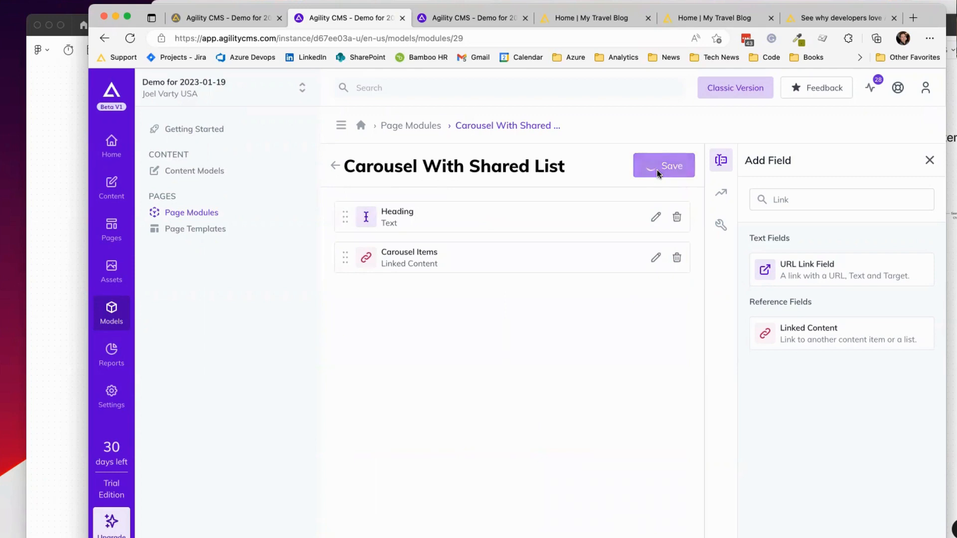
click(473, 19)
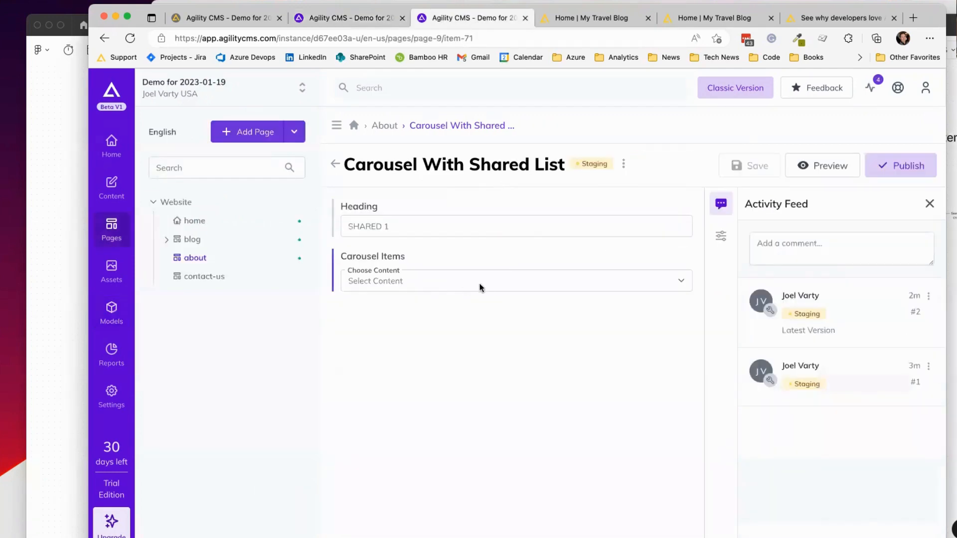
Step: Point SHARED 1's Carousel Items at the Carousels 2 list after viewing Carousels 1, then save
click(450, 279)
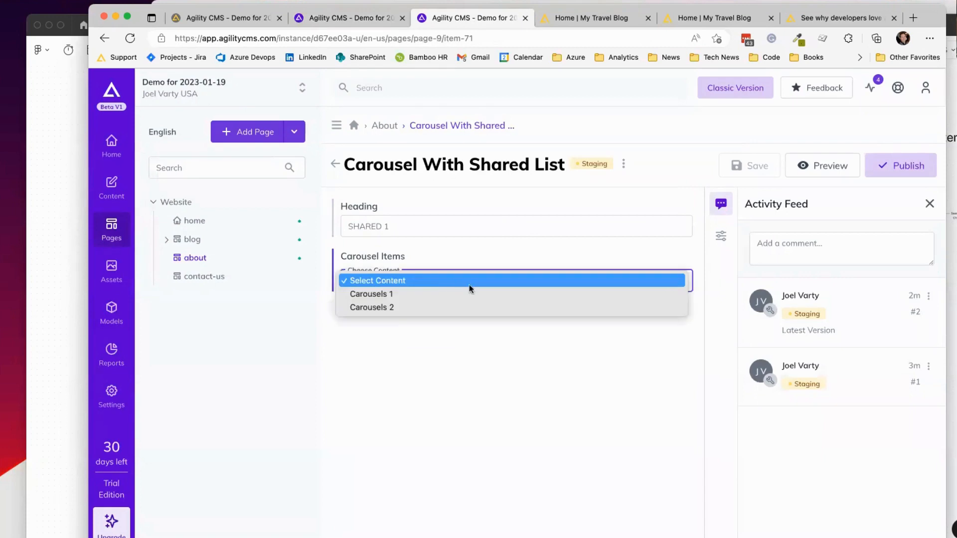
click(443, 294)
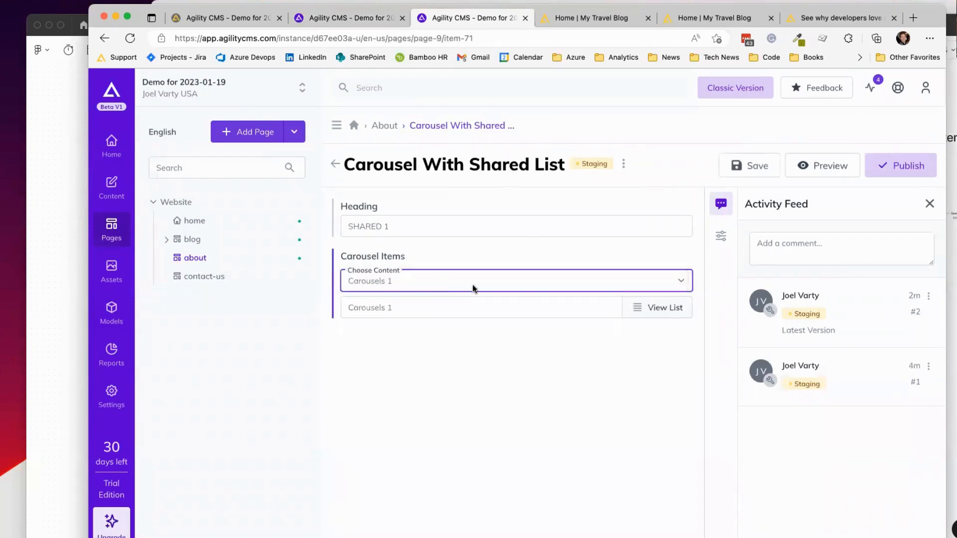
click(666, 308)
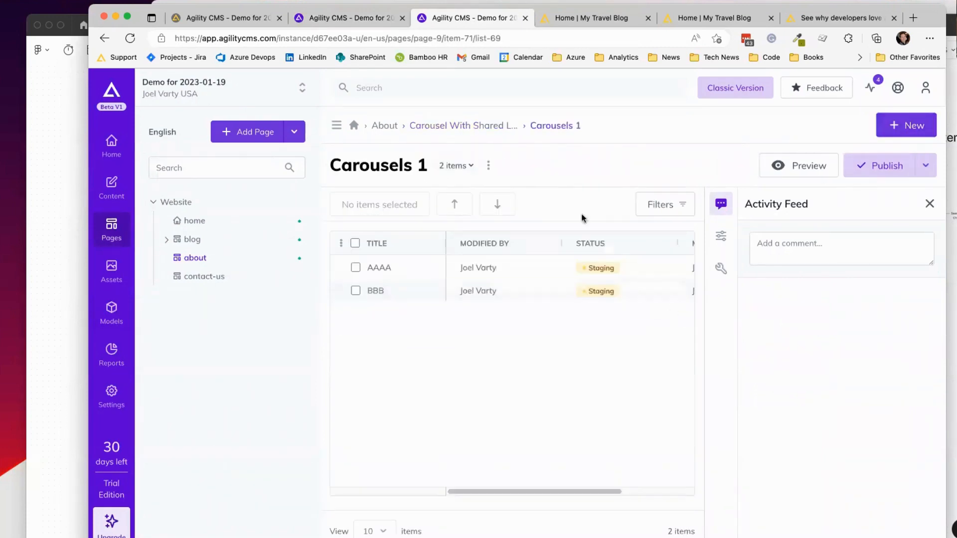
click(480, 128)
click(498, 285)
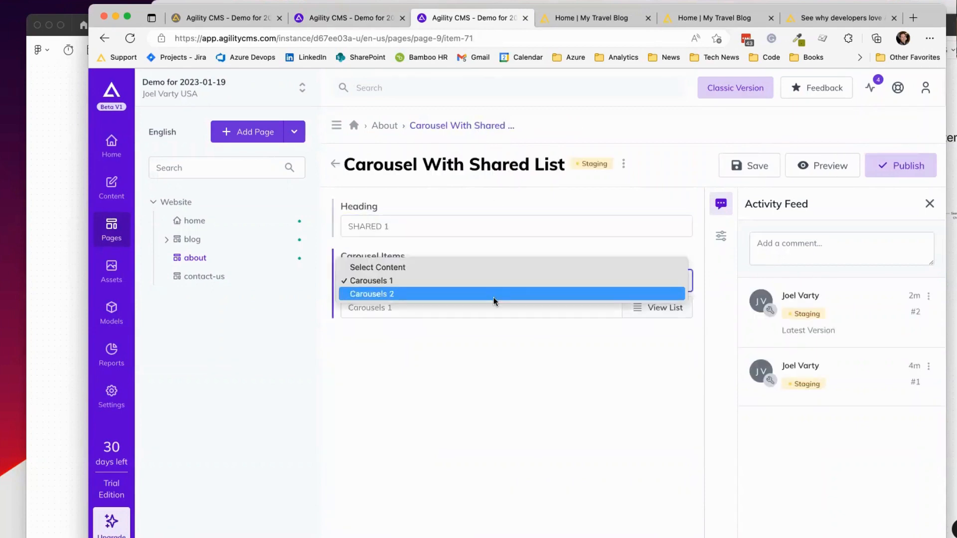
click(493, 296)
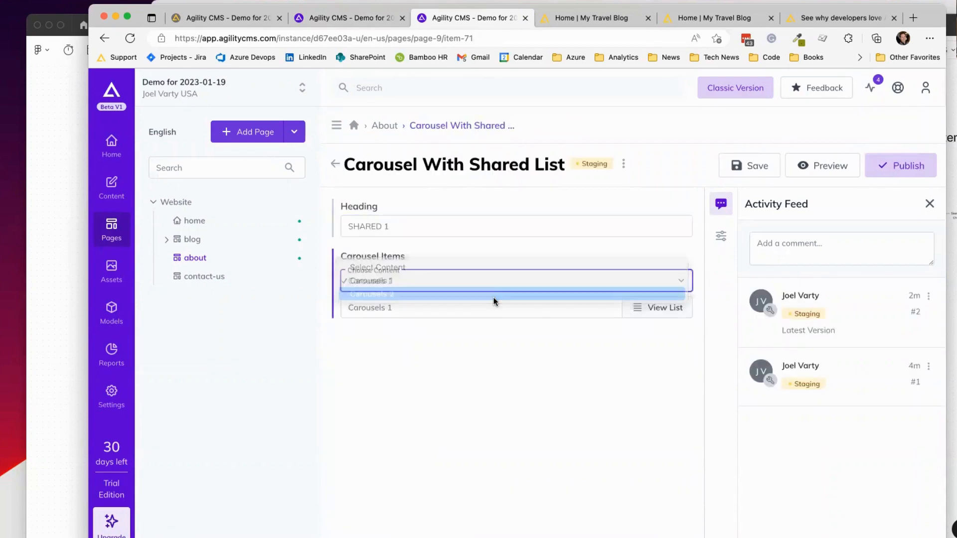
click(747, 164)
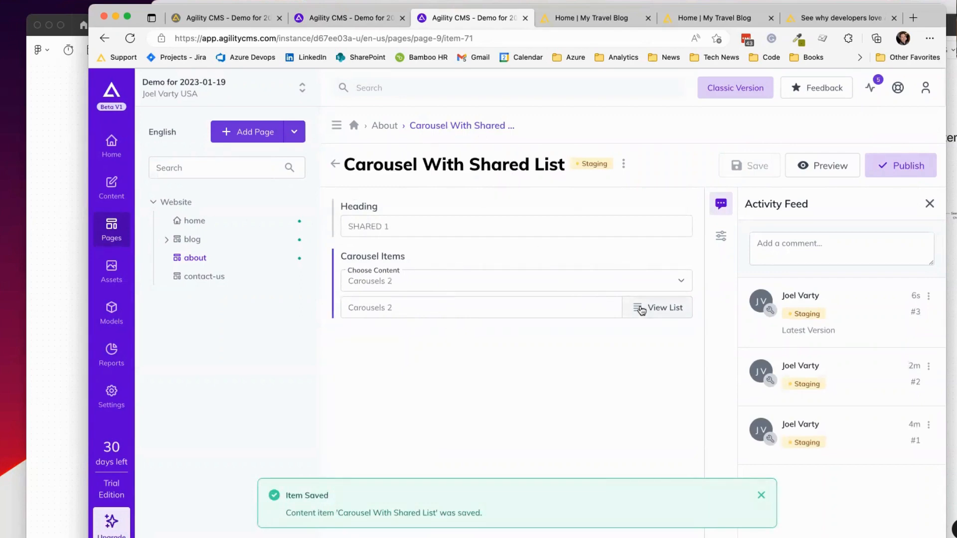
Step: Turn on Show Embedded View of List for Carousel Items and save the module model
click(362, 20)
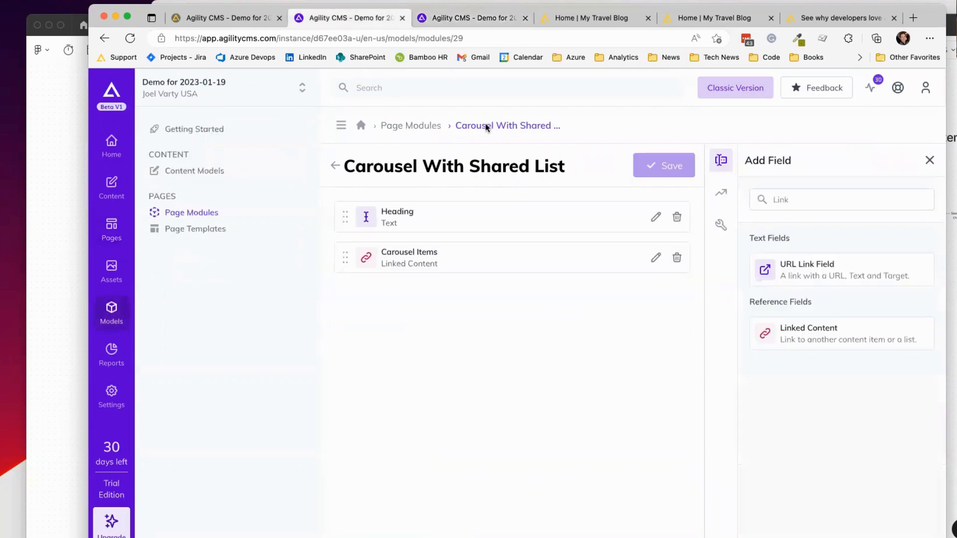
click(655, 259)
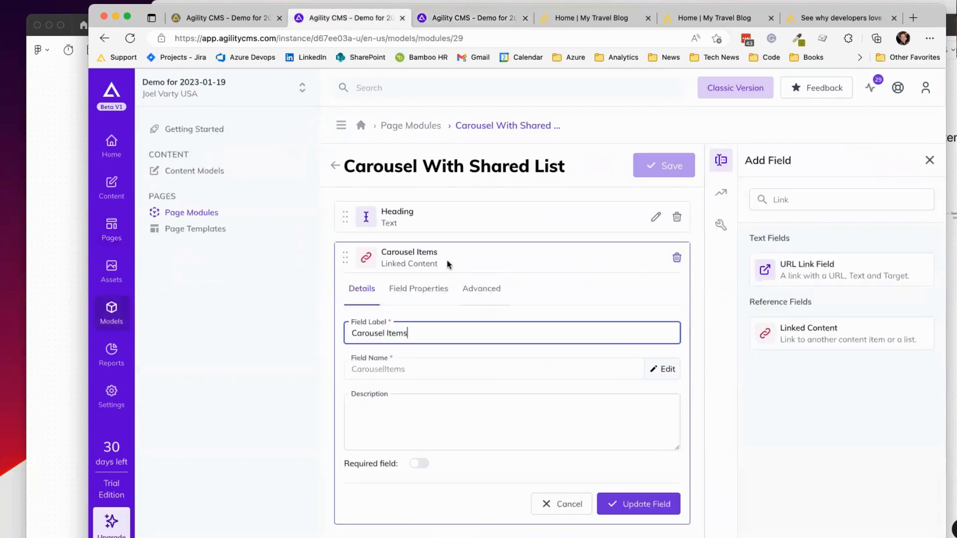
click(418, 288)
scroll(558, 378, down, 5)
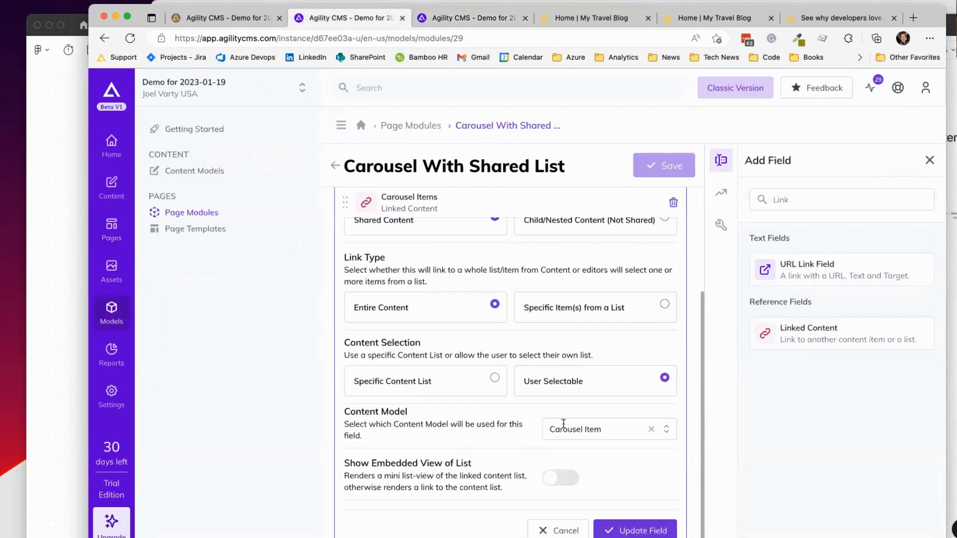
click(561, 478)
scroll(518, 420, down, 4)
click(618, 532)
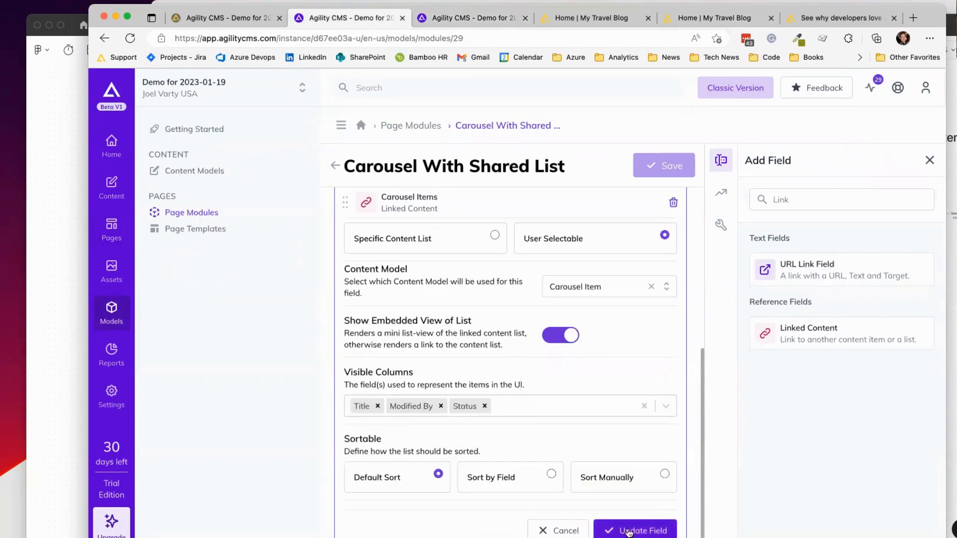
click(662, 165)
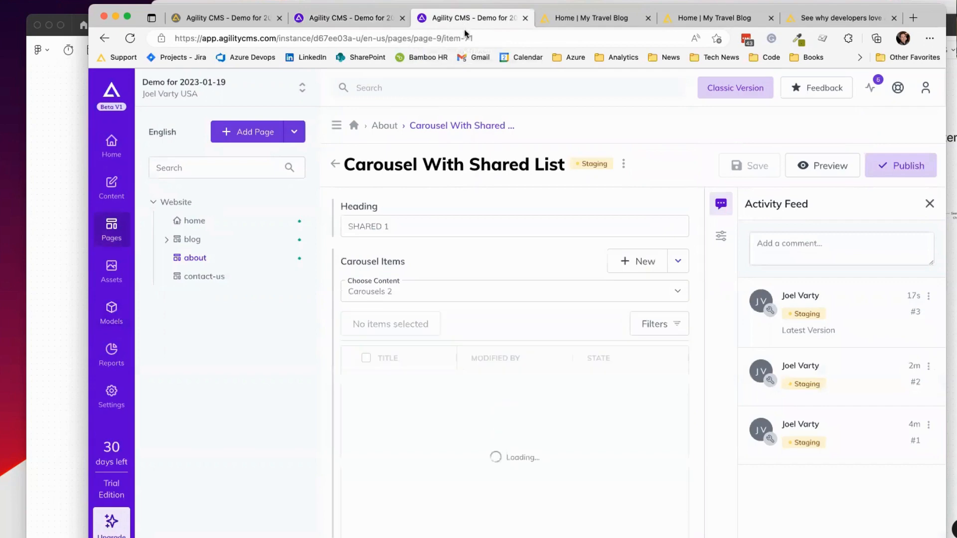
Step: Set the About page carousel's content list back to Carousels 1 and save the item
scroll(587, 310, down, 2)
scroll(587, 310, up, 2)
click(584, 300)
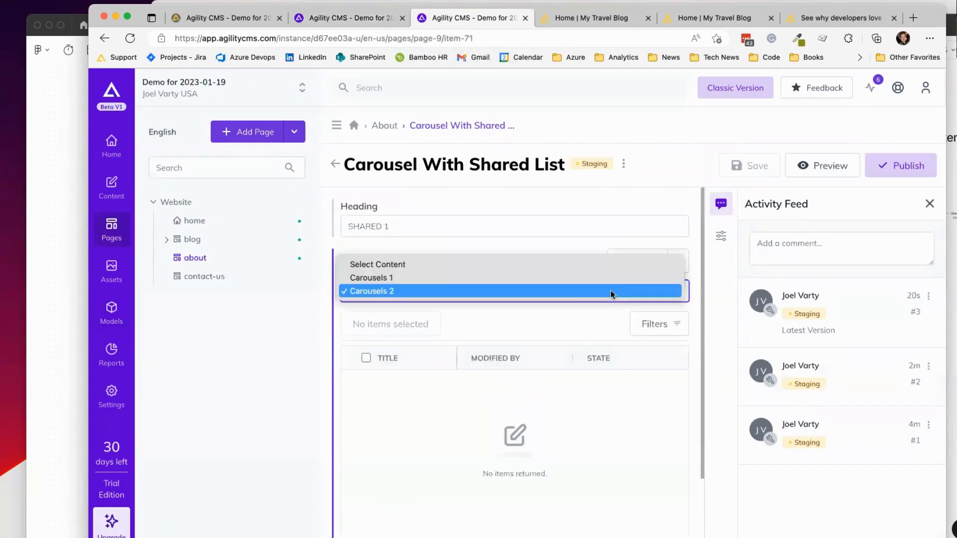
click(564, 279)
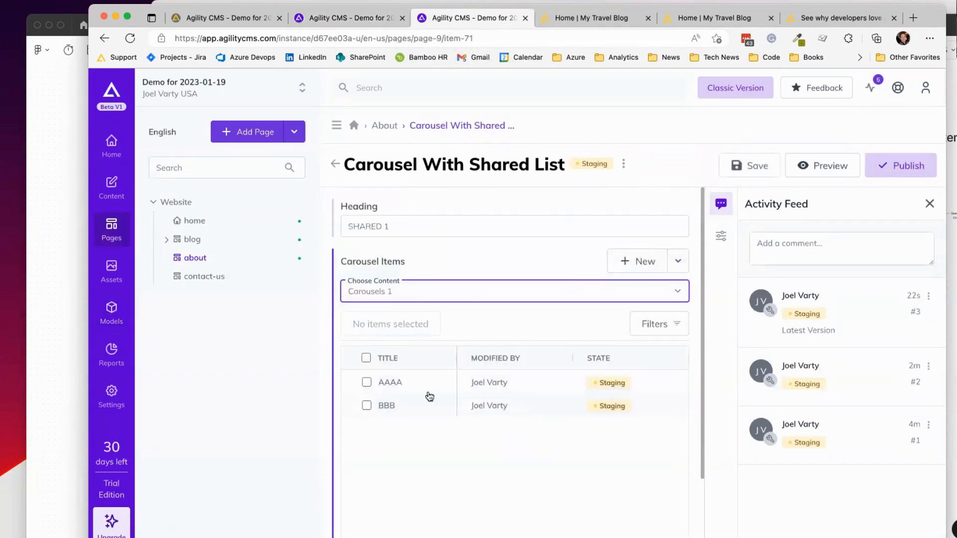
scroll(568, 394, down, 3)
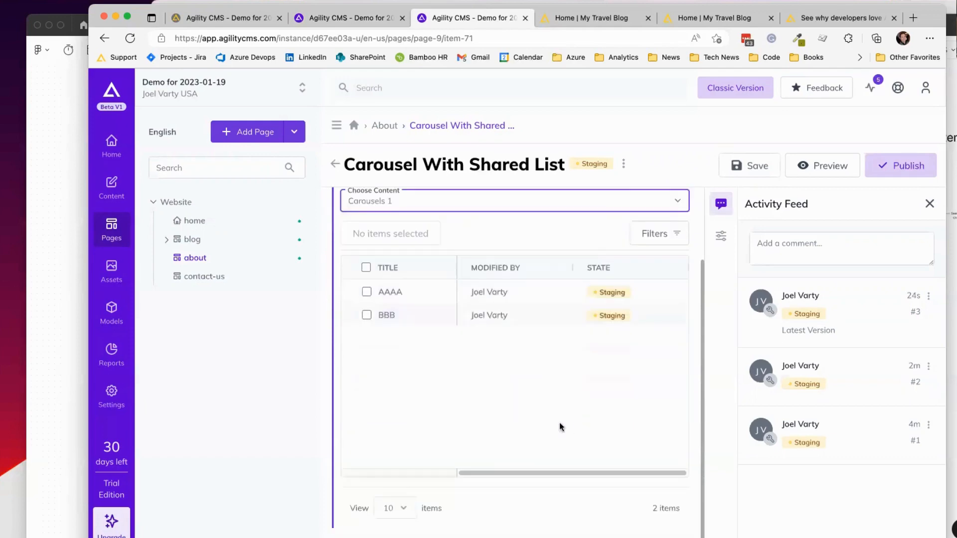
scroll(546, 299, up, 2)
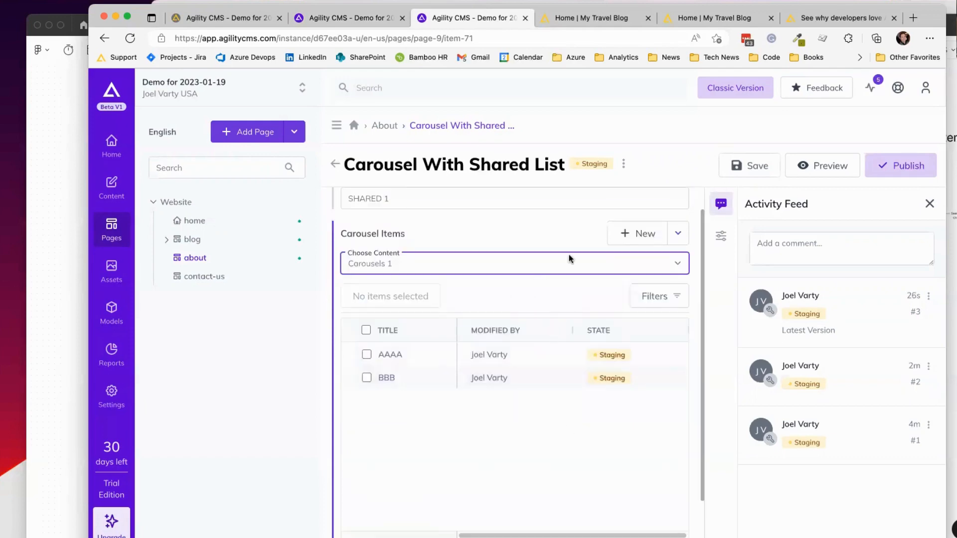
click(548, 259)
click(546, 276)
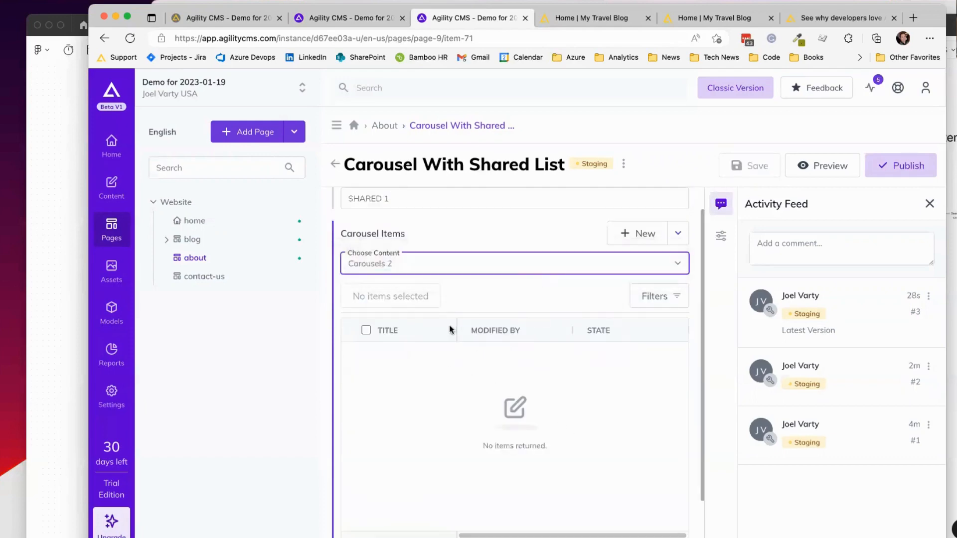
click(510, 263)
click(506, 250)
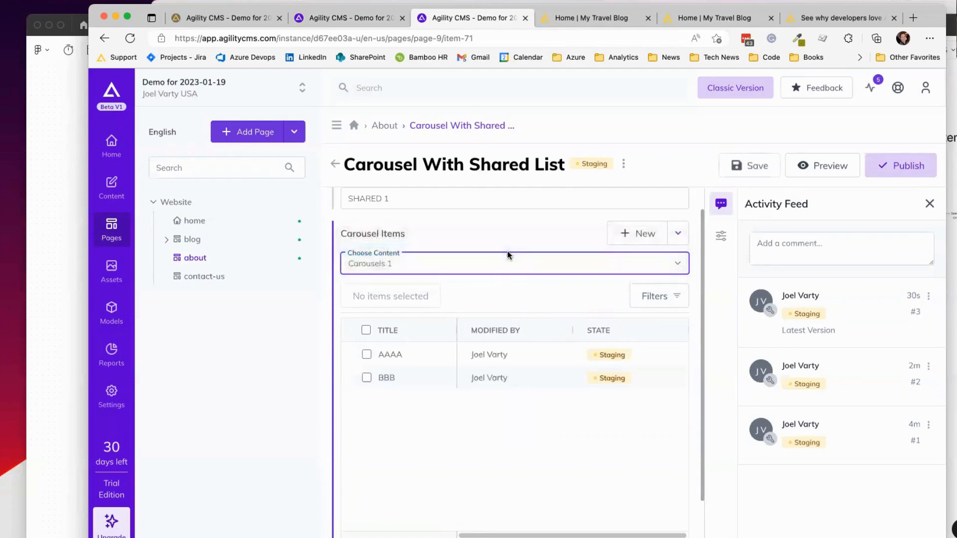
key(ctrl+s)
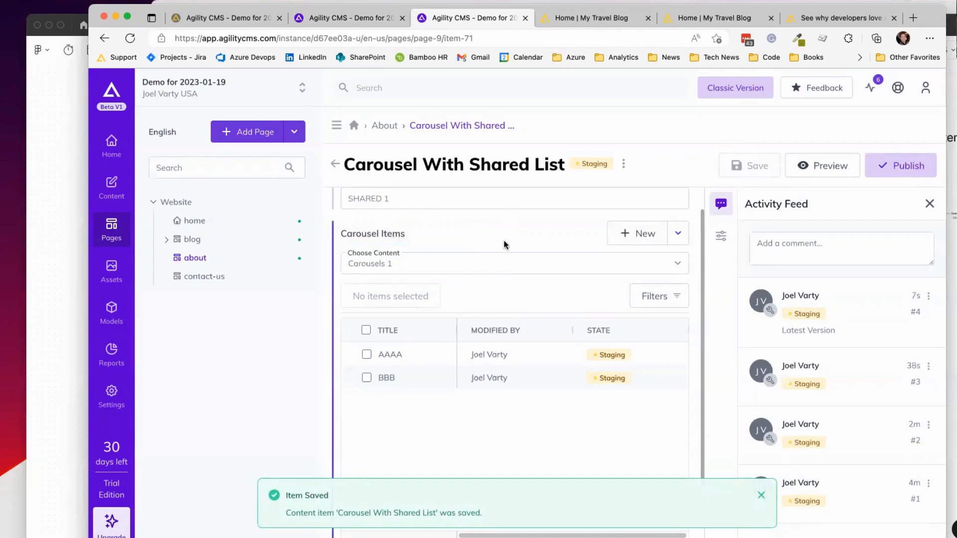
scroll(520, 248, up, 1)
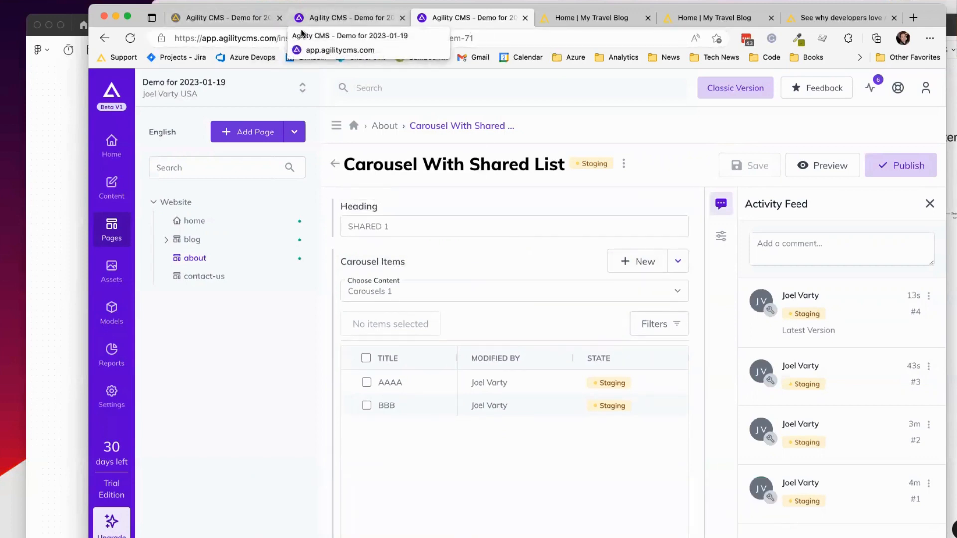
click(65, 104)
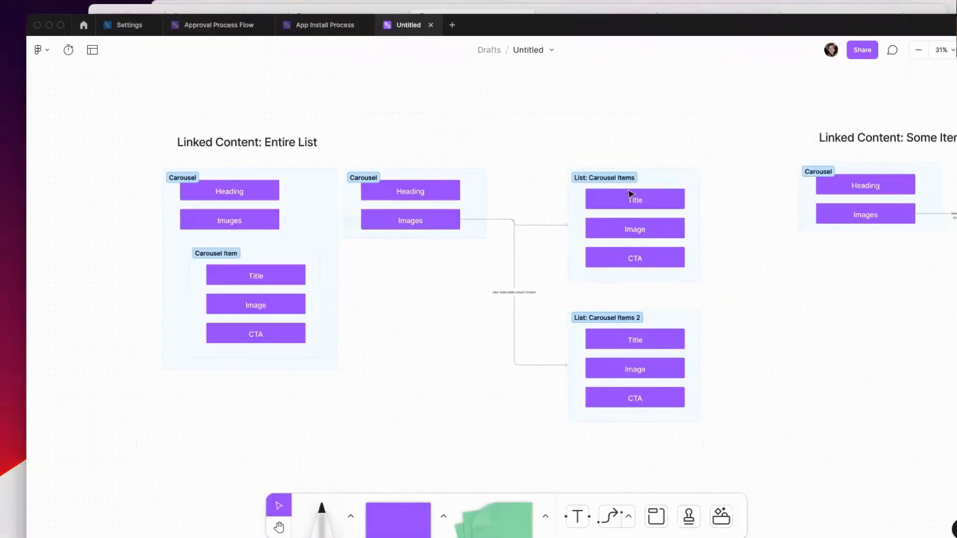
Step: Pan the FigJam board to the Linked Content: Some Items diagram and look it over
scroll(799, 218, right, 10)
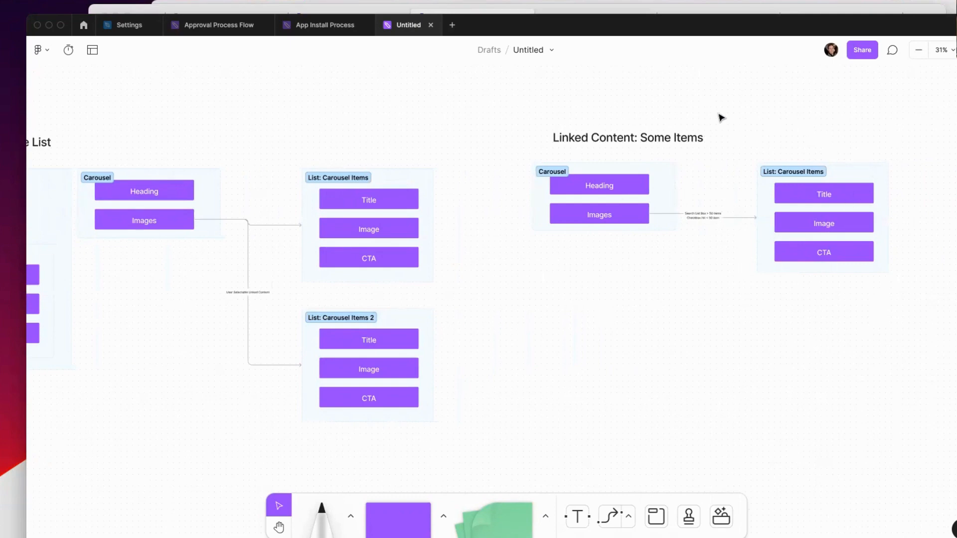
drag(493, 84, 939, 316)
click(921, 331)
key(super+Tab)
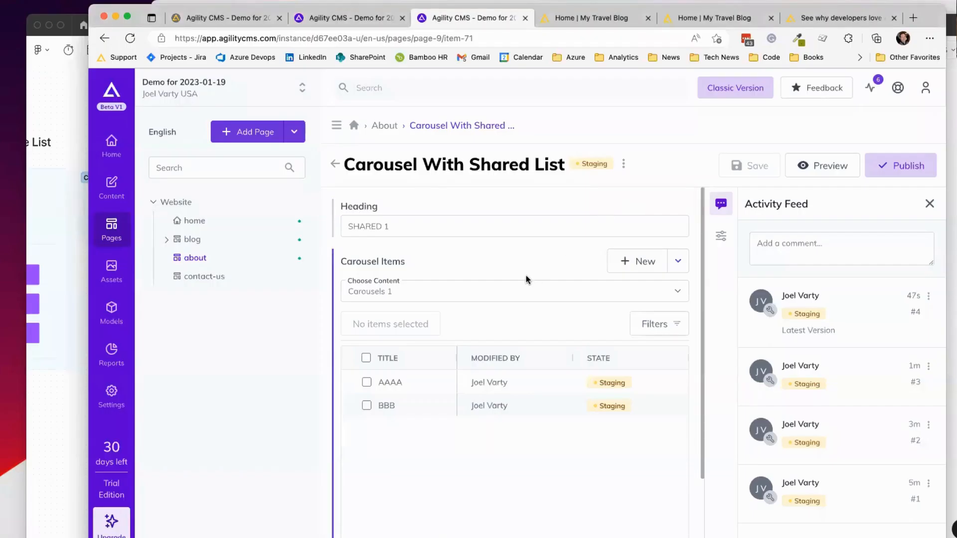
Step: Review the Carousel Items link settings in the Carousel With Shared List module
click(355, 17)
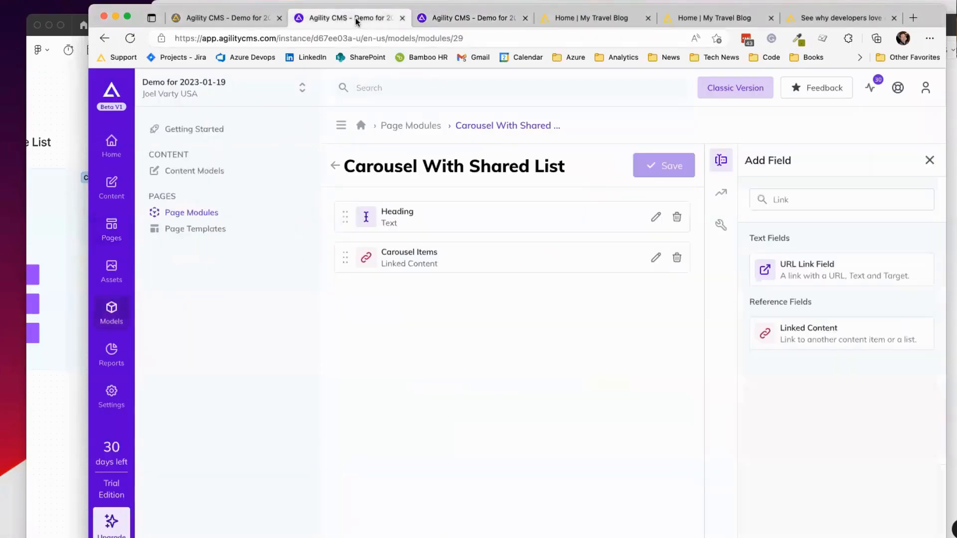
click(656, 258)
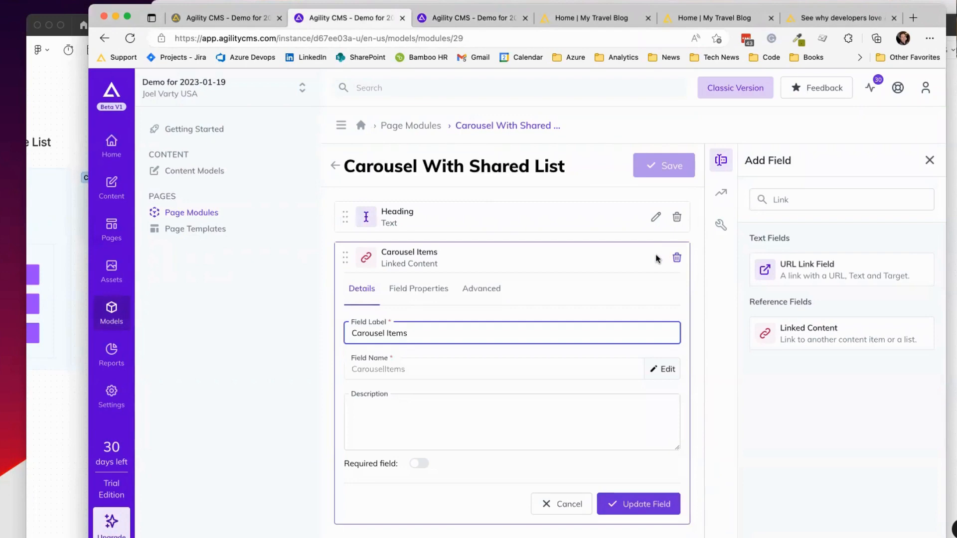
click(417, 294)
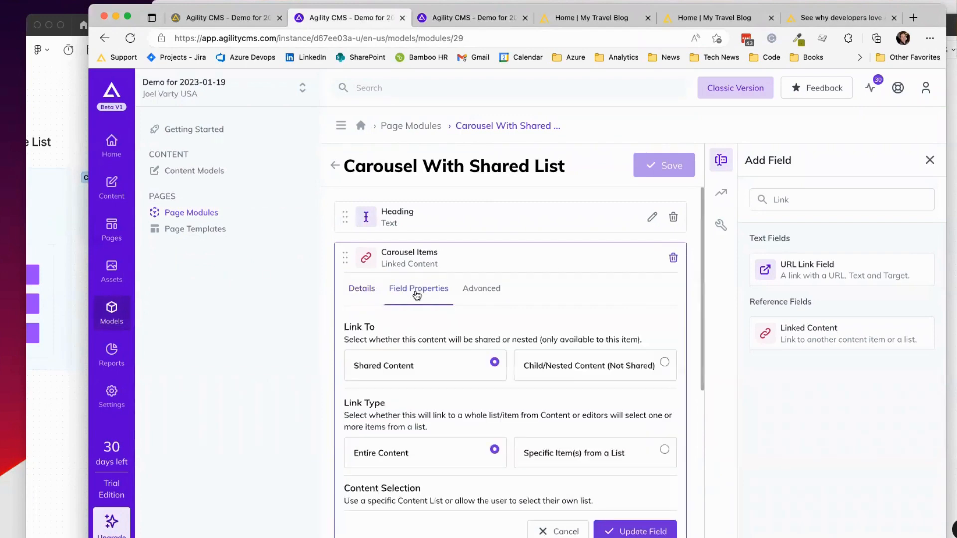
Step: Create a new page module named 'Carousels - Selected Items from Shared'
click(399, 126)
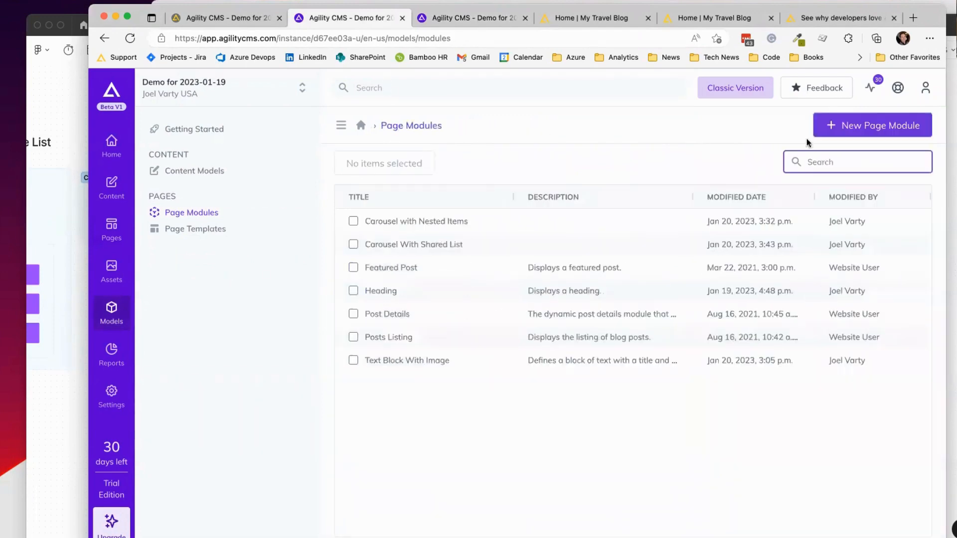
click(851, 129)
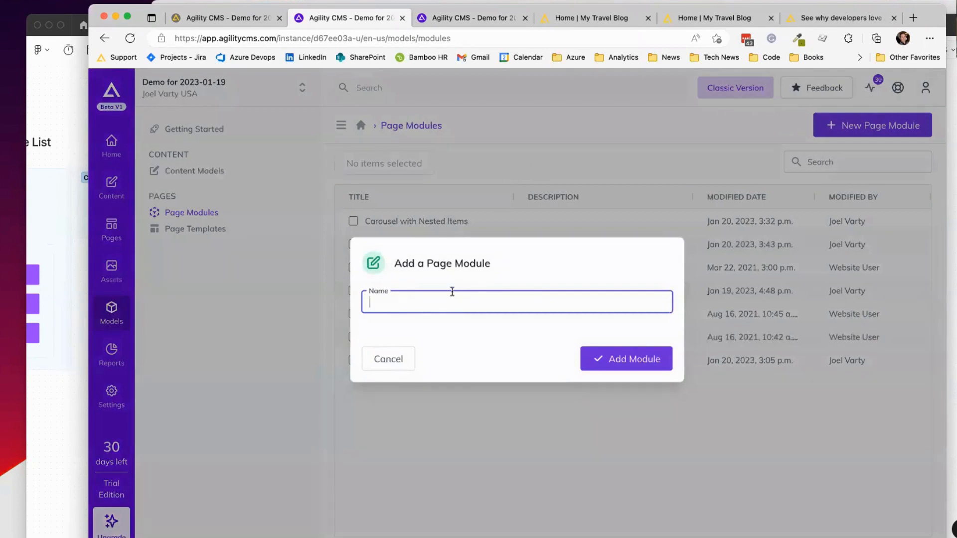
text(Carous)
text(els - Selected Items from Shared List)
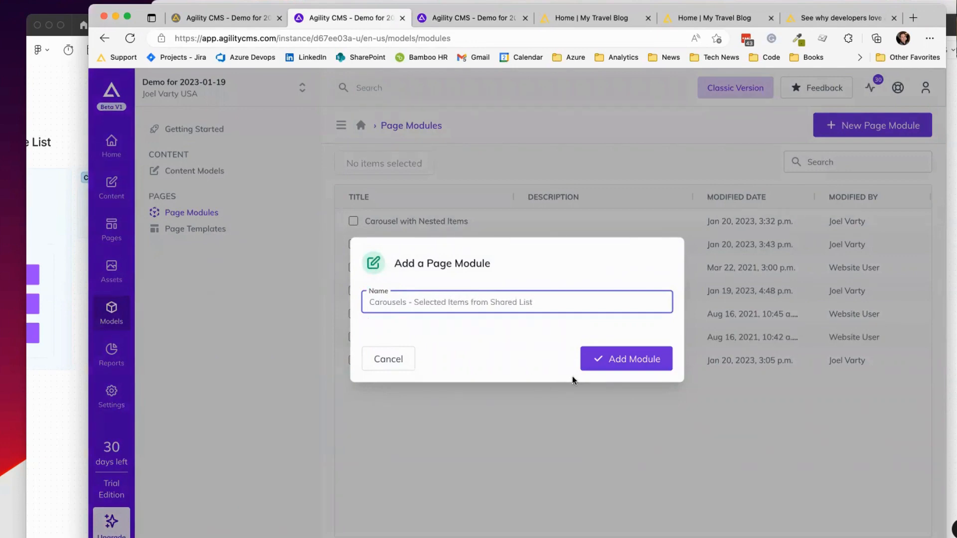
click(632, 355)
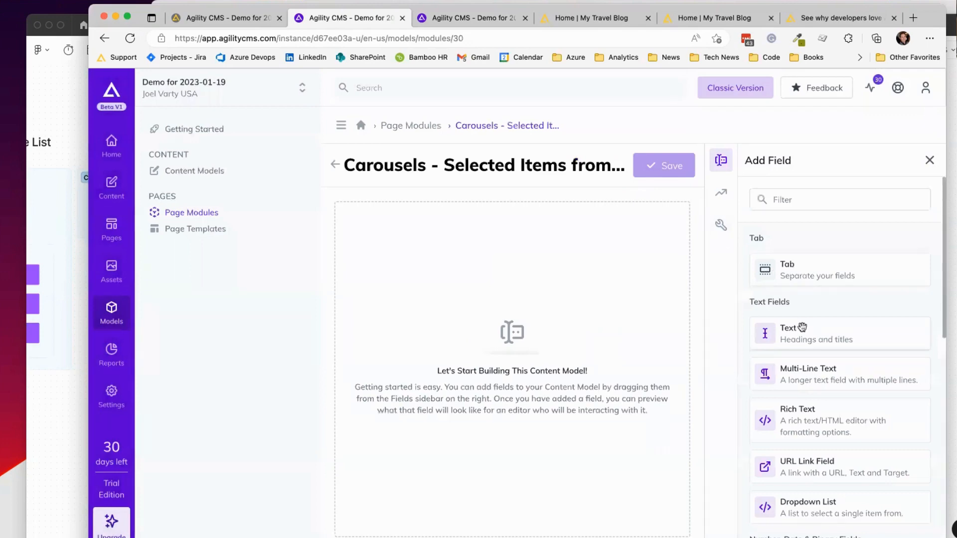
Step: Add a text field named Heading to the new module
drag(802, 328, 507, 259)
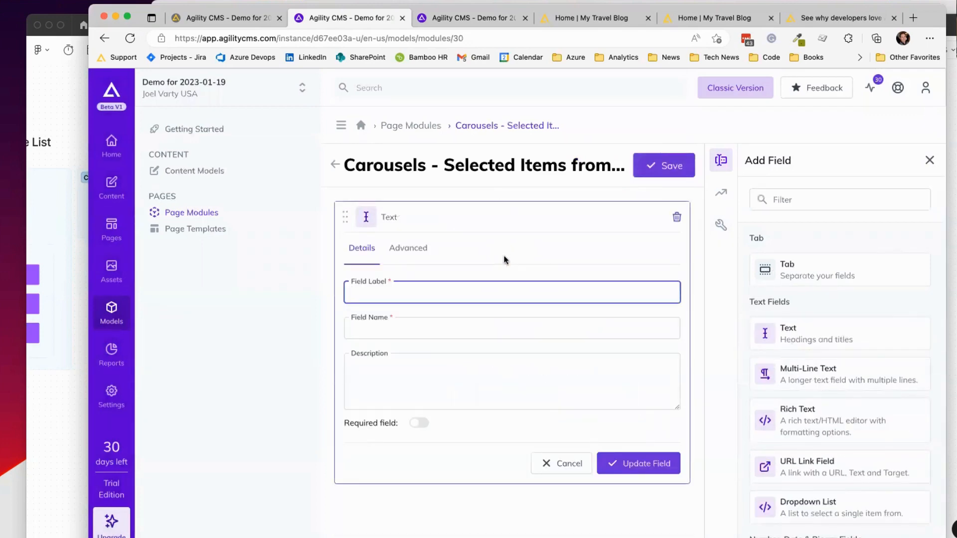
text(Heading)
click(652, 463)
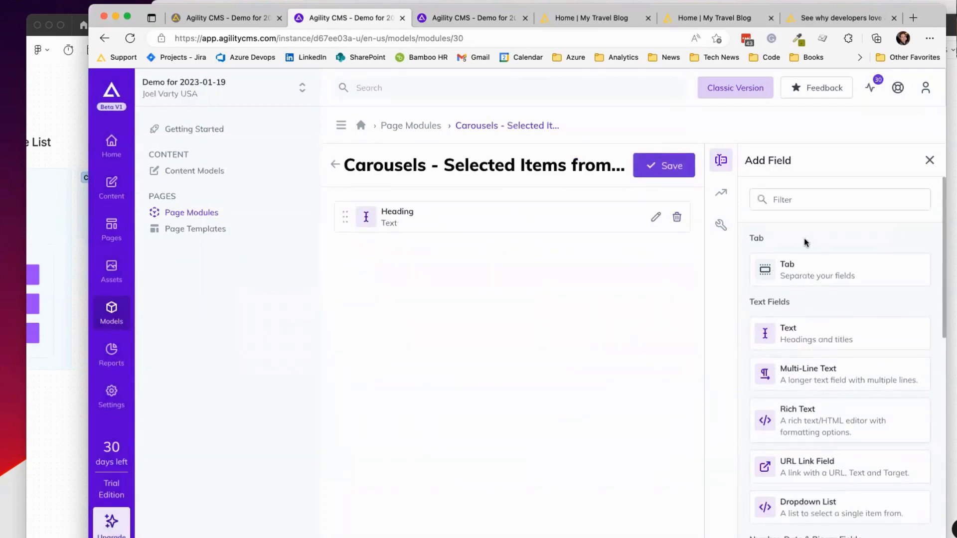
Step: Add a linked content field named Items, linked to shared content
click(806, 199)
text(Link)
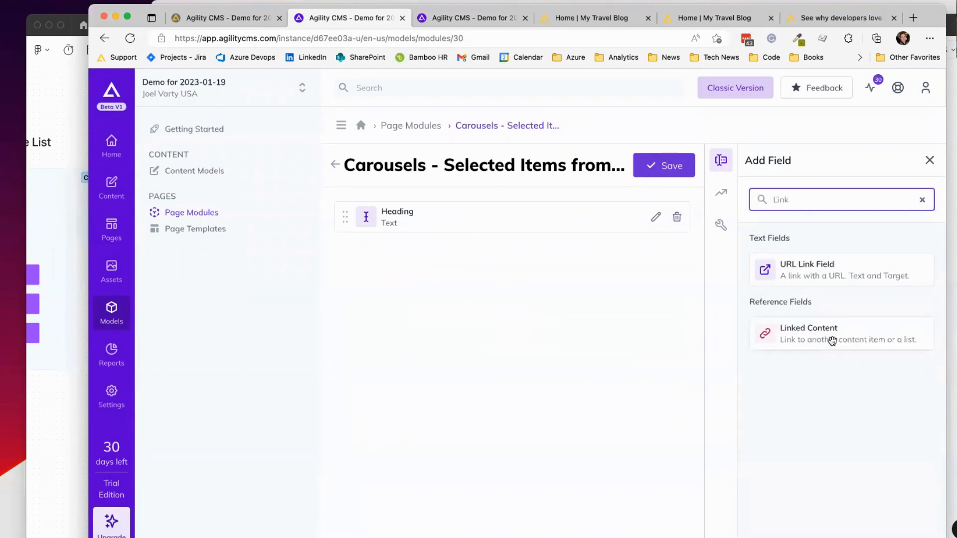
drag(831, 340, 489, 327)
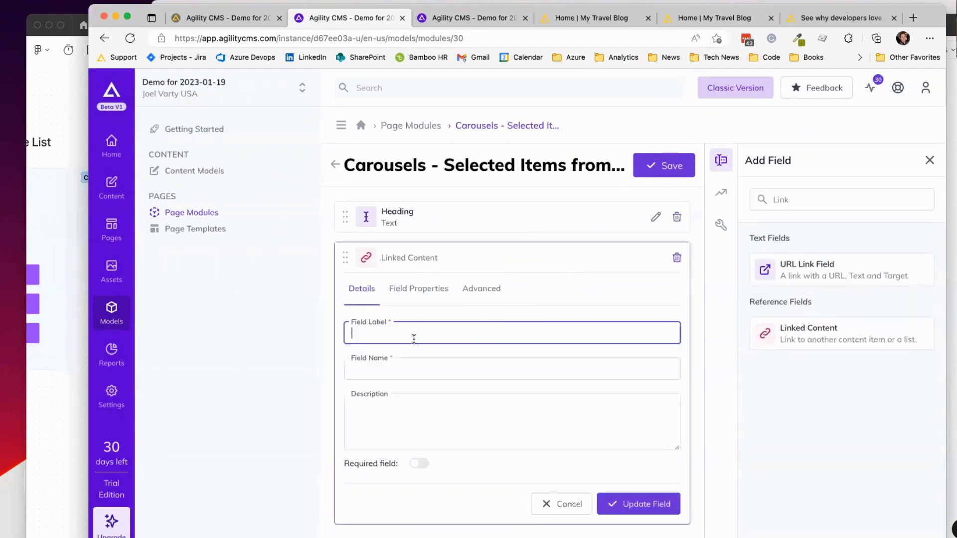
text(Items)
click(427, 294)
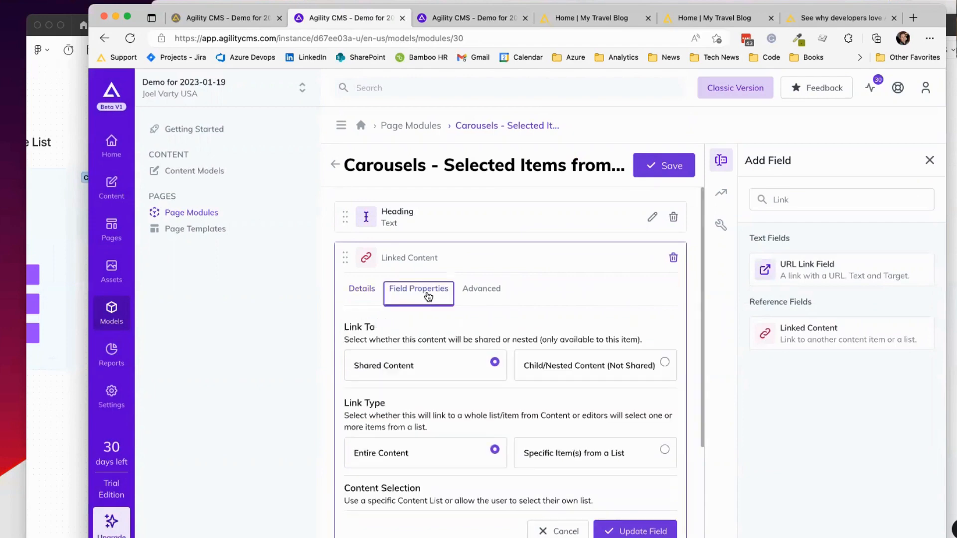
scroll(591, 307, down, 5)
scroll(591, 309, up, 2)
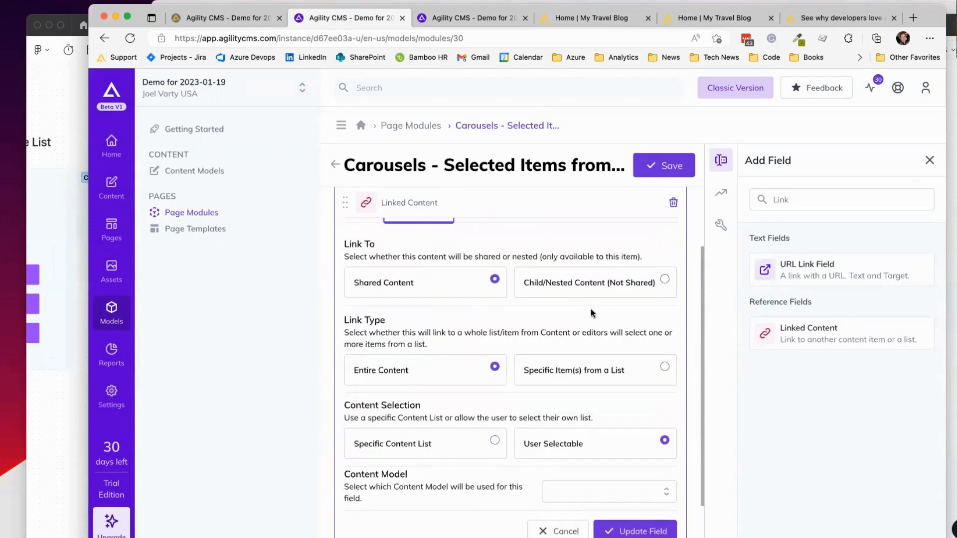
click(448, 280)
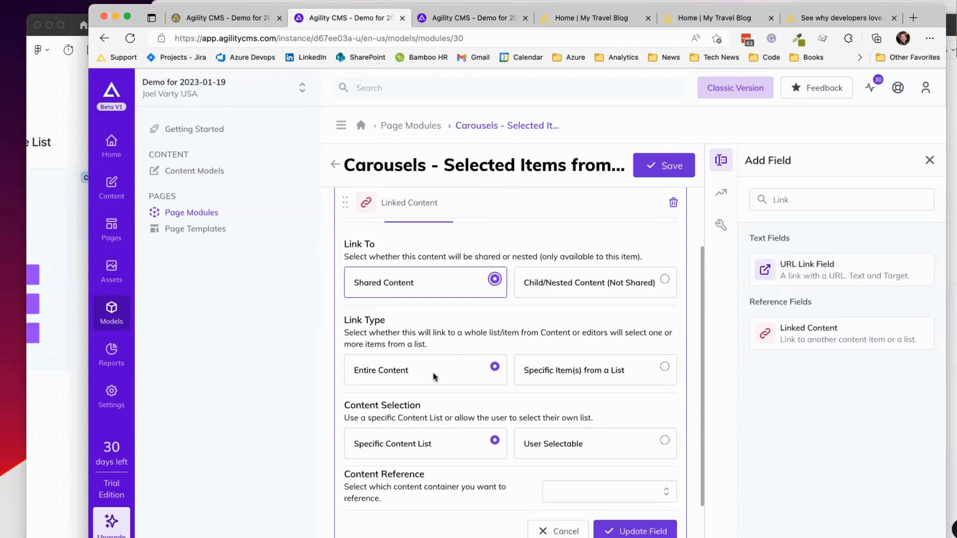
Step: Let editors pick specific items from their own content list, rendered as a checkbox list
click(563, 372)
scroll(569, 352, down, 2)
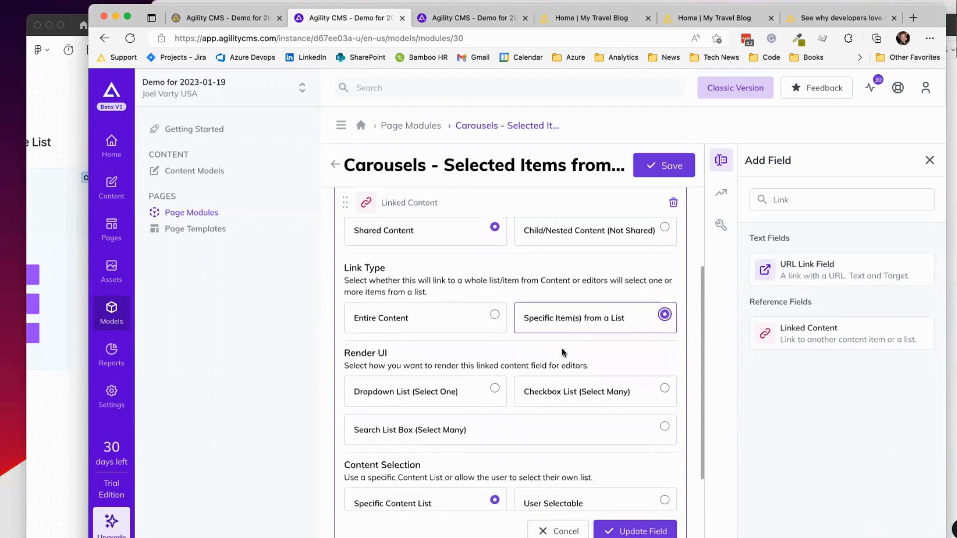
click(568, 392)
scroll(576, 372, down, 2)
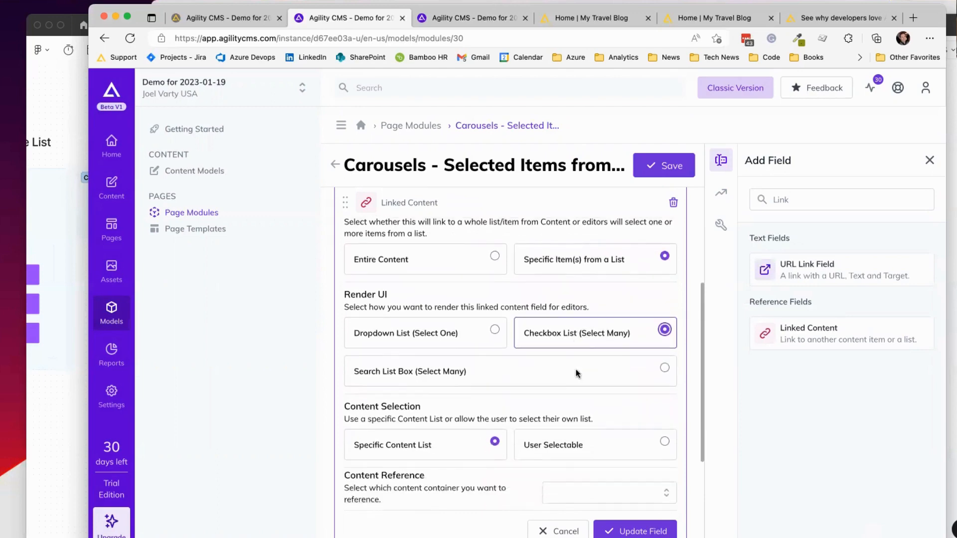
scroll(599, 297, down, 5)
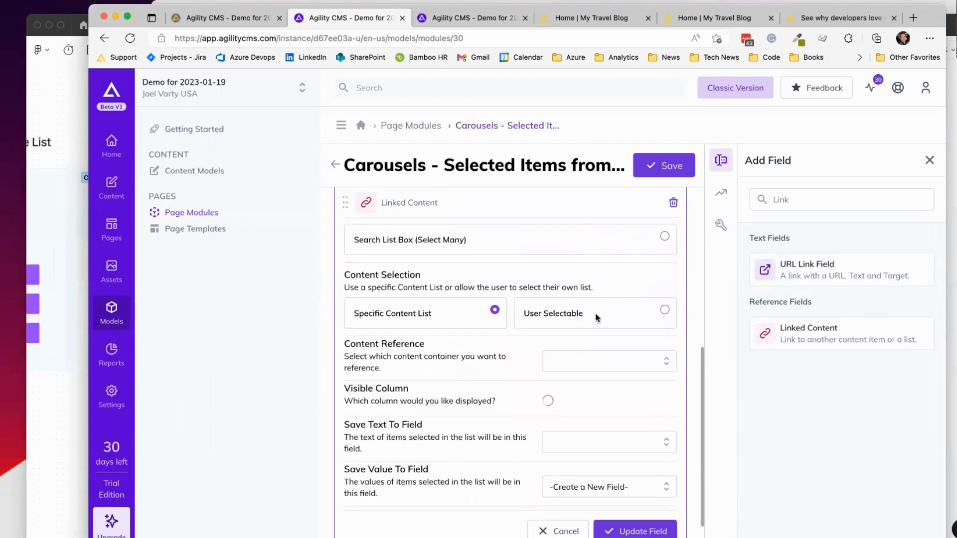
click(595, 315)
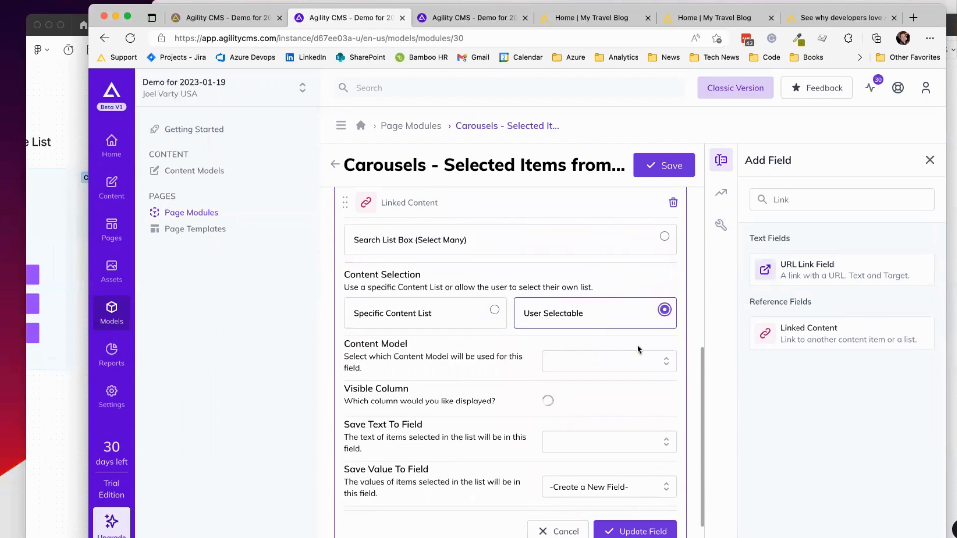
Step: Use Carousel Item shown by Title, saved to a new field, column count 1, and save the model
click(669, 363)
click(602, 386)
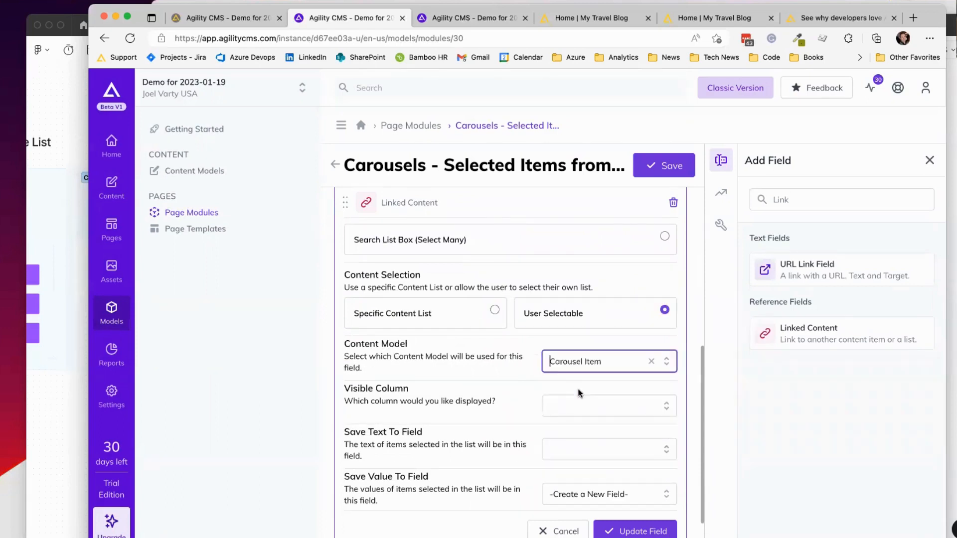
scroll(647, 364, down, 2)
click(652, 363)
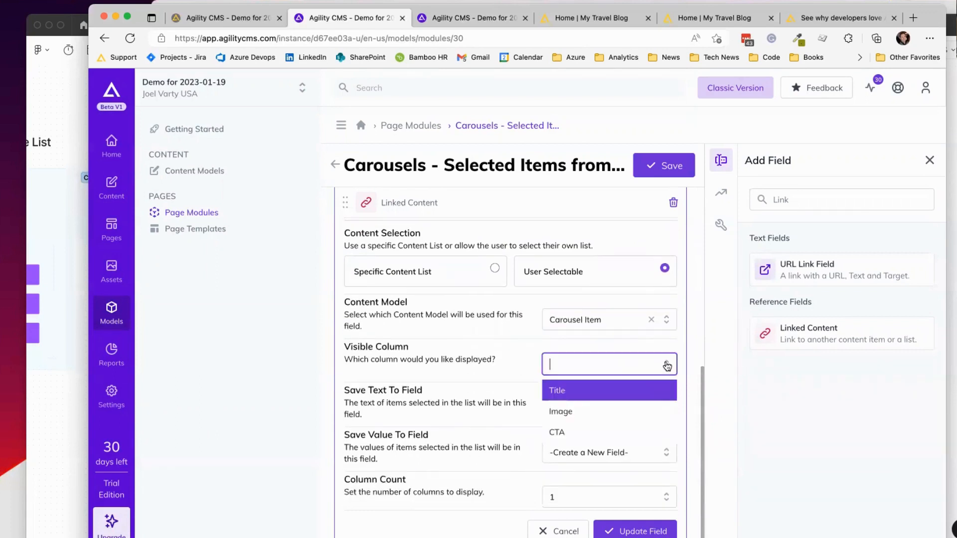
click(554, 388)
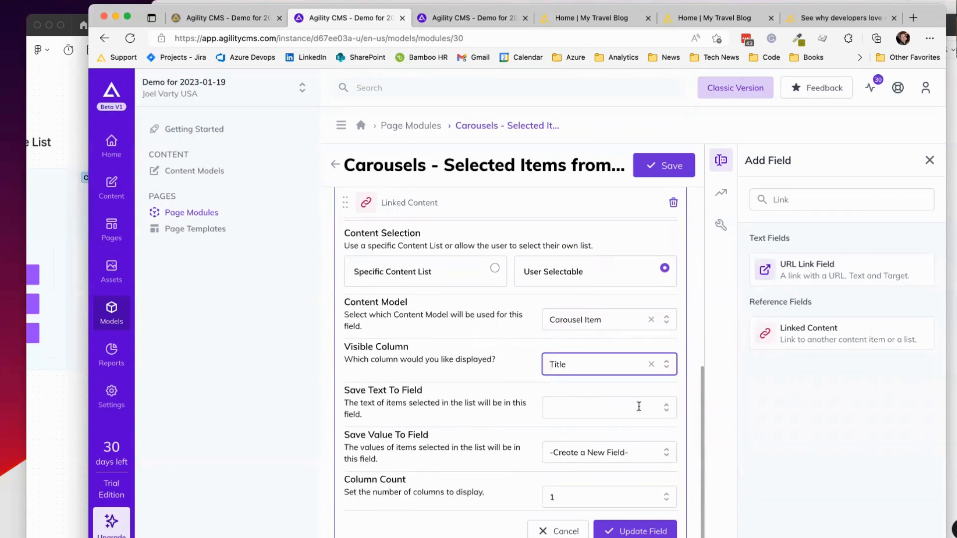
click(666, 408)
click(597, 455)
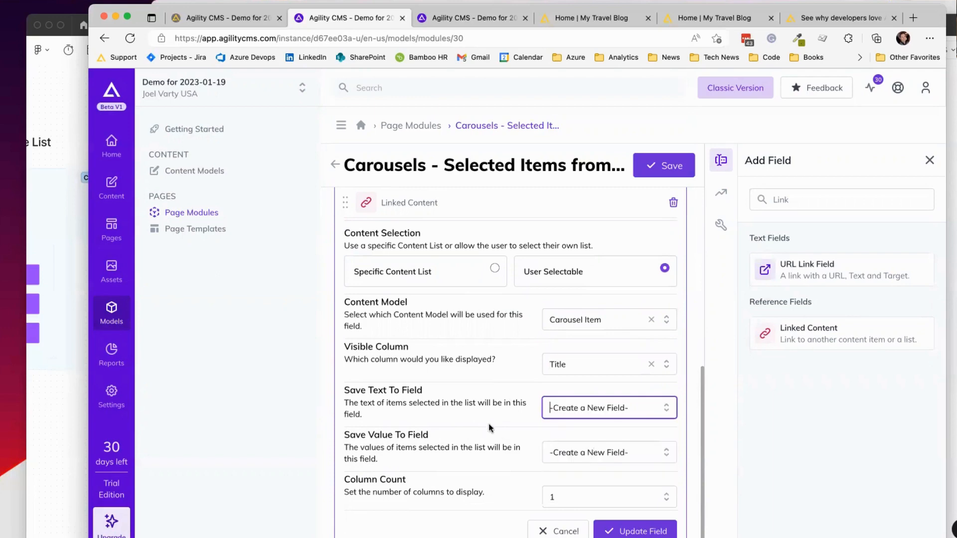
scroll(616, 449, down, 1)
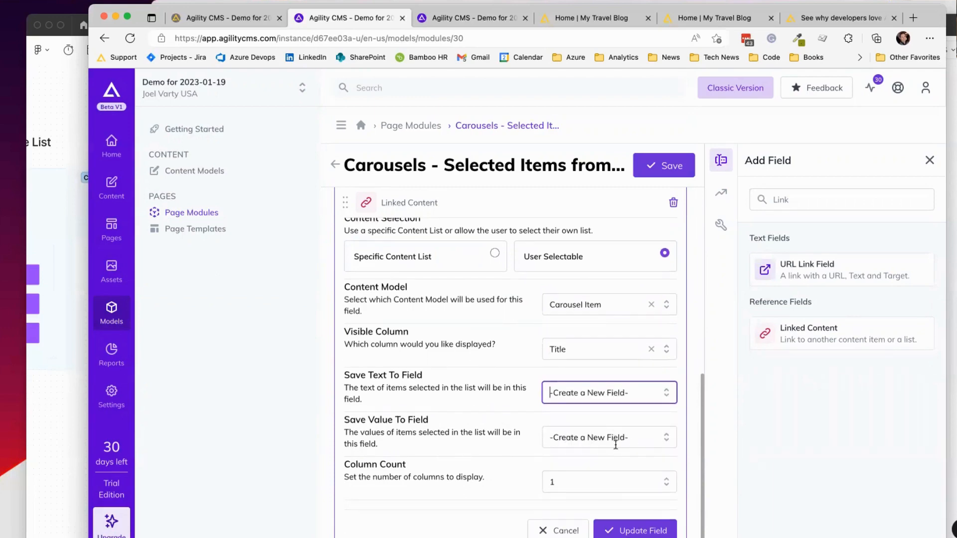
click(666, 482)
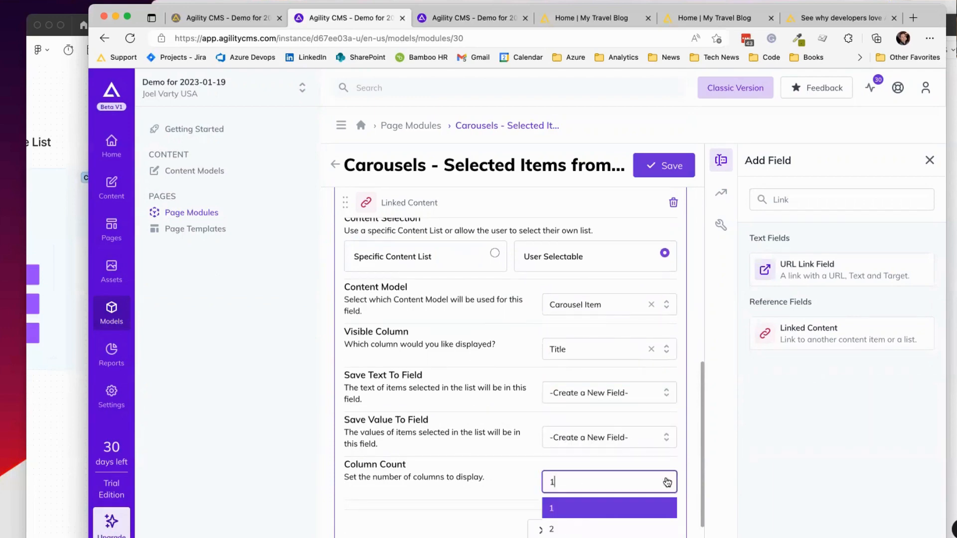
click(605, 509)
click(629, 531)
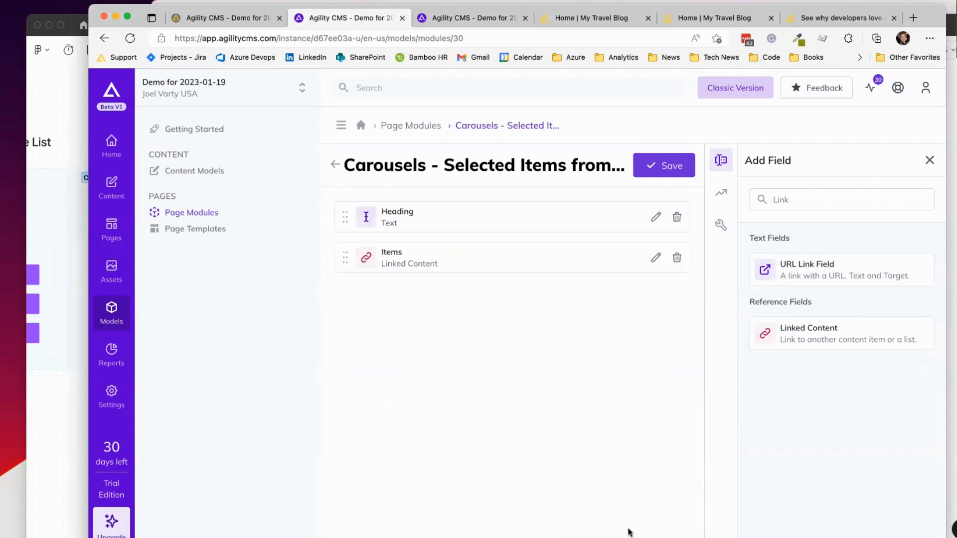
click(666, 169)
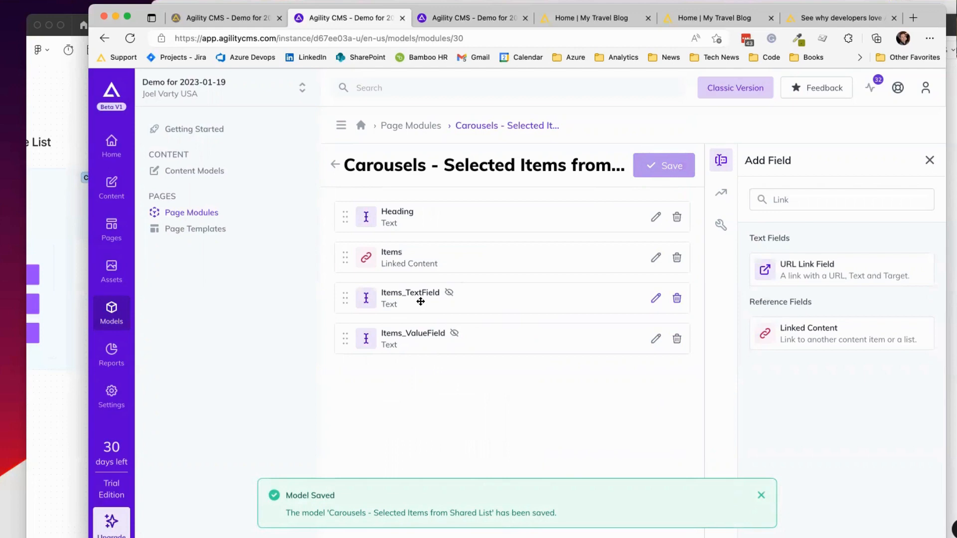
click(463, 17)
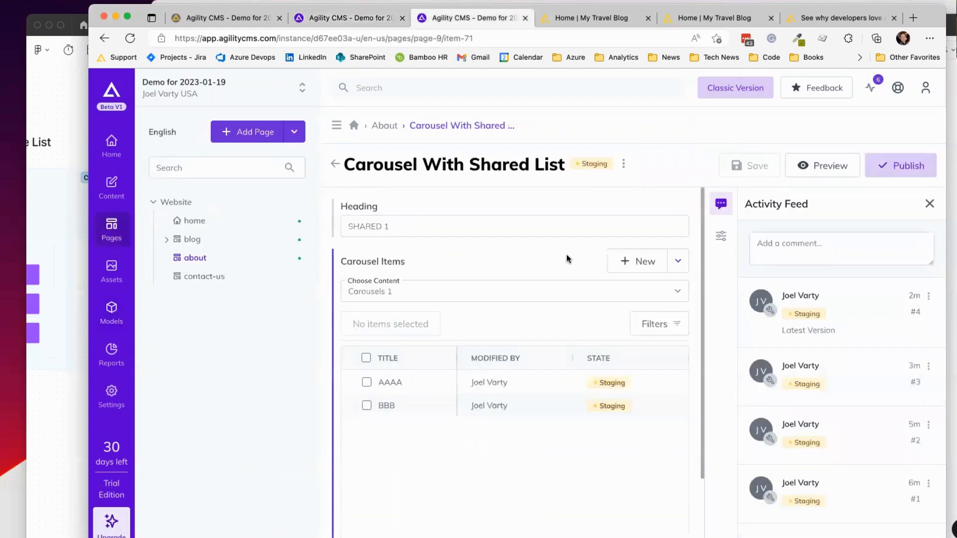
Step: Add the Carousels - Selected Items from Shared List module to the Contact Us page
click(201, 275)
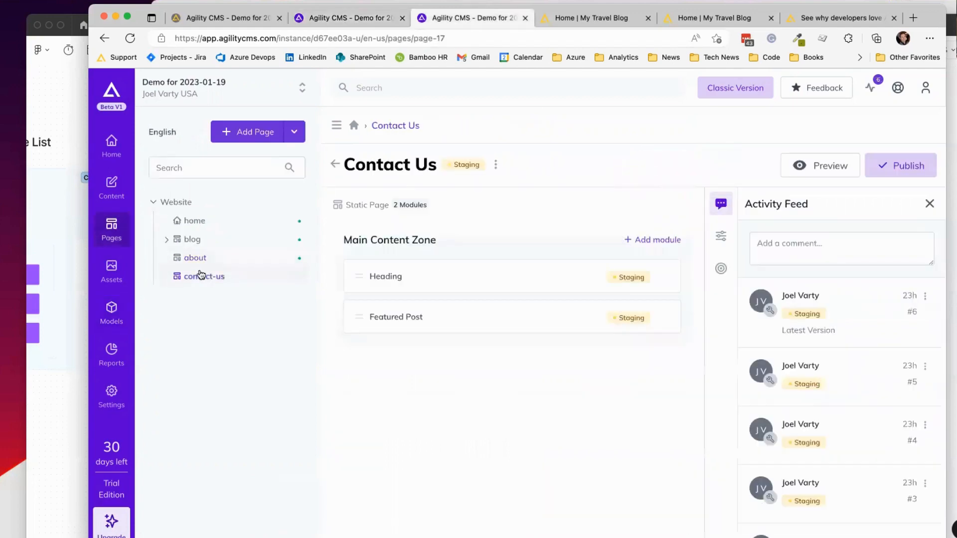
click(654, 243)
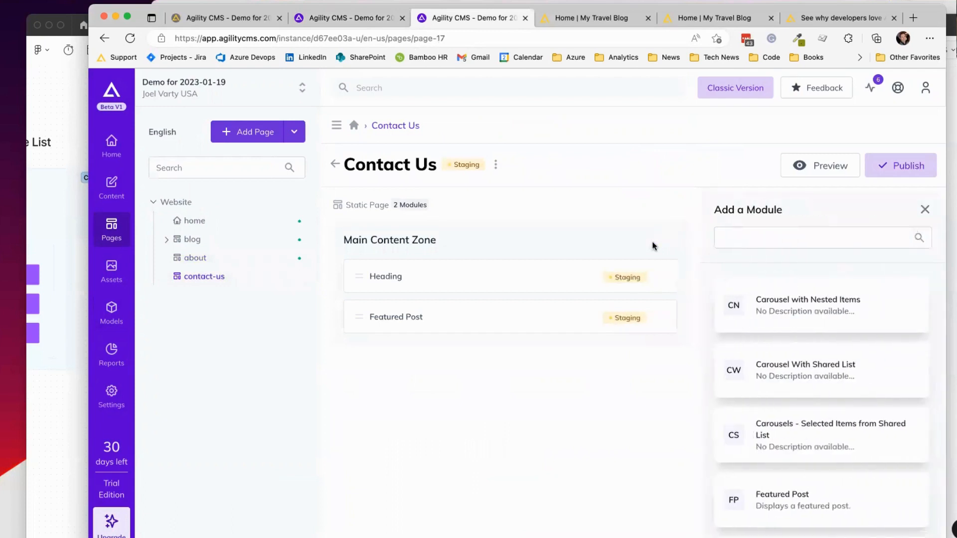
drag(823, 424, 555, 267)
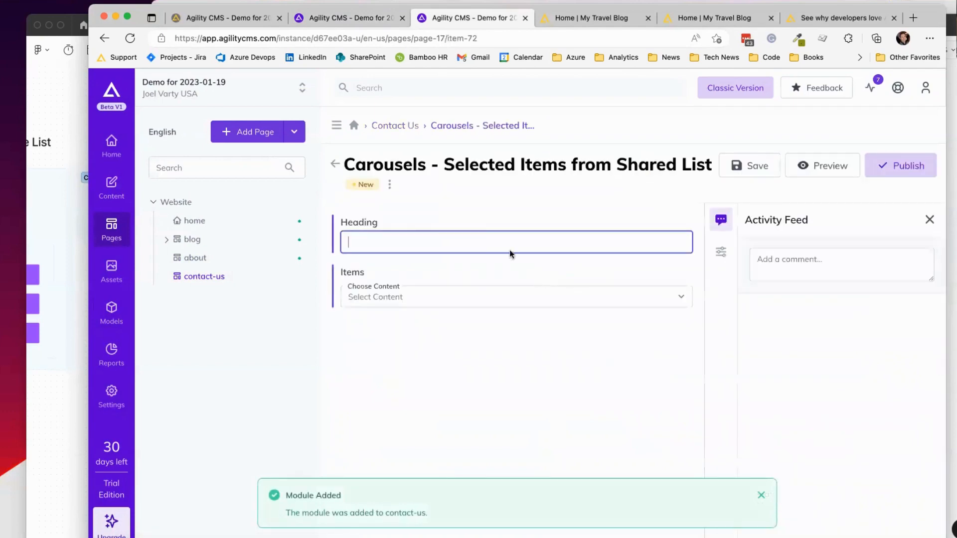
Step: Draw items from Carousels 1 with only BBB selected, heading 'CHOOSE', and save the module
click(495, 297)
click(484, 309)
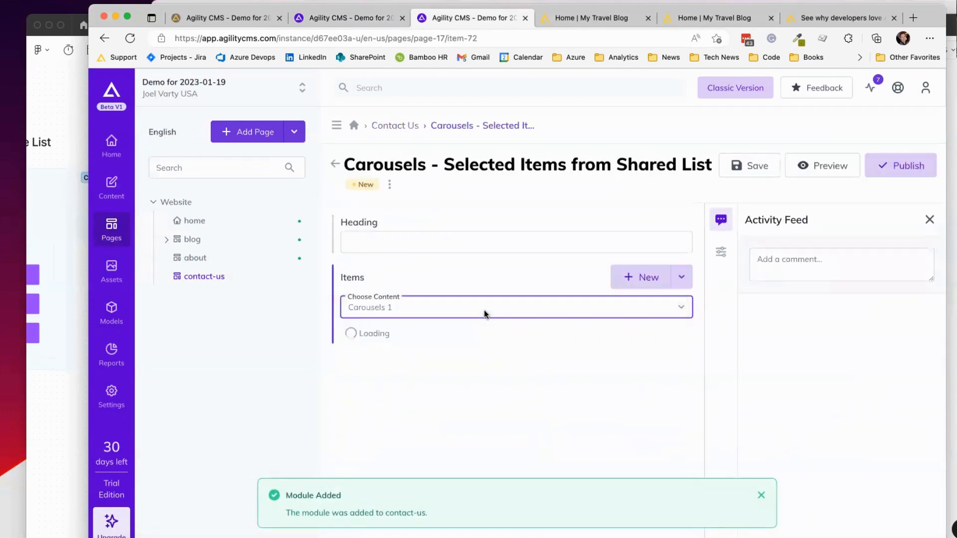
click(412, 241)
click(365, 330)
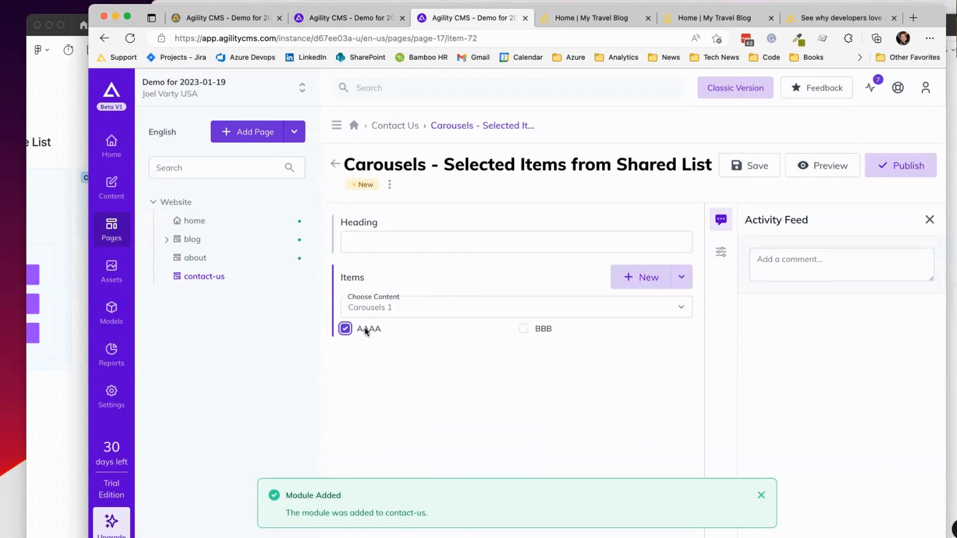
click(538, 329)
click(375, 333)
click(523, 328)
click(372, 242)
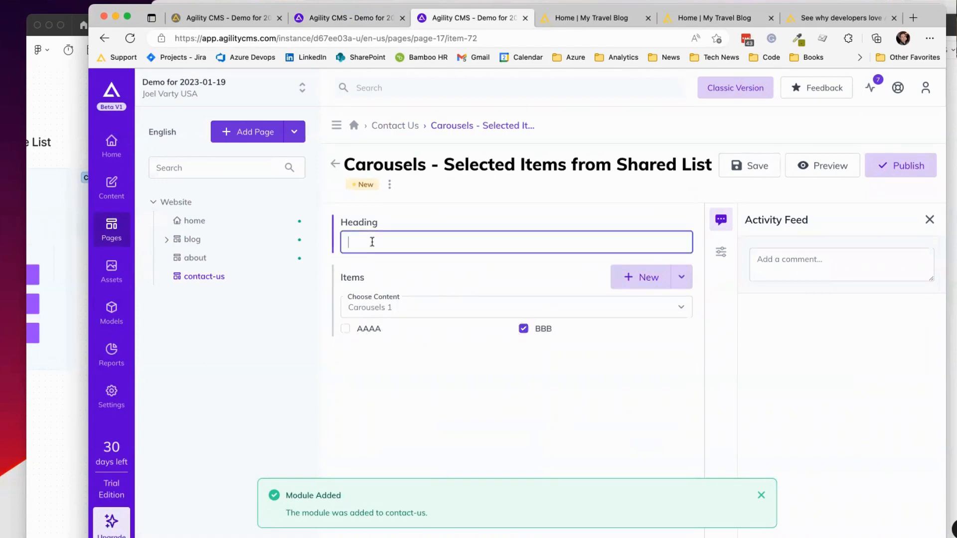
text(CHOO)
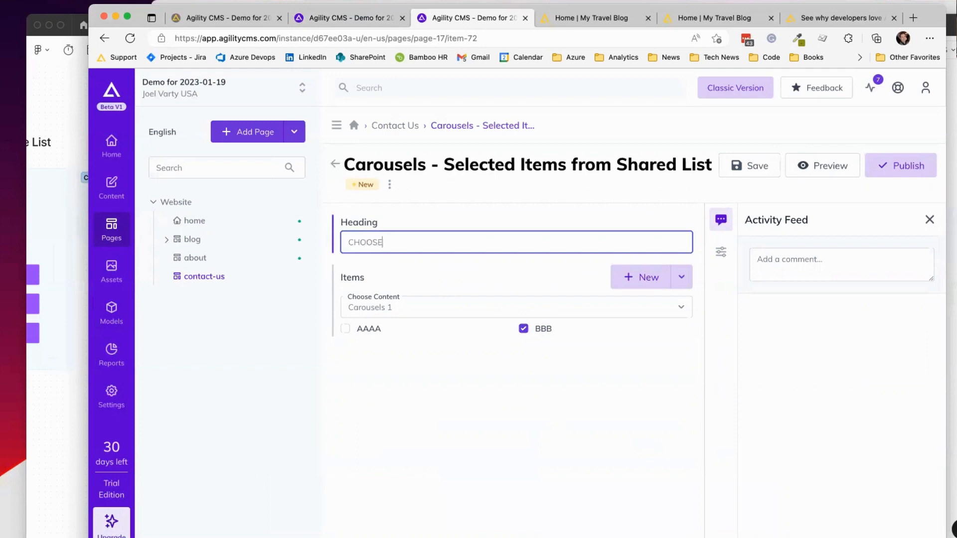
text(SE)
click(736, 167)
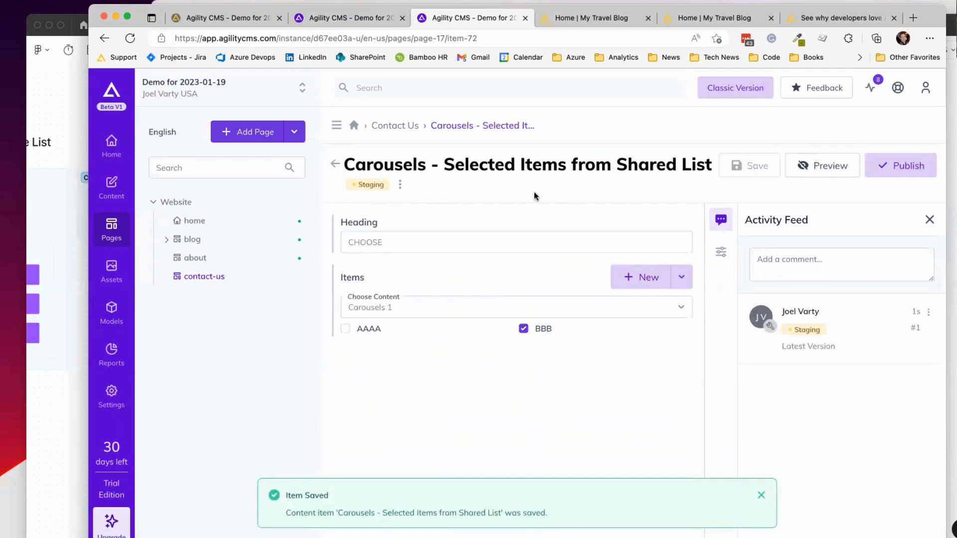
Step: Switch the item source to Carousels 2 and start a new item titled 'Item 3'
click(583, 306)
click(572, 321)
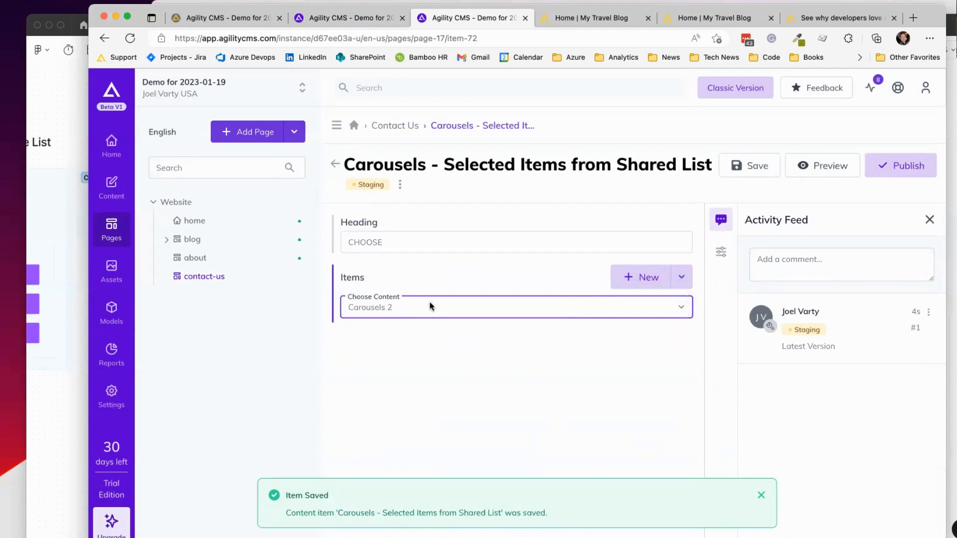
click(623, 278)
click(401, 228)
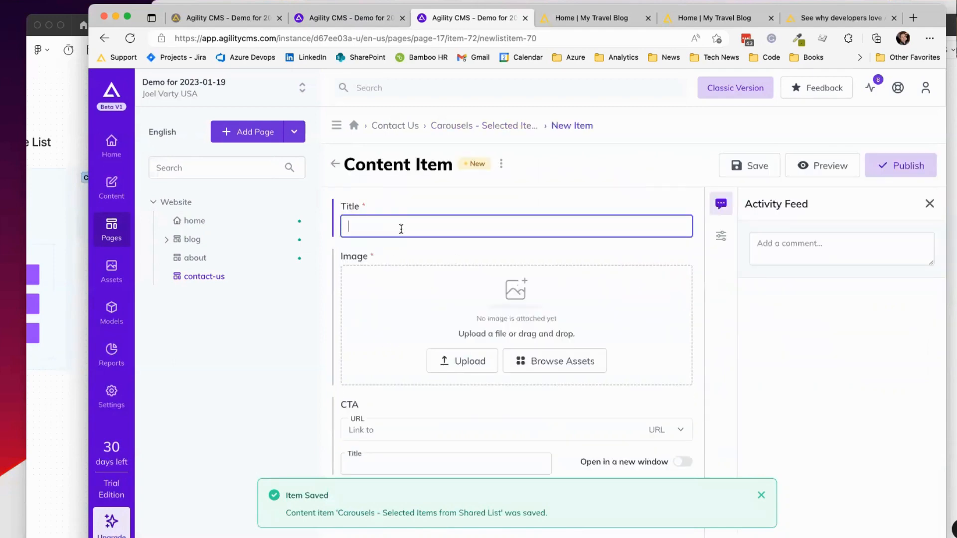
text(Item 3)
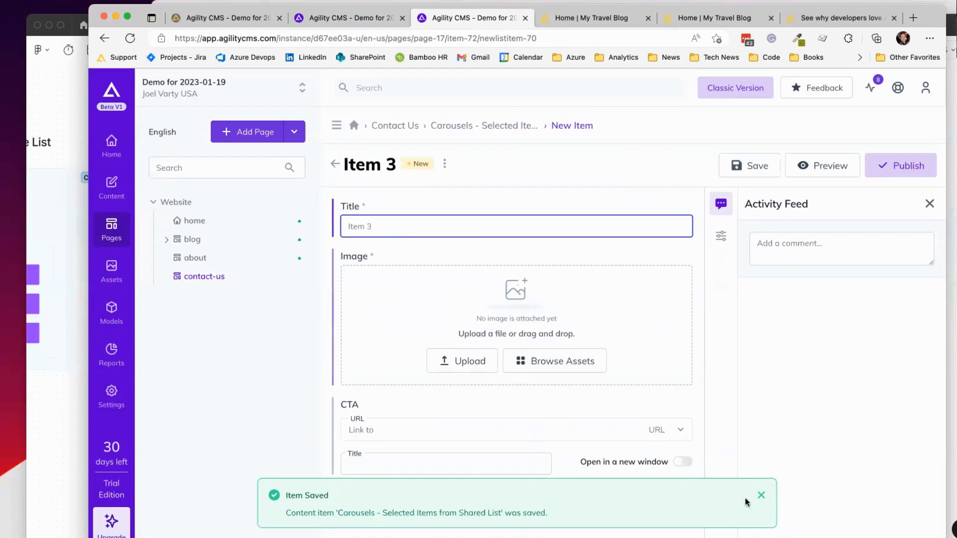
Step: Attach a downloaded photo as Item 3's image, save it, and tick Item 3 in the module
click(824, 535)
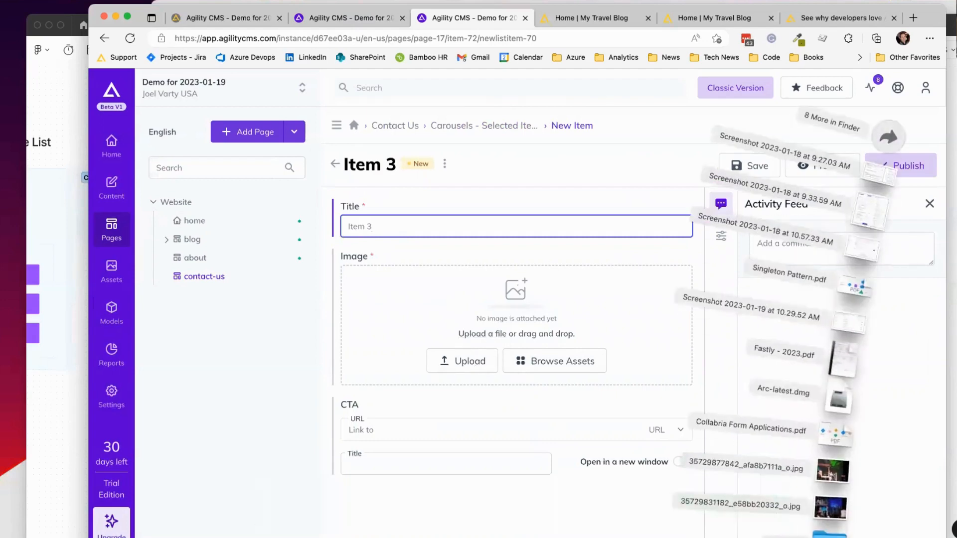
drag(827, 469, 531, 314)
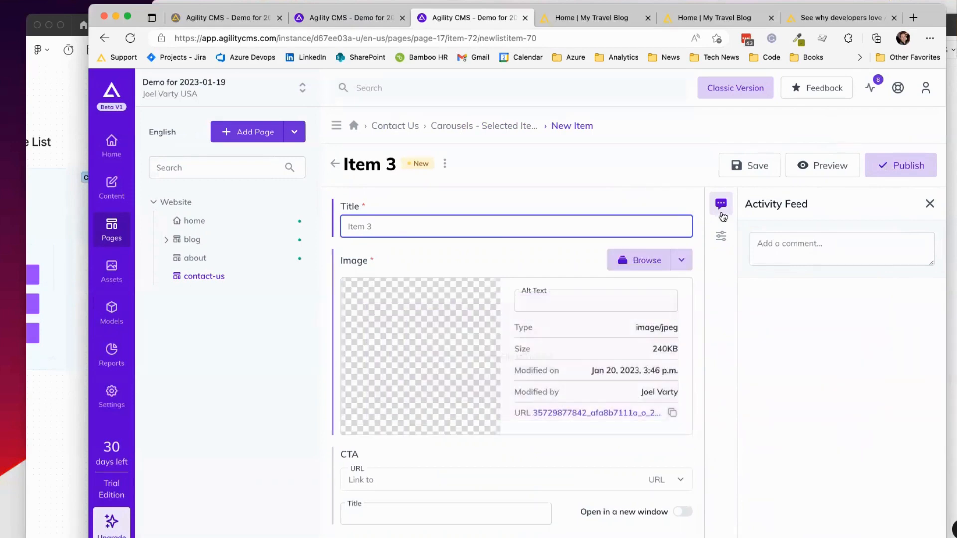
click(741, 165)
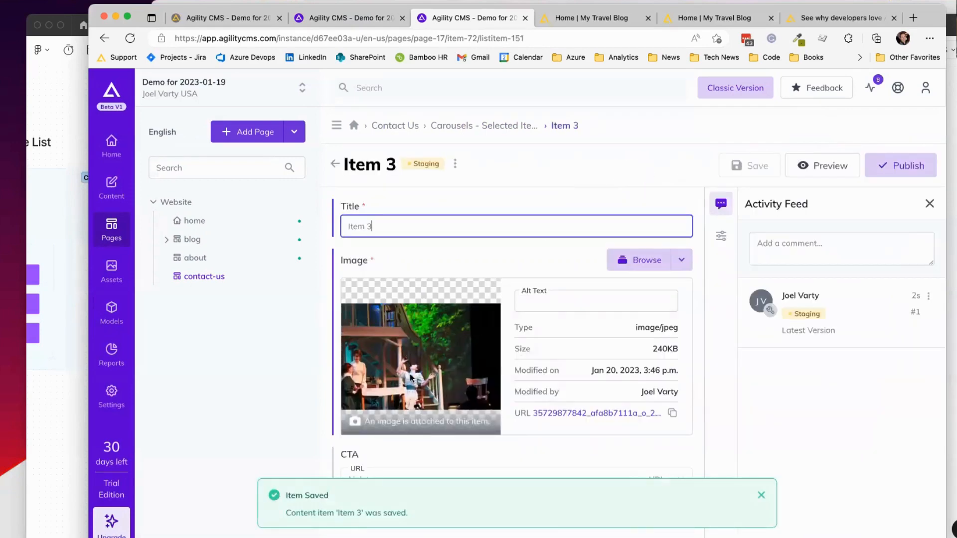
click(335, 164)
click(365, 329)
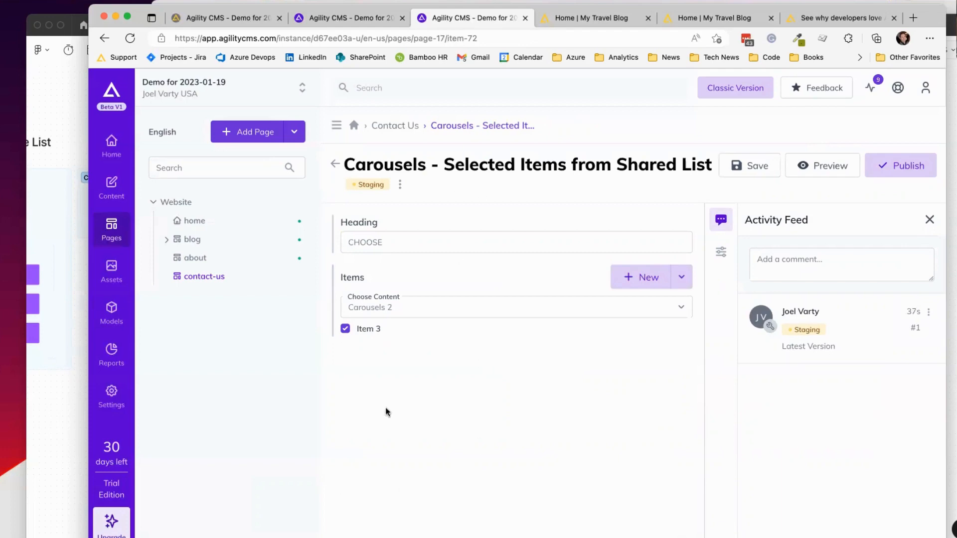
Step: Make the module model's Items field render as a search list box
click(355, 19)
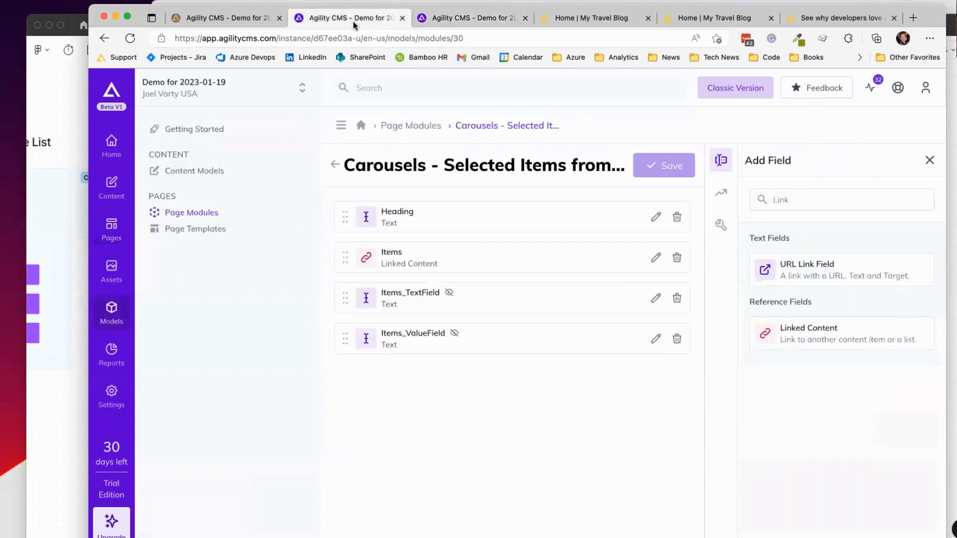
click(656, 257)
click(414, 291)
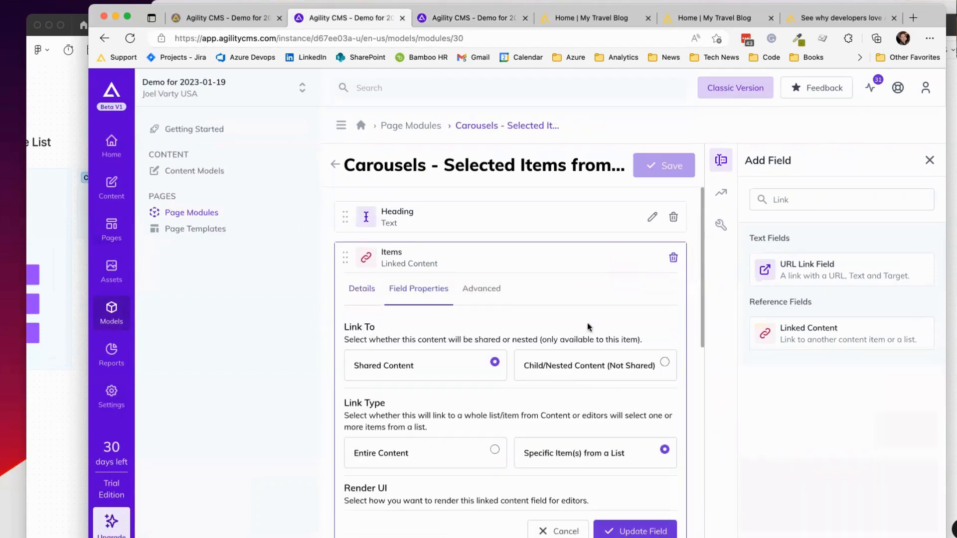
scroll(587, 326, down, 8)
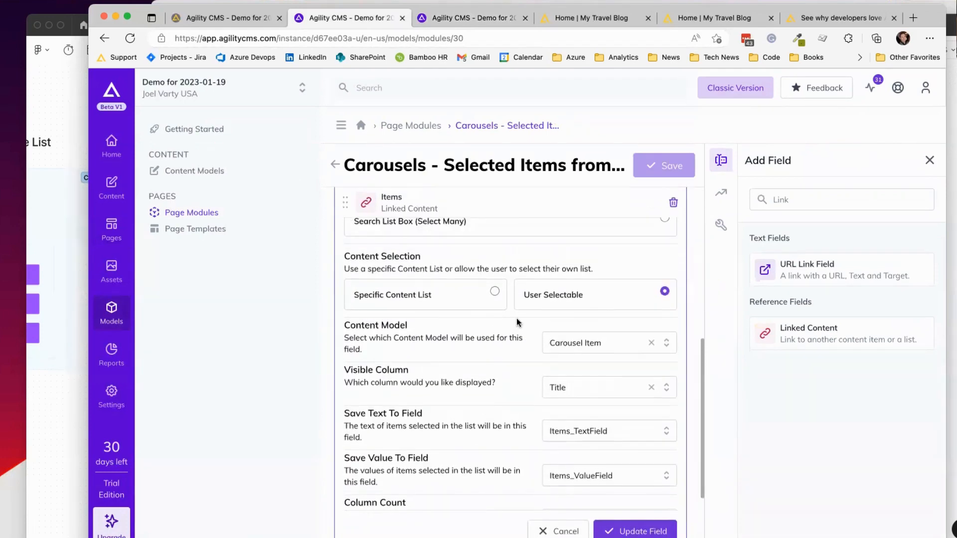
scroll(526, 331, up, 1)
scroll(516, 365, up, 5)
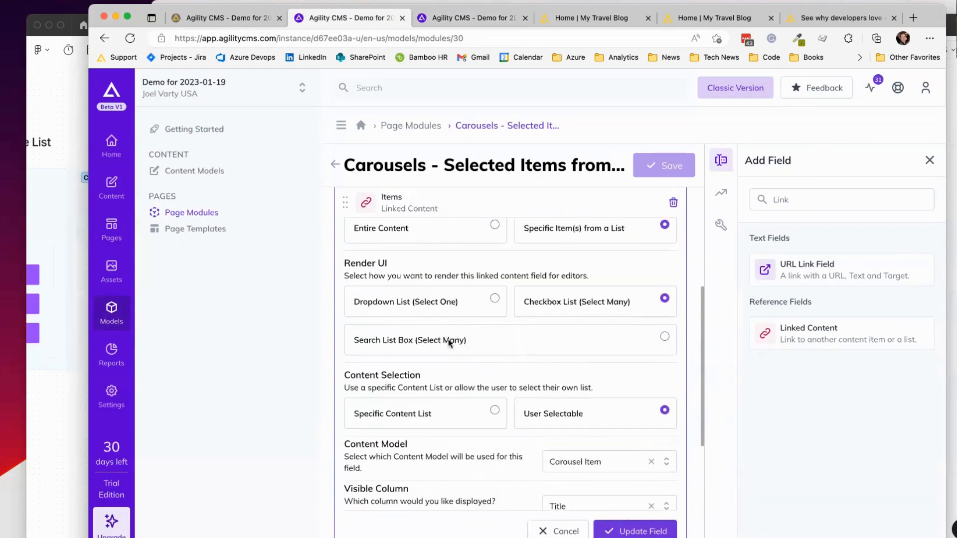
click(547, 342)
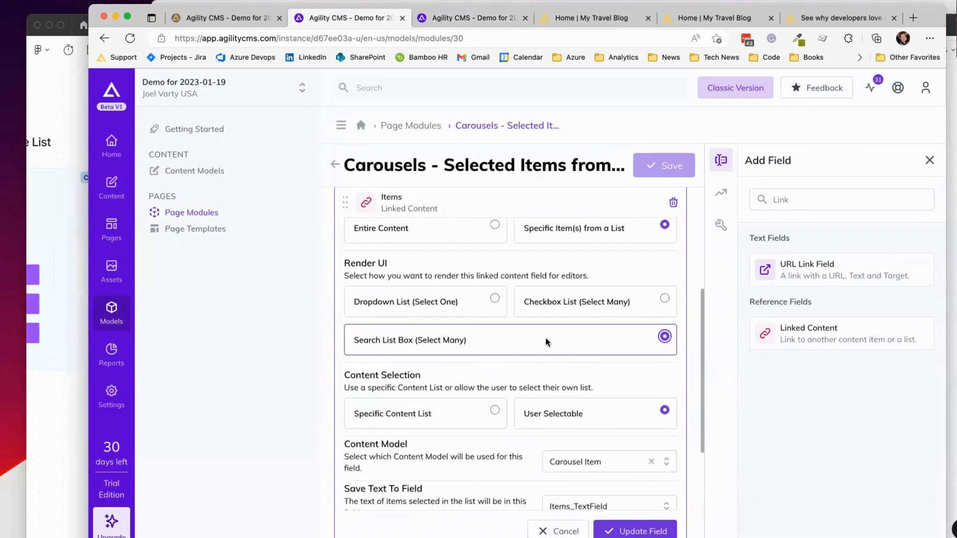
Step: Add Title as a visible column in the Items picker, update the field, and save the model
scroll(555, 319, down, 5)
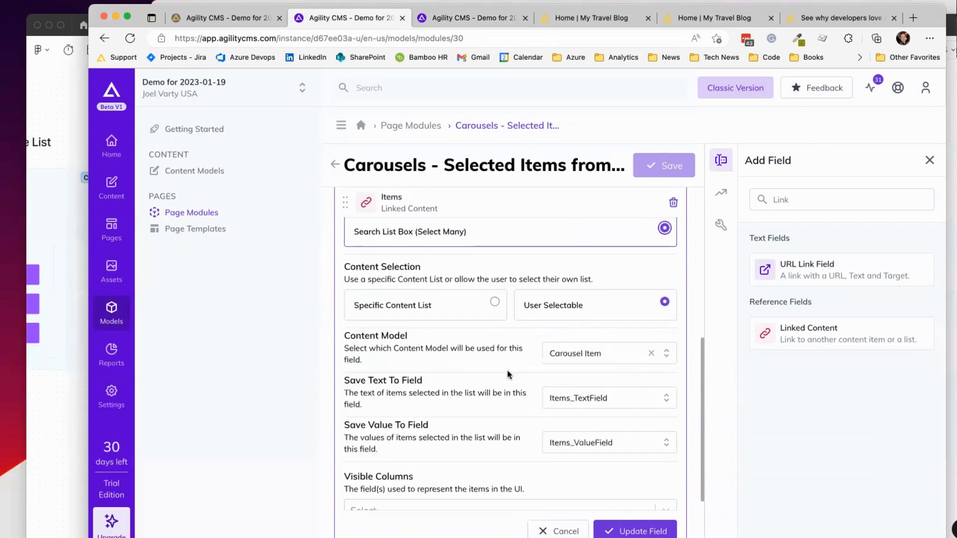
scroll(508, 376, down, 3)
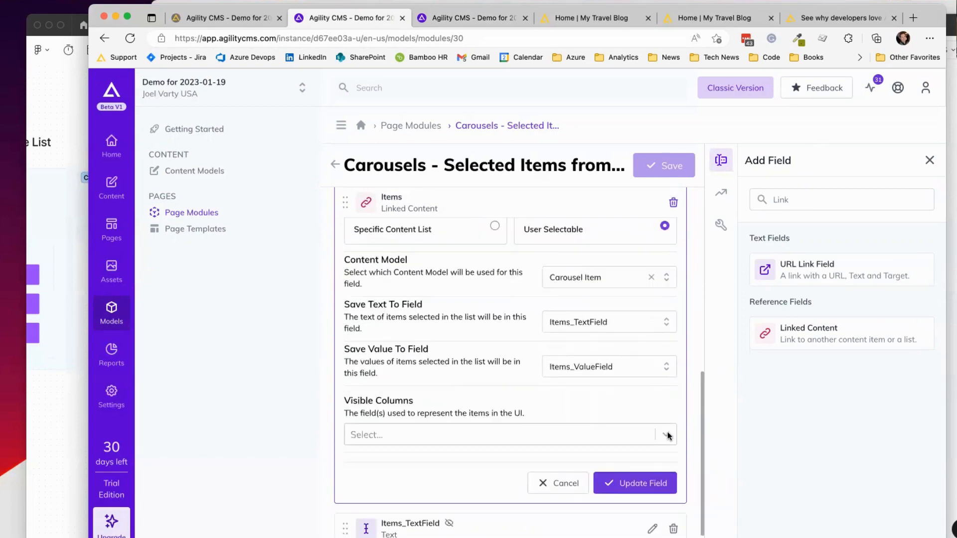
click(529, 432)
click(401, 260)
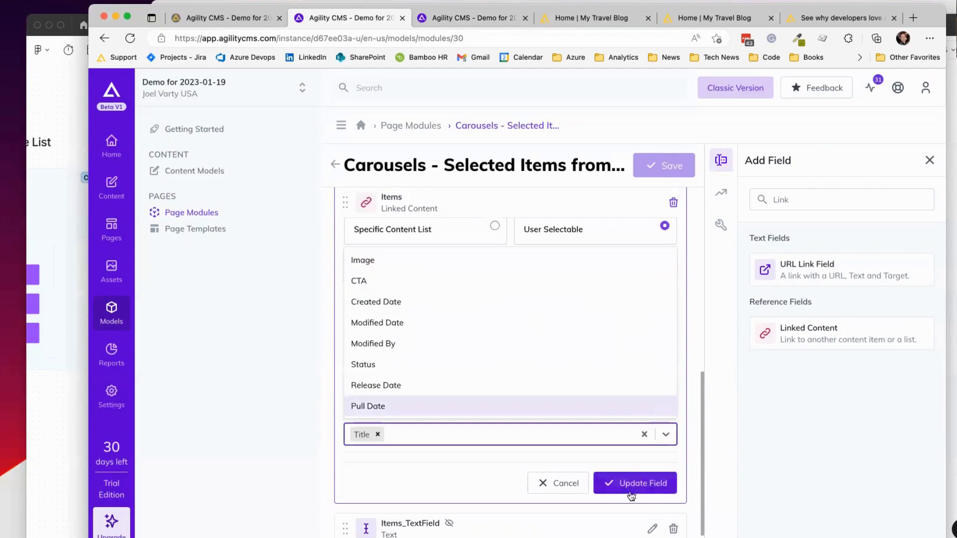
click(442, 471)
click(646, 482)
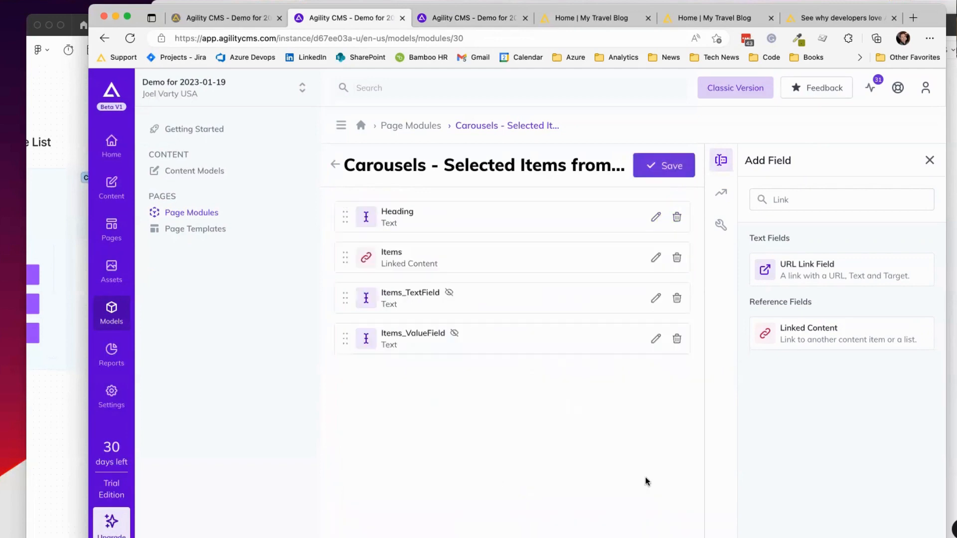
click(657, 172)
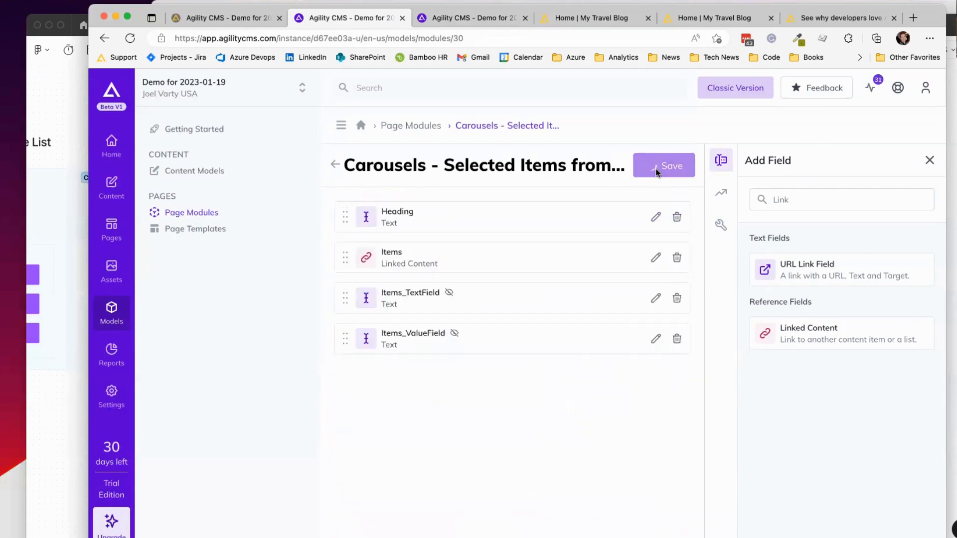
Step: Remove Item 3 from the Contact Us carousel and set the content list to Carousels 1
click(468, 17)
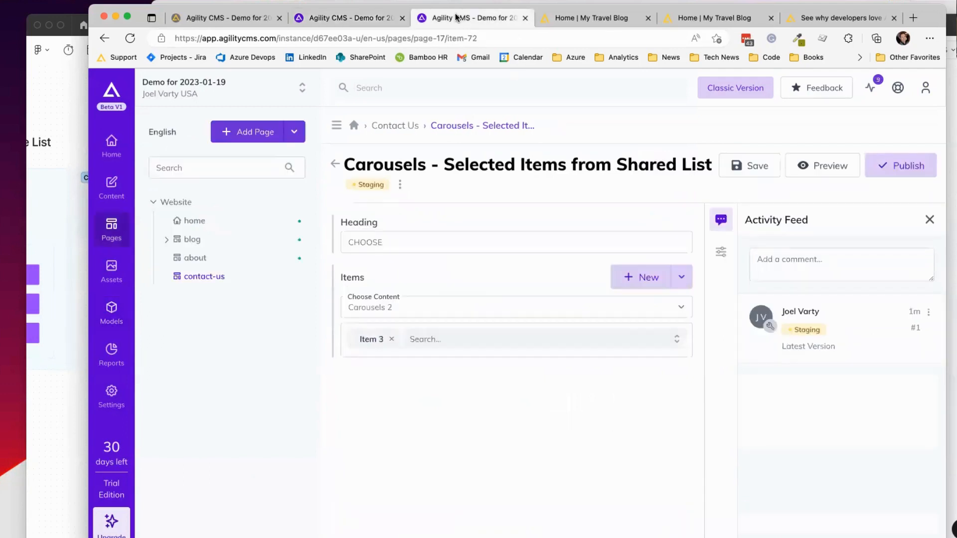
click(477, 340)
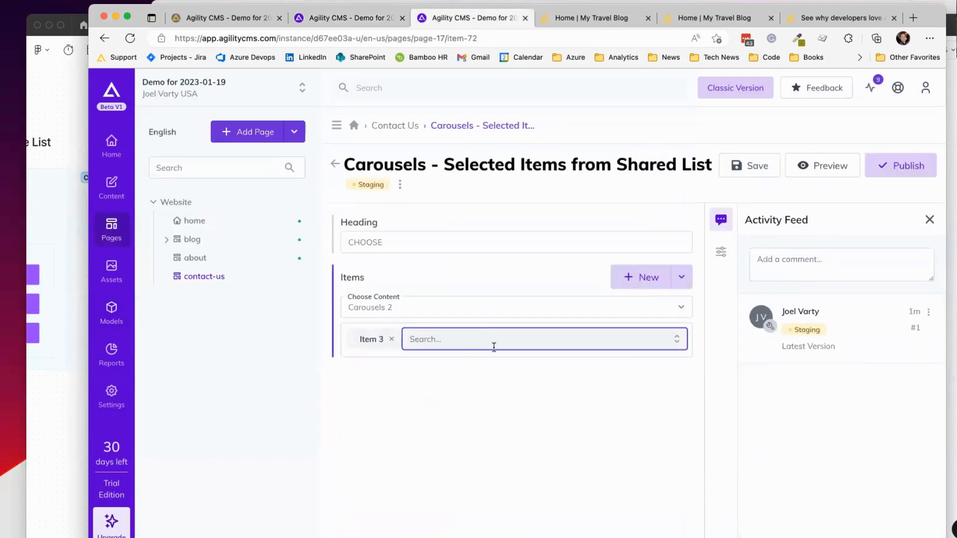
click(391, 339)
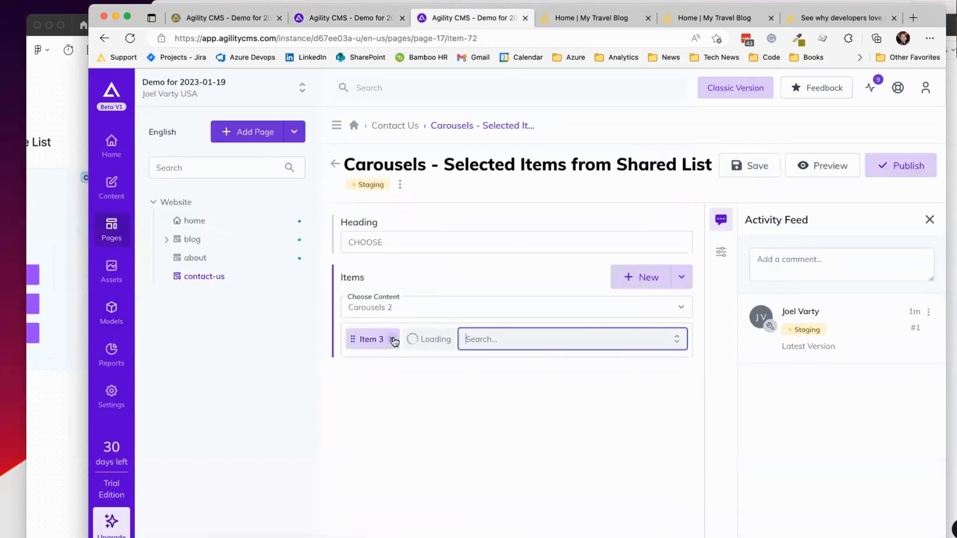
click(506, 313)
click(501, 293)
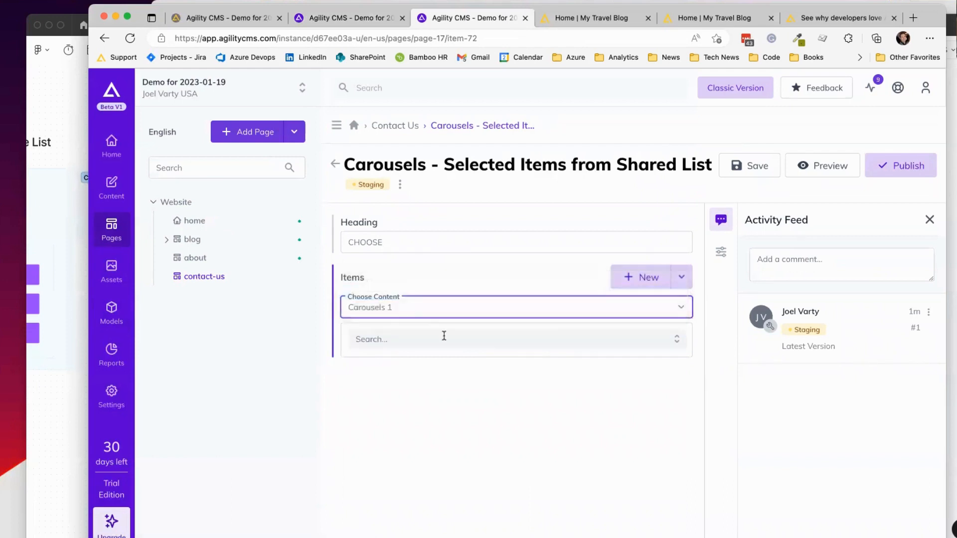
Step: Pick BBB and AAAA from Carousels 1, then view the My Travel Blog preview
click(445, 337)
text(Item)
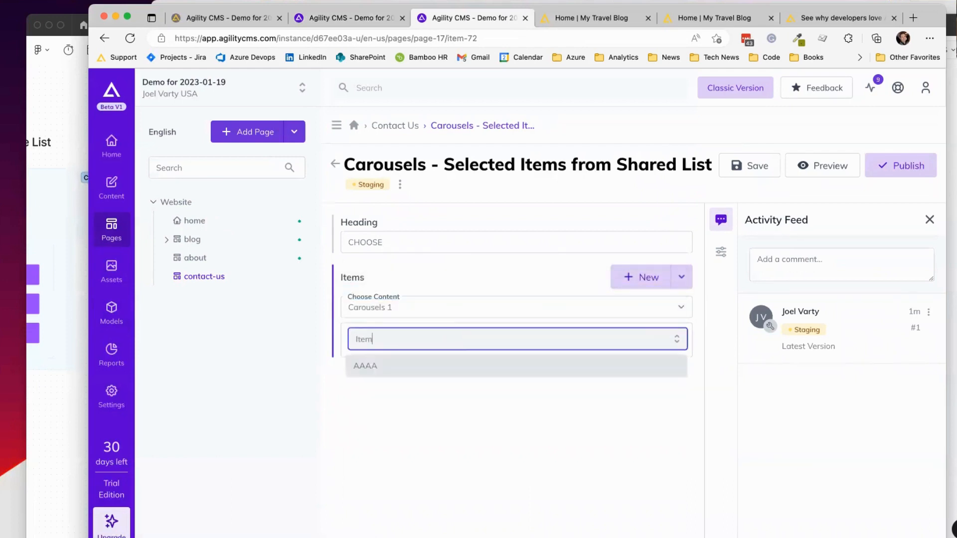
key(super+a)
key(BackSpace)
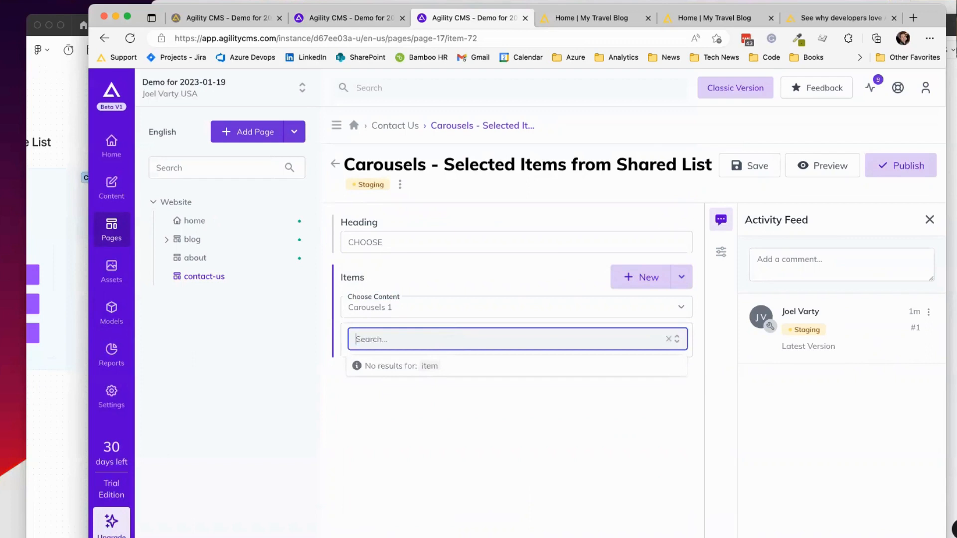
click(418, 364)
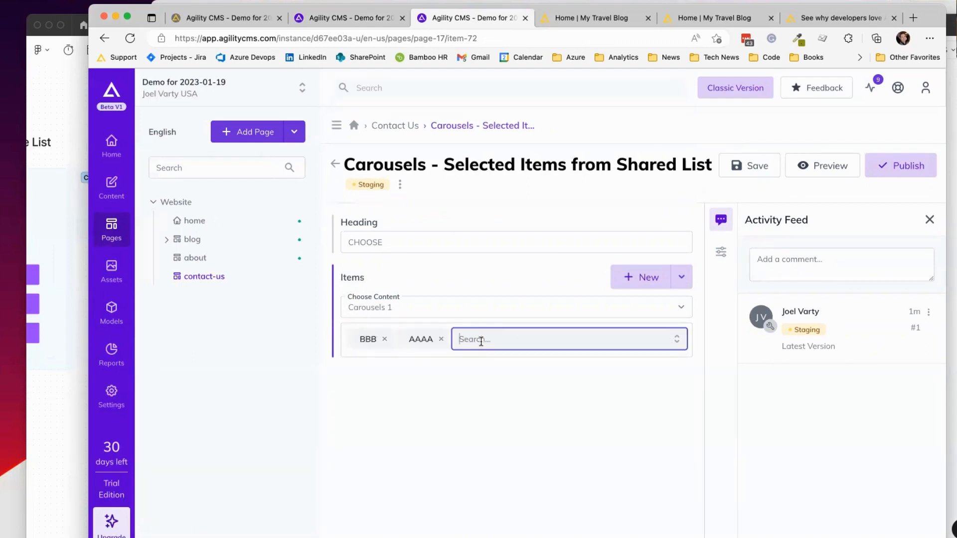
click(378, 339)
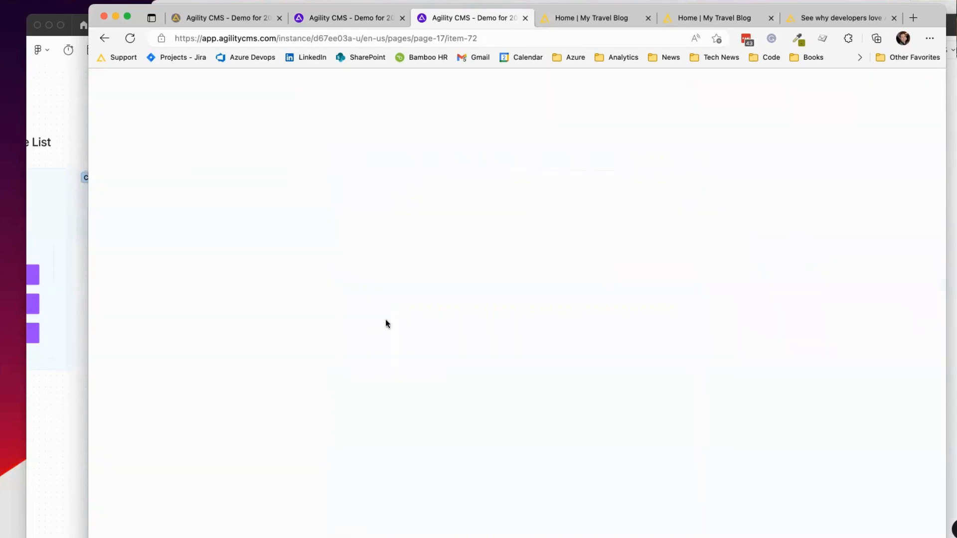
click(104, 38)
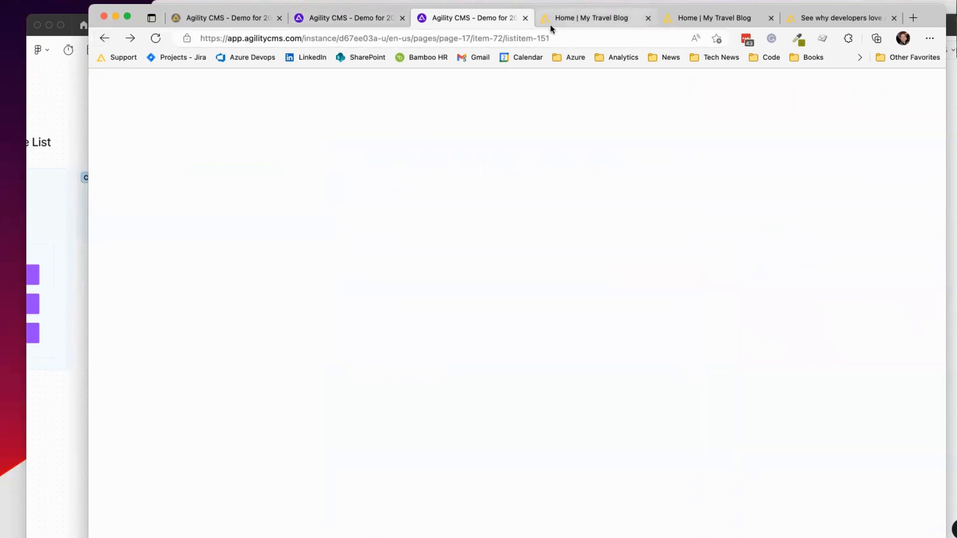
click(590, 19)
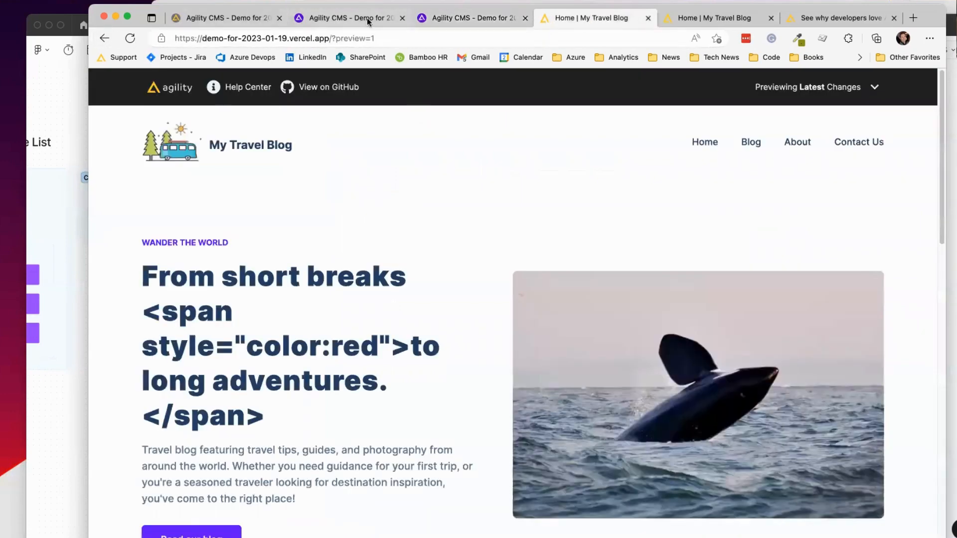
click(210, 20)
Step: In the classic editor, add AAAA after BBB in contact-us's Carousels module and save
click(105, 181)
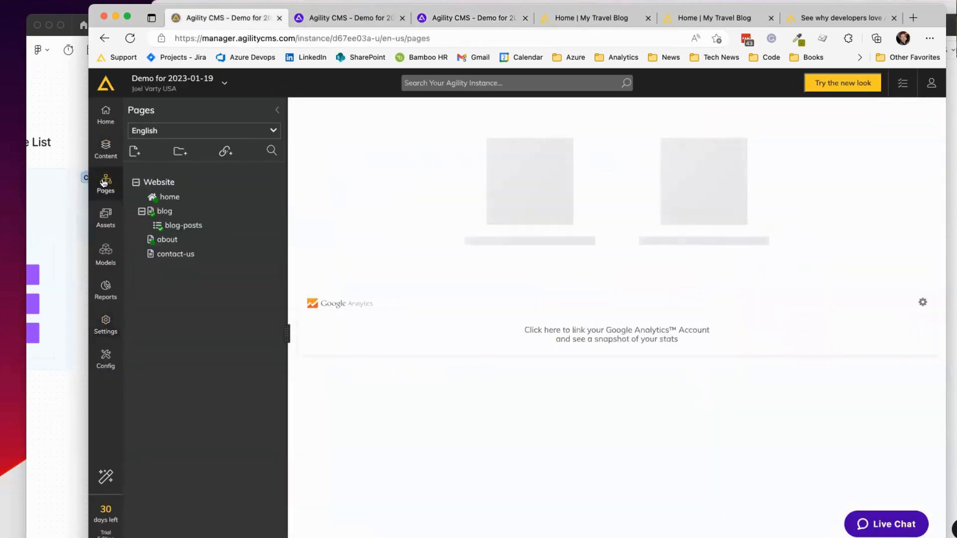
click(177, 255)
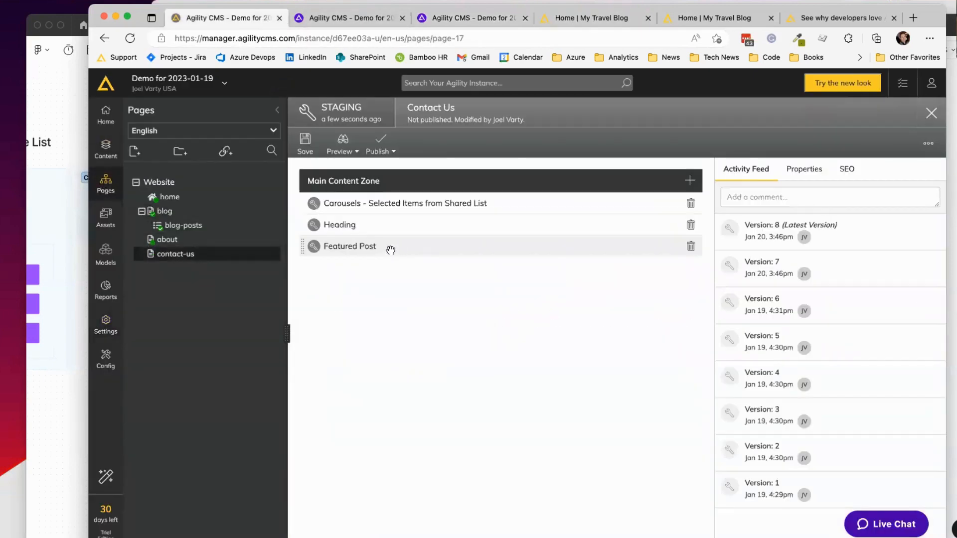
click(391, 203)
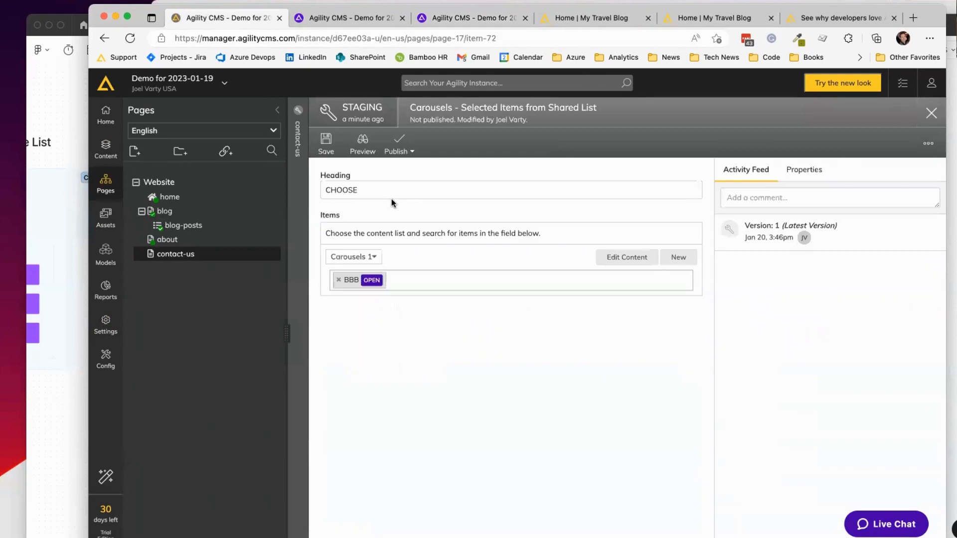
click(424, 281)
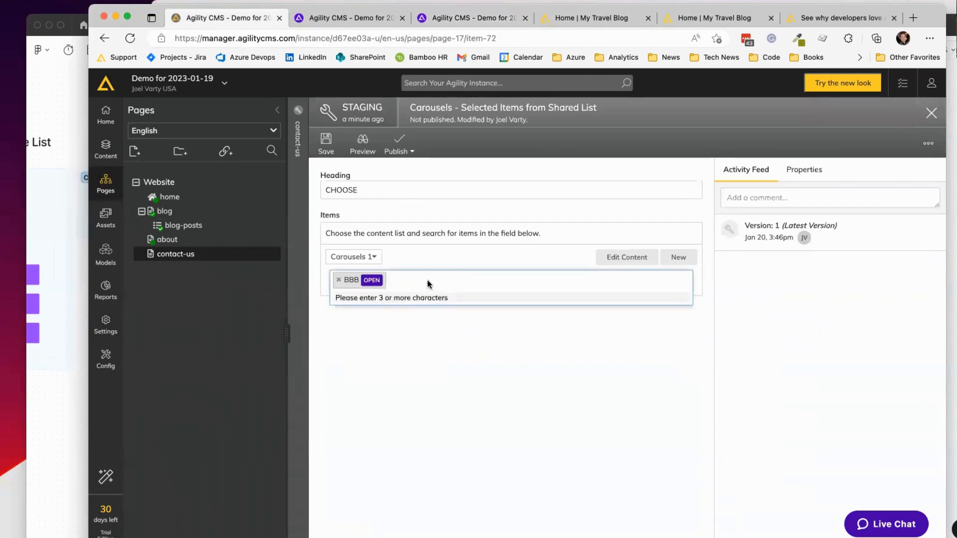
text(AAA)
click(391, 298)
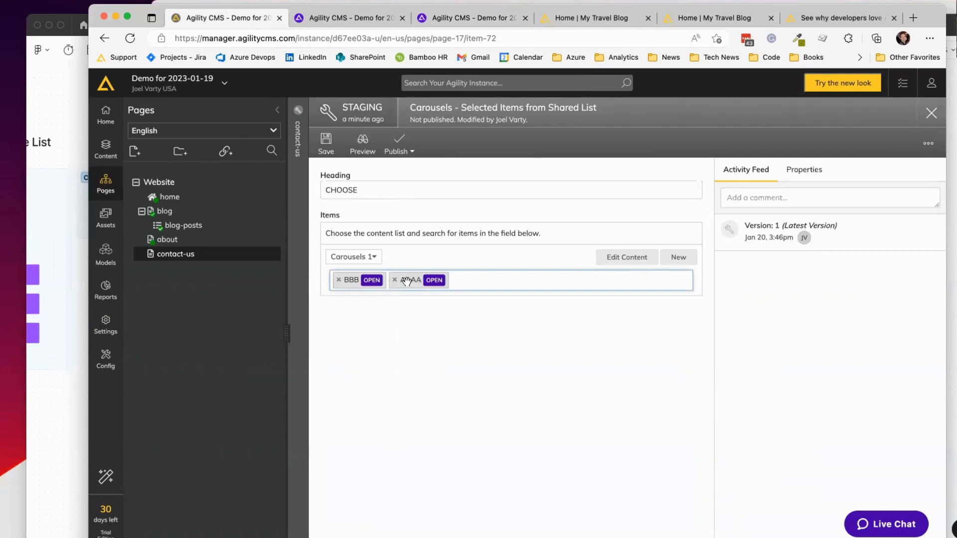
drag(407, 282, 451, 282)
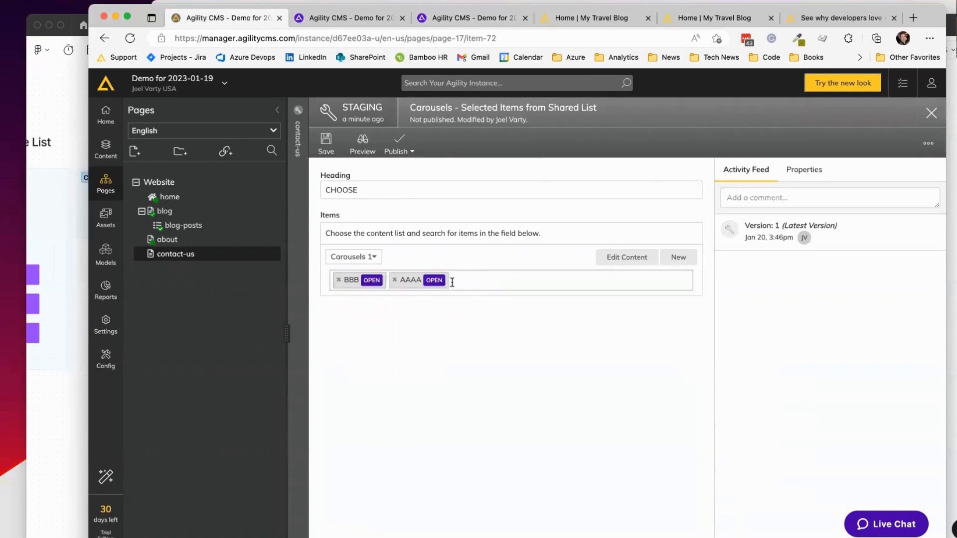
key(super+s)
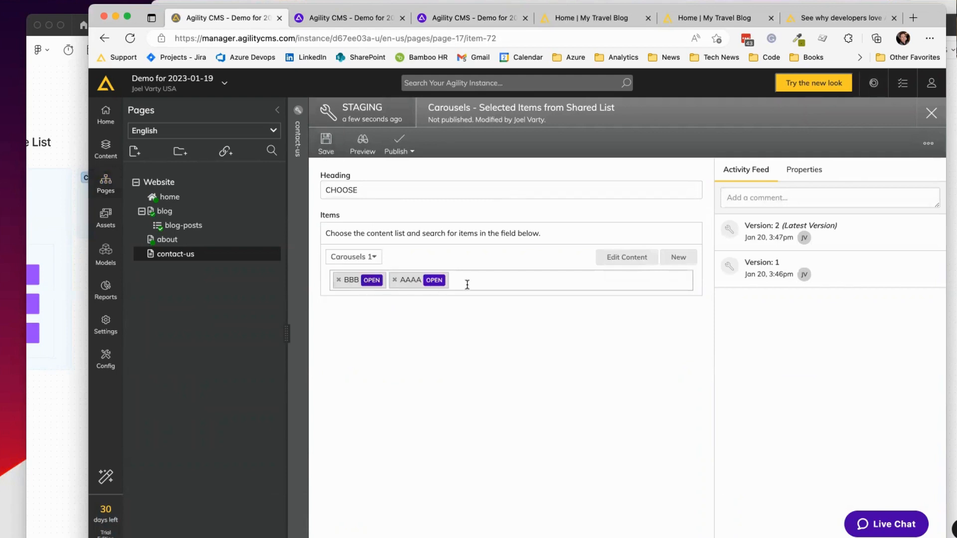
Step: Inspect the Carousels 1 list contents from the Items picker and return to the module
click(498, 280)
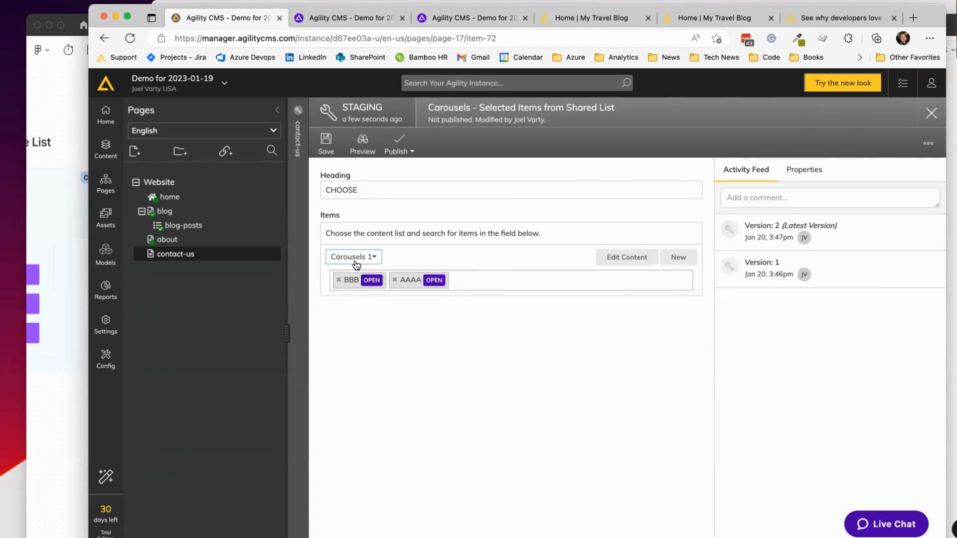
click(598, 265)
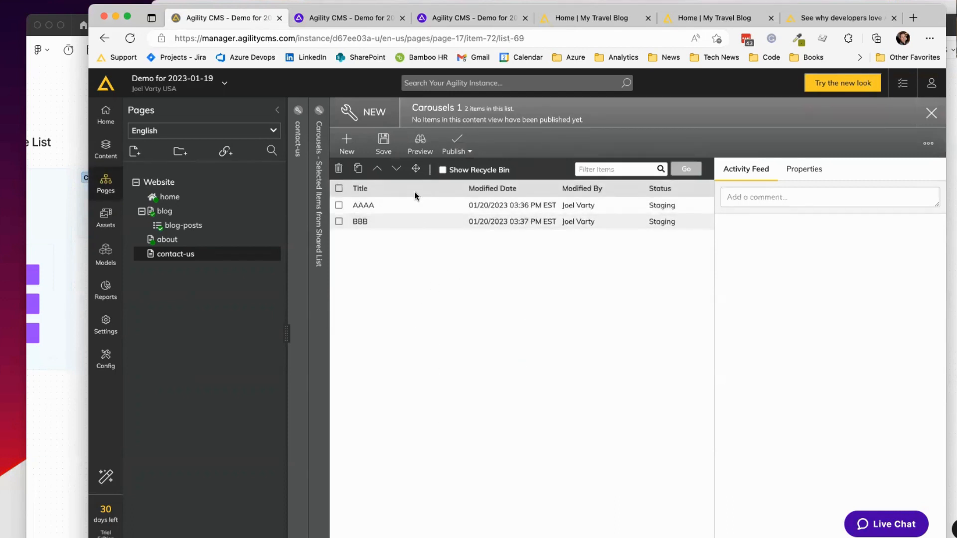
click(318, 184)
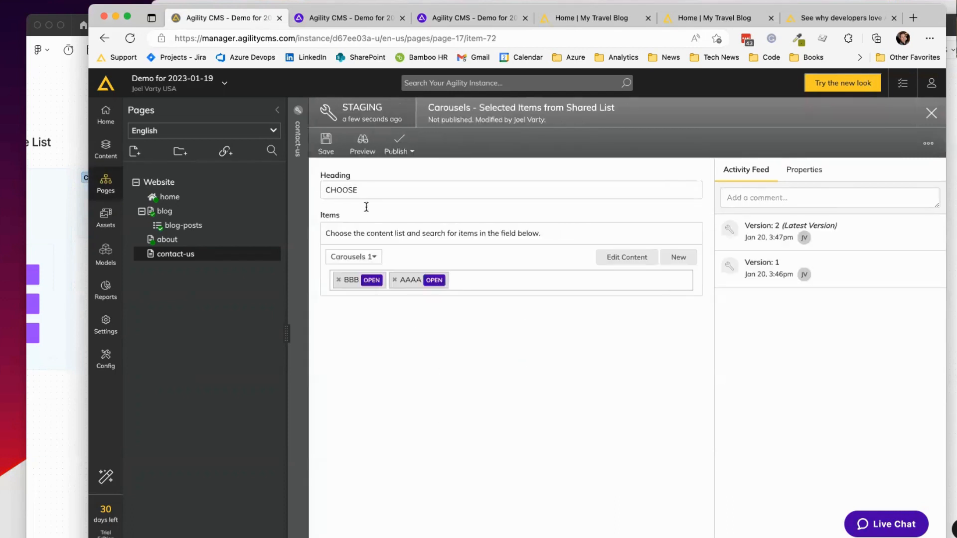
click(493, 276)
click(493, 258)
Step: Switch Agility CMS to the new-look page editor
click(333, 17)
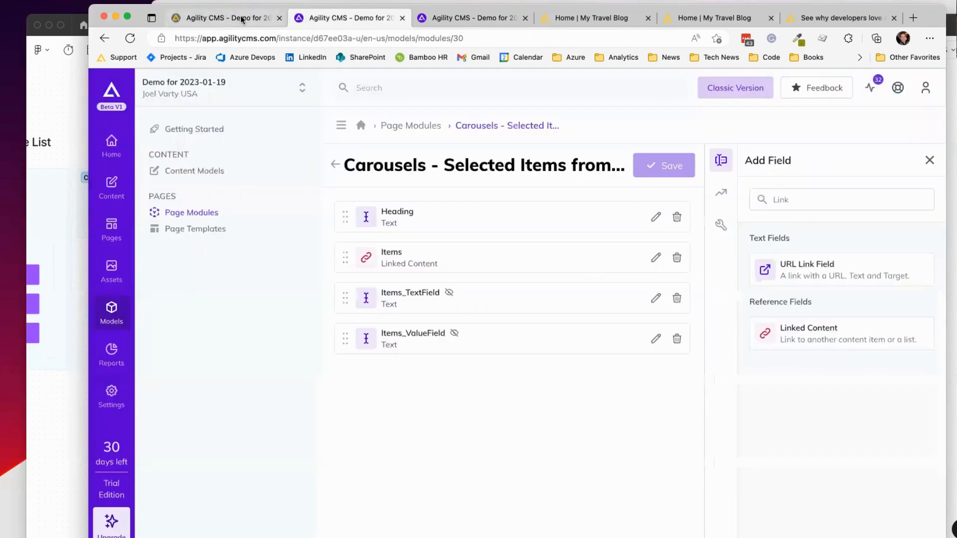
click(224, 17)
click(841, 82)
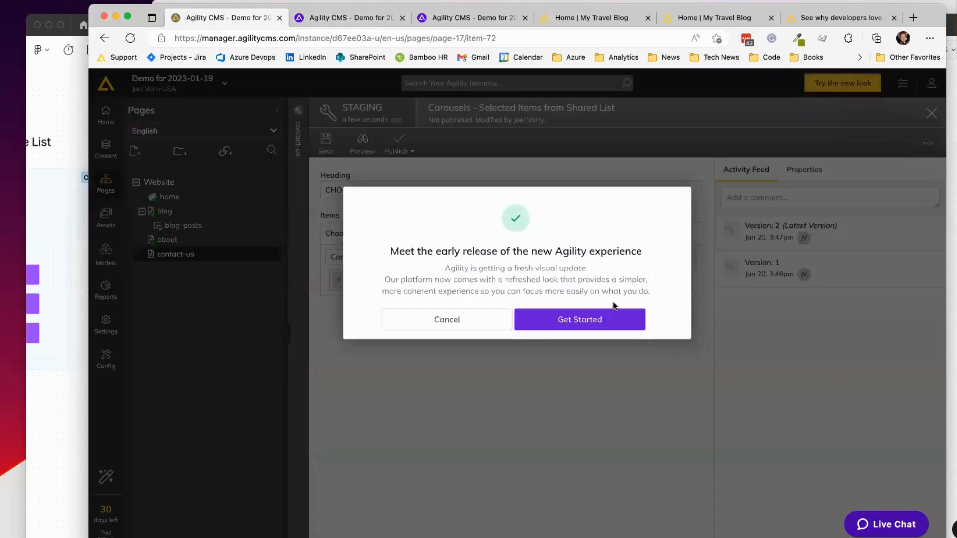
click(596, 320)
click(311, 20)
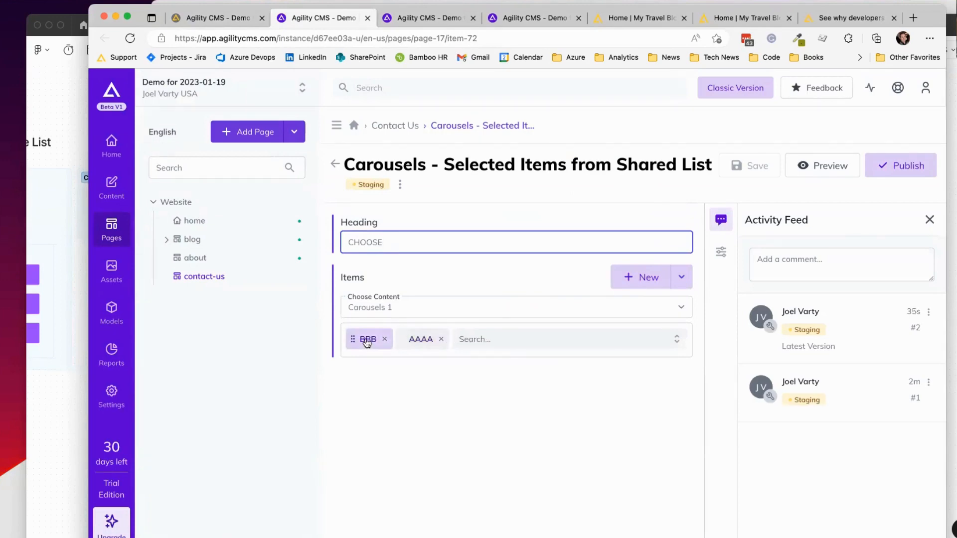
Step: Open the AAAA item, return to the Carousels module editor, and reload it
click(421, 340)
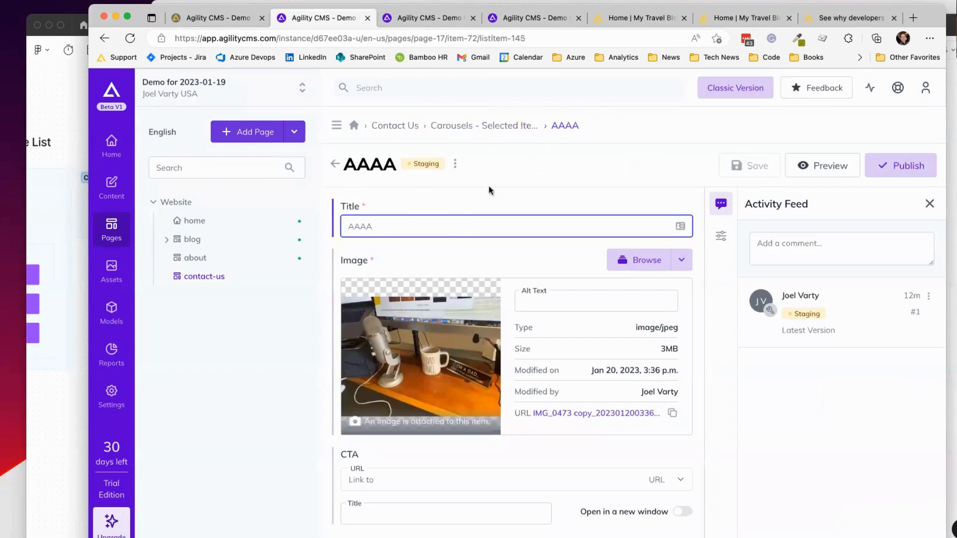
click(494, 128)
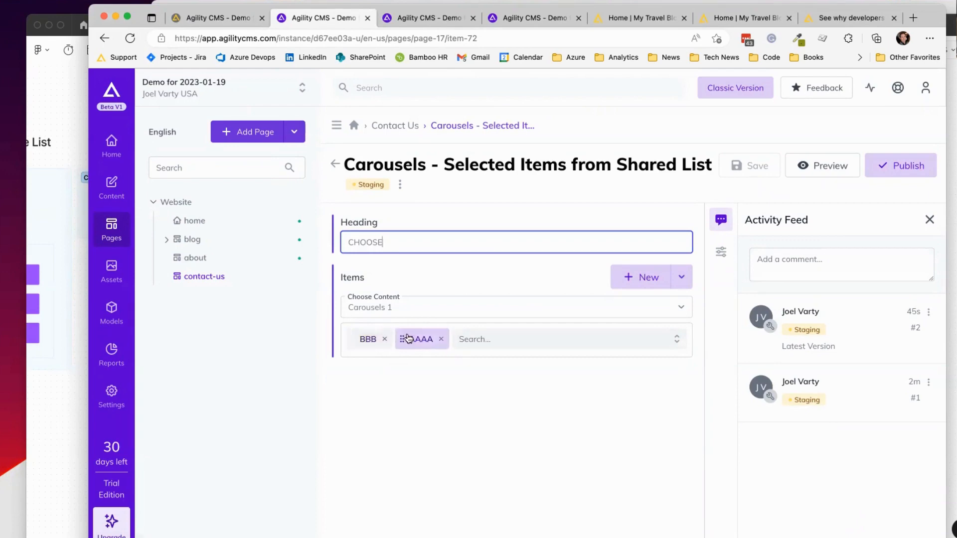
drag(356, 341, 387, 337)
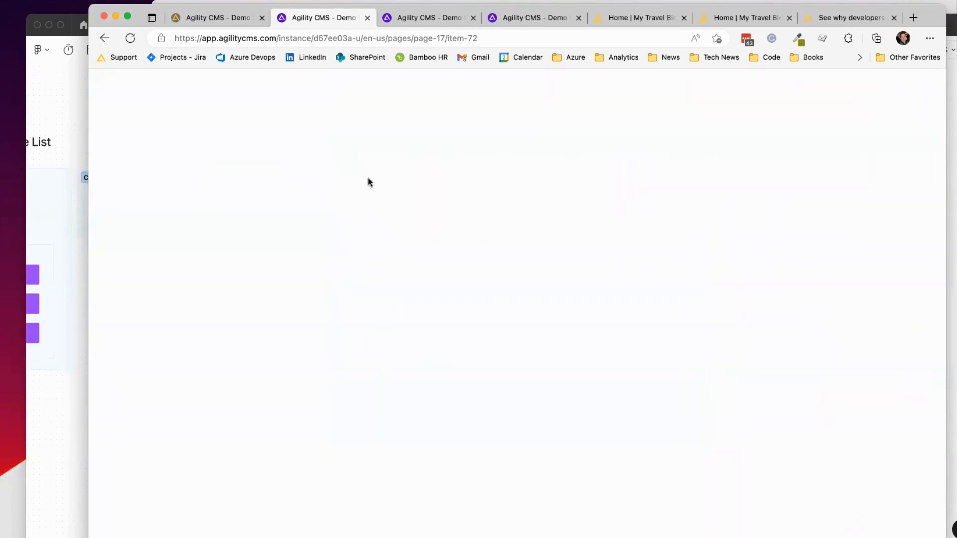
click(130, 39)
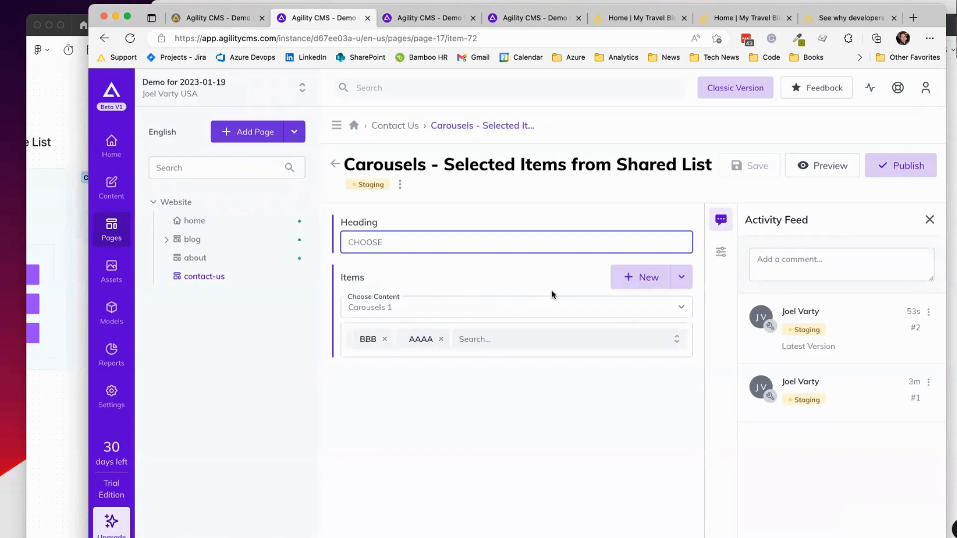
click(676, 341)
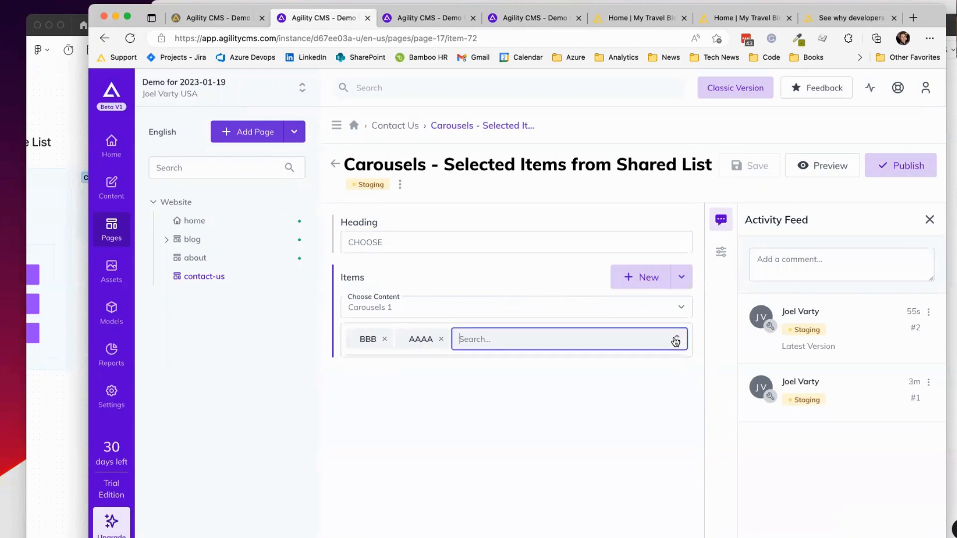